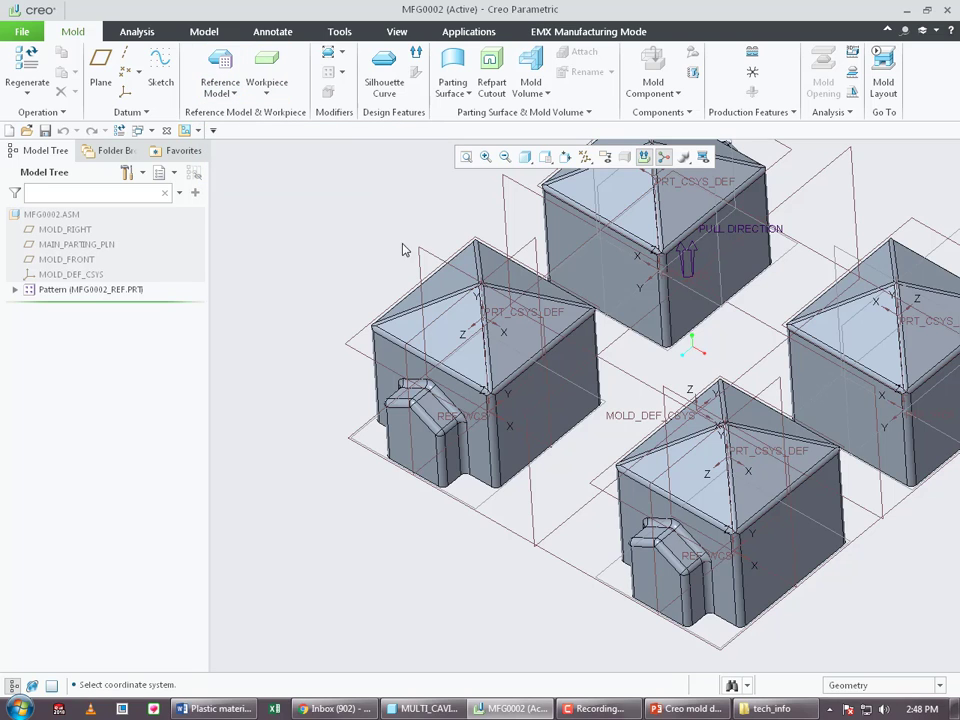
- Examine the four-cavity mold layout and the MULTI_CAVITY_DESIGN_01 part it is based on from several angles
{"action": "middle_click_drag", "start_coordinate": [487, 376], "coordinate": [474, 362]}
{"action": "scroll", "coordinate": [474, 368], "scroll_direction": "up", "scroll_amount": 3}
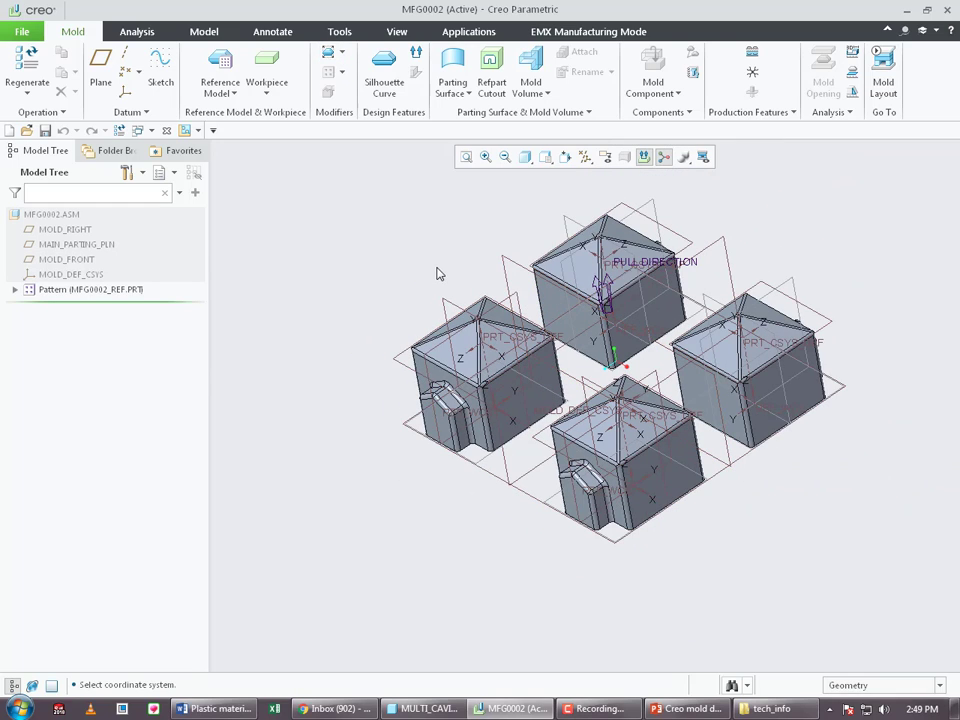
{"action": "left_click", "coordinate": [510, 709]}
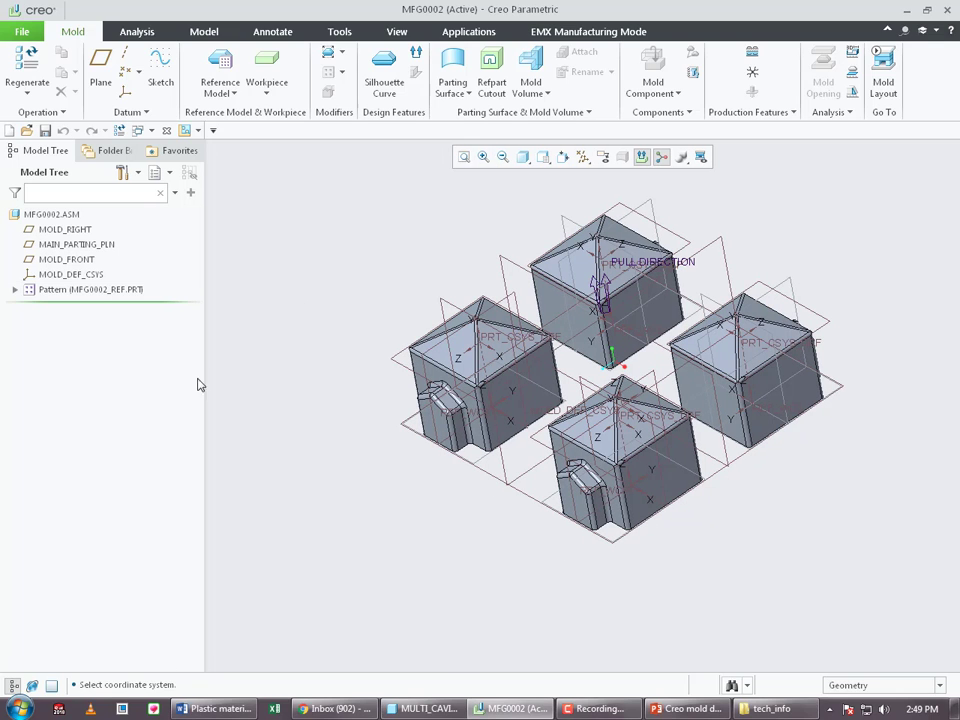
{"action": "left_click", "coordinate": [428, 709]}
{"action": "middle_click_drag", "start_coordinate": [505, 598], "coordinate": [525, 321]}
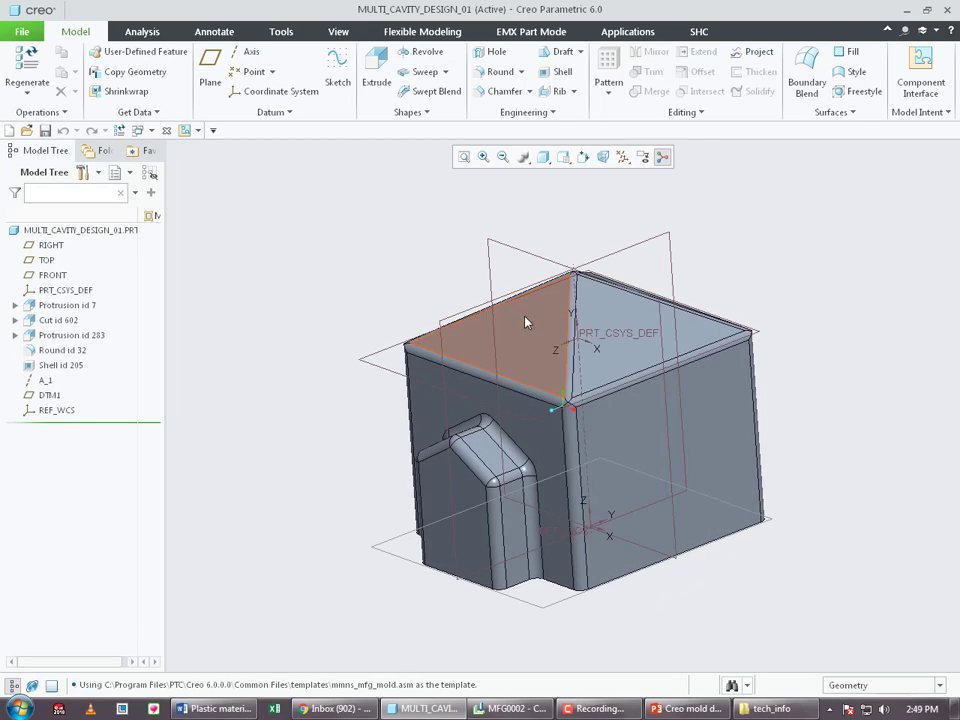
{"action": "scroll", "coordinate": [536, 315], "scroll_direction": "down", "scroll_amount": 5}
{"action": "scroll", "coordinate": [502, 348], "scroll_direction": "up", "scroll_amount": 5}
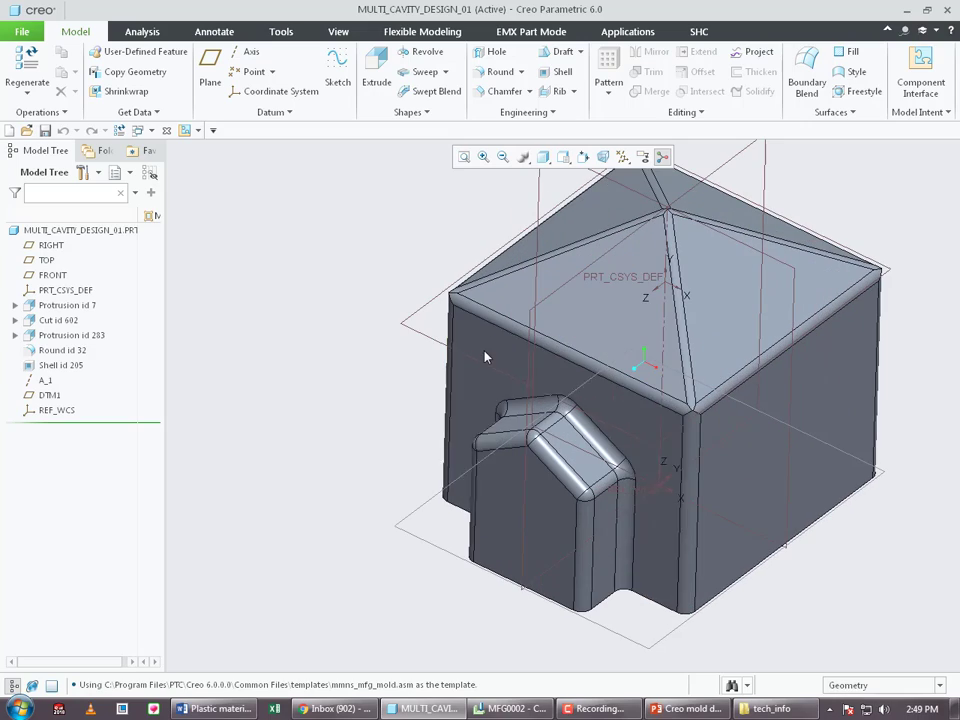
{"action": "mouse_move", "coordinate": [491, 347]}
{"action": "middle_mouse_down"}
{"action": "mouse_move", "coordinate": [508, 326]}
{"action": "mouse_move", "coordinate": [518, 344]}
{"action": "mouse_move", "coordinate": [534, 337]}
{"action": "mouse_move", "coordinate": [352, 440]}
{"action": "middle_mouse_up"}
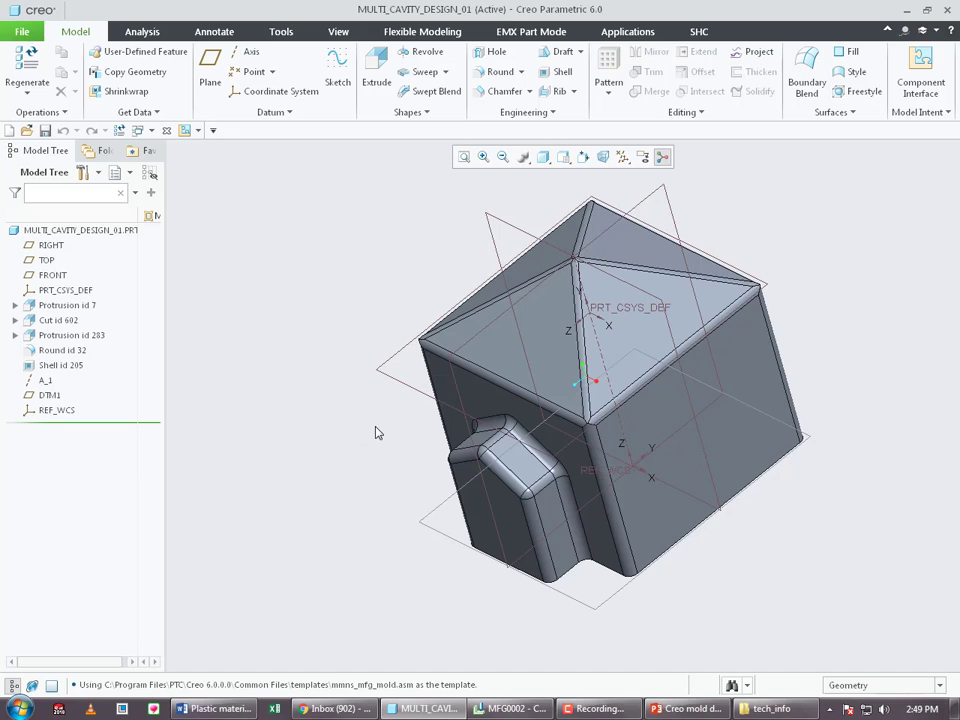
{"action": "scroll", "coordinate": [380, 432], "scroll_direction": "down", "scroll_amount": 3}
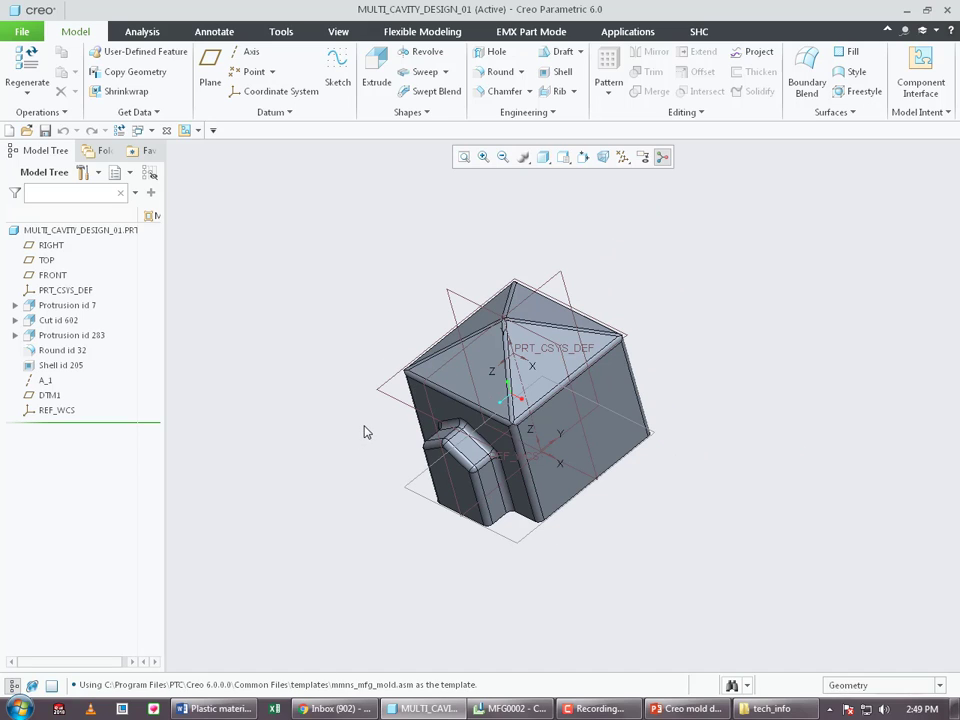
{"action": "left_click", "coordinate": [490, 712]}
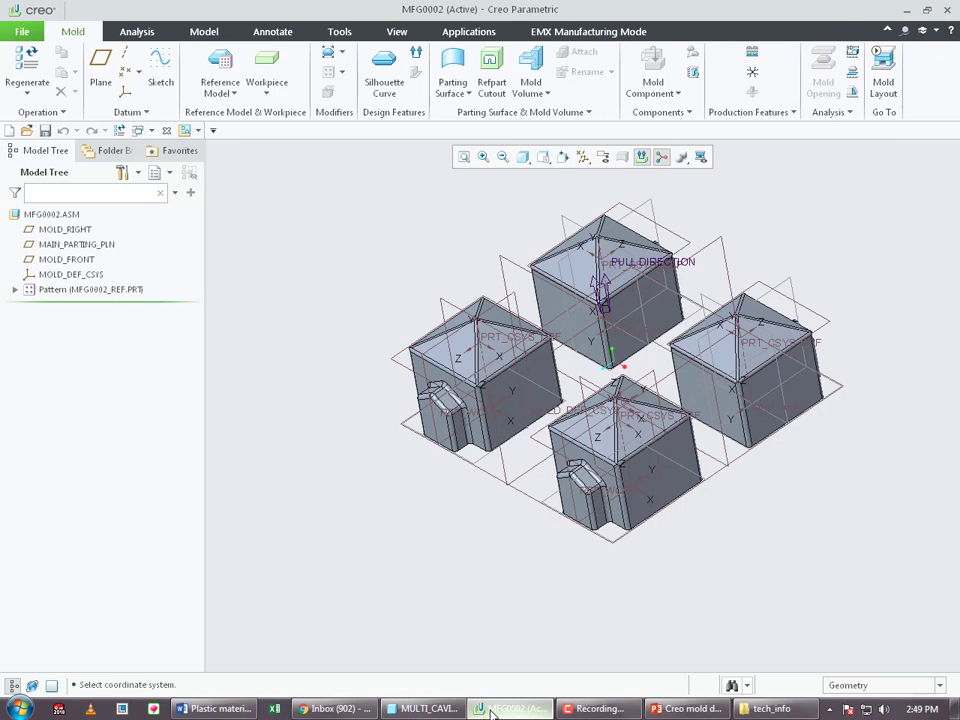
{"action": "middle_click_drag", "start_coordinate": [527, 221], "coordinate": [526, 249]}
{"action": "key", "text": "ctrl+d"}
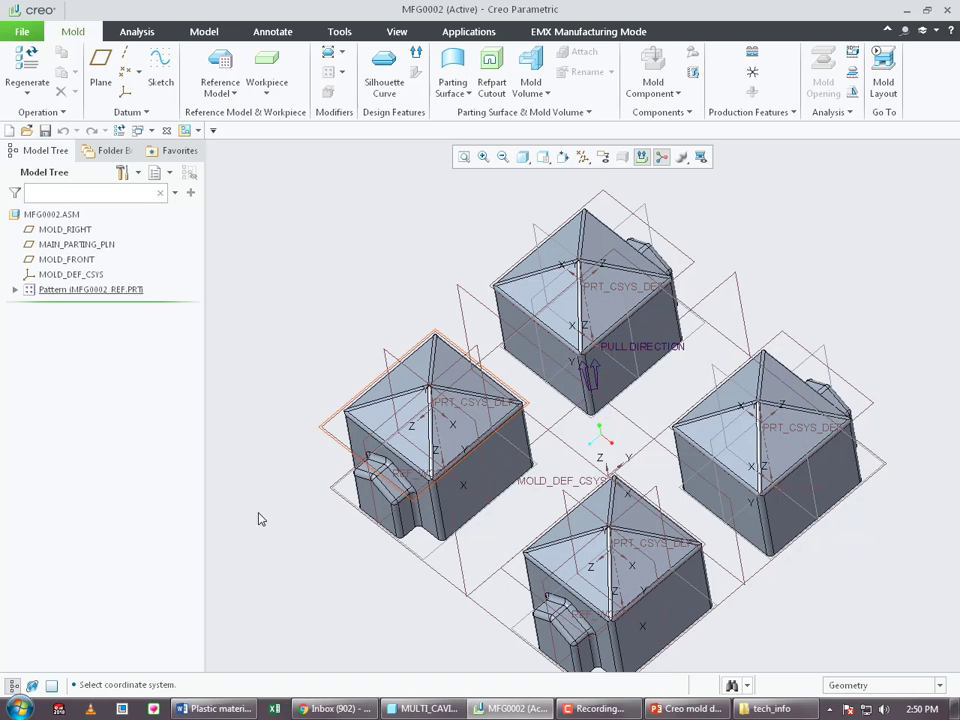
- Switch to the plastic material document in Word and read through the shrinkage ratios listed for all materials
{"action": "left_click", "coordinate": [214, 709]}
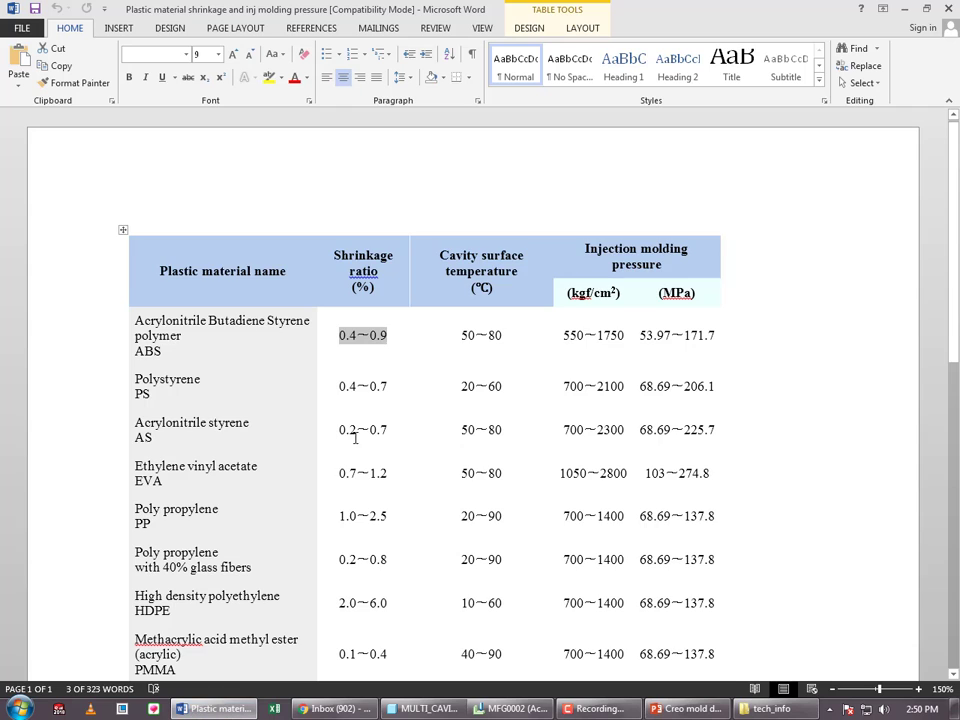
{"action": "scroll", "coordinate": [364, 420], "scroll_direction": "down", "scroll_amount": 2}
{"action": "scroll", "coordinate": [384, 424], "scroll_direction": "up", "scroll_amount": 3}
{"action": "left_click", "coordinate": [349, 289]}
{"action": "double_click", "coordinate": [349, 289]}
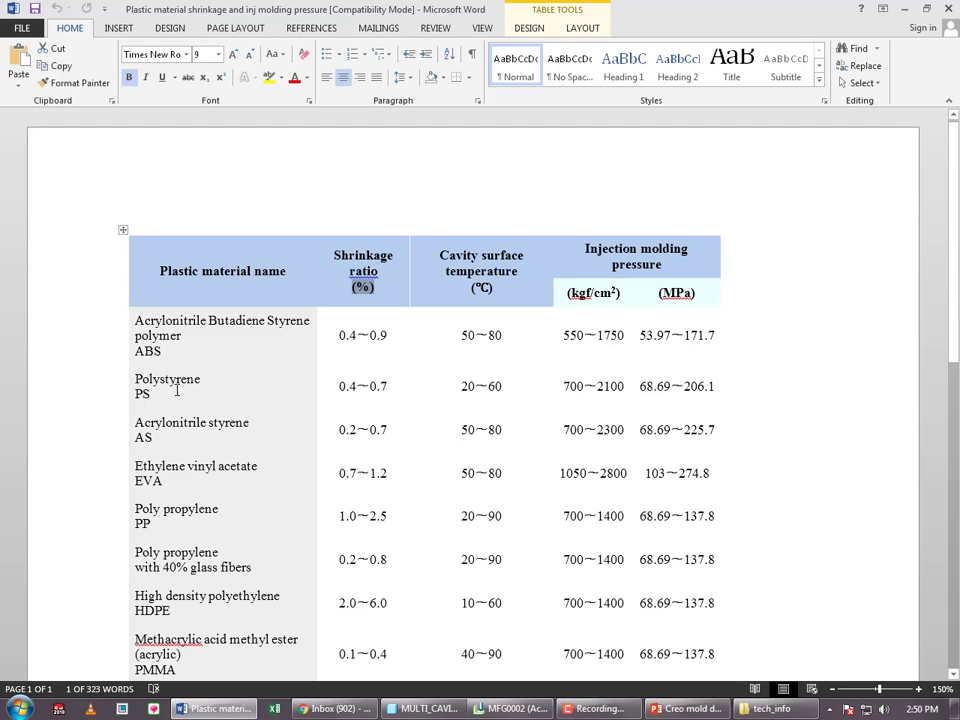
{"action": "left_click", "coordinate": [391, 335]}
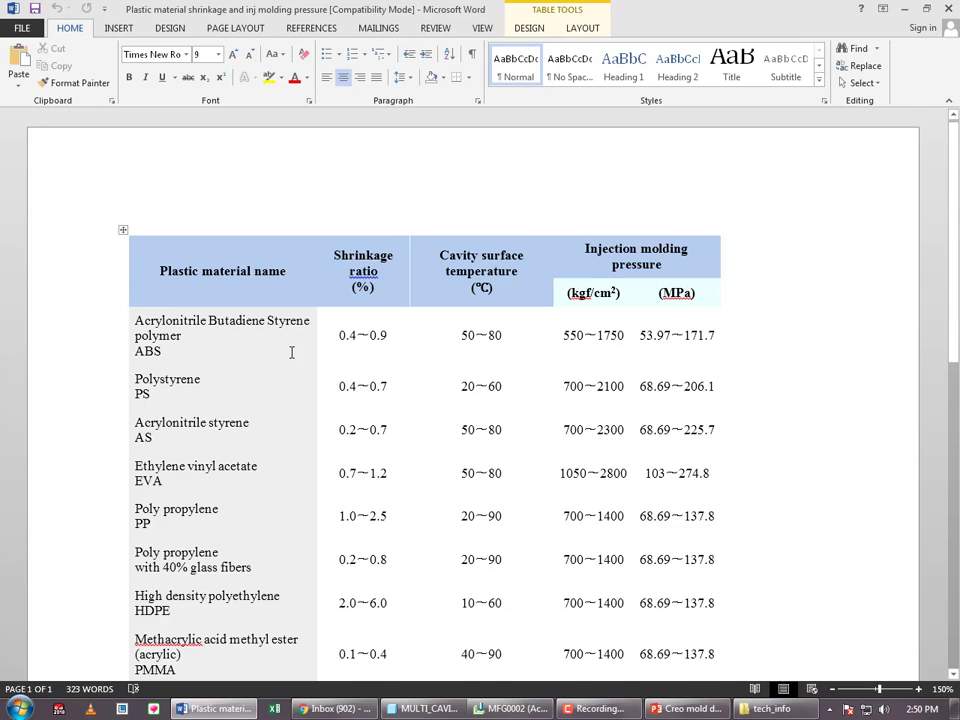
{"action": "scroll", "coordinate": [291, 351], "scroll_direction": "down", "scroll_amount": 8}
{"action": "scroll", "coordinate": [291, 351], "scroll_direction": "down", "scroll_amount": 4}
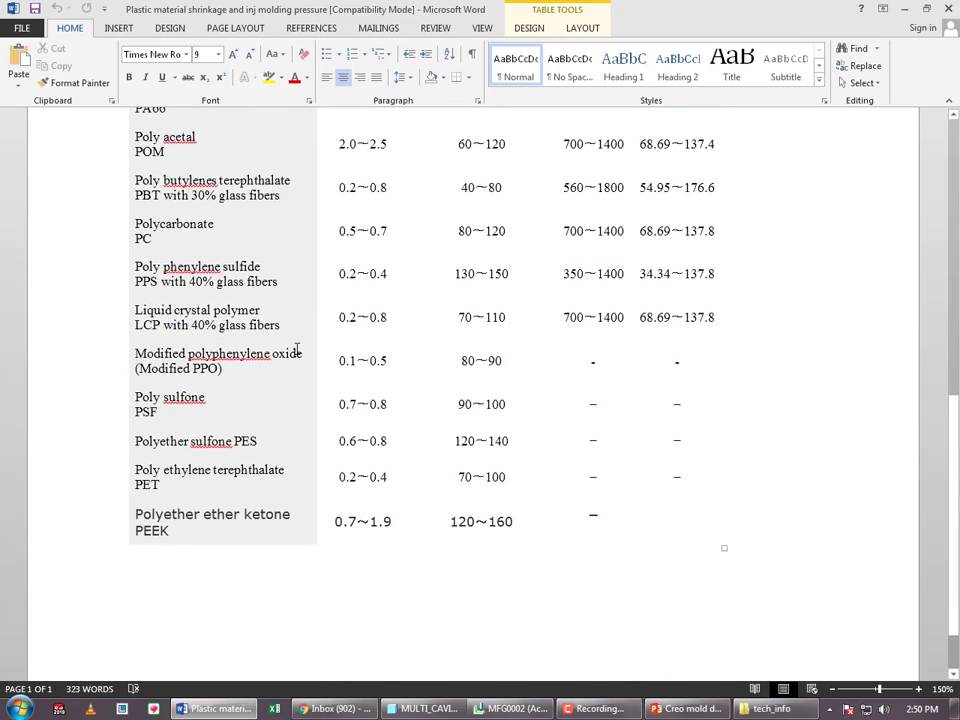
{"action": "scroll", "coordinate": [296, 348], "scroll_direction": "up", "scroll_amount": 13}
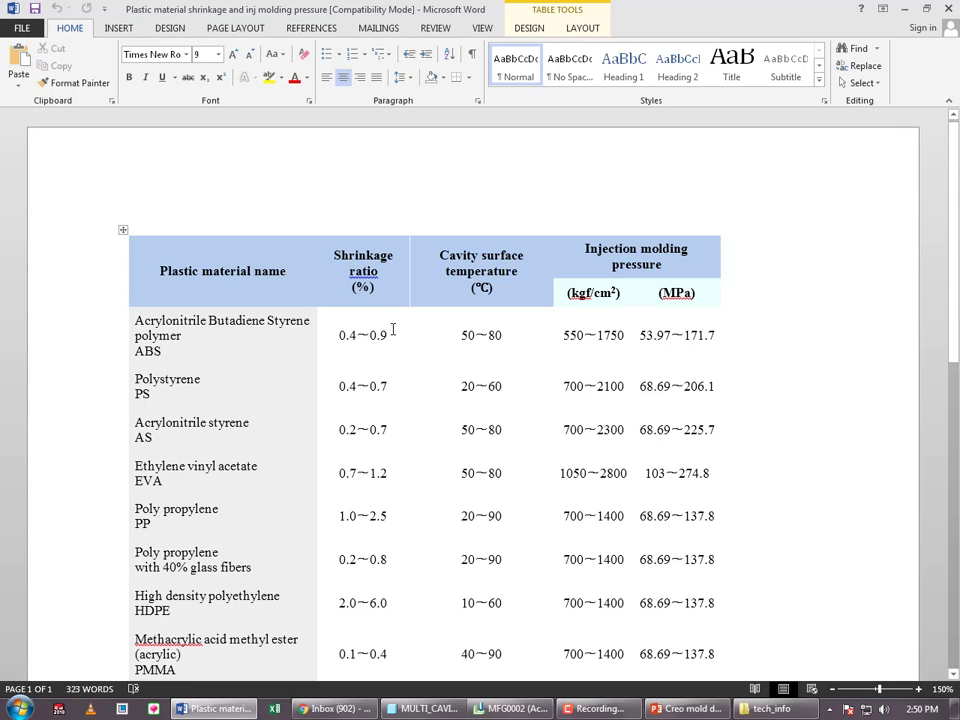
- Look up the shrinkage ratio range of ABS and compare it with PS and the other plastics in the table
{"action": "left_click", "coordinate": [393, 329]}
{"action": "left_click_drag", "start_coordinate": [382, 284], "coordinate": [334, 250]}
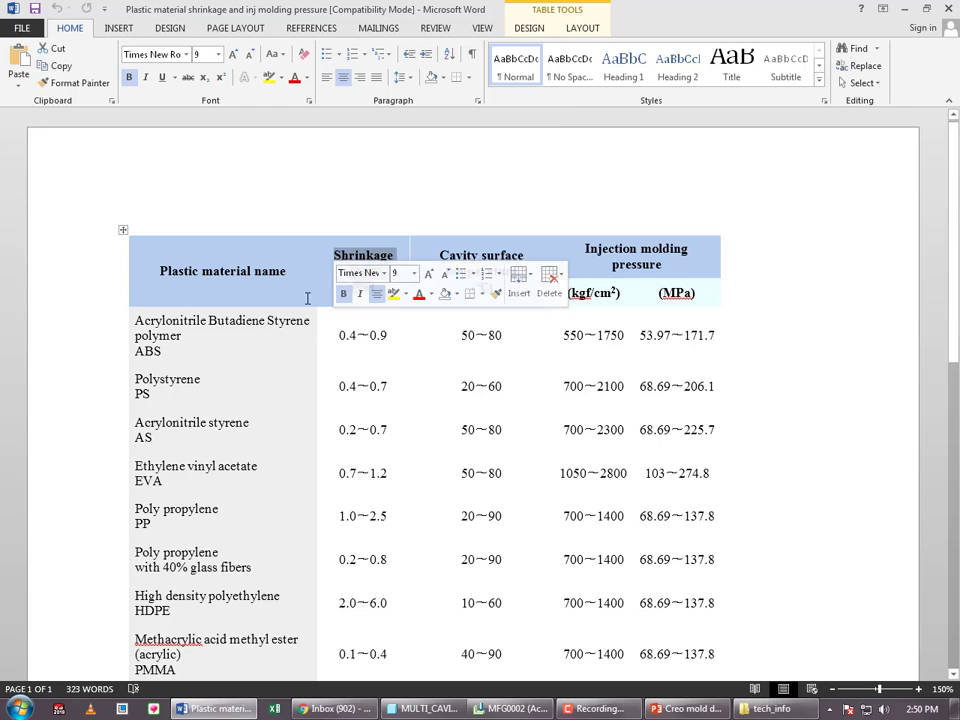
{"action": "left_click", "coordinate": [408, 335]}
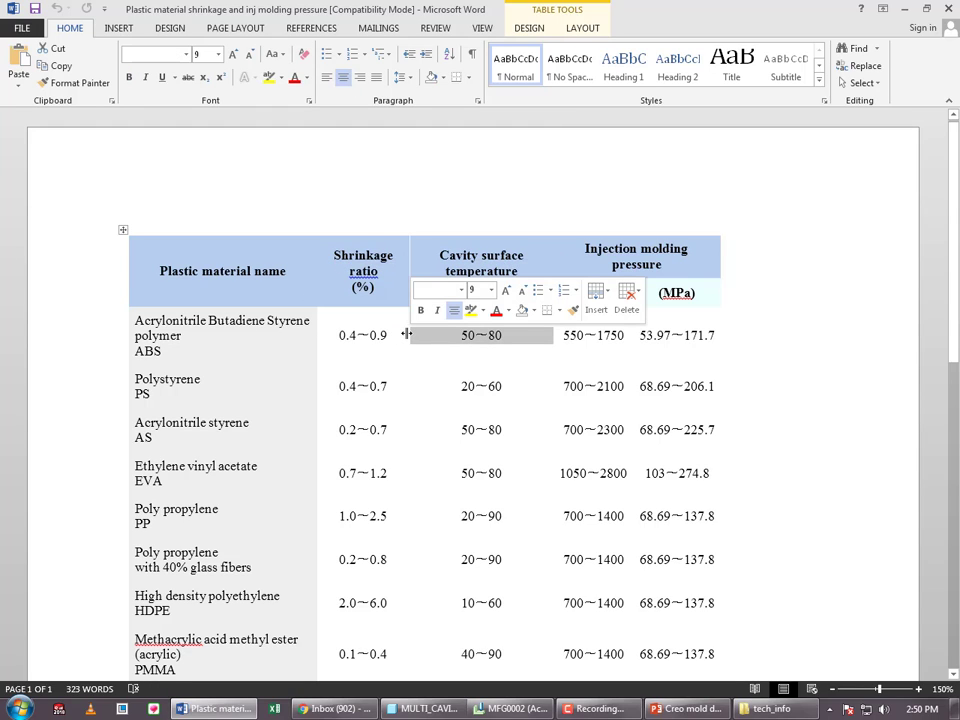
{"action": "double_click", "coordinate": [147, 352]}
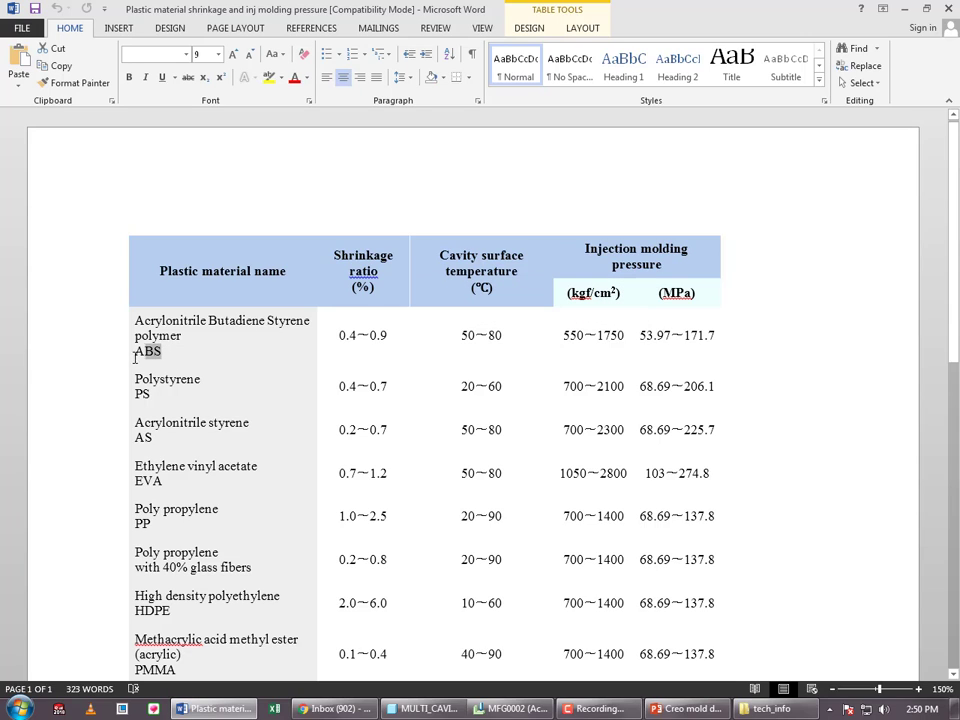
{"action": "double_click", "coordinate": [139, 395]}
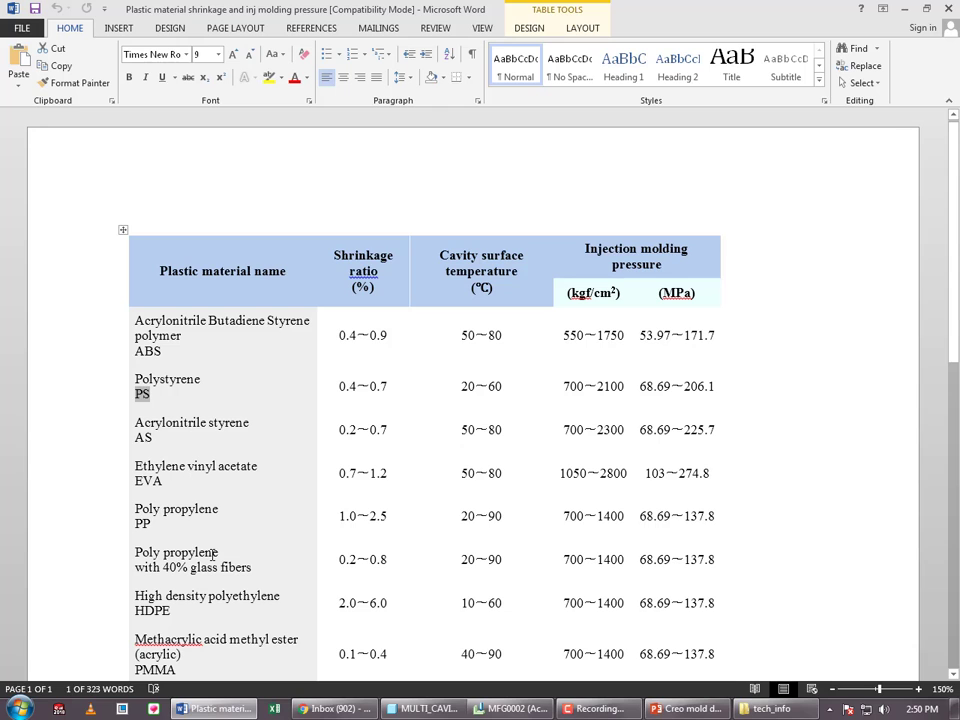
{"action": "scroll", "coordinate": [284, 543], "scroll_direction": "down", "scroll_amount": 1}
{"action": "scroll", "coordinate": [284, 543], "scroll_direction": "down", "scroll_amount": 7}
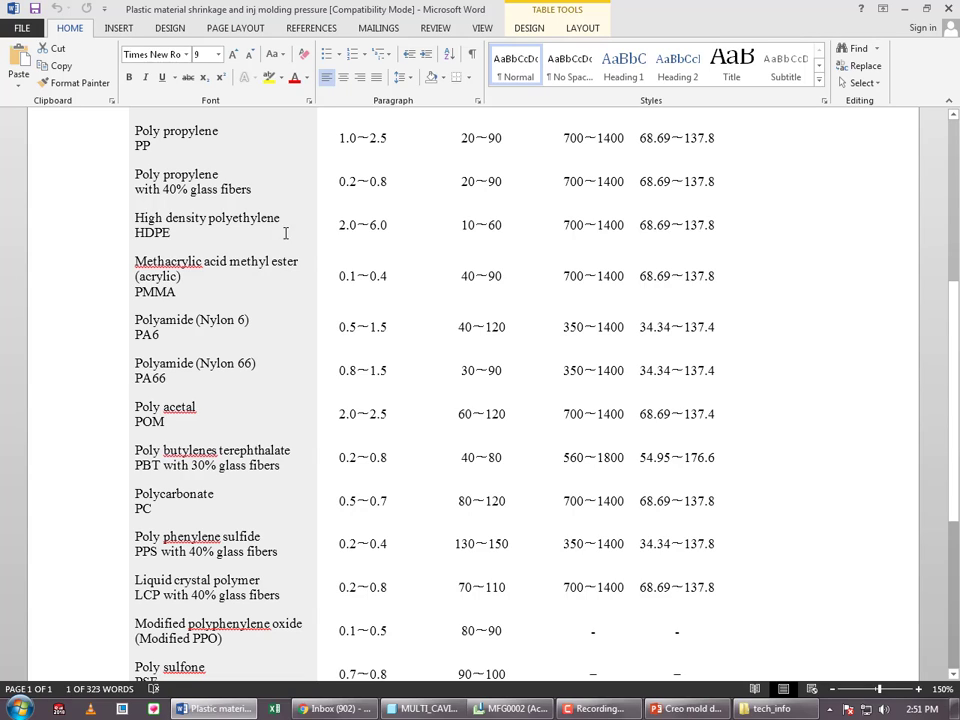
{"action": "scroll", "coordinate": [340, 275], "scroll_direction": "up", "scroll_amount": 5}
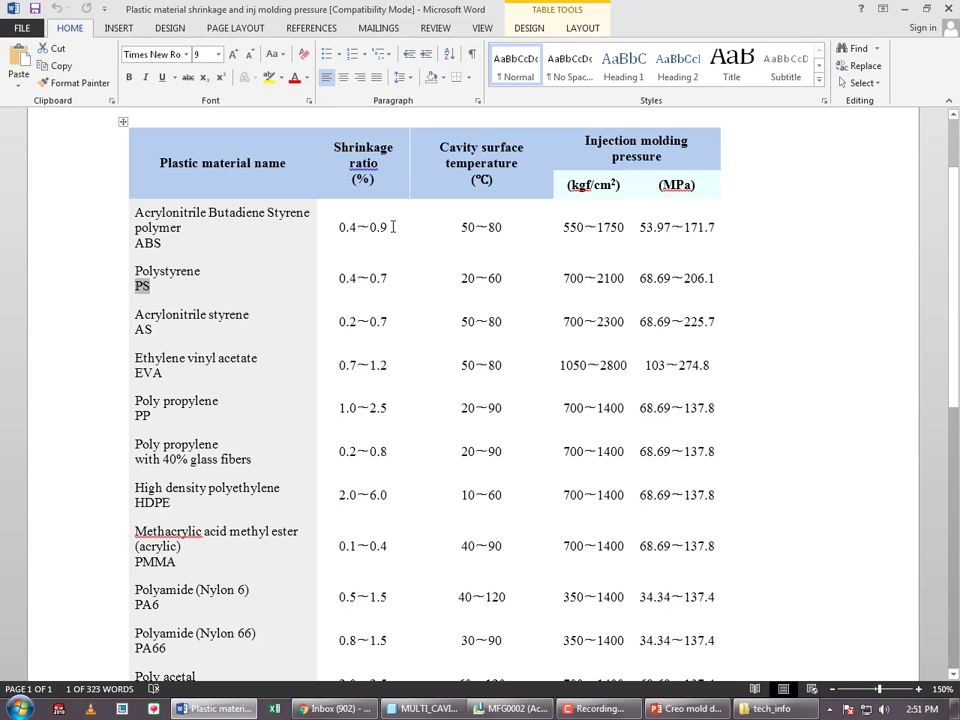
{"action": "left_click_drag", "start_coordinate": [390, 227], "coordinate": [340, 230]}
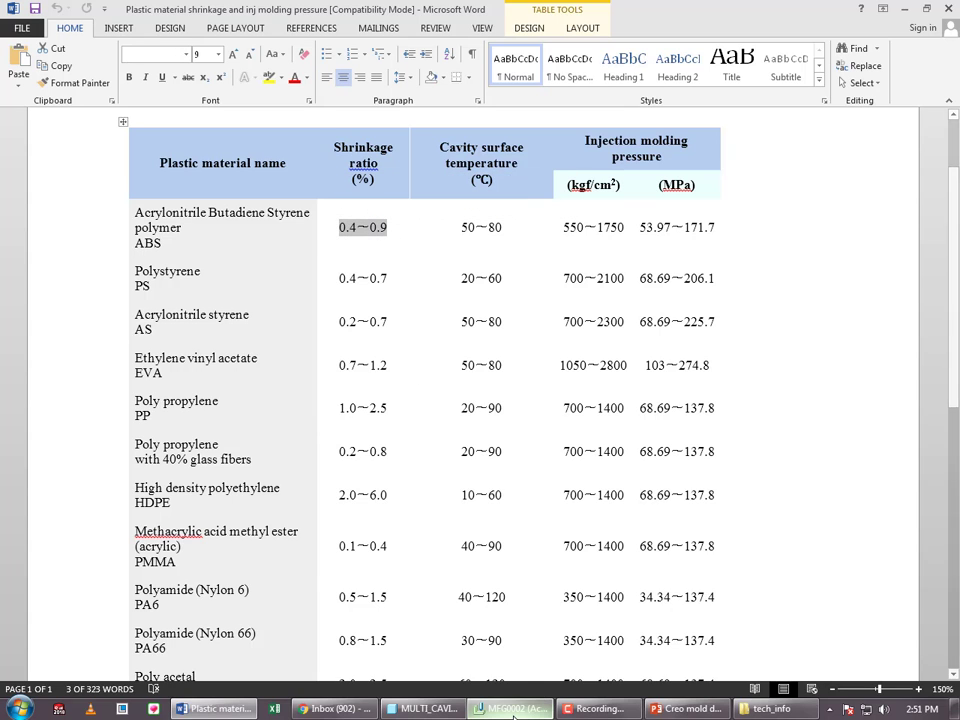
- Switch back to the MFG0002 mold assembly in Creo and delete the pattern of four reference models
{"action": "mouse_move", "coordinate": [513, 712]}
{"action": "left_click", "coordinate": [547, 620]}
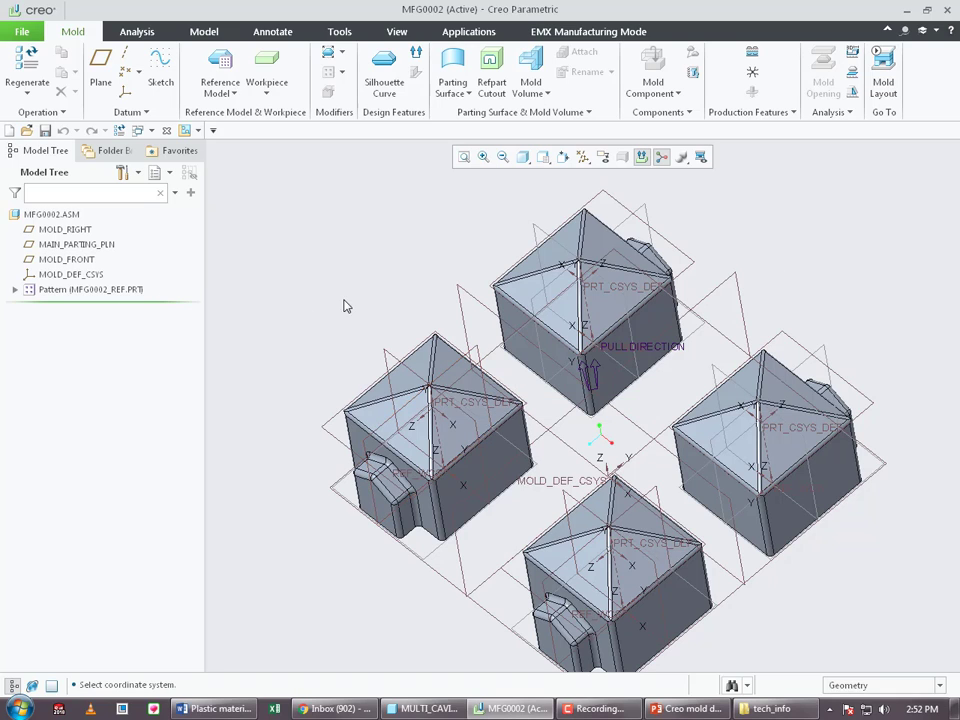
{"action": "scroll", "coordinate": [352, 306], "scroll_direction": "up", "scroll_amount": 3}
{"action": "scroll", "coordinate": [370, 312], "scroll_direction": "down", "scroll_amount": 4}
{"action": "mouse_move", "coordinate": [371, 313]}
{"action": "middle_mouse_down"}
{"action": "mouse_move", "coordinate": [405, 274]}
{"action": "mouse_move", "coordinate": [380, 310]}
{"action": "middle_mouse_up"}
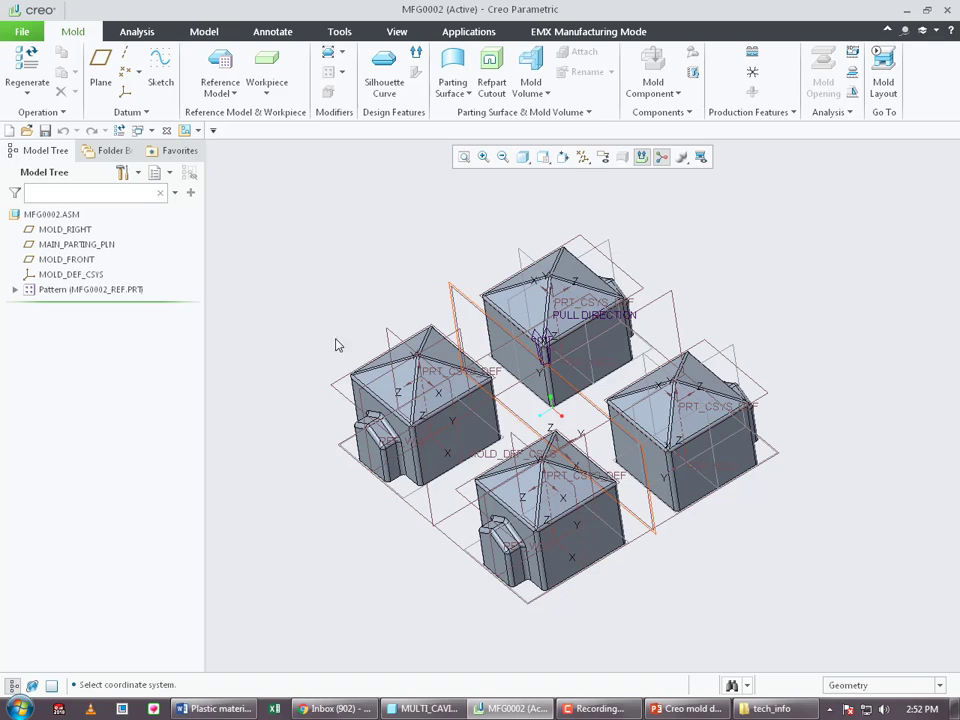
{"action": "right_click", "coordinate": [90, 289]}
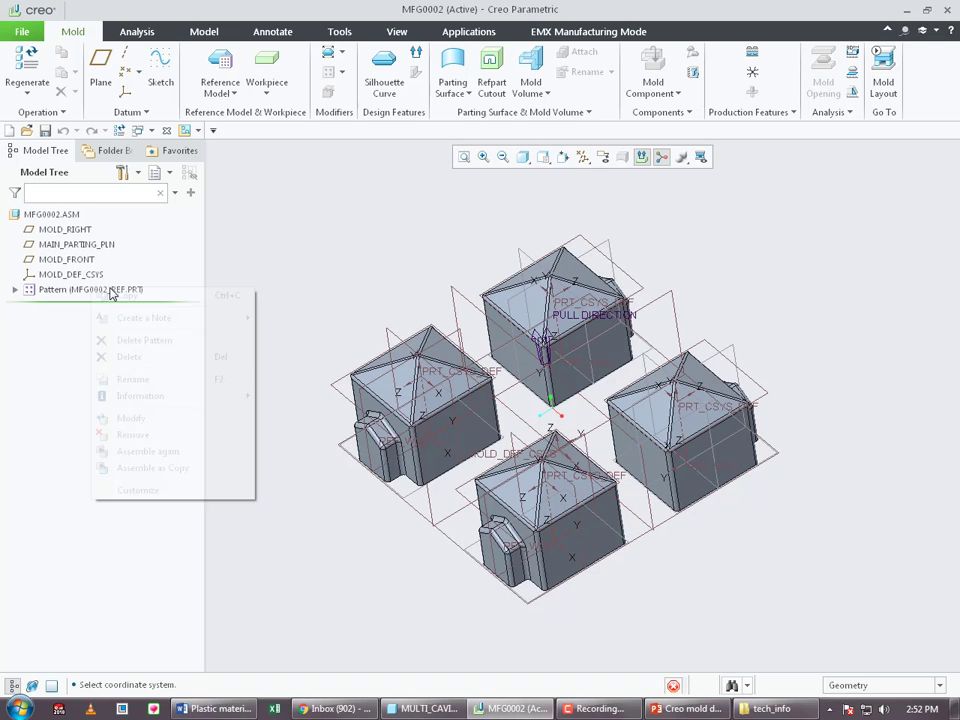
{"action": "left_click", "coordinate": [135, 356]}
{"action": "left_click", "coordinate": [437, 375]}
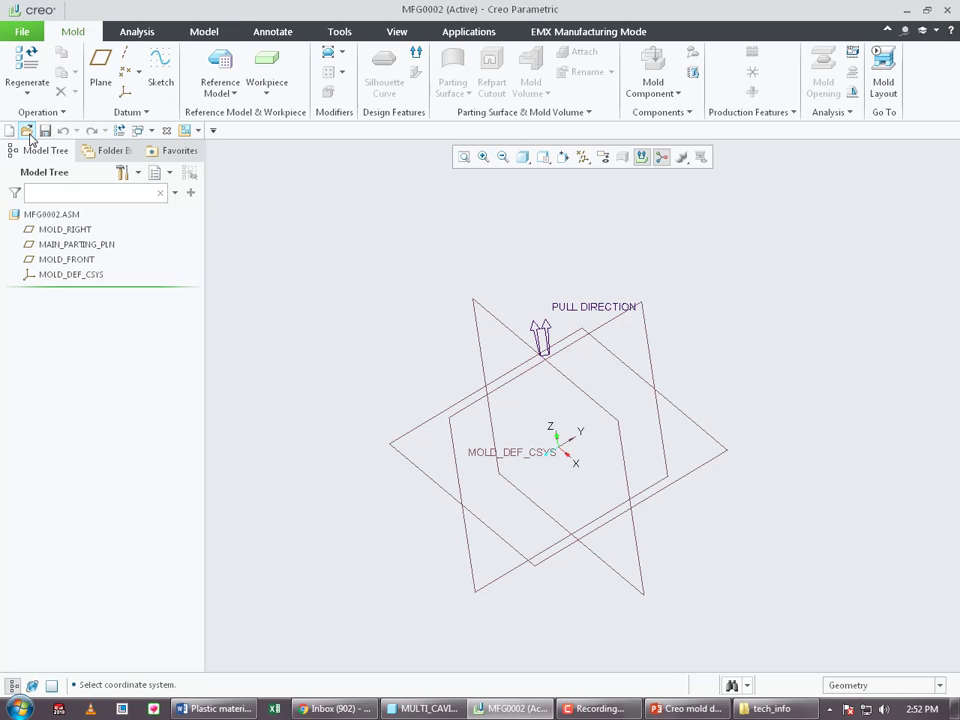
- Create a new reference model from multi_cavity_design_01.prt using the Inherited type and the name MFG0002_REF_1
{"action": "left_click", "coordinate": [220, 65]}
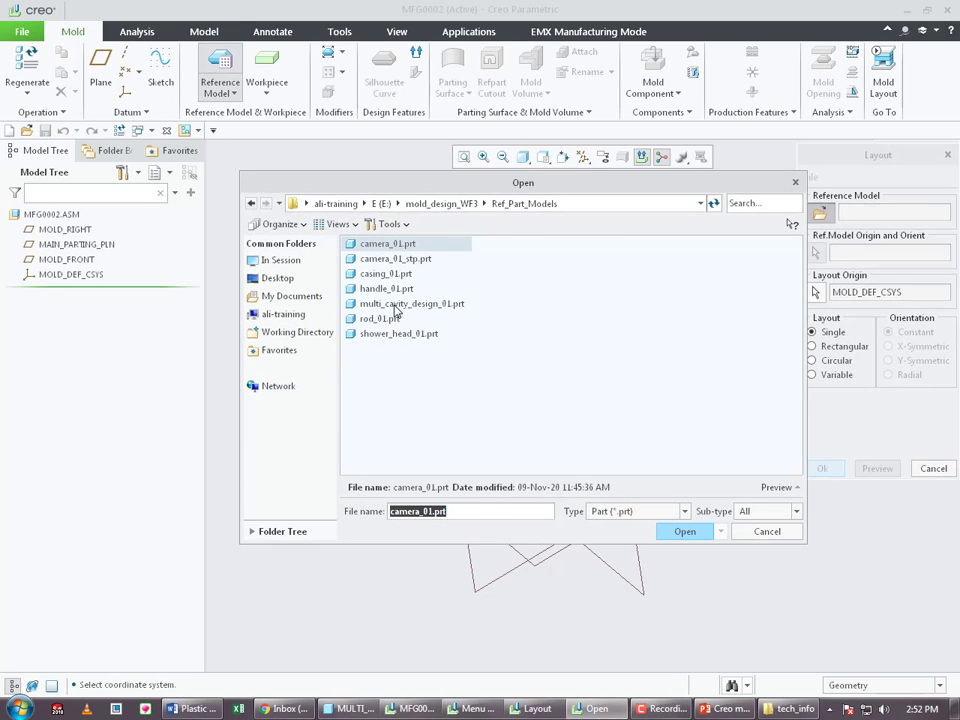
{"action": "left_click", "coordinate": [395, 306]}
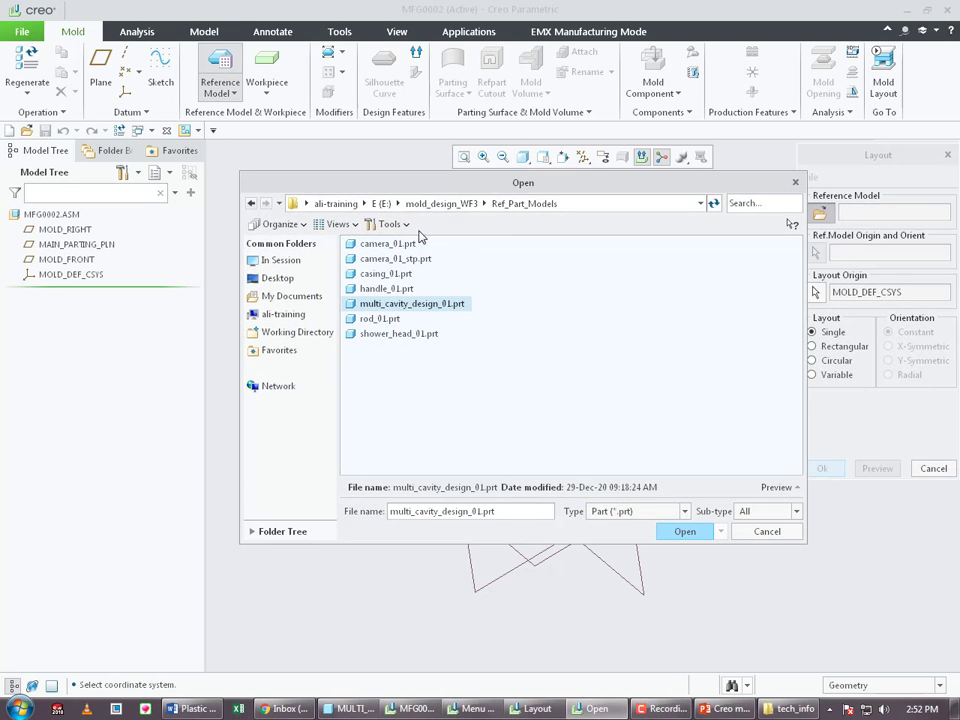
{"action": "double_click", "coordinate": [446, 311]}
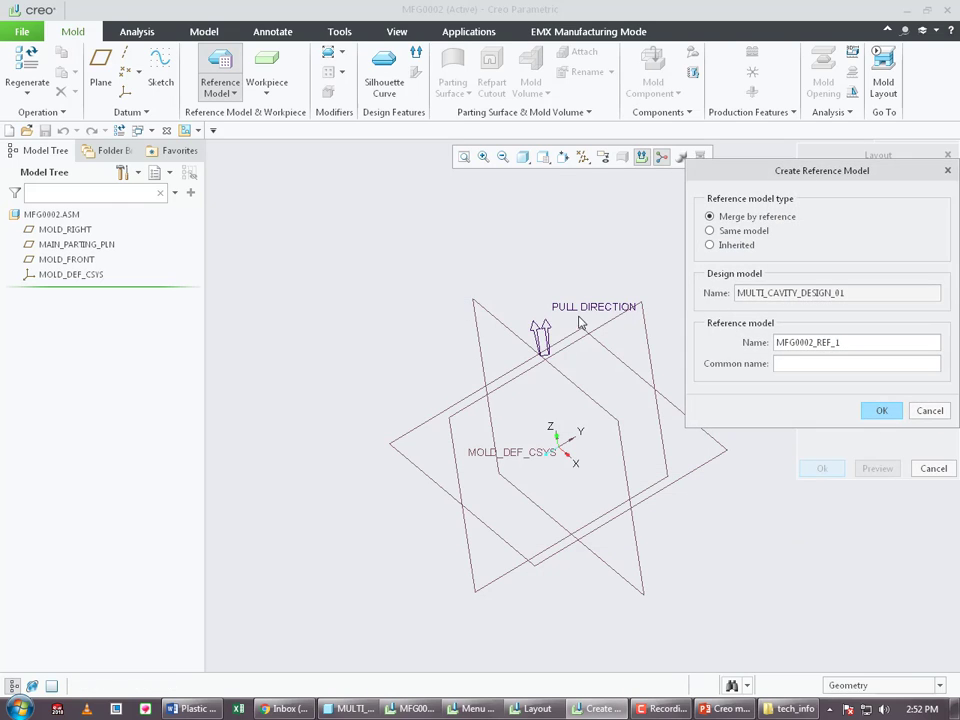
{"action": "left_click_drag", "start_coordinate": [747, 176], "coordinate": [788, 167]}
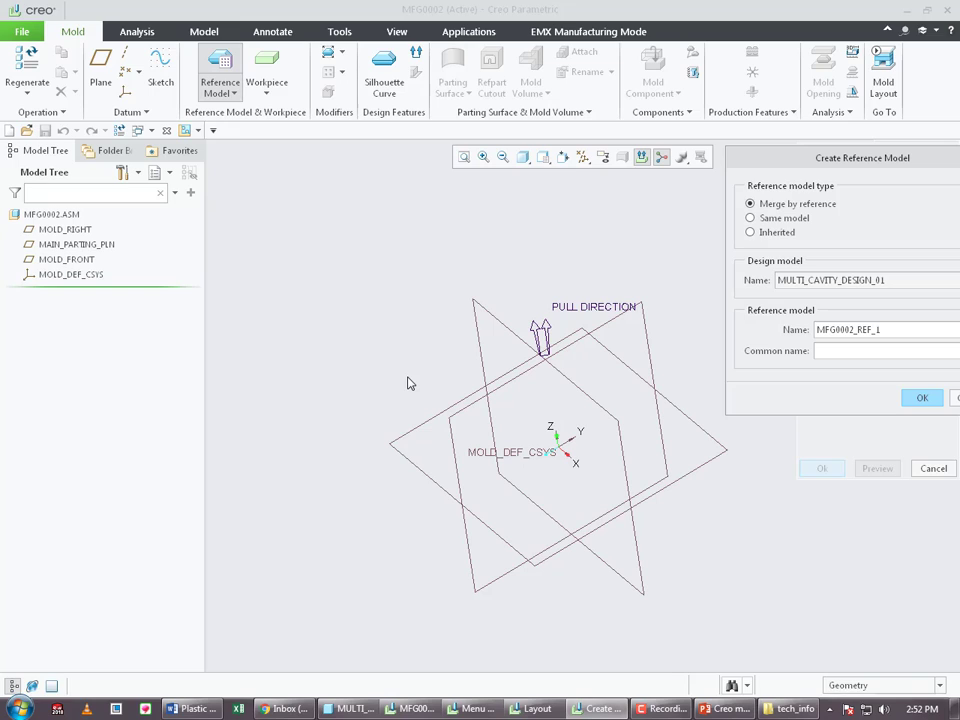
{"action": "left_click", "coordinate": [776, 232]}
{"action": "left_click_drag", "start_coordinate": [858, 163], "coordinate": [790, 170]}
{"action": "left_click", "coordinate": [853, 404]}
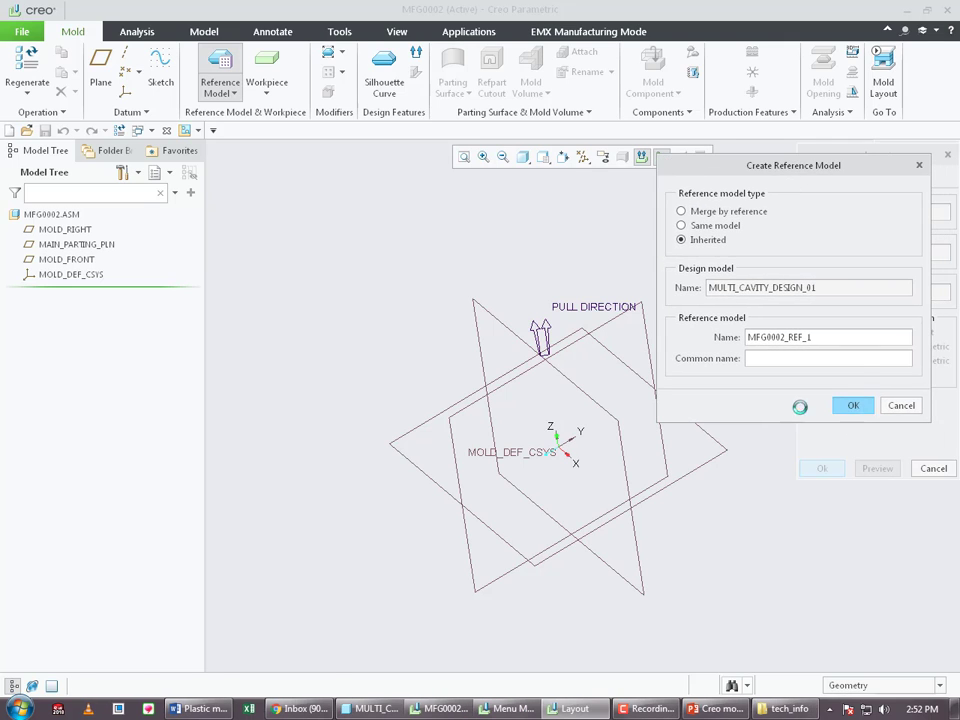
- Orient the reference model by its REF_WCS coordinate system in a single-cavity layout, preview the placement and accept the layout
{"action": "left_click_drag", "start_coordinate": [857, 158], "coordinate": [797, 156]}
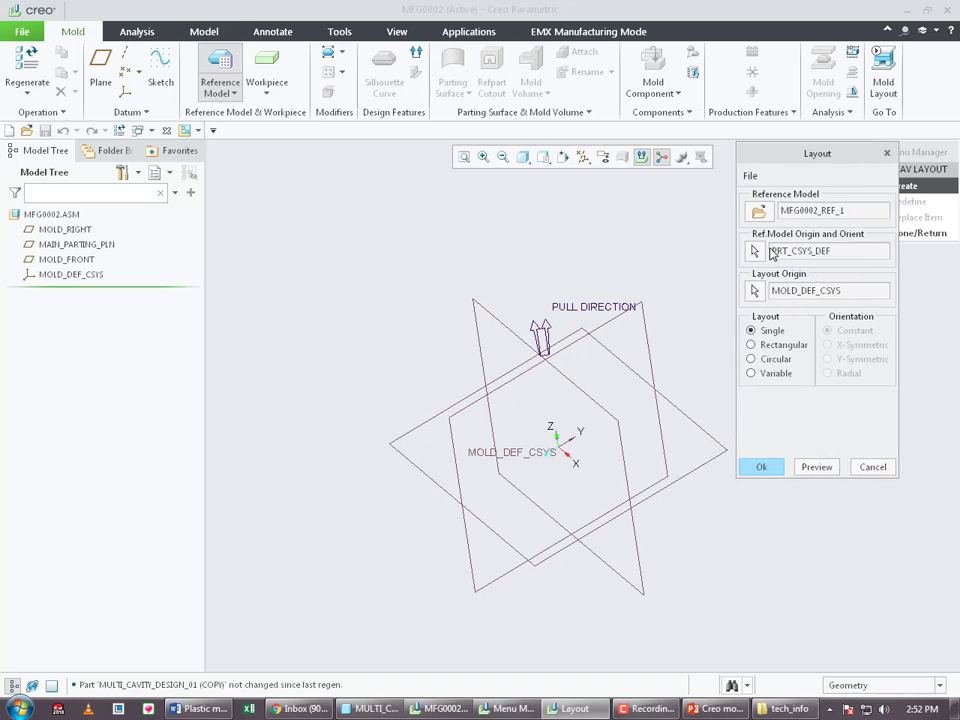
{"action": "left_click", "coordinate": [830, 468]}
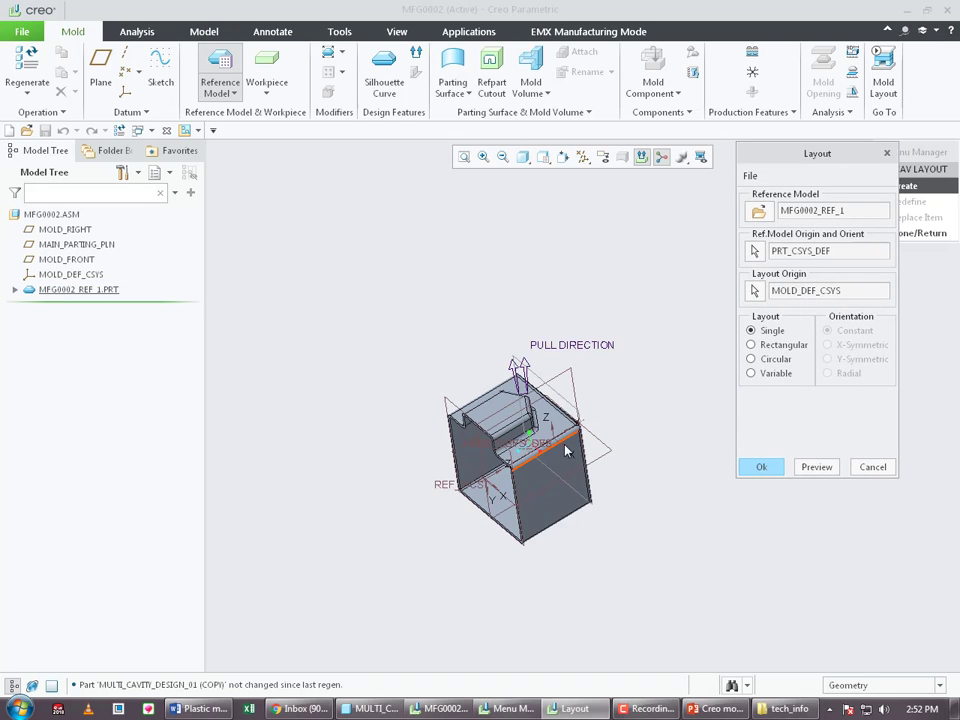
{"action": "left_click", "coordinate": [755, 251]}
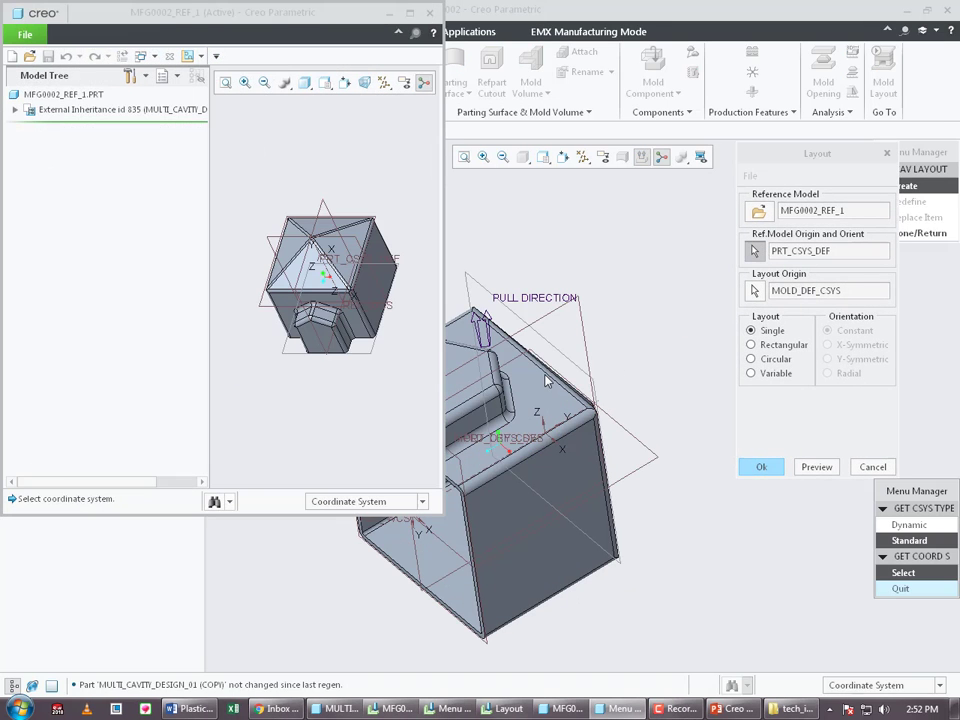
{"action": "middle_click_drag", "start_coordinate": [349, 315], "coordinate": [325, 321]}
{"action": "scroll", "coordinate": [322, 336], "scroll_direction": "down", "scroll_amount": 3}
{"action": "left_click", "coordinate": [344, 300]}
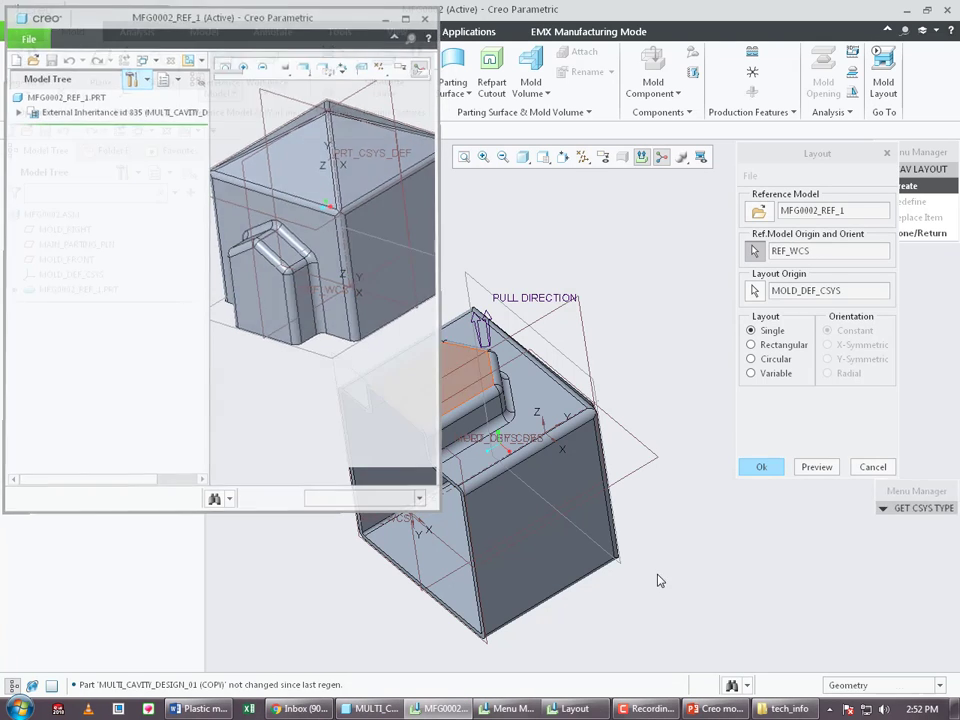
{"action": "left_click", "coordinate": [828, 468]}
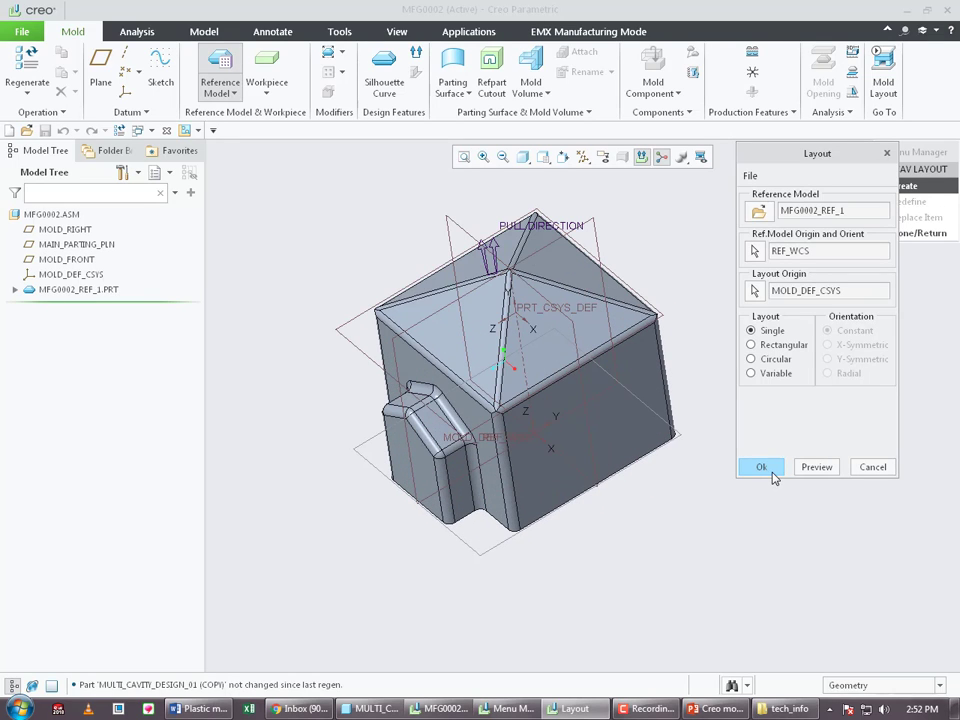
{"action": "left_click", "coordinate": [762, 468]}
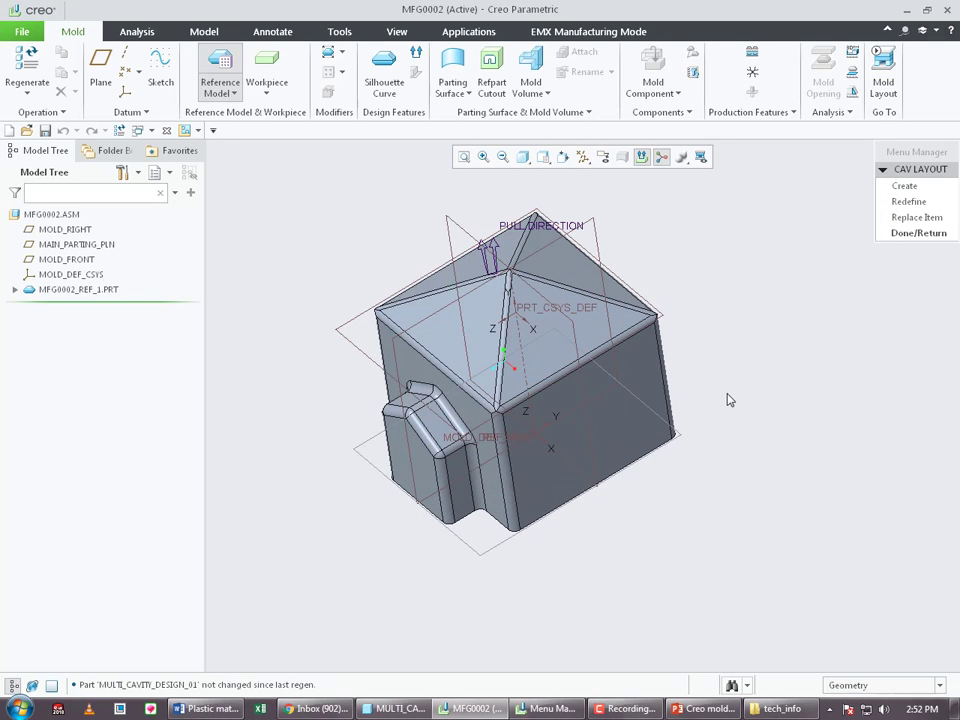
- Finish the cavity layout and hide the MOLD_DEF_CSYS coordinate system of the mold assembly
{"action": "left_click", "coordinate": [918, 233]}
{"action": "scroll", "coordinate": [780, 486], "scroll_direction": "down", "scroll_amount": 2}
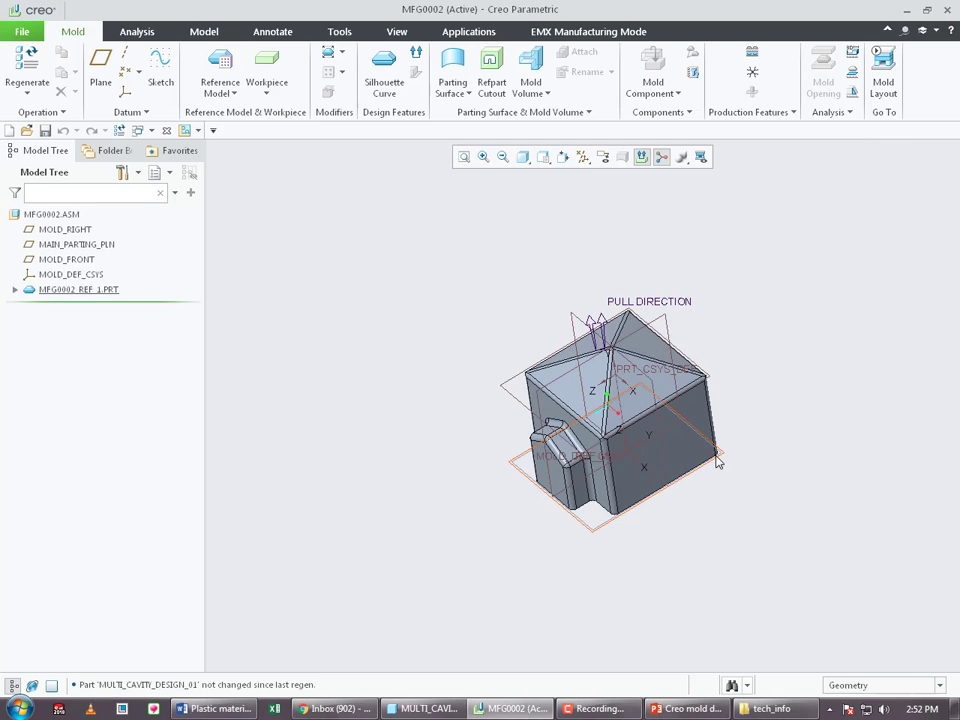
{"action": "middle_click_drag", "start_coordinate": [718, 462], "coordinate": [707, 317]}
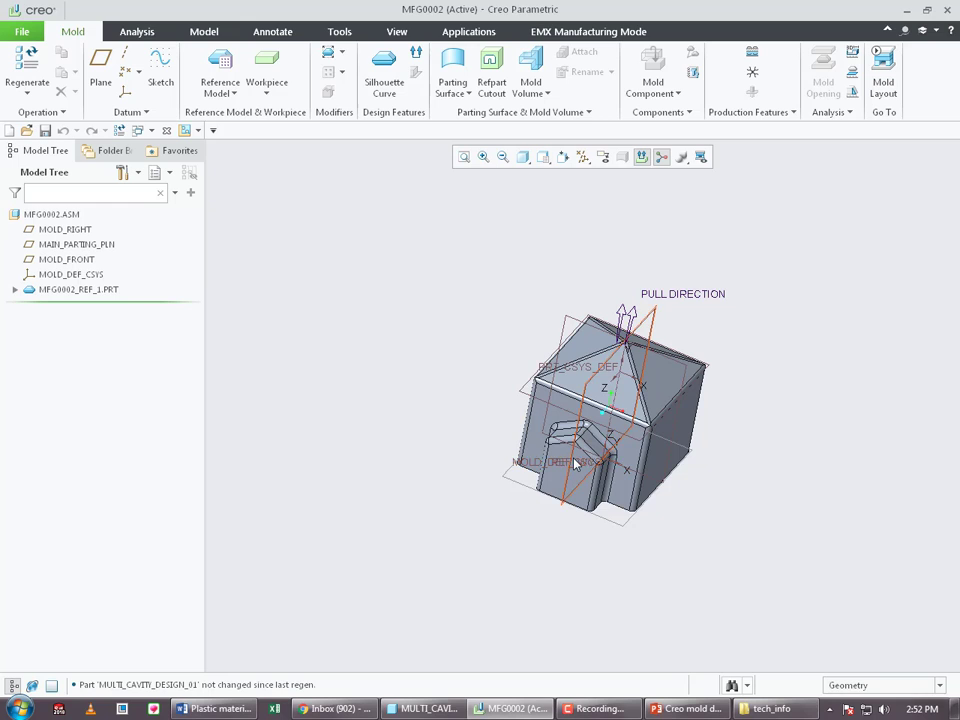
{"action": "middle_click_drag", "start_coordinate": [481, 465], "coordinate": [459, 471]}
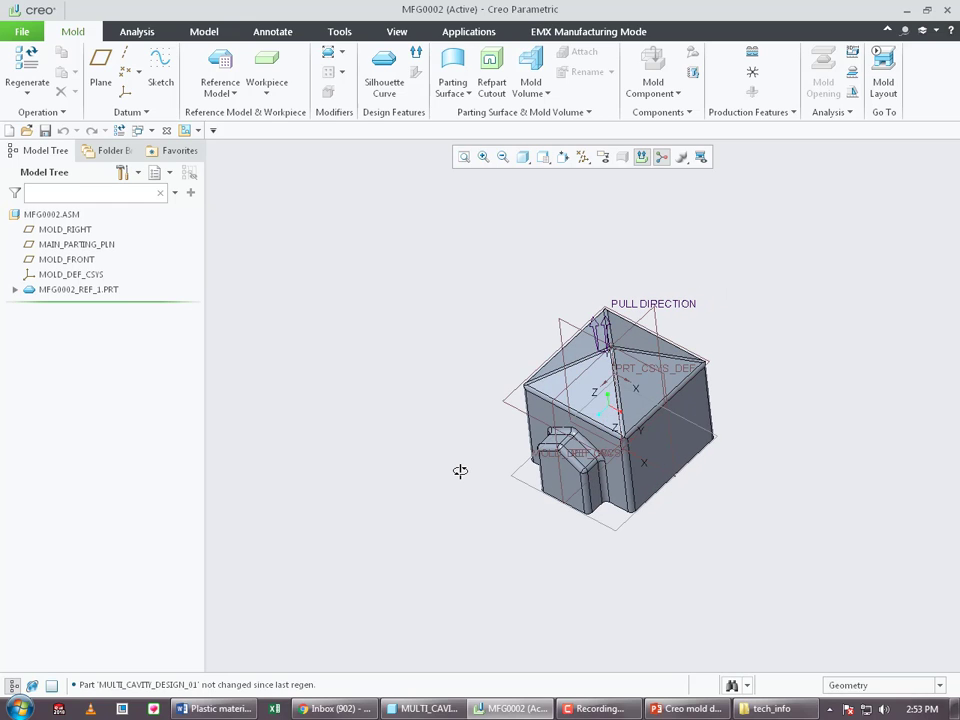
{"action": "scroll", "coordinate": [690, 405], "scroll_direction": "up", "scroll_amount": 3}
{"action": "scroll", "coordinate": [617, 401], "scroll_direction": "down", "scroll_amount": 3}
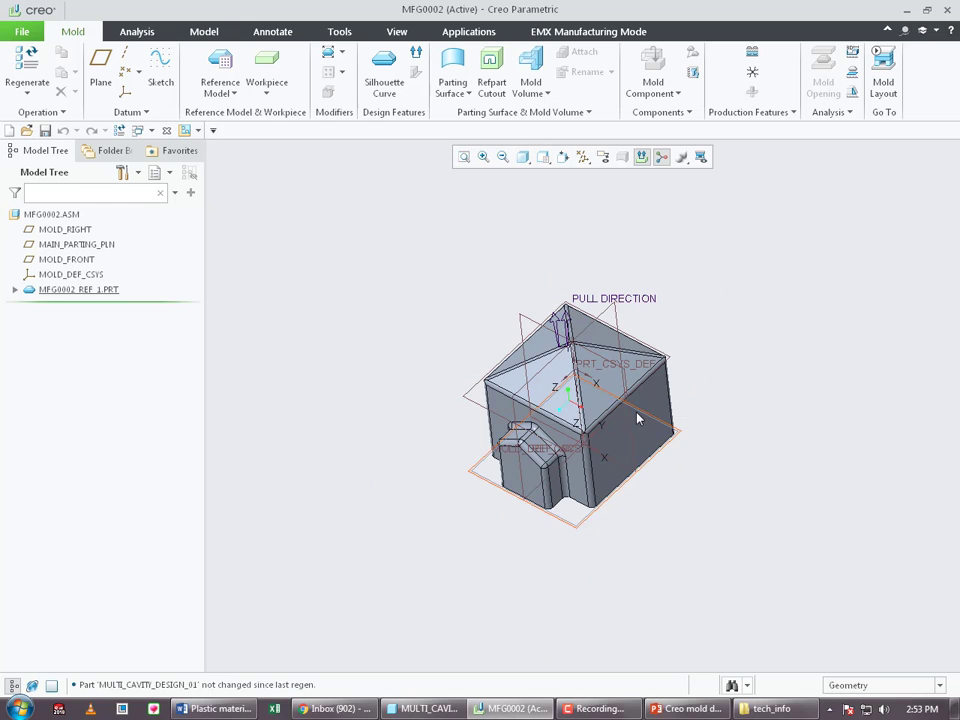
{"action": "left_click", "coordinate": [68, 274]}
{"action": "right_click", "coordinate": [80, 274]}
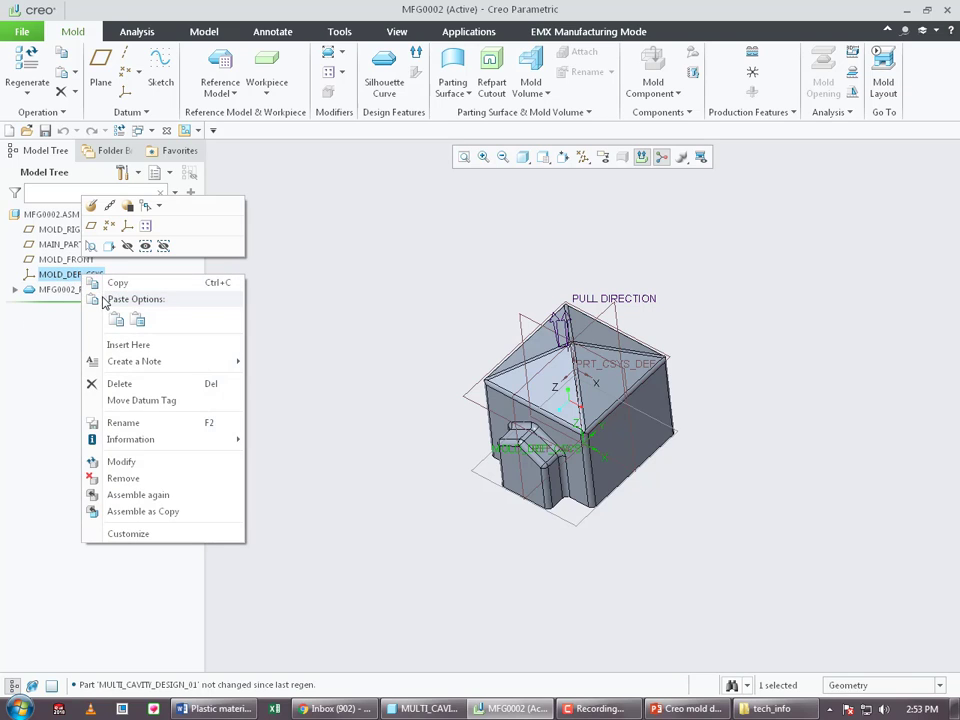
{"action": "left_click", "coordinate": [127, 245]}
- Hide the datums of the External Inheritance feature in MFG0002_REF_1.PRT
{"action": "left_click", "coordinate": [15, 290]}
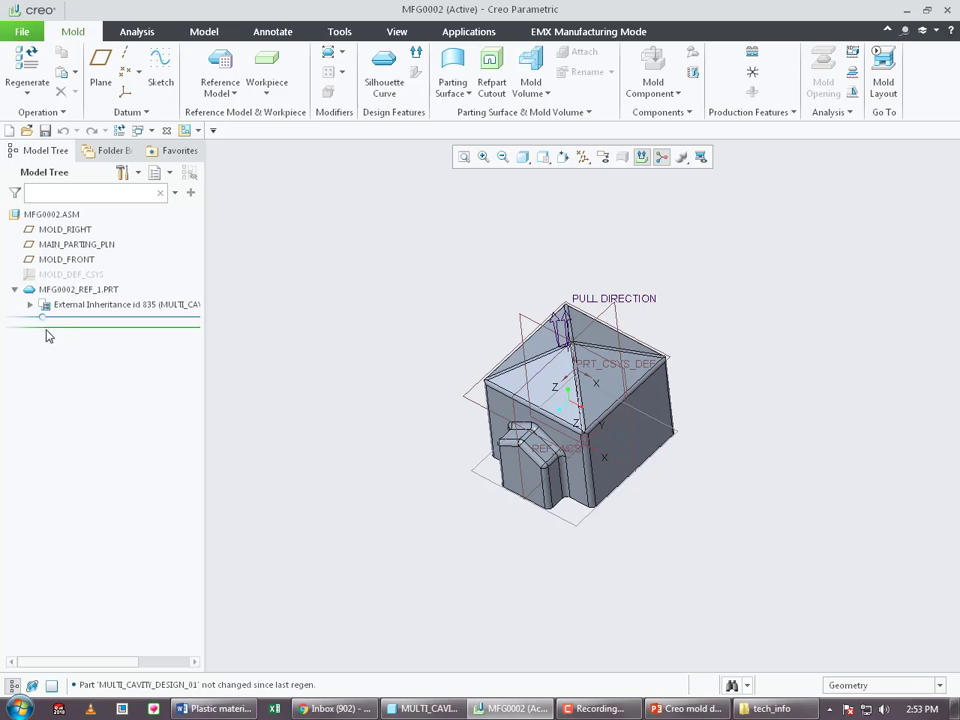
{"action": "left_click", "coordinate": [30, 304]}
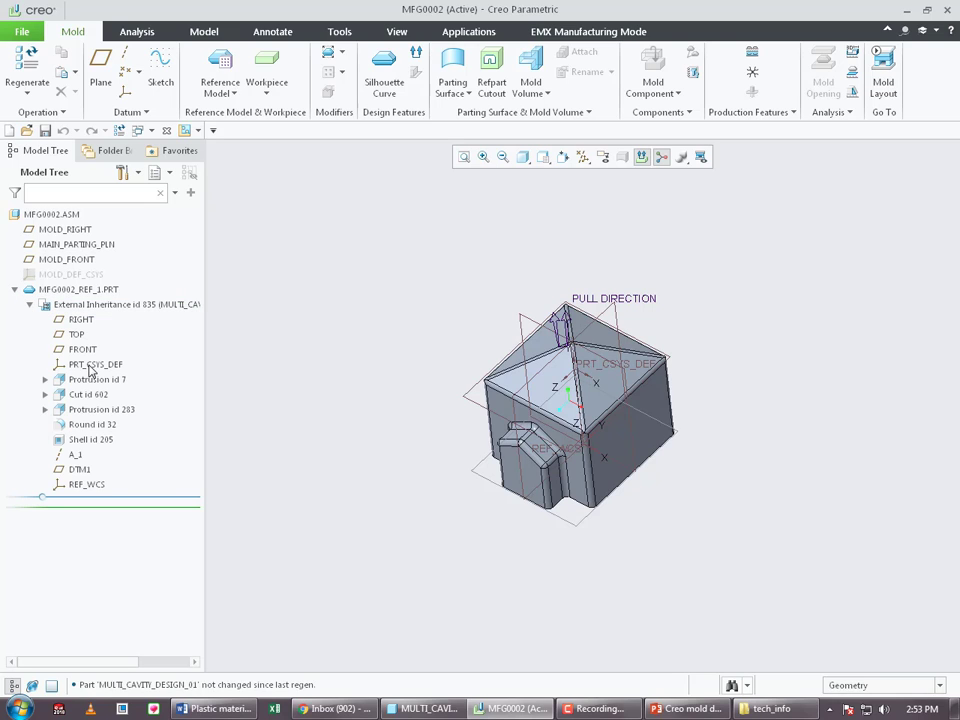
{"action": "right_click", "coordinate": [90, 366]}
{"action": "left_click", "coordinate": [231, 390]}
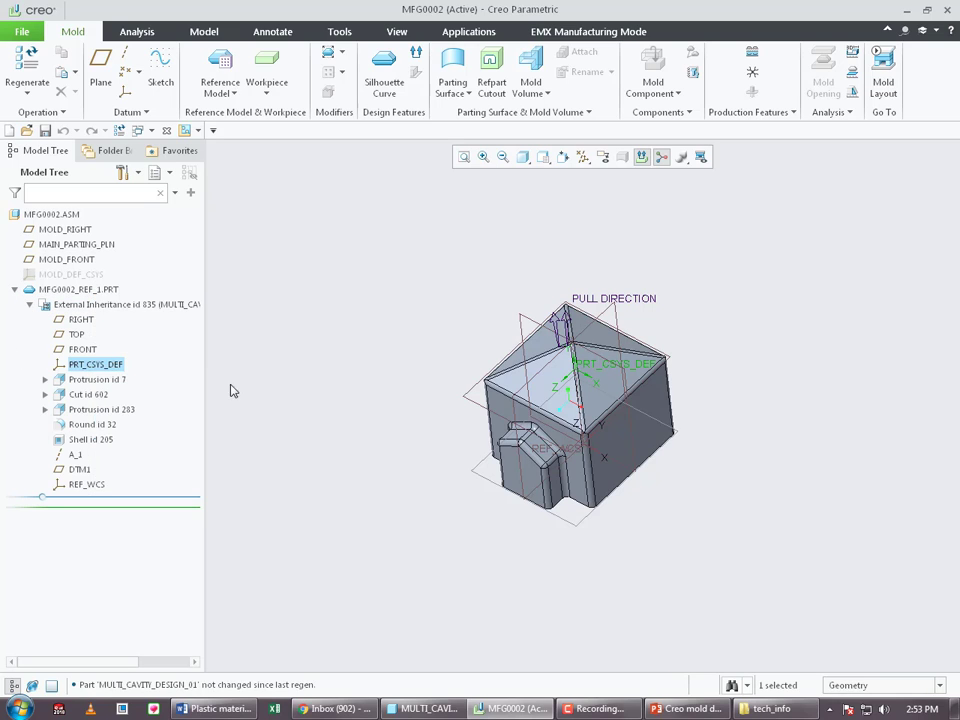
{"action": "right_click", "coordinate": [62, 305]}
{"action": "left_click", "coordinate": [88, 284]}
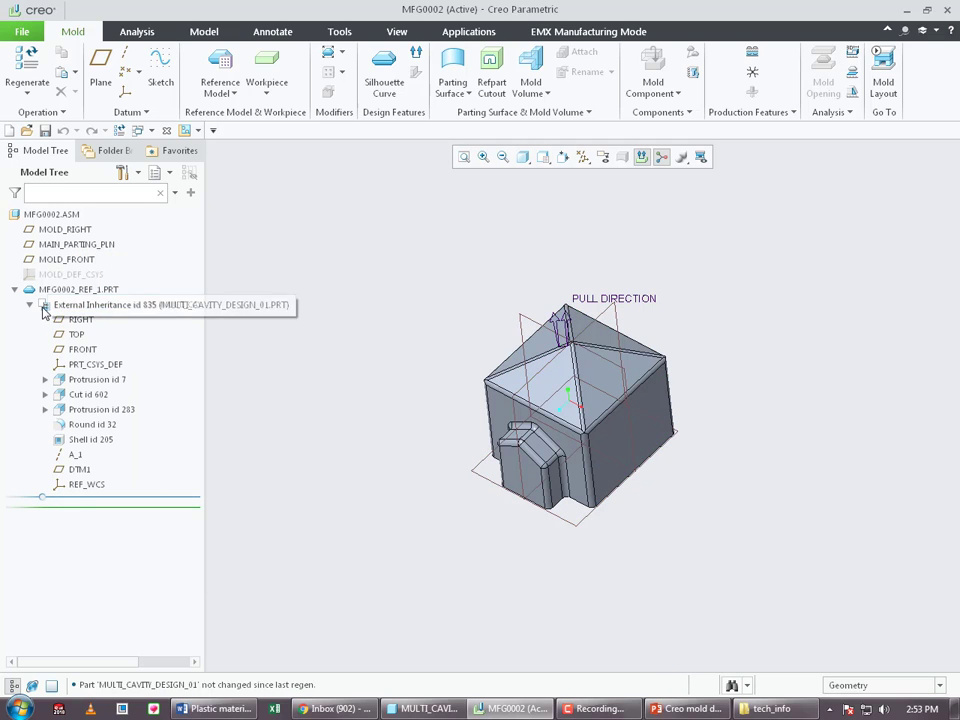
{"action": "left_click", "coordinate": [30, 304]}
{"action": "mouse_move", "coordinate": [488, 382]}
{"action": "middle_mouse_down"}
{"action": "mouse_move", "coordinate": [486, 396]}
{"action": "mouse_move", "coordinate": [497, 378]}
{"action": "middle_mouse_up"}
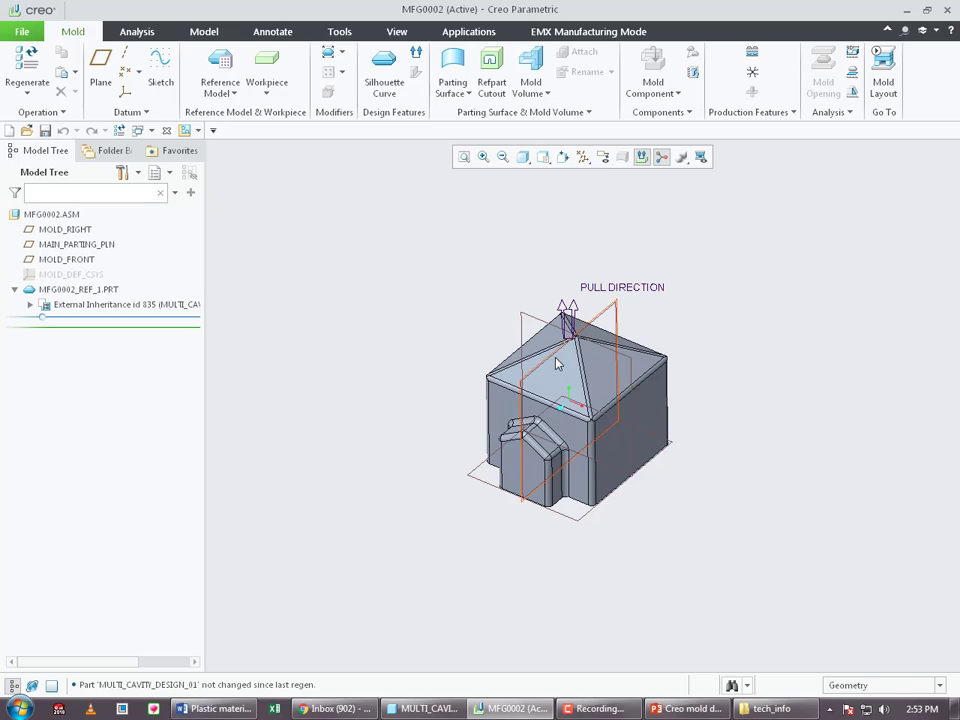
{"action": "middle_click_drag", "start_coordinate": [555, 357], "coordinate": [514, 268]}
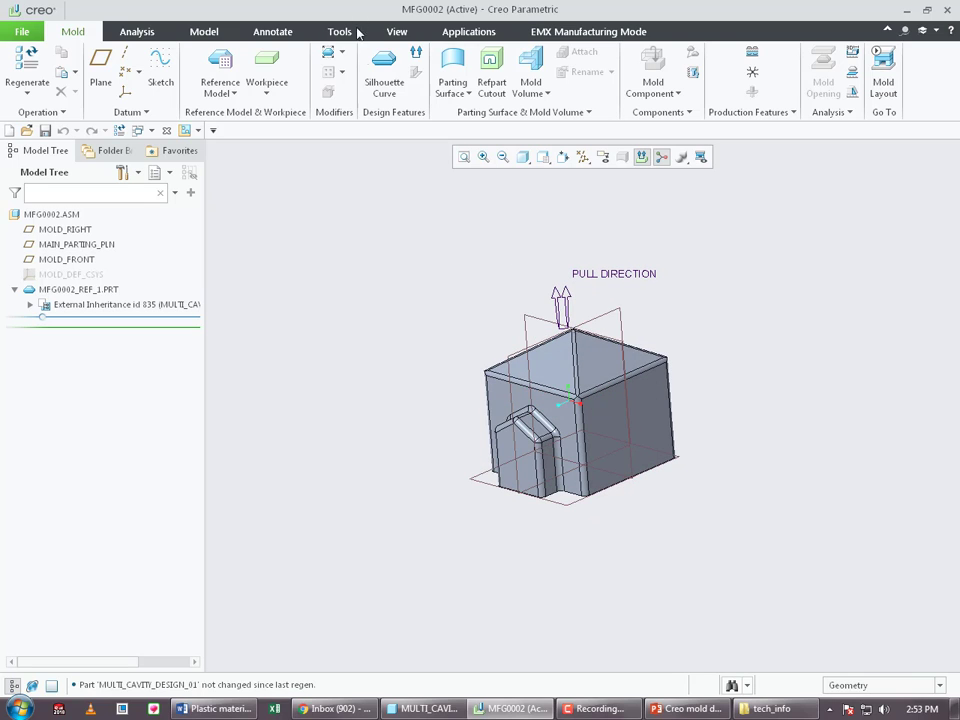
{"action": "left_click", "coordinate": [340, 52]}
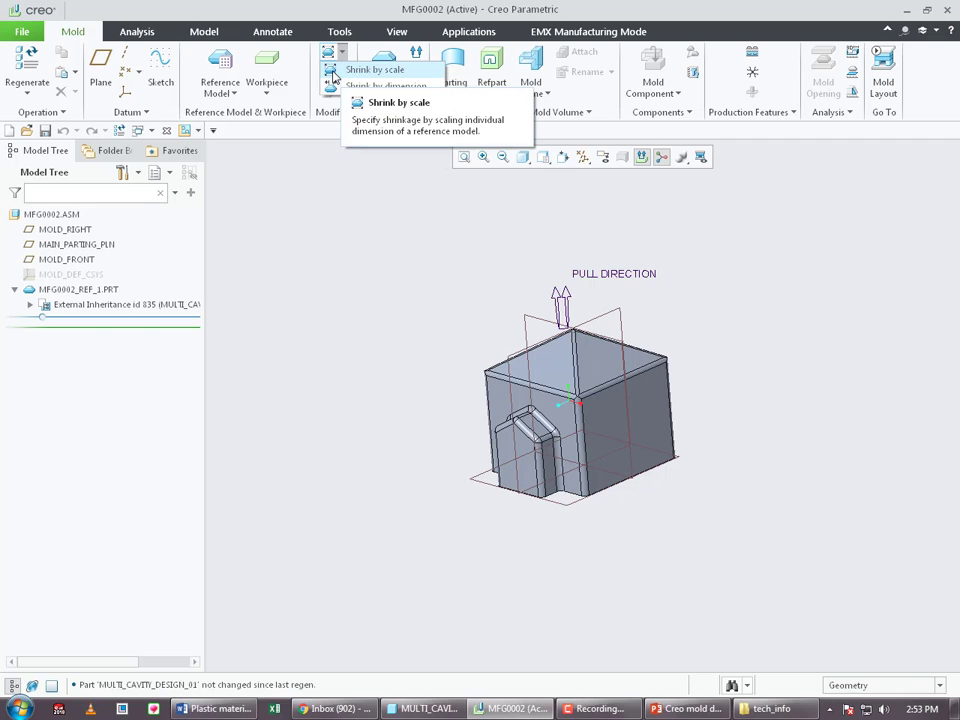
{"action": "left_click", "coordinate": [360, 70]}
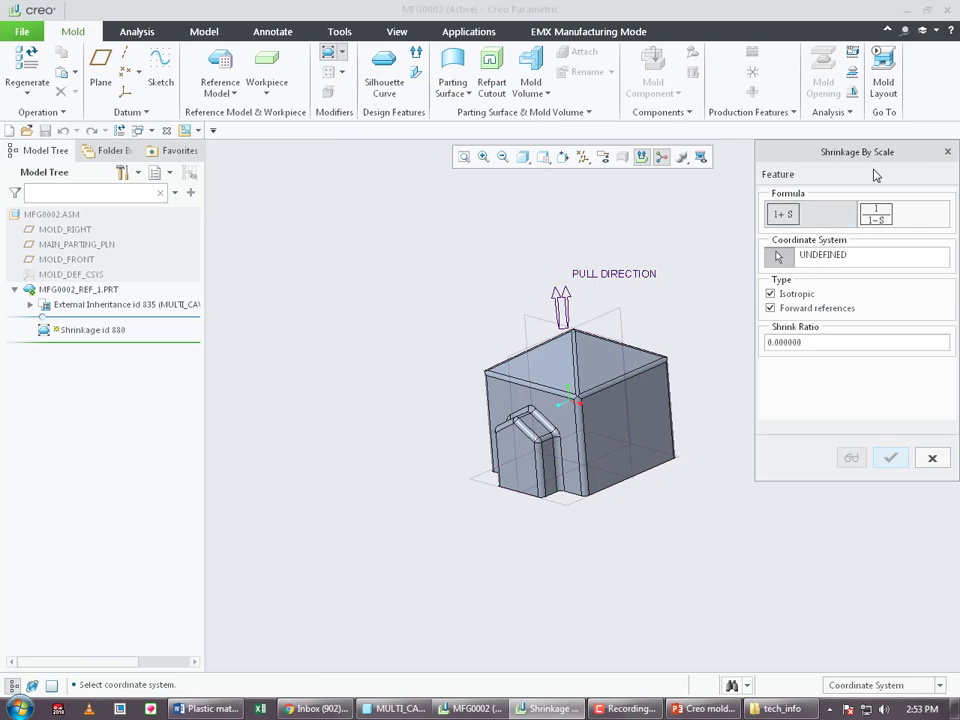
{"action": "scroll", "coordinate": [363, 406], "scroll_direction": "up", "scroll_amount": 3}
{"action": "scroll", "coordinate": [467, 422], "scroll_direction": "down", "scroll_amount": 4}
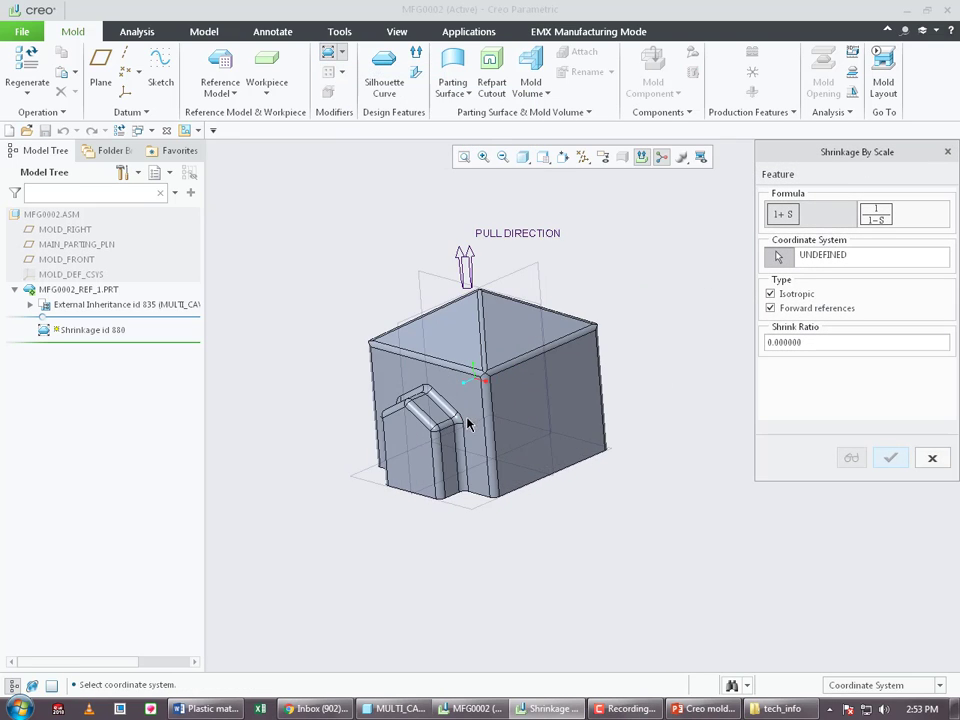
{"action": "middle_click_drag", "start_coordinate": [546, 378], "coordinate": [578, 402]}
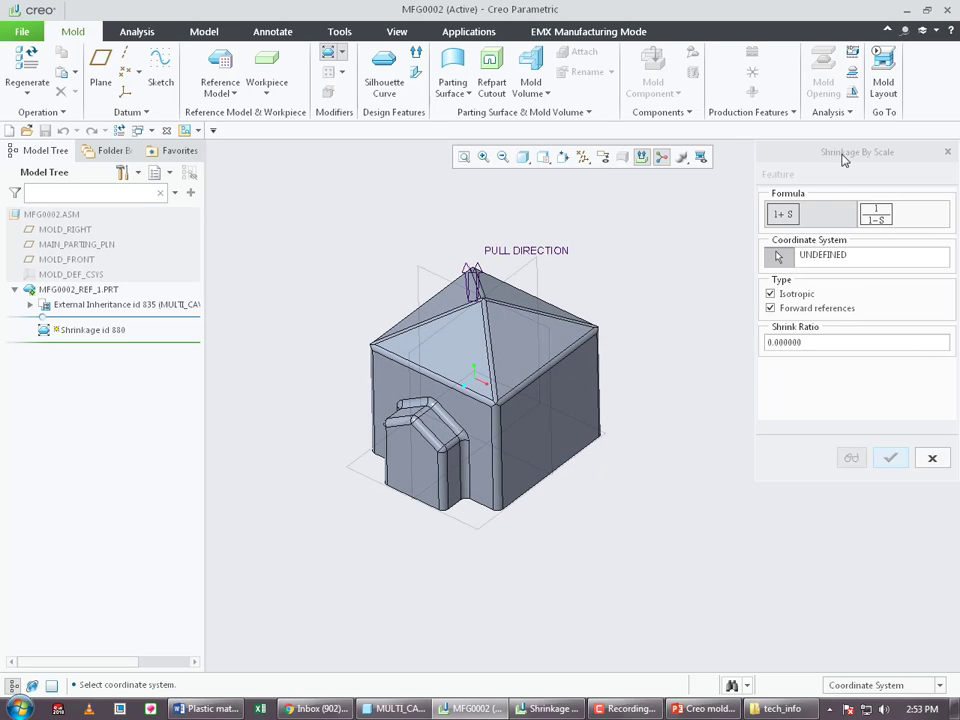
{"action": "left_click_drag", "start_coordinate": [845, 155], "coordinate": [762, 197]}
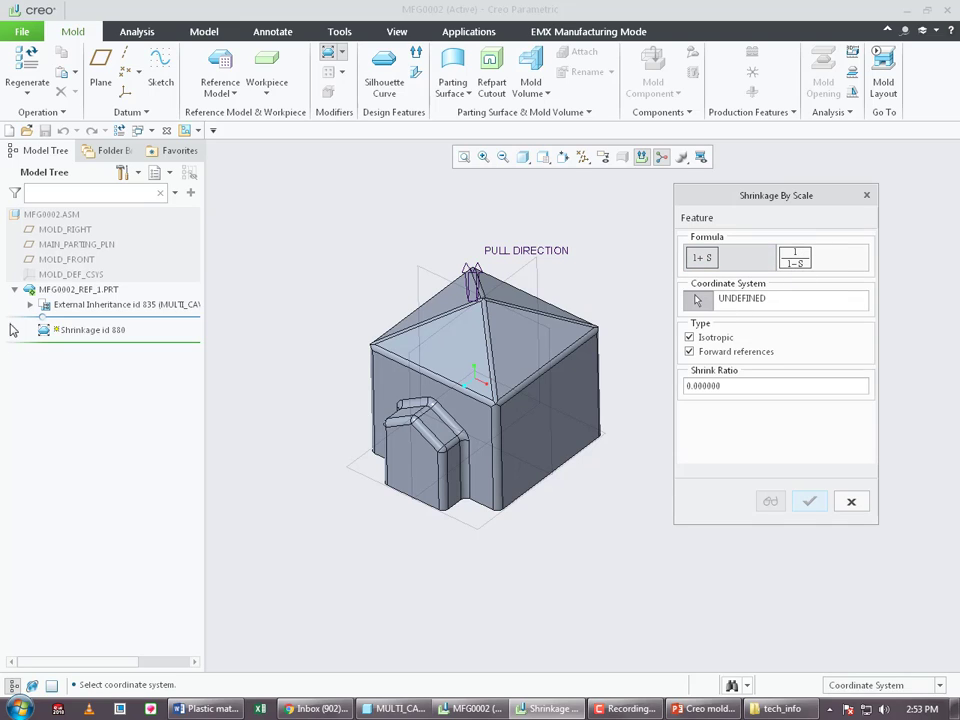
{"action": "left_click", "coordinate": [67, 306]}
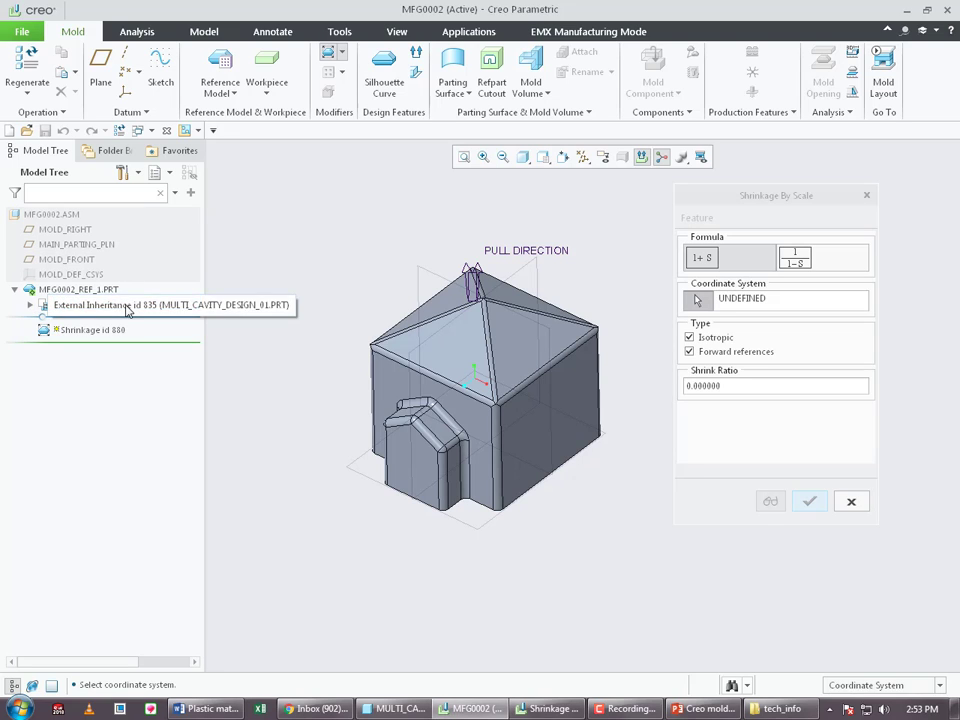
{"action": "left_click", "coordinate": [851, 500]}
- Show the External Inheritance feature's datums and start Shrink by scale with REF_WCS as the coordinate system
{"action": "right_click", "coordinate": [64, 311]}
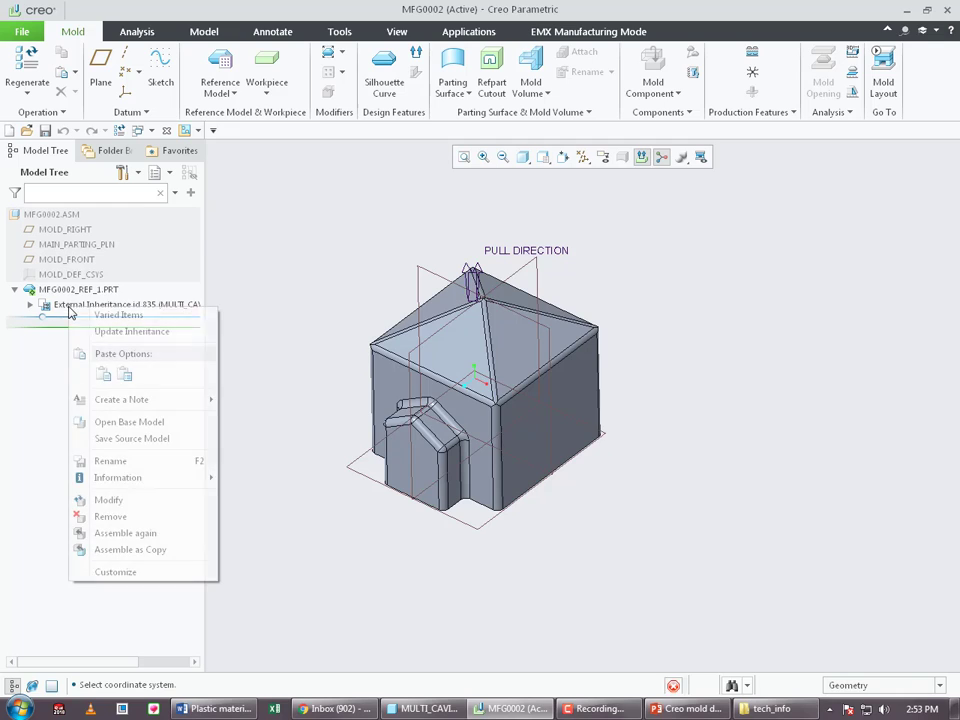
{"action": "left_click", "coordinate": [96, 281]}
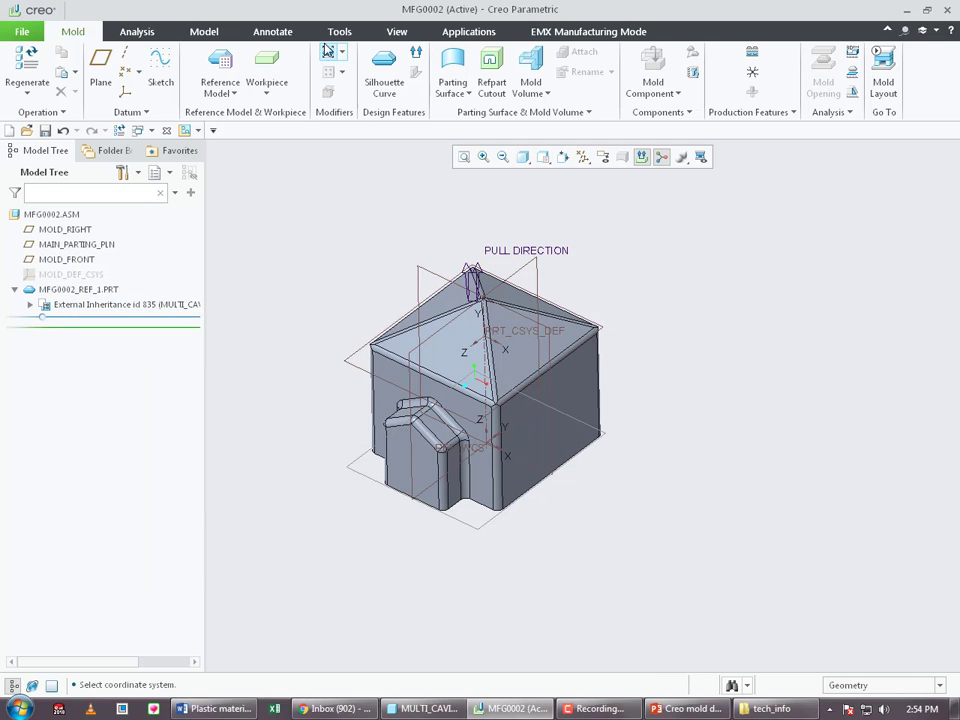
{"action": "left_click", "coordinate": [329, 53]}
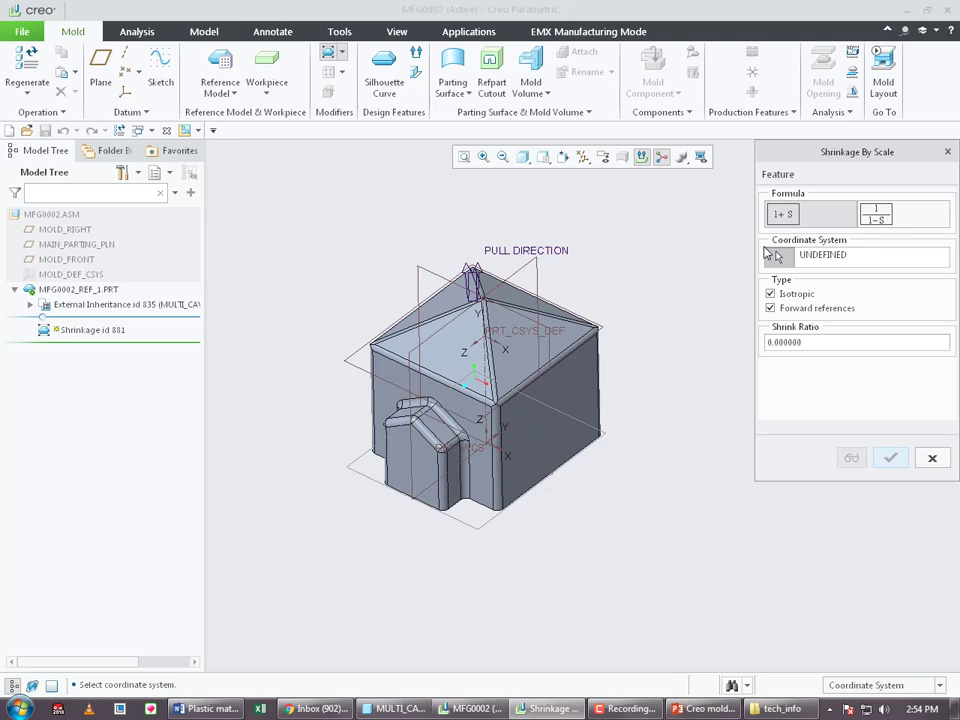
{"action": "left_click_drag", "start_coordinate": [804, 343], "coordinate": [750, 338]}
{"action": "left_click", "coordinate": [777, 259]}
{"action": "left_click", "coordinate": [476, 450]}
{"action": "middle_click_drag", "start_coordinate": [621, 544], "coordinate": [651, 497]}
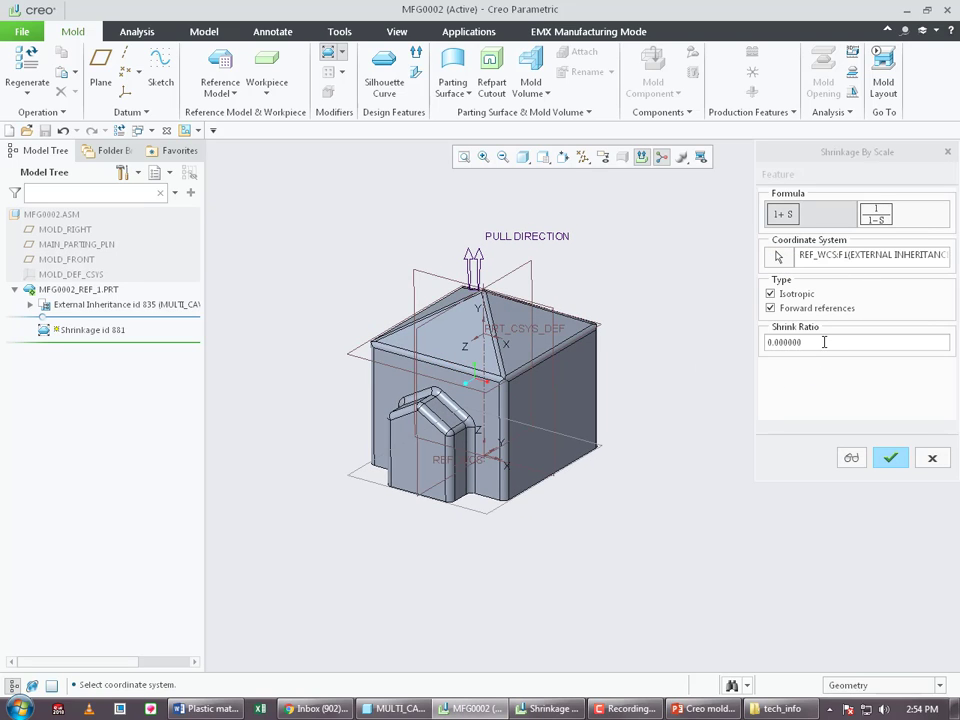
- Switch to the plastic materials table in Word, look up the shrinkage ratio range of ABS, and return to Creo
{"action": "left_click", "coordinate": [217, 706]}
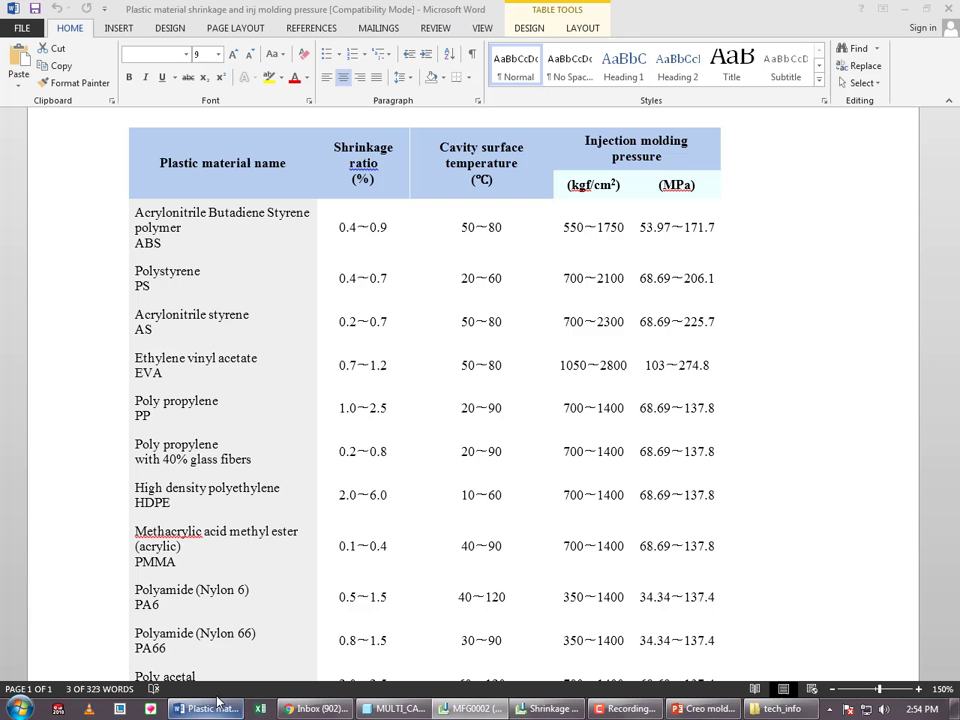
{"action": "double_click", "coordinate": [147, 243]}
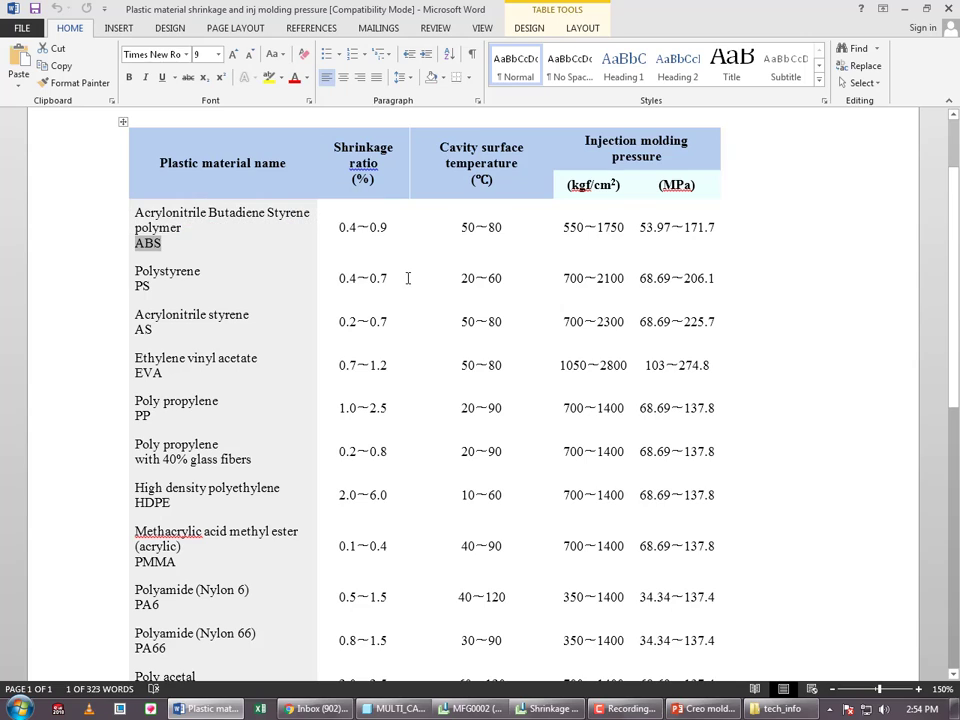
{"action": "left_click_drag", "start_coordinate": [388, 228], "coordinate": [338, 228]}
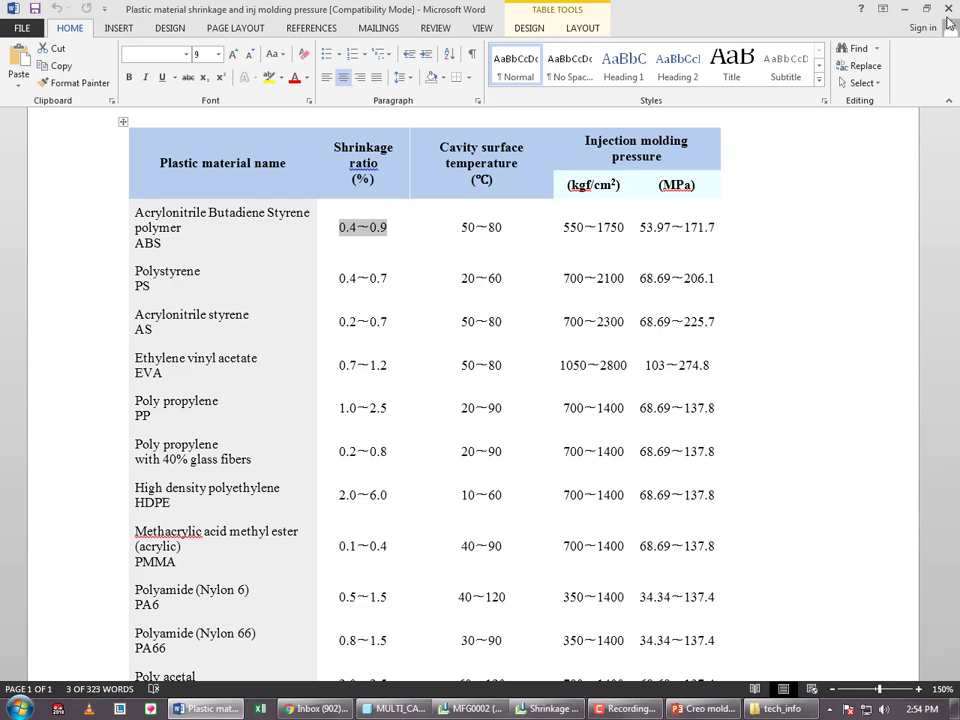
{"action": "left_click", "coordinate": [904, 8]}
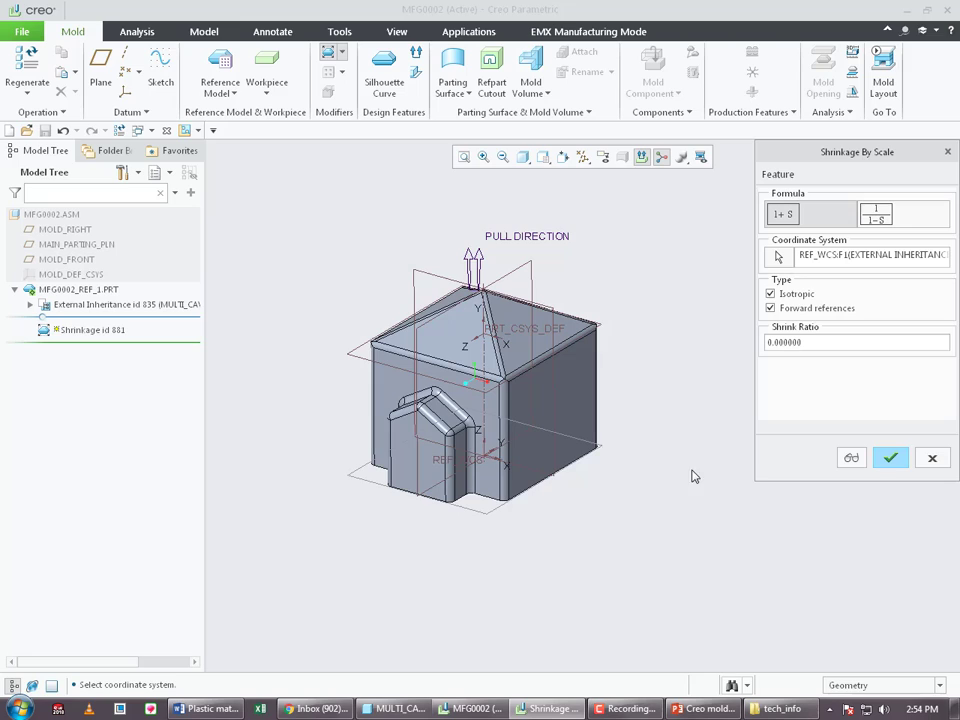
- Set the isotropic shrink ratio to 0.9 and preview the scaled reference model
{"action": "left_click", "coordinate": [819, 346]}
{"action": "type", "text": "0."}
{"action": "left_click", "coordinate": [851, 458]}
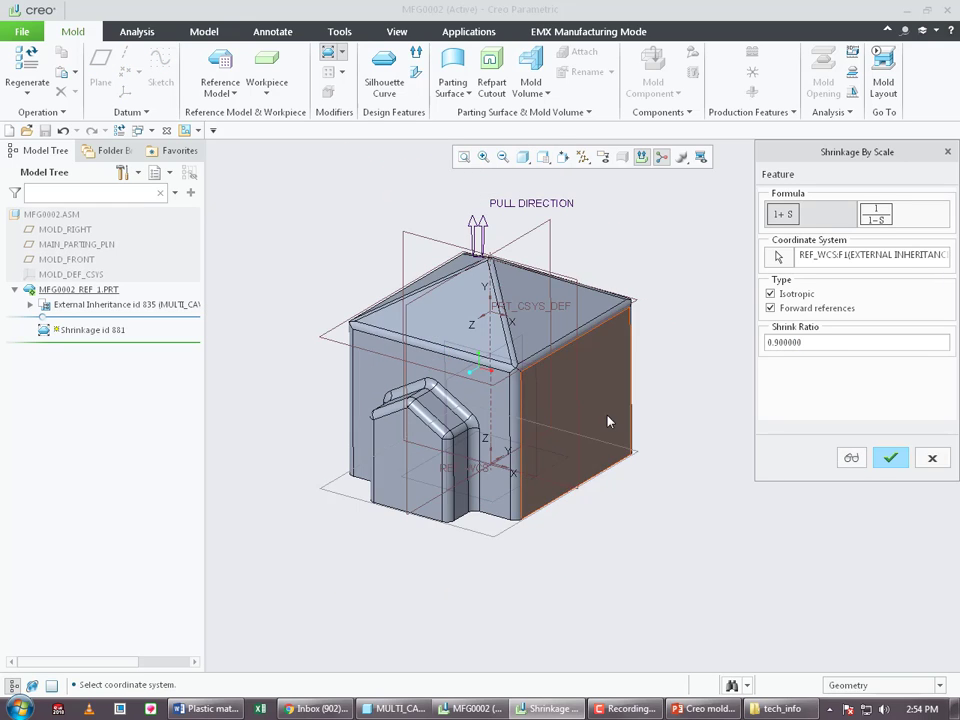
{"action": "middle_click_drag", "start_coordinate": [608, 421], "coordinate": [648, 312]}
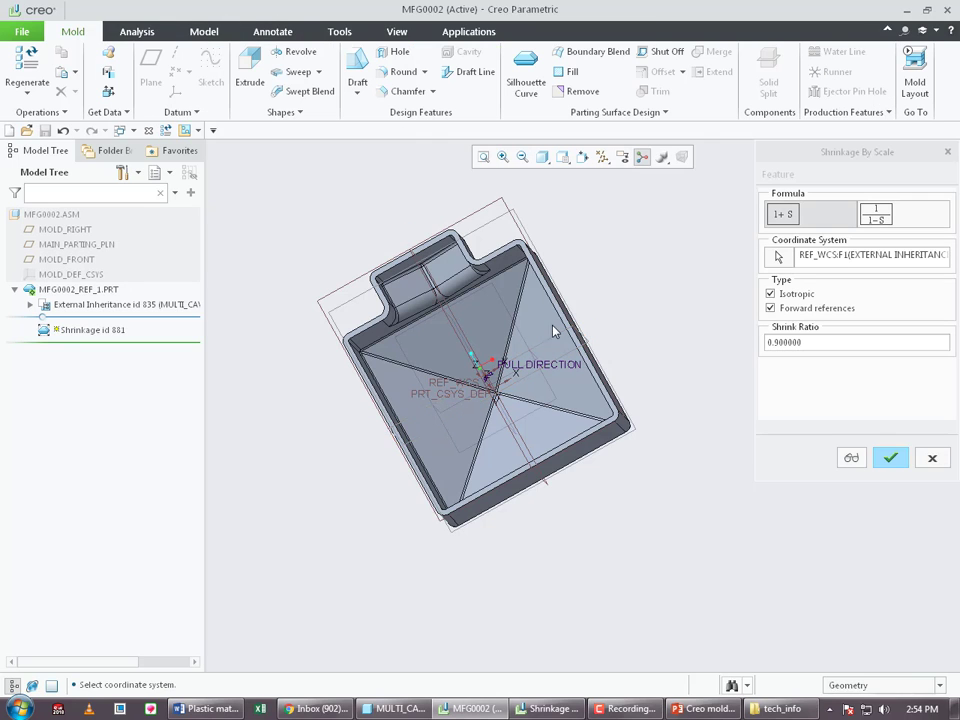
- Measure the distance between the two opposite outer side faces of the previewed reference model
{"action": "mouse_move", "coordinate": [553, 328]}
{"action": "middle_mouse_down"}
{"action": "mouse_move", "coordinate": [602, 320]}
{"action": "mouse_move", "coordinate": [420, 378]}
{"action": "mouse_move", "coordinate": [482, 368]}
{"action": "mouse_move", "coordinate": [563, 308]}
{"action": "middle_mouse_up"}
{"action": "left_click", "coordinate": [440, 388]}
{"action": "left_click", "coordinate": [626, 285], "text": "ctrl"}
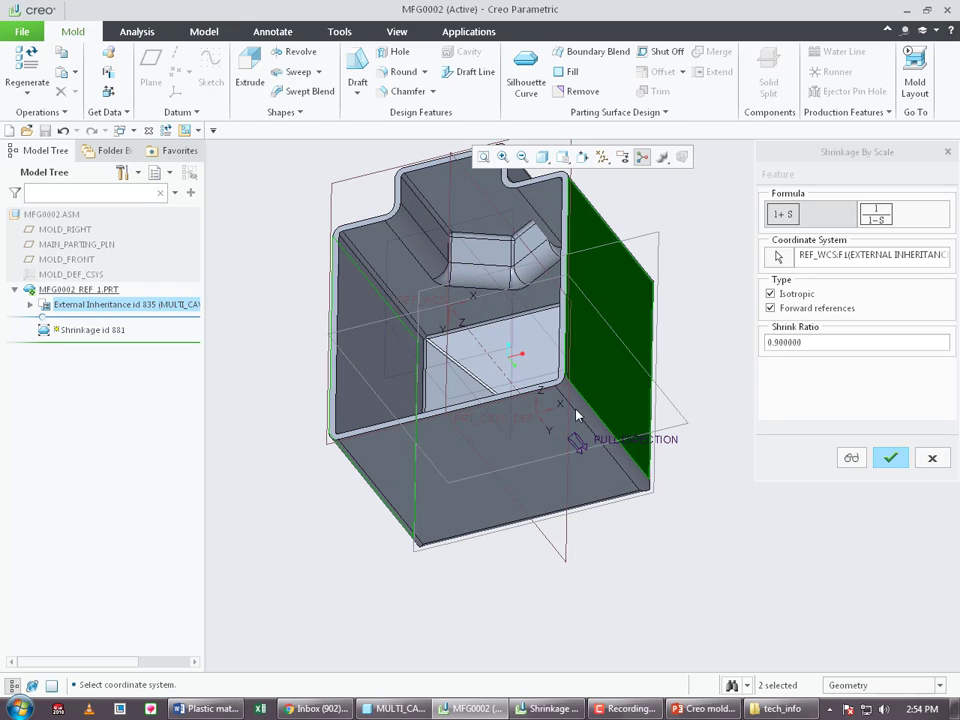
{"action": "left_click_drag", "start_coordinate": [866, 156], "coordinate": [846, 272]}
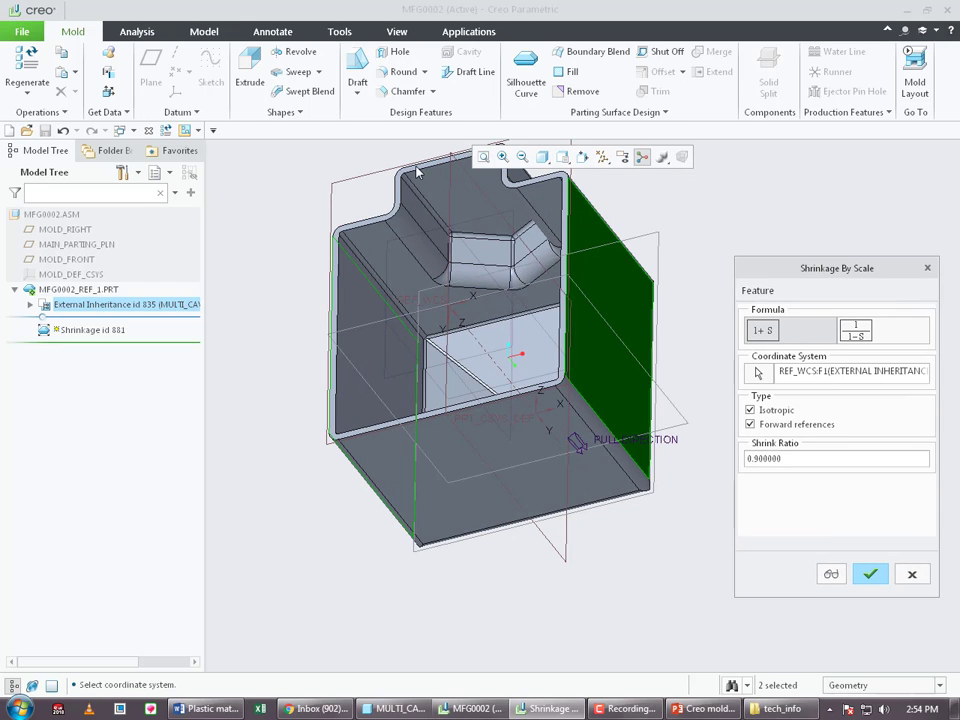
{"action": "left_click", "coordinate": [143, 37]}
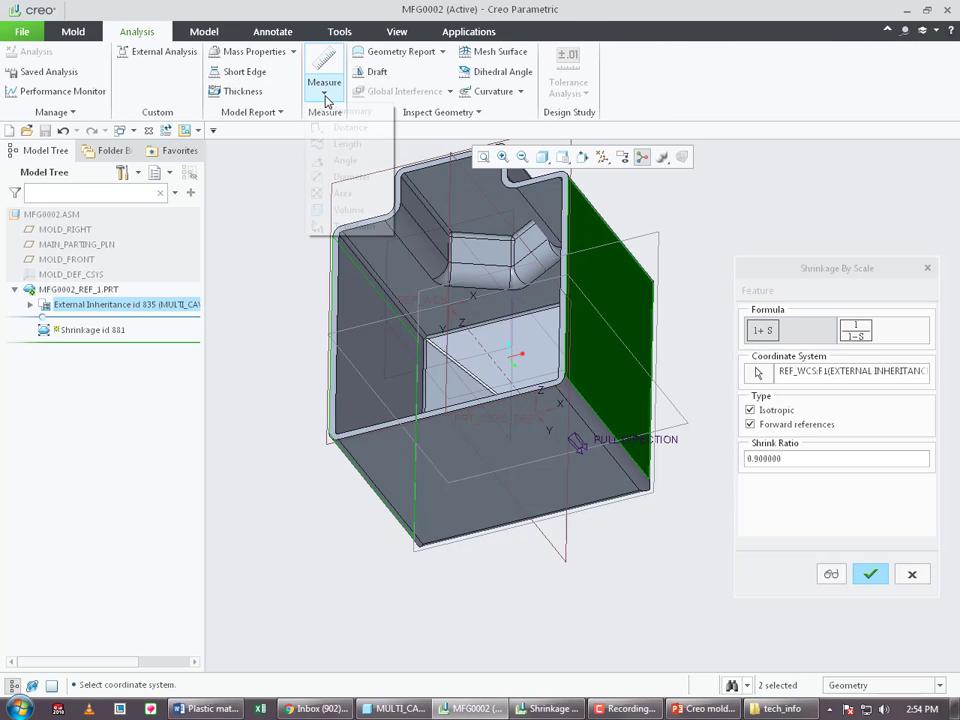
{"action": "left_click", "coordinate": [324, 86]}
{"action": "left_click", "coordinate": [348, 127]}
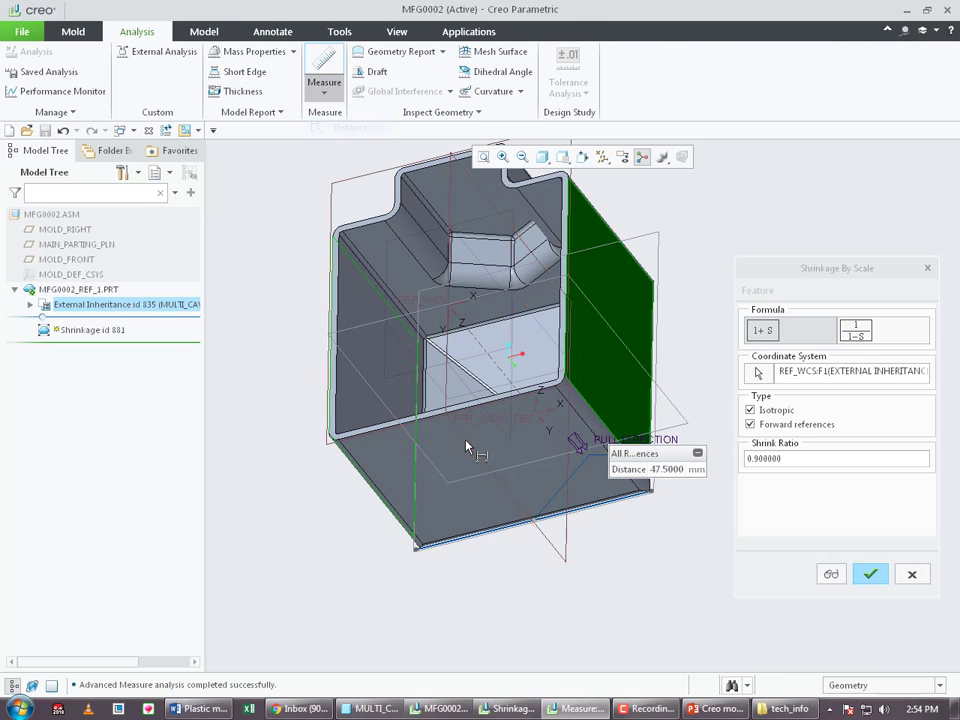
{"action": "middle_click_drag", "start_coordinate": [467, 446], "coordinate": [454, 375]}
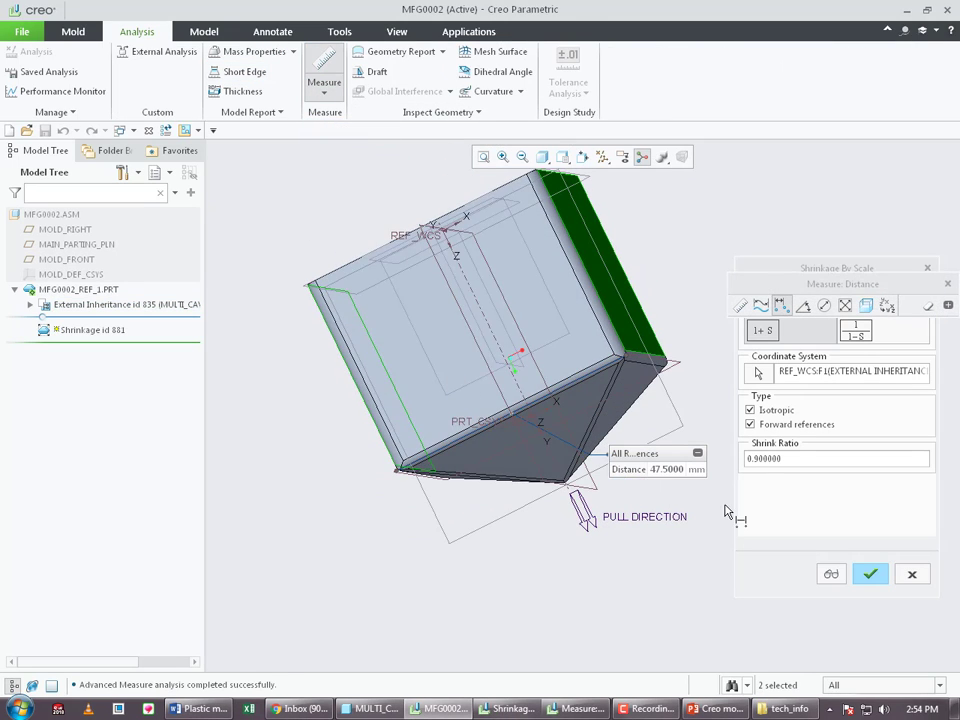
{"action": "double_click", "coordinate": [668, 470]}
{"action": "left_click_drag", "start_coordinate": [681, 457], "coordinate": [740, 240]}
- Discard the shrinkage feature and measure the distance between the two opposite outer side faces of the unscaled reference model
{"action": "left_click", "coordinate": [912, 574]}
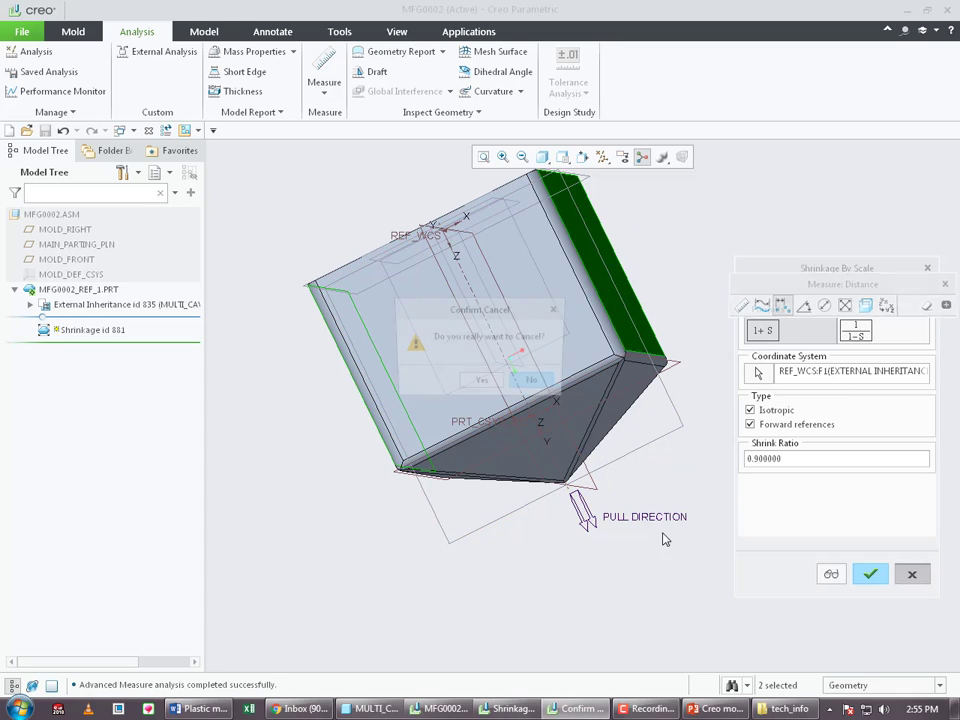
{"action": "left_click", "coordinate": [493, 386]}
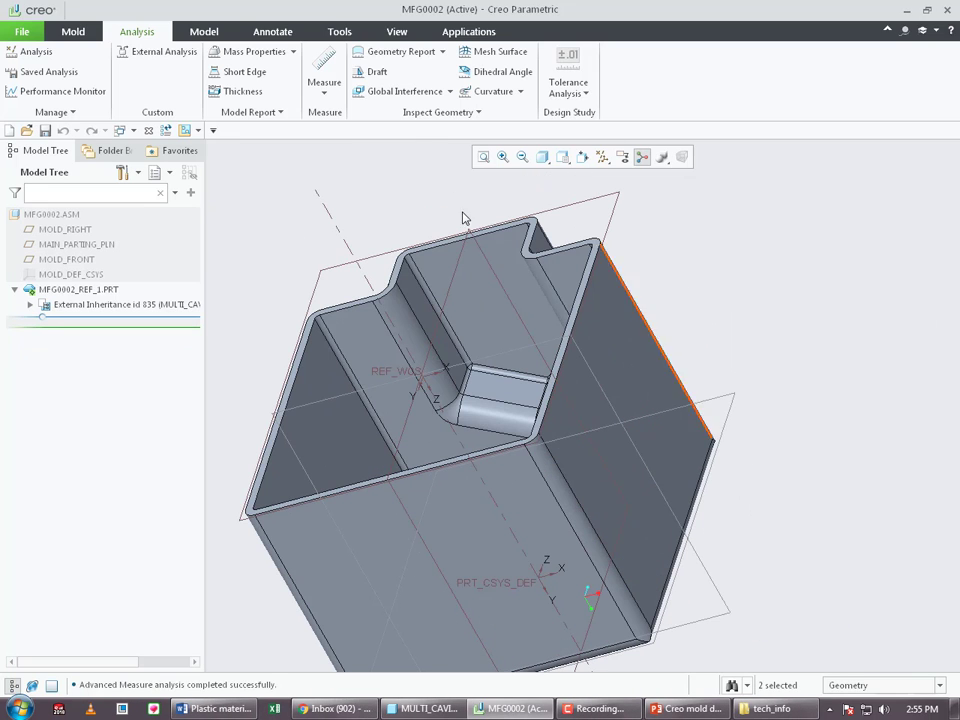
{"action": "left_click", "coordinate": [324, 88]}
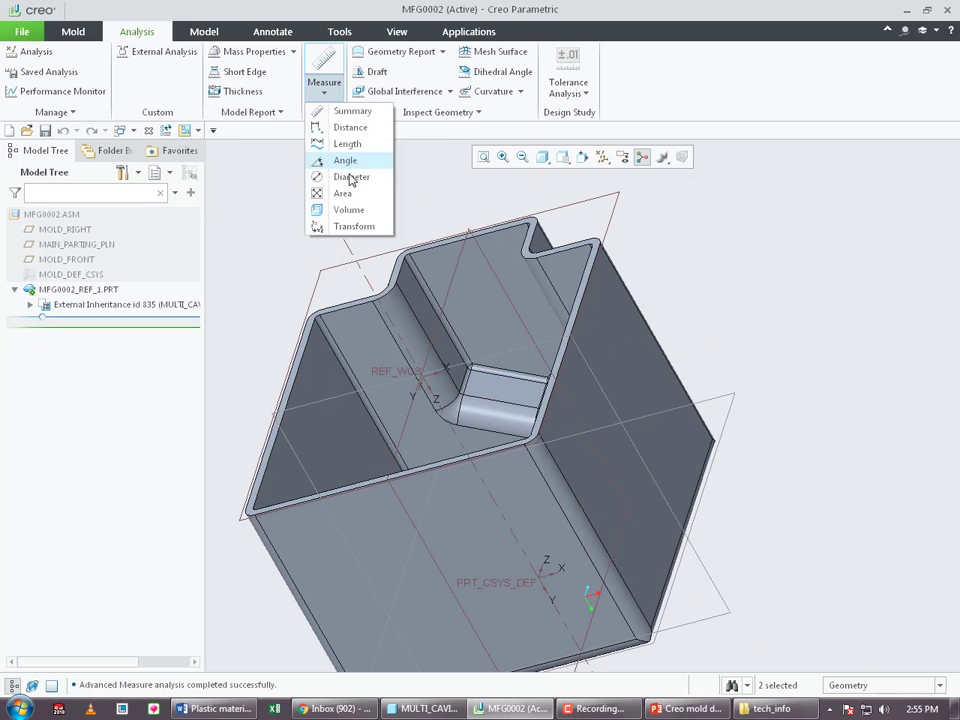
{"action": "left_click", "coordinate": [350, 127]}
{"action": "left_click", "coordinate": [614, 360]}
{"action": "scroll", "coordinate": [699, 457], "scroll_direction": "up", "scroll_amount": 3}
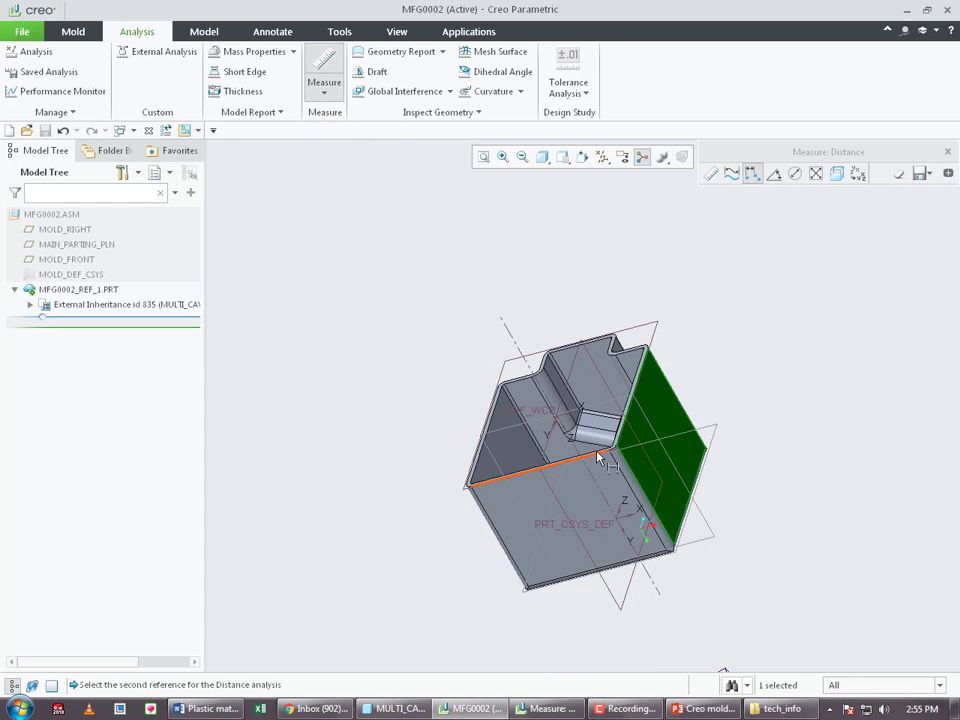
{"action": "middle_click_drag", "start_coordinate": [597, 452], "coordinate": [628, 455]}
{"action": "left_click", "coordinate": [568, 450]}
{"action": "middle_click_drag", "start_coordinate": [514, 476], "coordinate": [561, 484]}
{"action": "scroll", "coordinate": [566, 468], "scroll_direction": "down", "scroll_amount": 2}
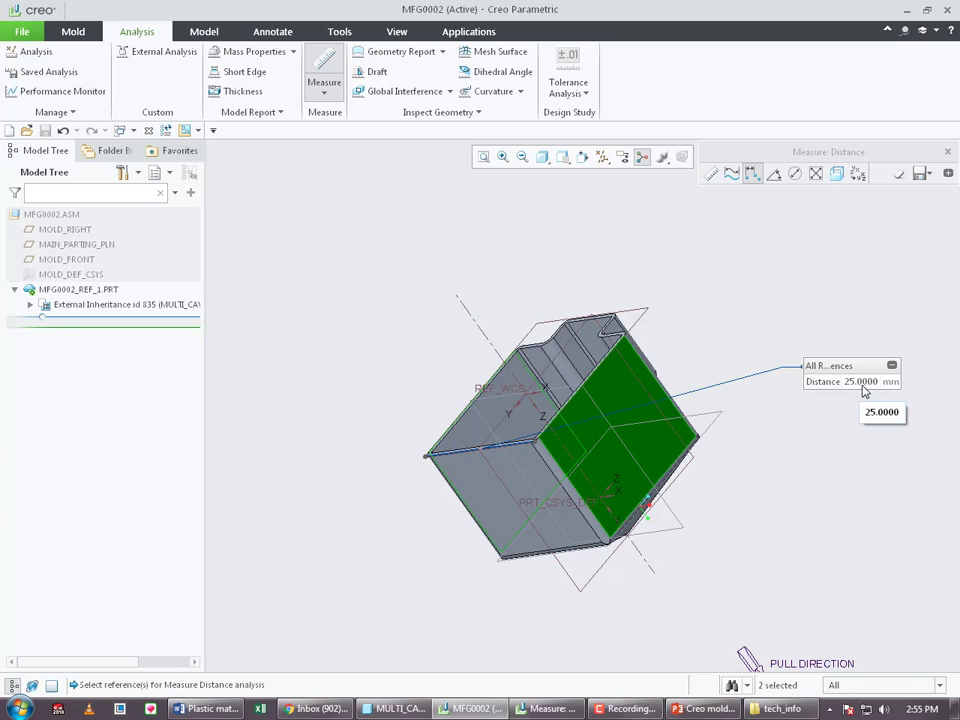
{"action": "left_click", "coordinate": [947, 152]}
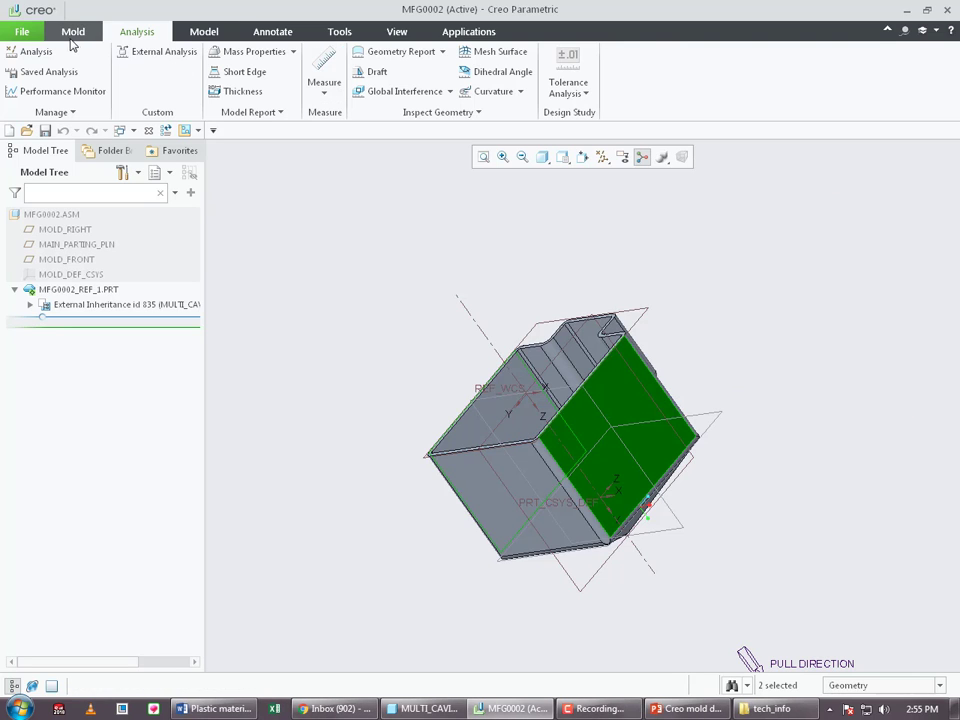
- Start Shrink by scale again, check the ABS shrinkage ratio range in the Word materials table, and return to Creo
{"action": "left_click", "coordinate": [72, 34]}
{"action": "left_click", "coordinate": [342, 77]}
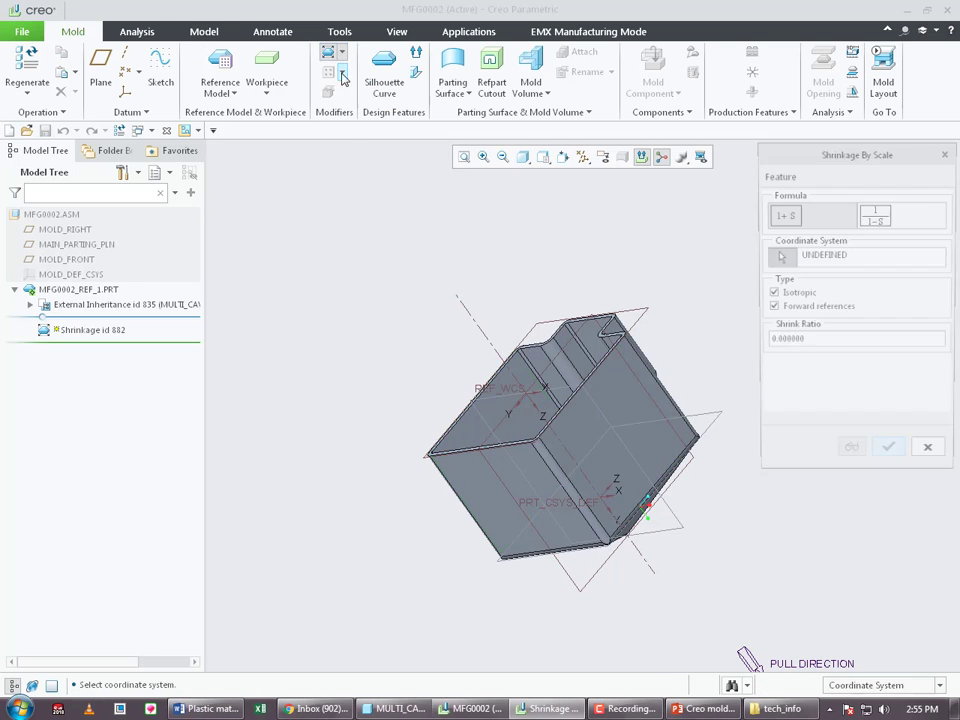
{"action": "left_click_drag", "start_coordinate": [829, 161], "coordinate": [814, 184]}
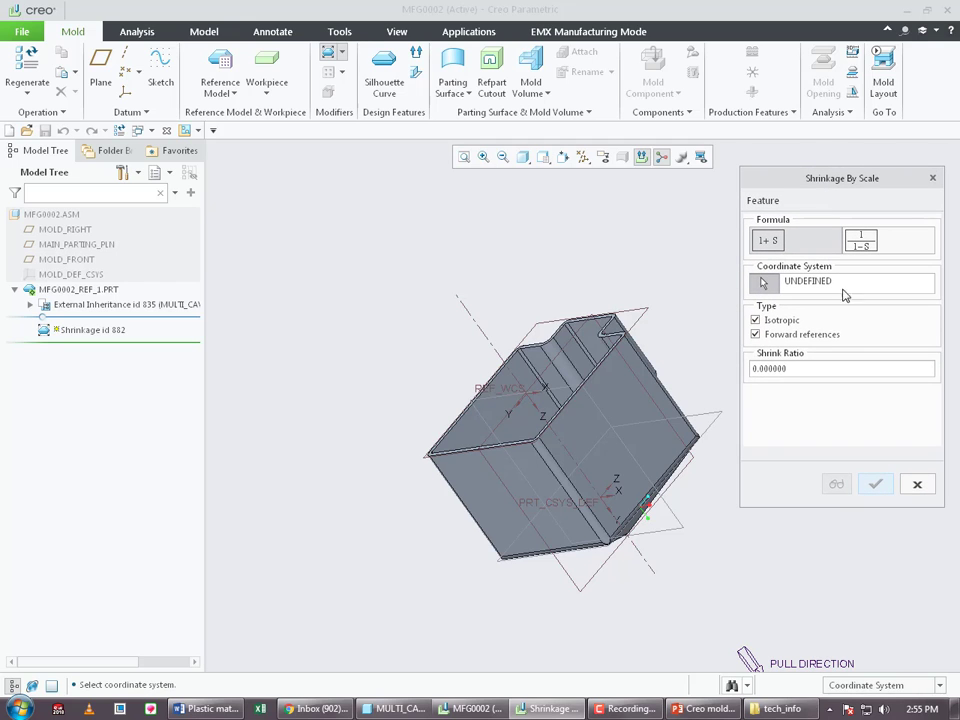
{"action": "left_click", "coordinate": [793, 367]}
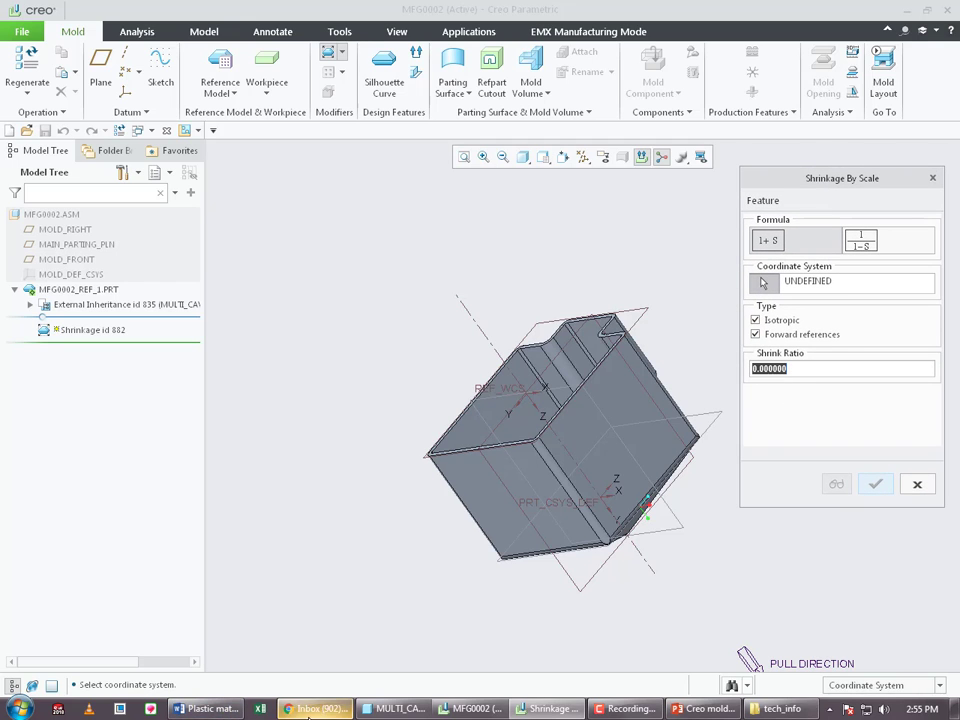
{"action": "left_click", "coordinate": [205, 708]}
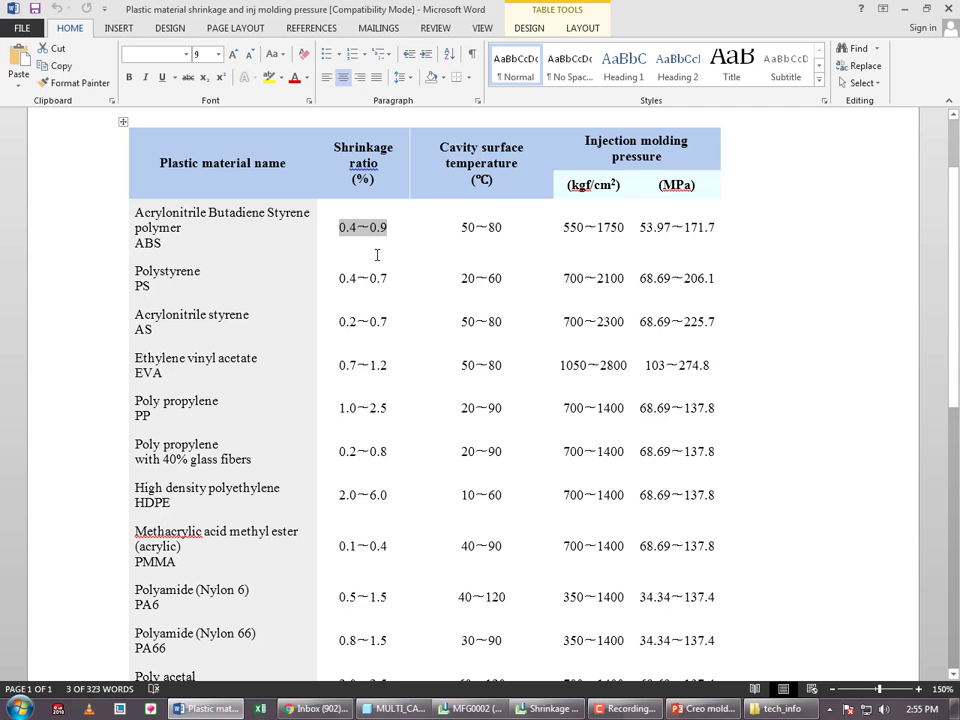
{"action": "left_click", "coordinate": [903, 8]}
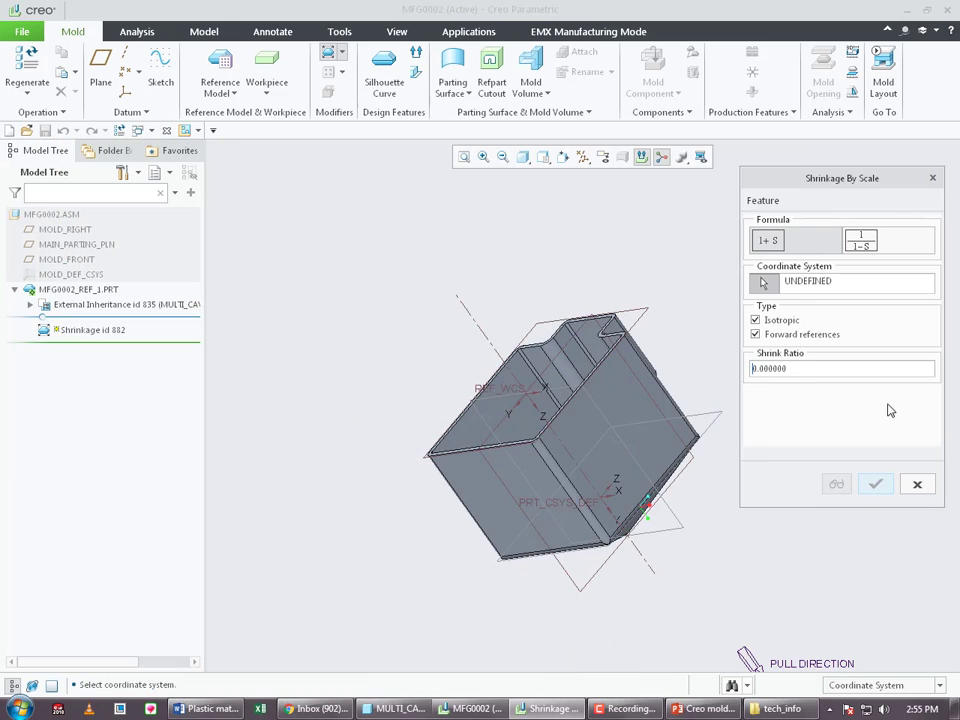
- Set the isotropic shrink ratio to 0.09, choose REF_WCS as the coordinate system, and preview the scaled reference model
{"action": "double_click", "coordinate": [789, 369]}
{"action": "type", "text": "0.09"}
{"action": "key", "text": "Return"}
{"action": "left_click", "coordinate": [583, 505]}
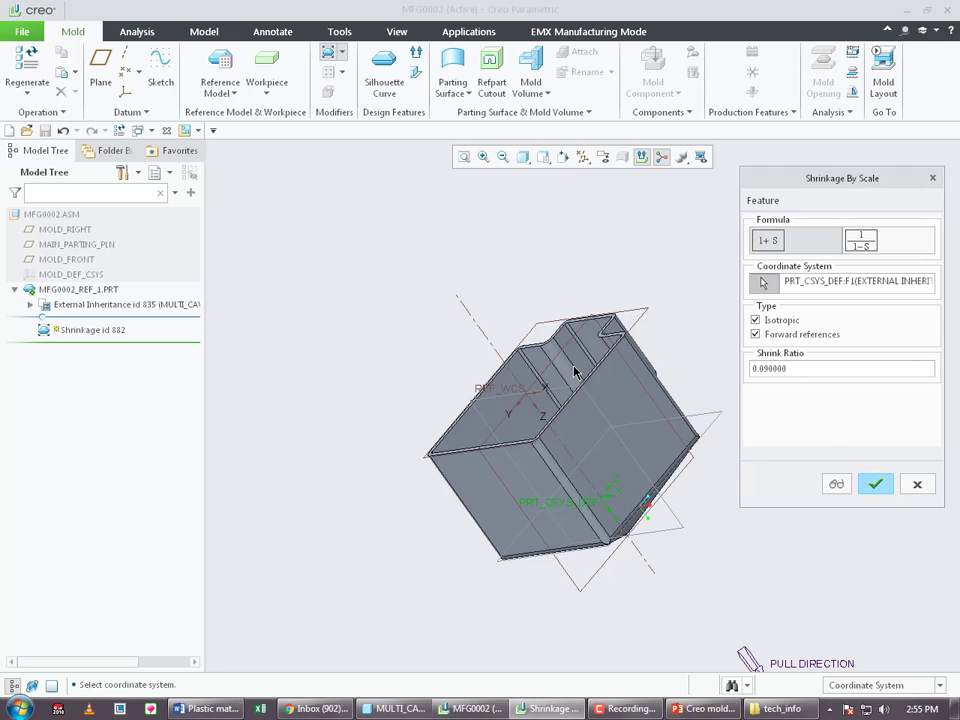
{"action": "left_click", "coordinate": [491, 391]}
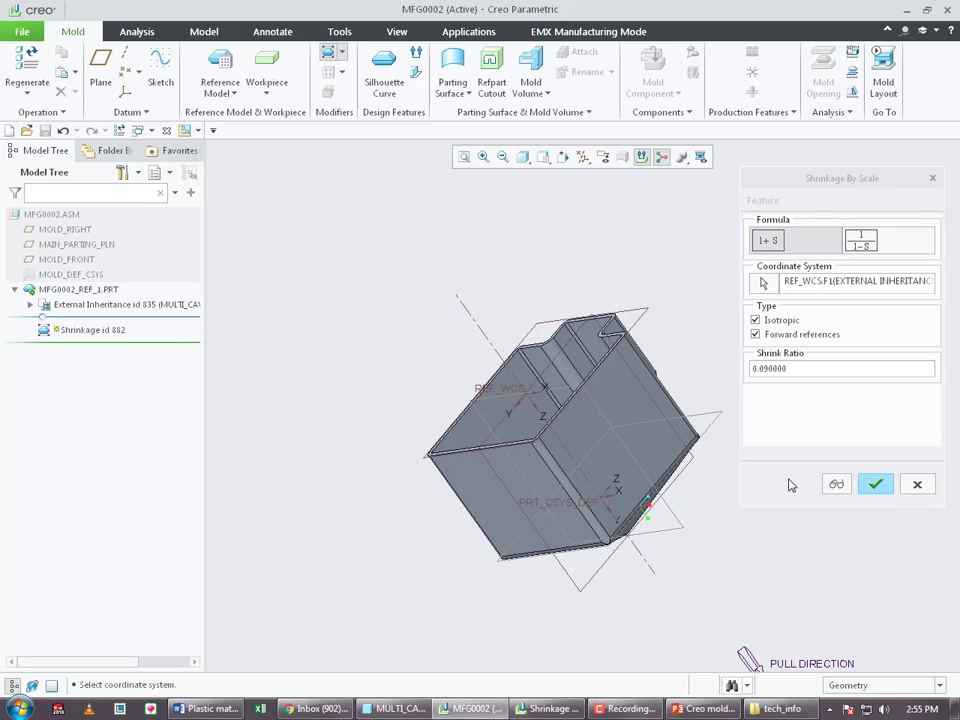
{"action": "left_click", "coordinate": [840, 487]}
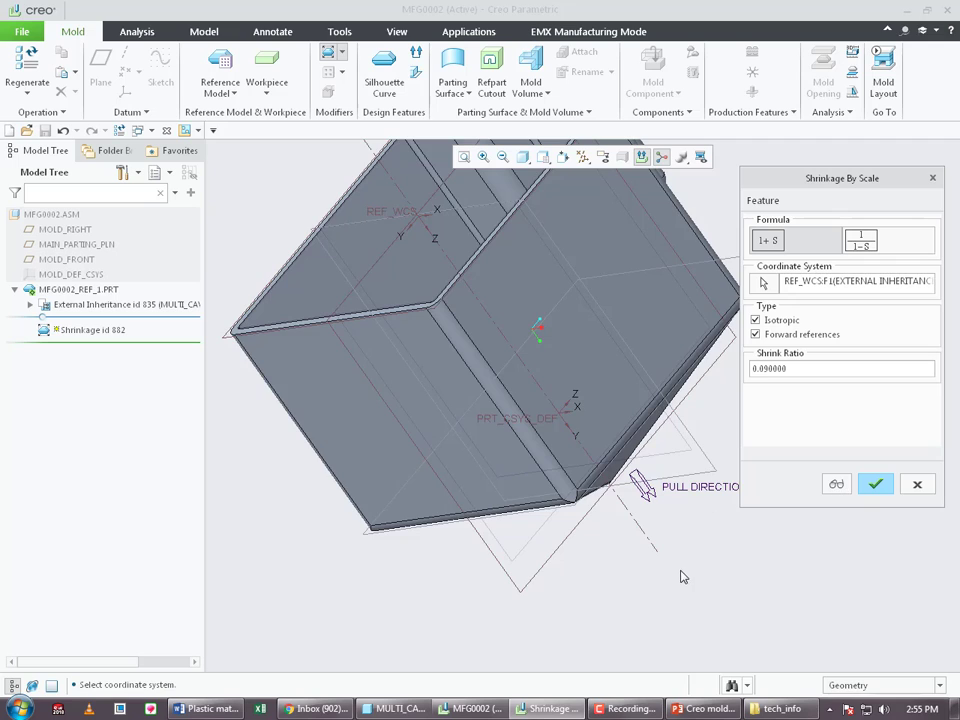
- Measure the distance between the two opposite outer side faces of the scaled preview, moving the dialogs clear of the result
{"action": "scroll", "coordinate": [682, 576], "scroll_direction": "up", "scroll_amount": 3}
{"action": "scroll", "coordinate": [660, 499], "scroll_direction": "down", "scroll_amount": 2}
{"action": "left_click", "coordinate": [142, 33]}
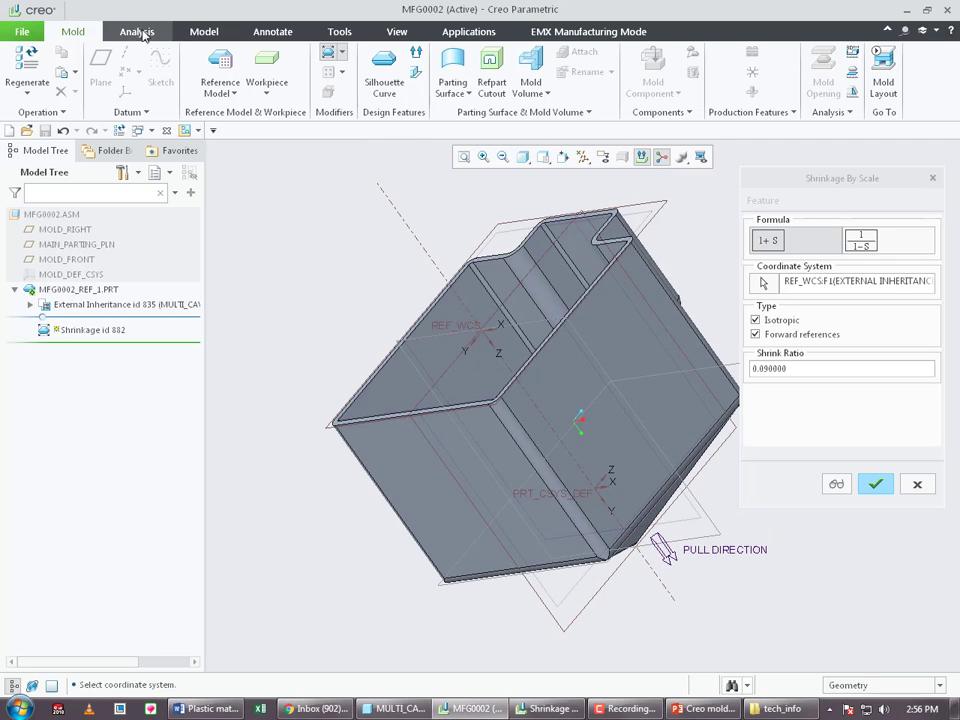
{"action": "left_click", "coordinate": [160, 33]}
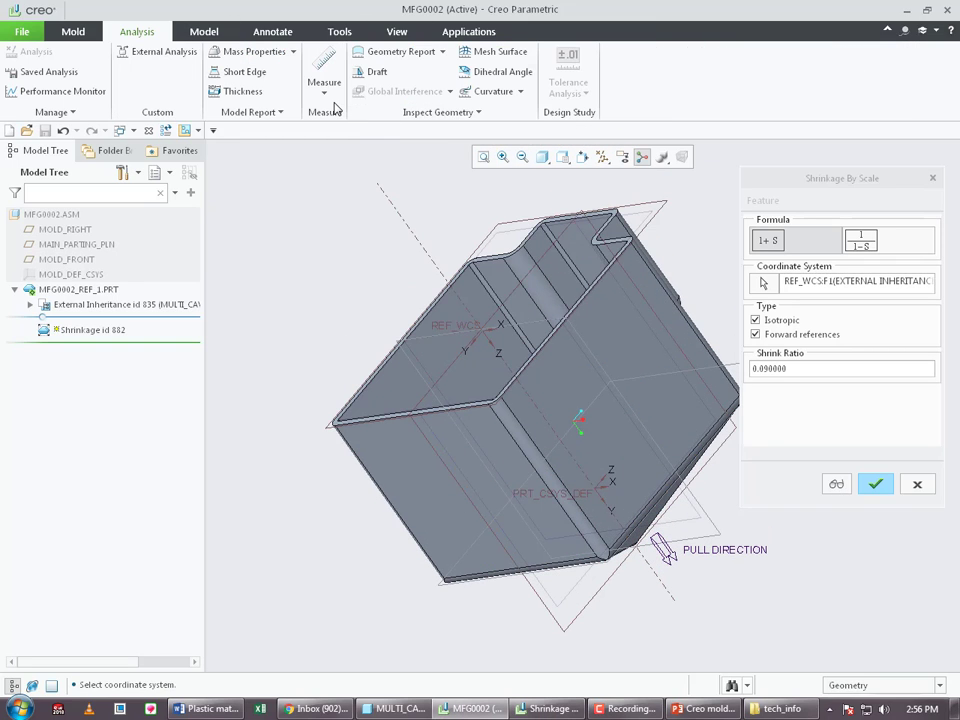
{"action": "left_click", "coordinate": [323, 82]}
{"action": "left_click", "coordinate": [350, 128]}
{"action": "left_click", "coordinate": [555, 390]}
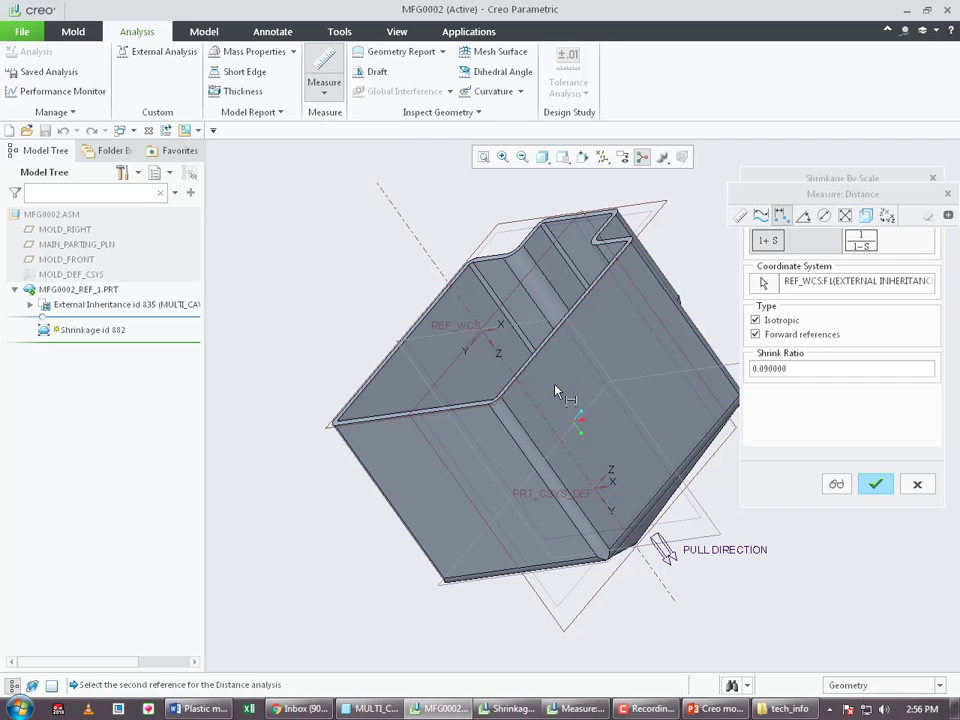
{"action": "middle_click_drag", "start_coordinate": [555, 390], "coordinate": [377, 414]}
{"action": "left_click", "coordinate": [470, 418]}
{"action": "scroll", "coordinate": [377, 414], "scroll_direction": "down", "scroll_amount": 3}
{"action": "left_click_drag", "start_coordinate": [783, 196], "coordinate": [499, 196]}
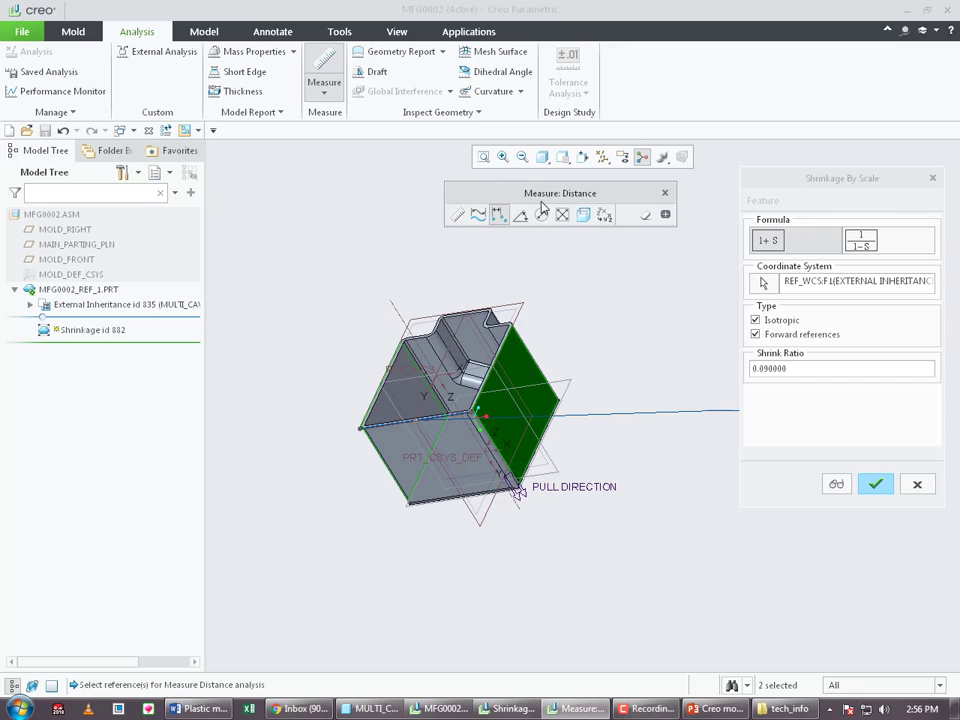
{"action": "left_click_drag", "start_coordinate": [885, 180], "coordinate": [233, 183]}
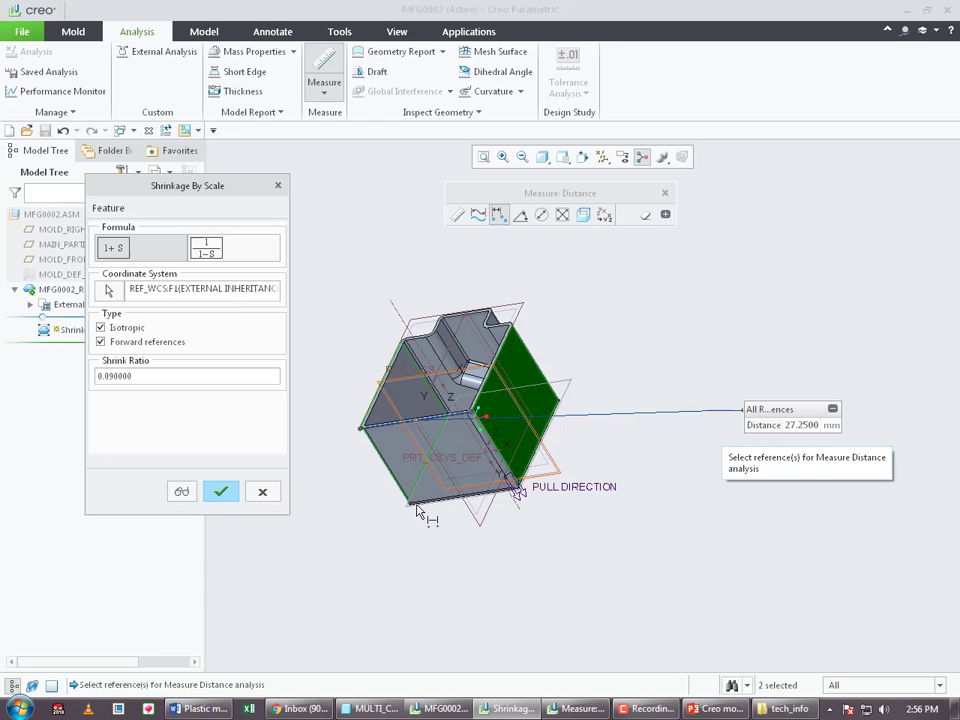
- Accept the shrinkage by scale feature on the reference model
{"action": "left_click", "coordinate": [221, 491]}
{"action": "scroll", "coordinate": [671, 437], "scroll_direction": "up", "scroll_amount": 3}
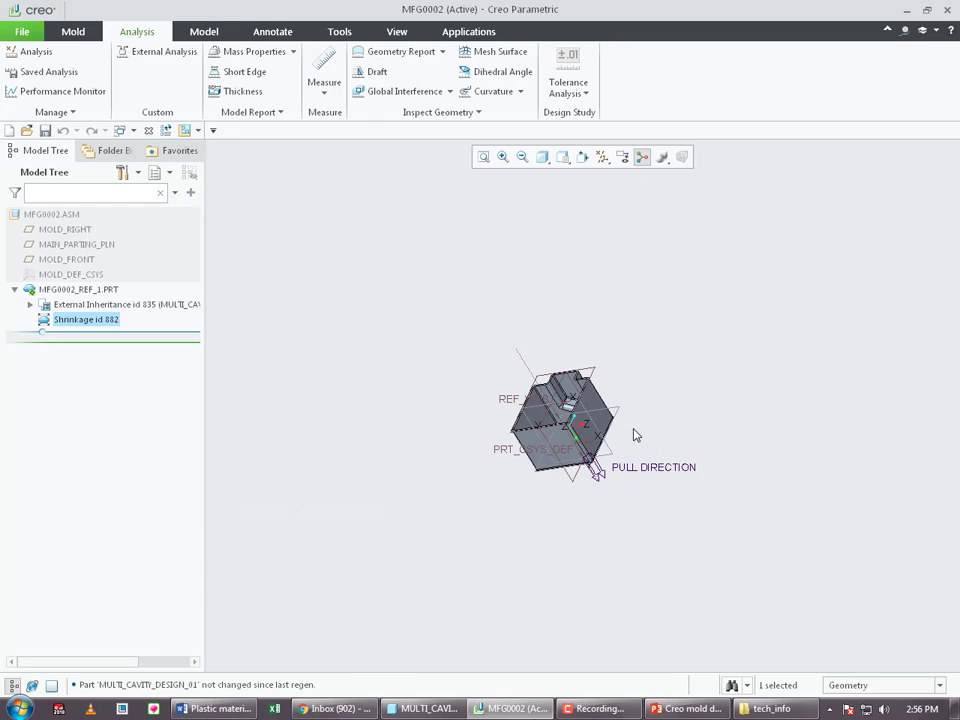
{"action": "scroll", "coordinate": [633, 428], "scroll_direction": "down", "scroll_amount": 2}
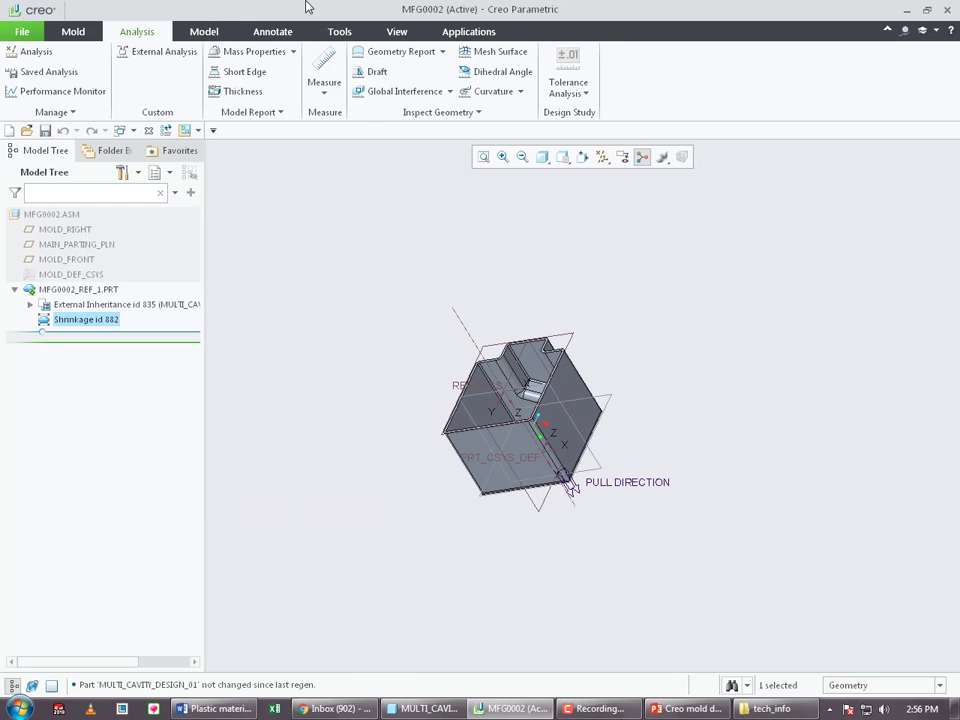
- Examine the shrinkage formula and X, Y and Z shrink factors in the reference model's Shrinkage Information report, and close it
{"action": "left_click", "coordinate": [78, 32]}
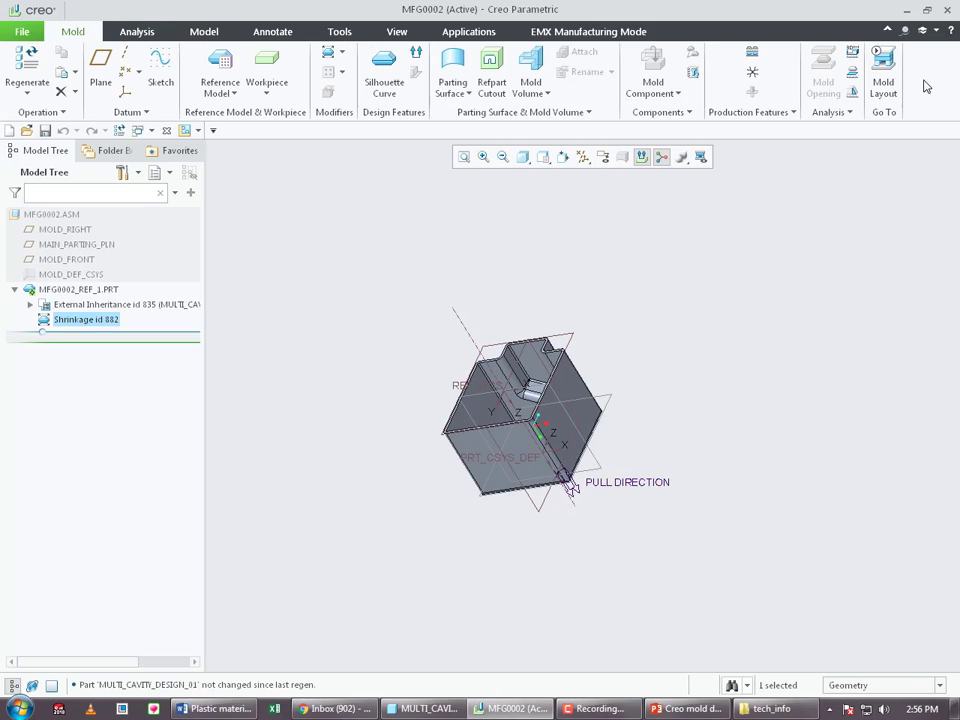
{"action": "left_click", "coordinate": [831, 112]}
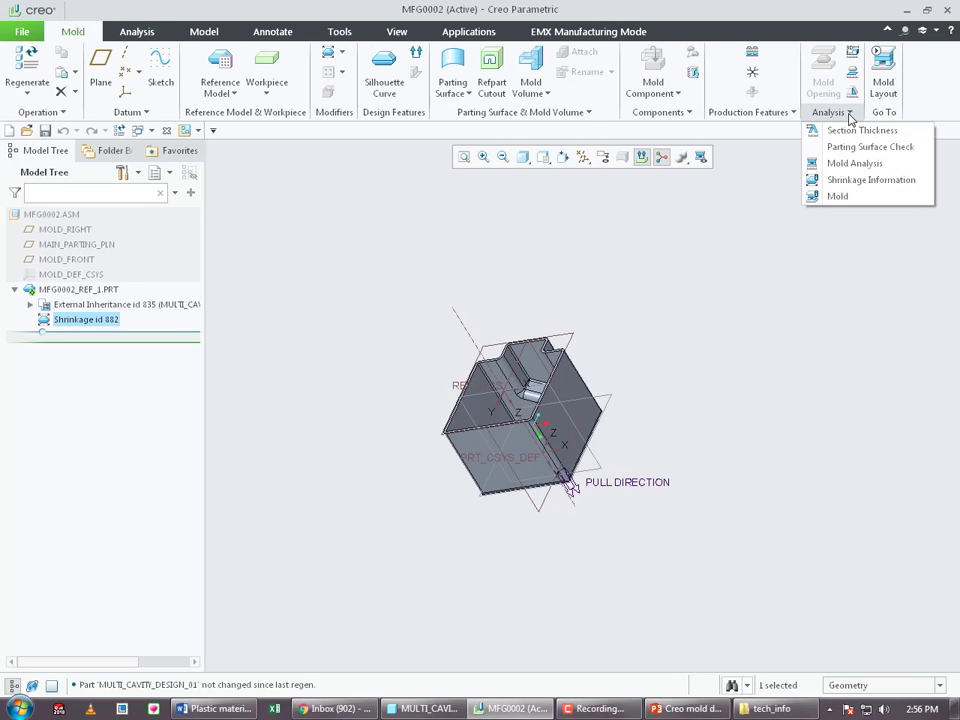
{"action": "left_click", "coordinate": [840, 184]}
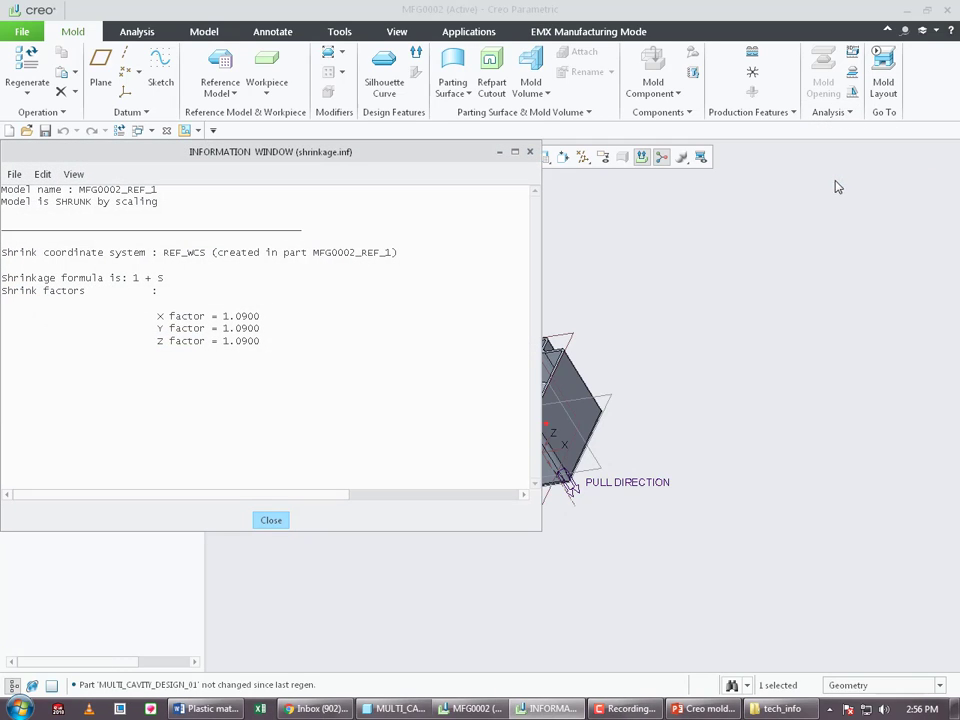
{"action": "scroll", "coordinate": [840, 364], "scroll_direction": "up", "scroll_amount": 2}
{"action": "scroll", "coordinate": [570, 382], "scroll_direction": "down", "scroll_amount": 5}
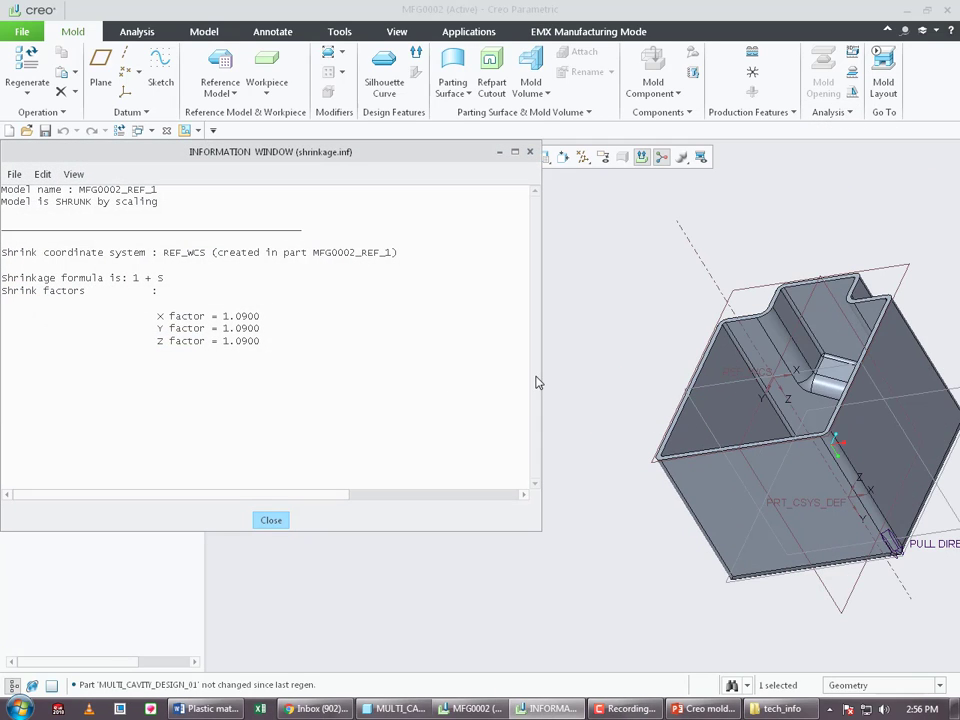
{"action": "scroll", "coordinate": [649, 379], "scroll_direction": "up", "scroll_amount": 3}
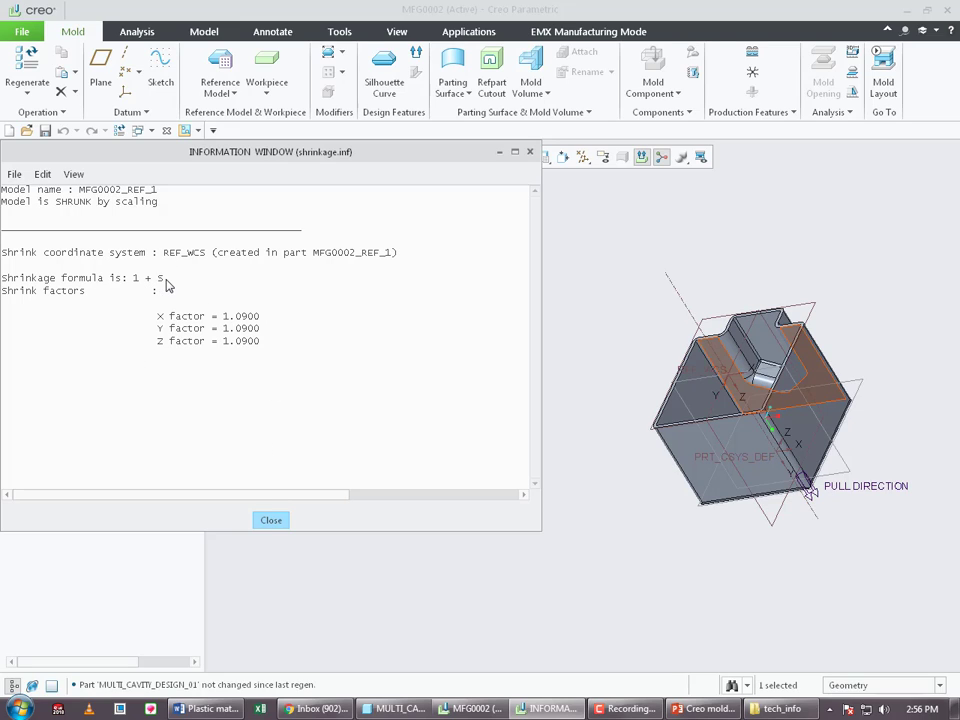
{"action": "left_click", "coordinate": [271, 519]}
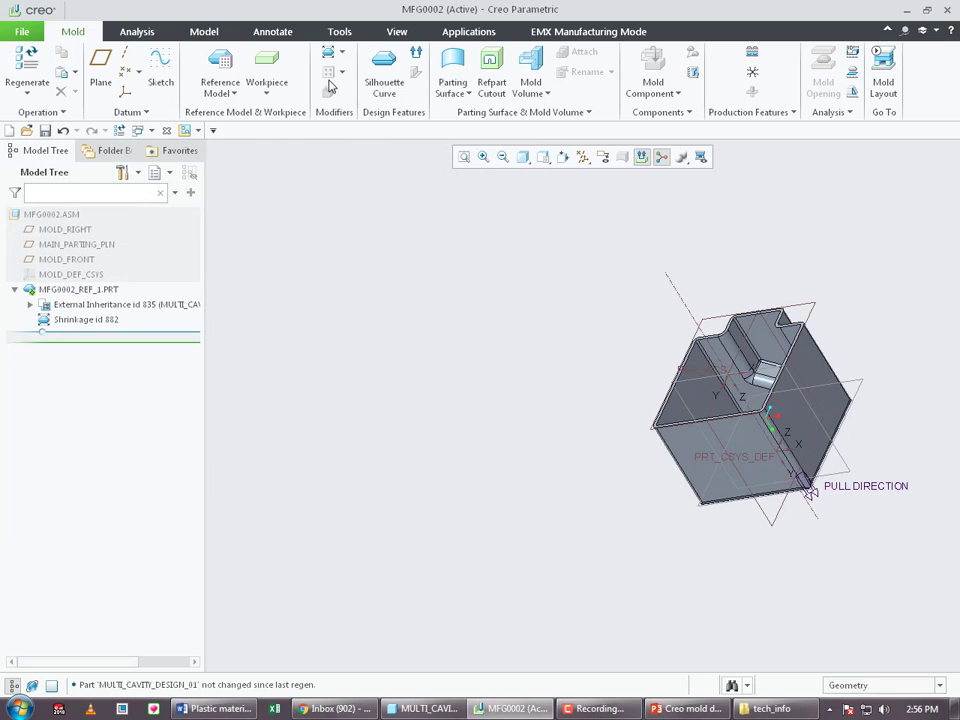
- Redefine the shrinkage feature with the 1/(1-S) formula, preview it, and accept the change
{"action": "right_click", "coordinate": [83, 320]}
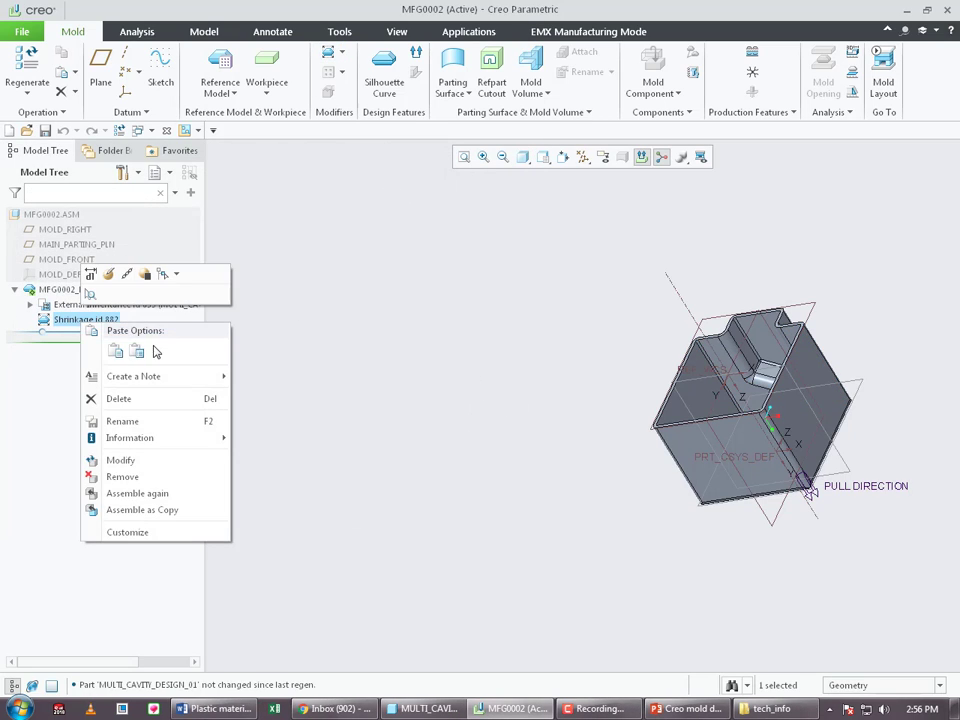
{"action": "left_click", "coordinate": [108, 274]}
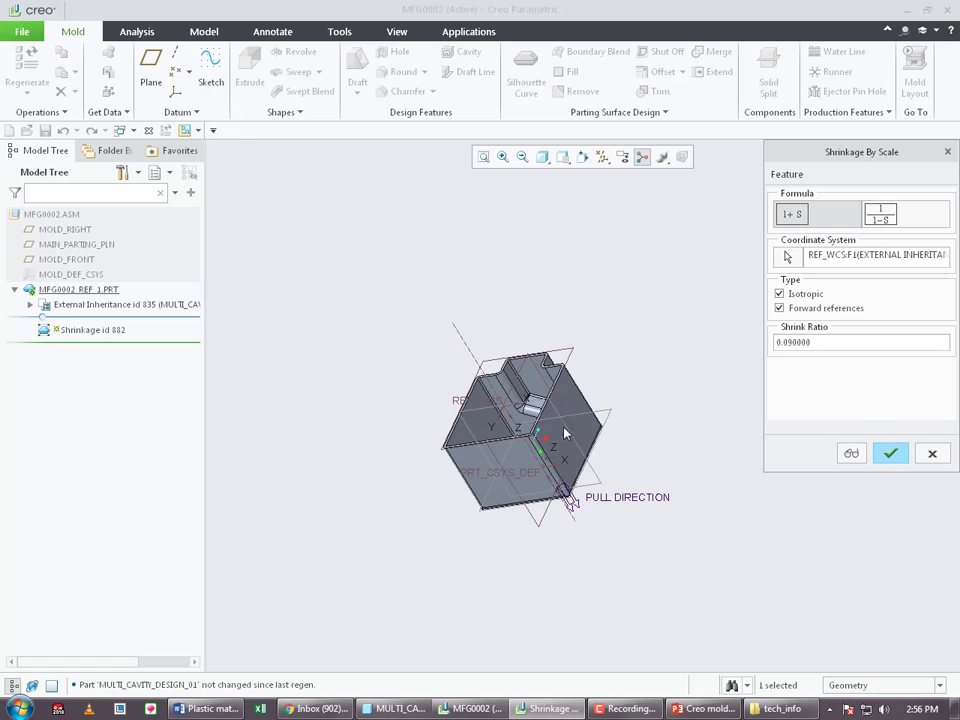
{"action": "left_click", "coordinate": [879, 214]}
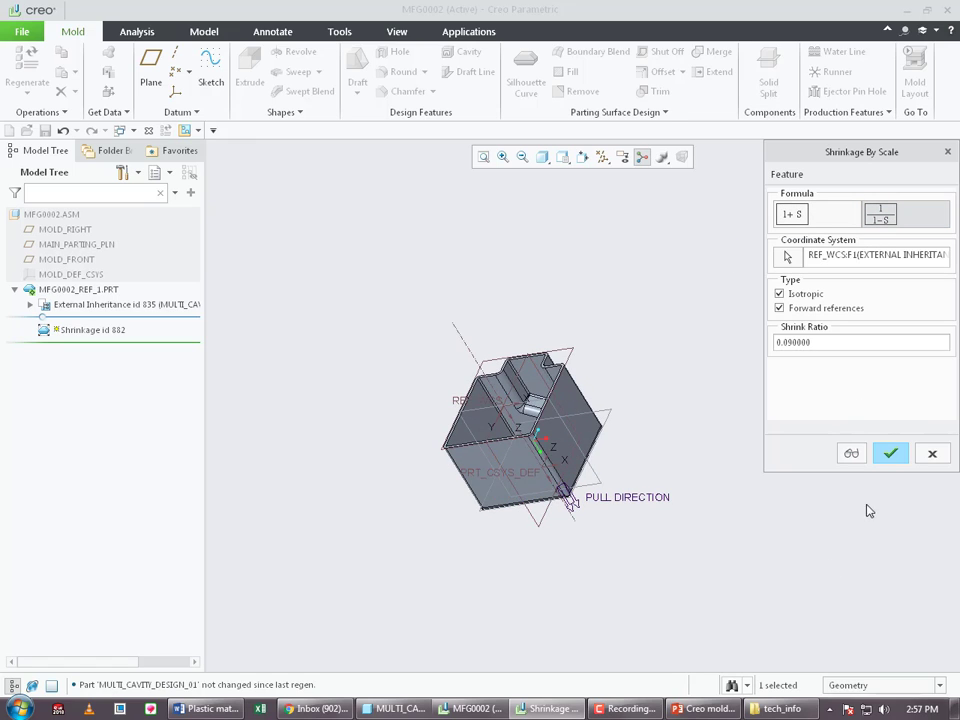
{"action": "left_click", "coordinate": [858, 456]}
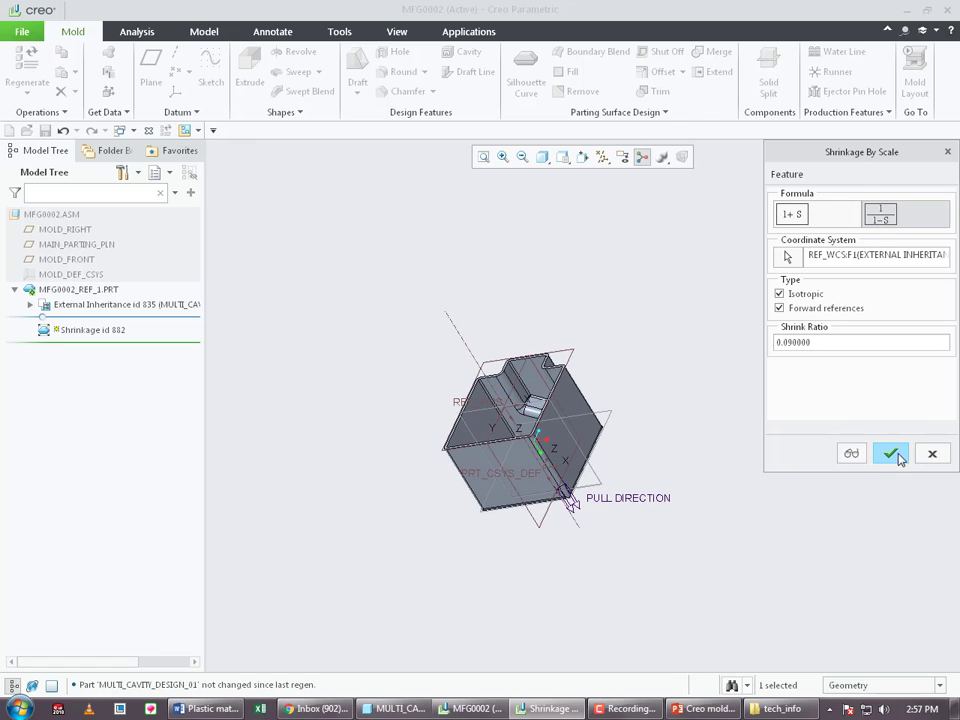
{"action": "left_click", "coordinate": [891, 454]}
- Open the reference model's Shrinkage Information report and calculate 1 + 0.09 in Calculator to compare with its shrink factors
{"action": "left_click", "coordinate": [841, 113]}
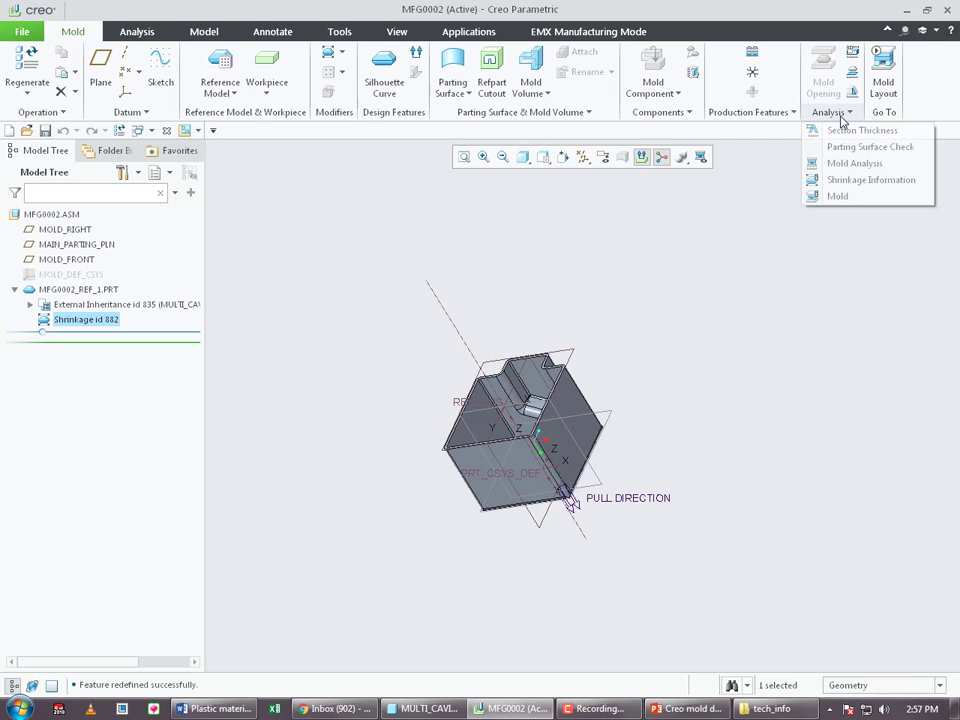
{"action": "left_click", "coordinate": [848, 181]}
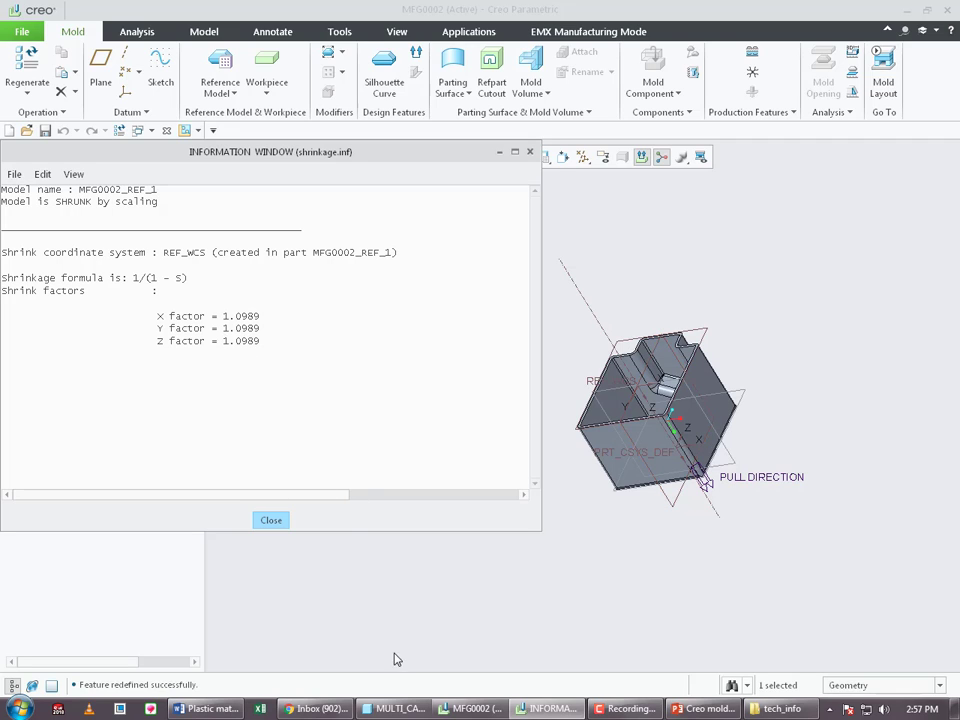
{"action": "left_click", "coordinate": [20, 708]}
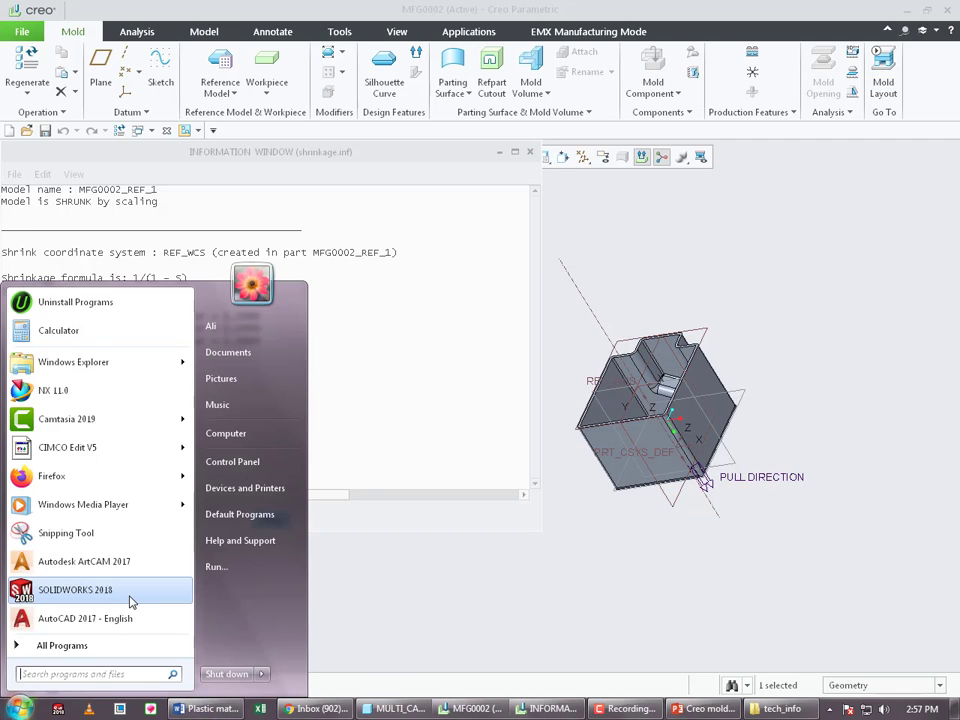
{"action": "type", "text": "cal"}
{"action": "key", "text": "Return"}
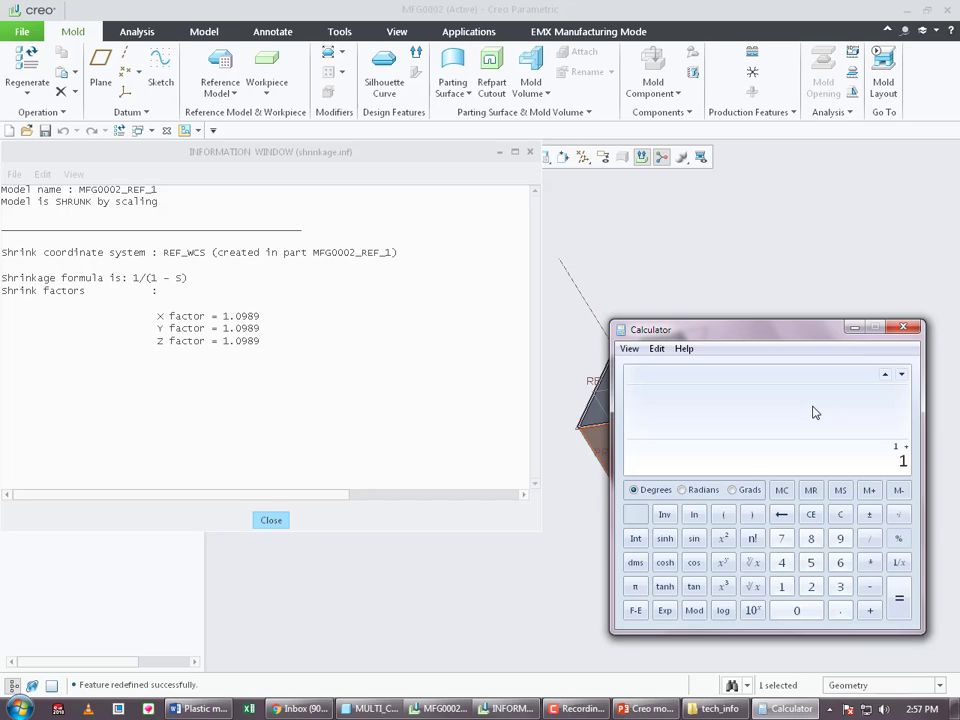
{"action": "type", "text": "0.09"}
{"action": "key", "text": "Return"}
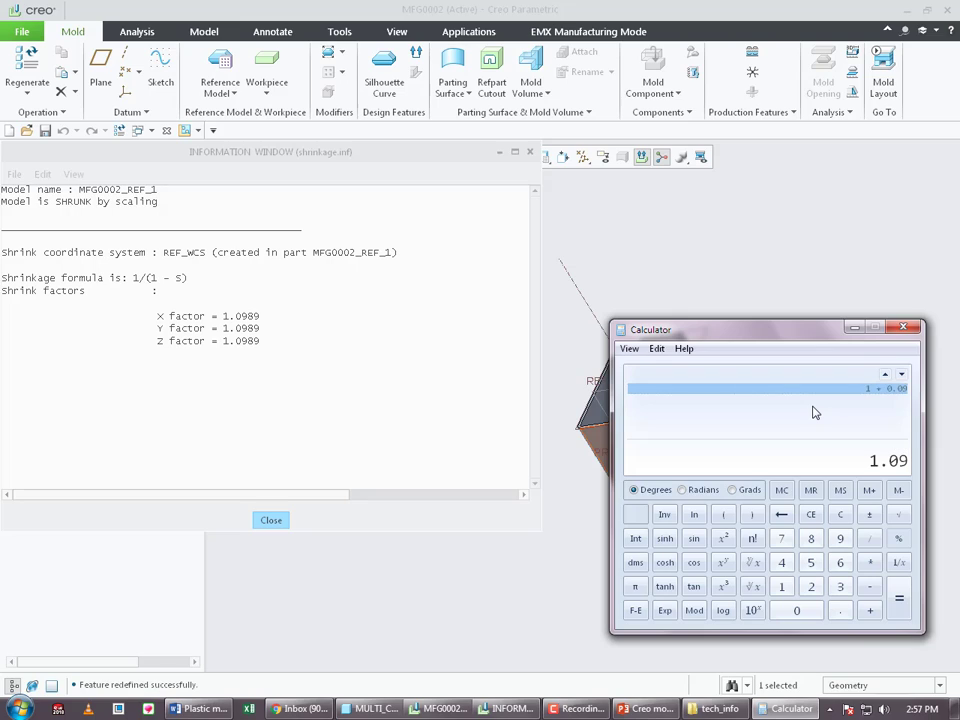
- Calculate 1 / 1.09, and close Calculator and the shrinkage report
{"action": "key", "text": "Escape"}
{"action": "type", "text": "09"}
{"action": "key", "text": "Return"}
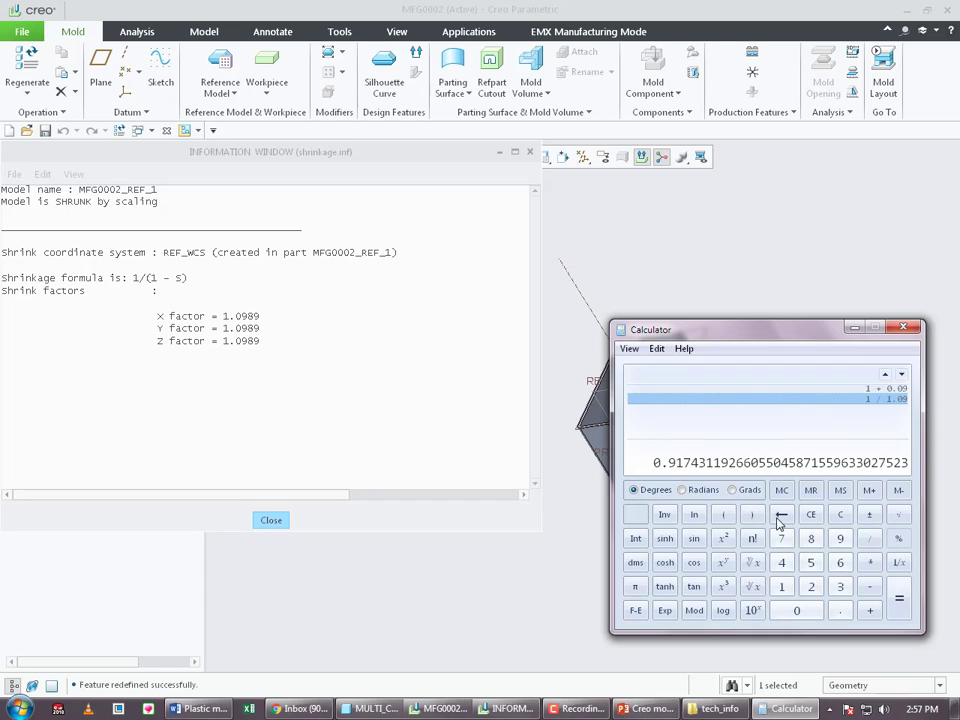
{"action": "left_click", "coordinate": [904, 327]}
{"action": "left_click", "coordinate": [270, 521]}
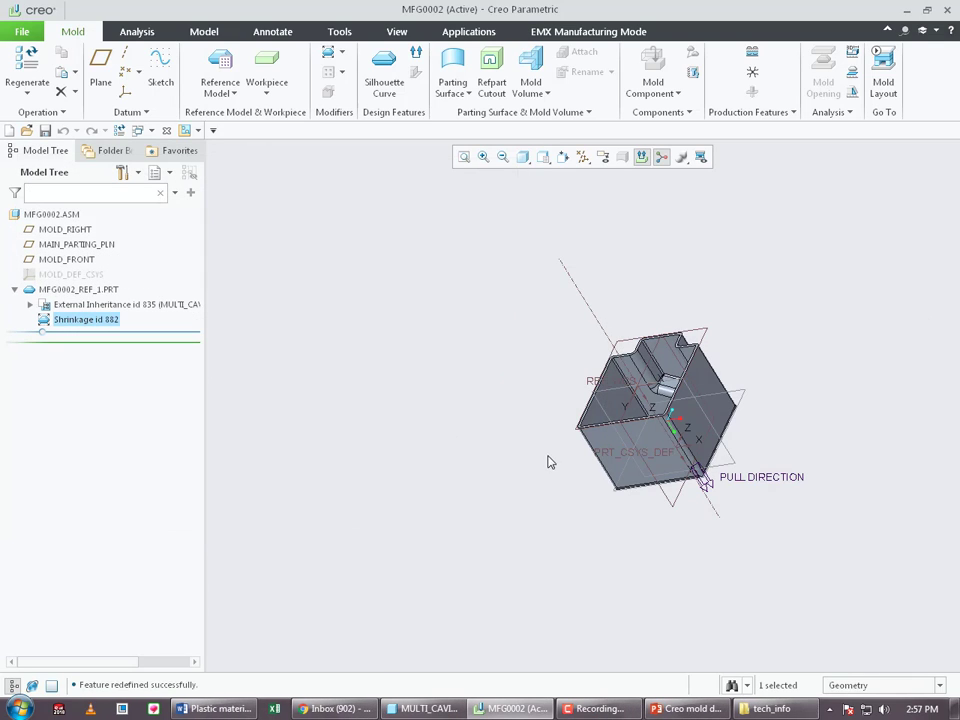
- Reopen shrinkage by scale for the reference model and check the ABS shrinkage ratio in the Word plastic material table
{"action": "middle_click_drag", "start_coordinate": [548, 462], "coordinate": [648, 457]}
{"action": "scroll", "coordinate": [620, 458], "scroll_direction": "down", "scroll_amount": 4}
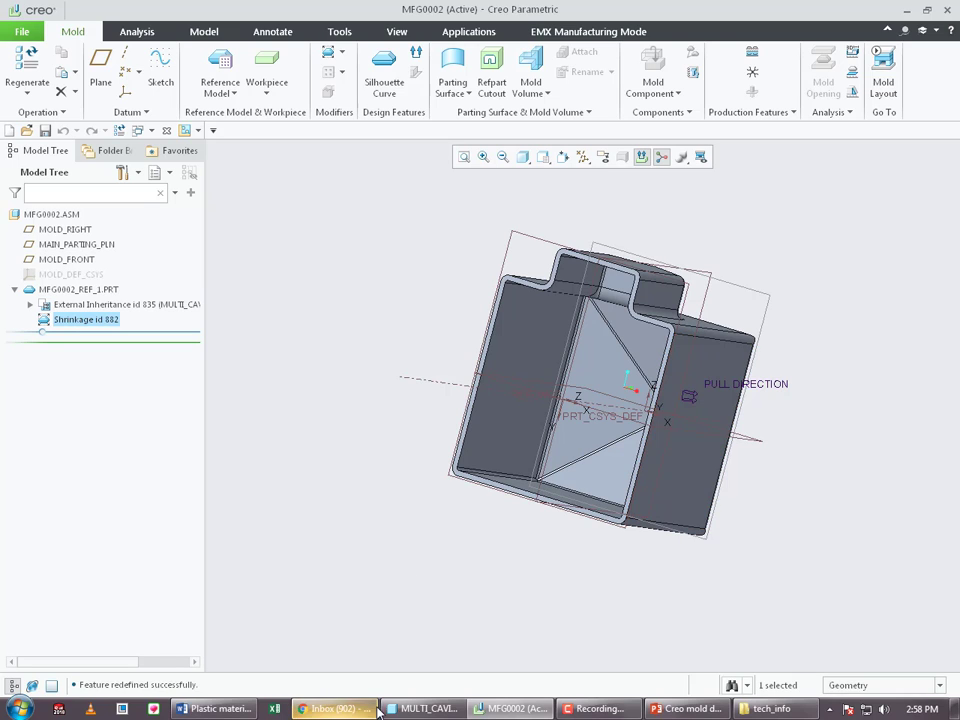
{"action": "left_click", "coordinate": [328, 53]}
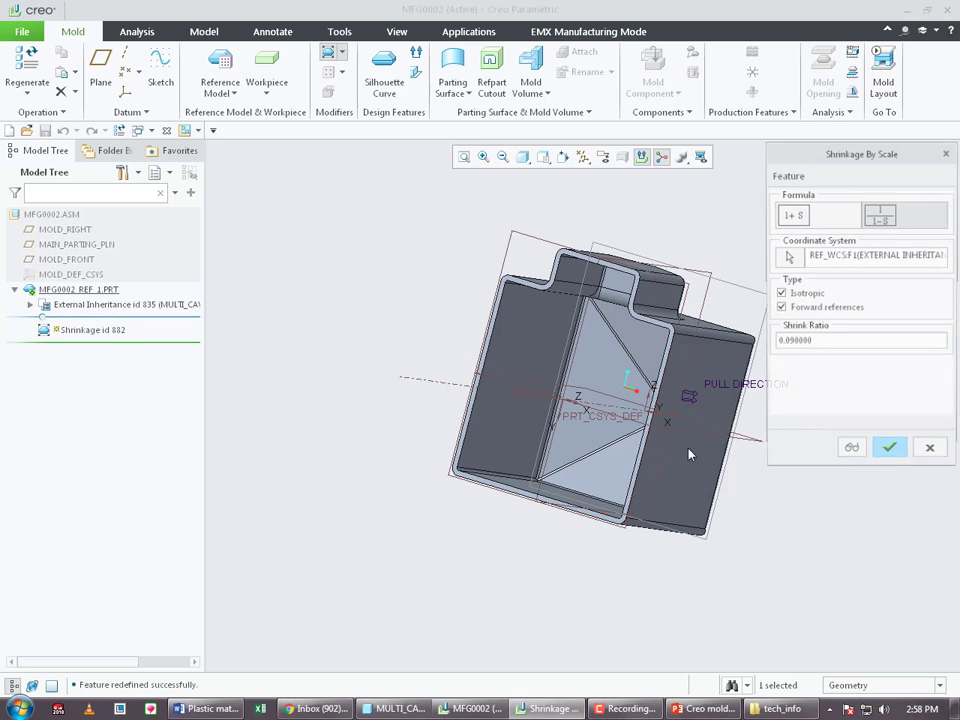
{"action": "double_click", "coordinate": [823, 341]}
{"action": "type", "text": "0.0"}
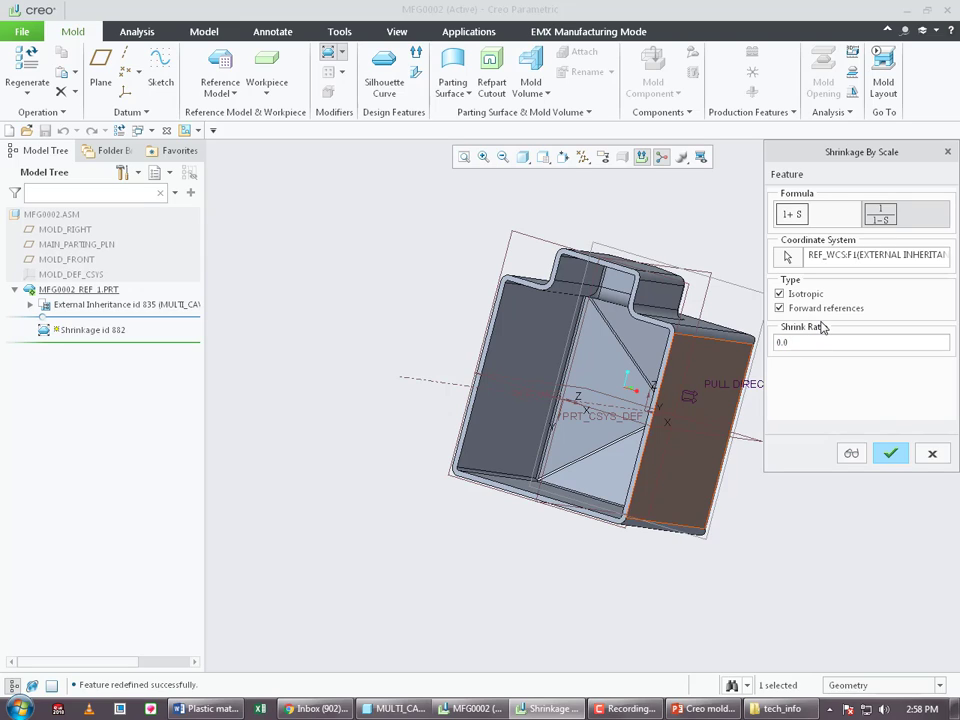
{"action": "left_click", "coordinate": [207, 708]}
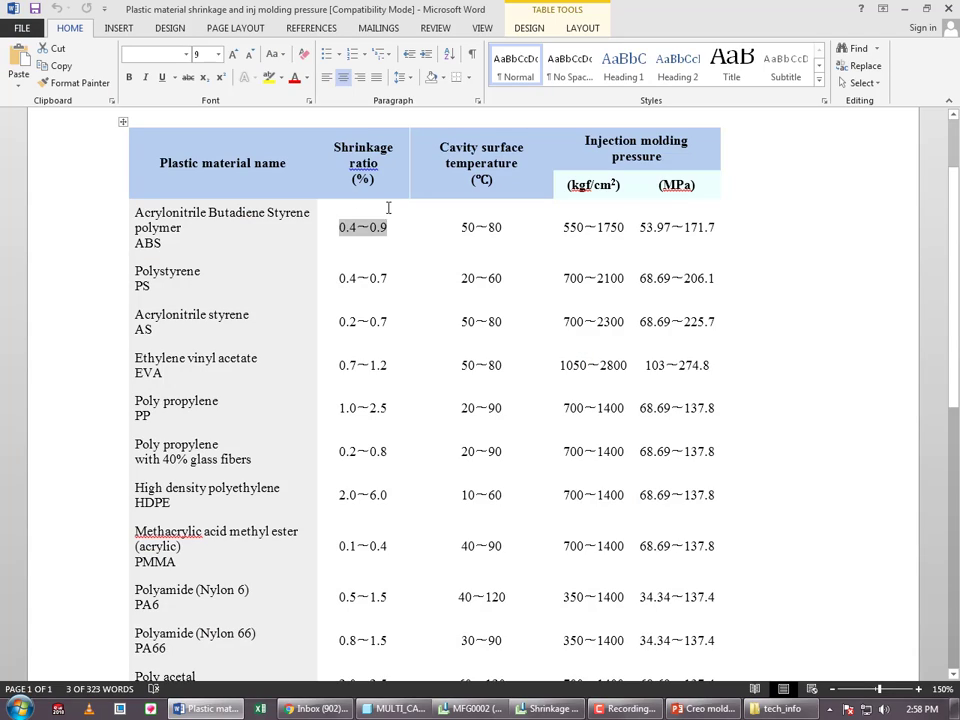
{"action": "left_click", "coordinate": [907, 10]}
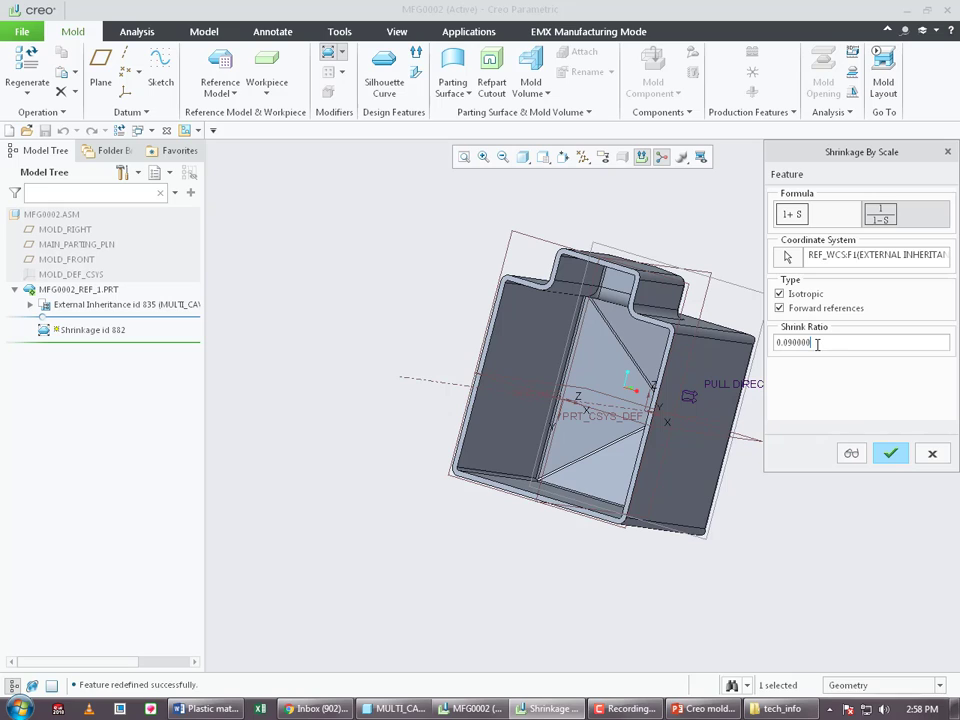
- Convert the 0.9 % ABS shrinkage to a ratio in Calculator by dividing 0.9 by 100
{"action": "double_click", "coordinate": [817, 344]}
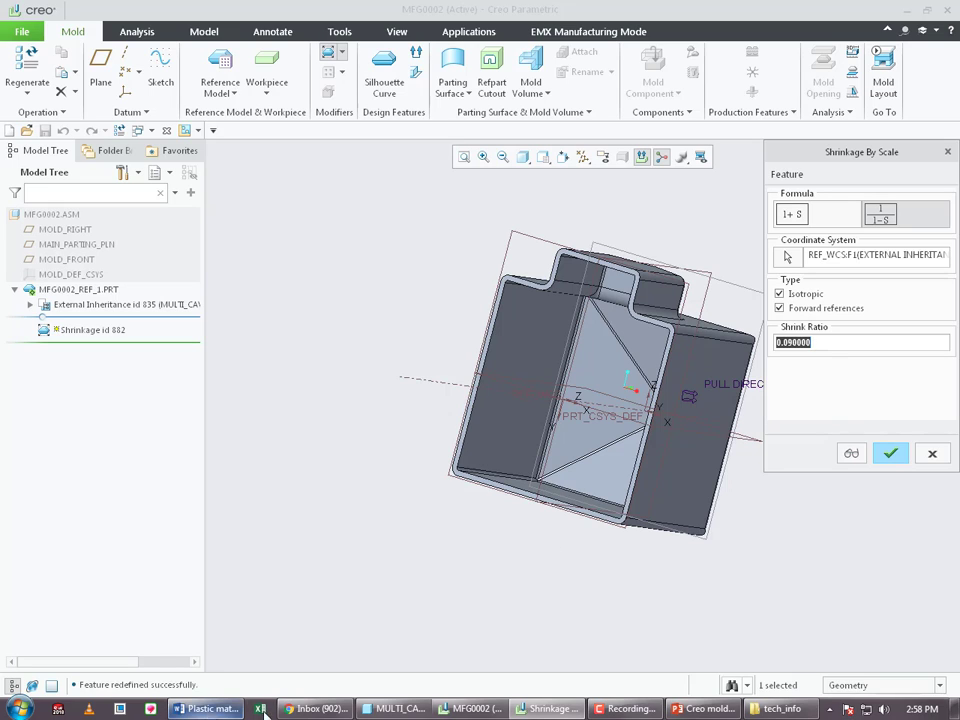
{"action": "left_click", "coordinate": [20, 708]}
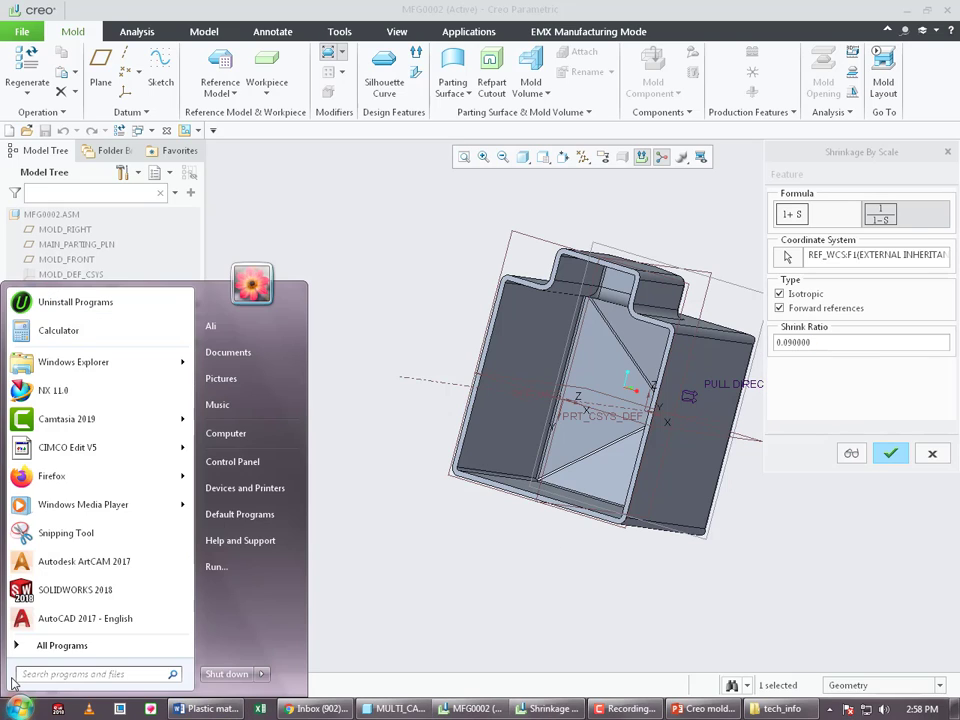
{"action": "type", "text": "cal"}
{"action": "key", "text": "Return"}
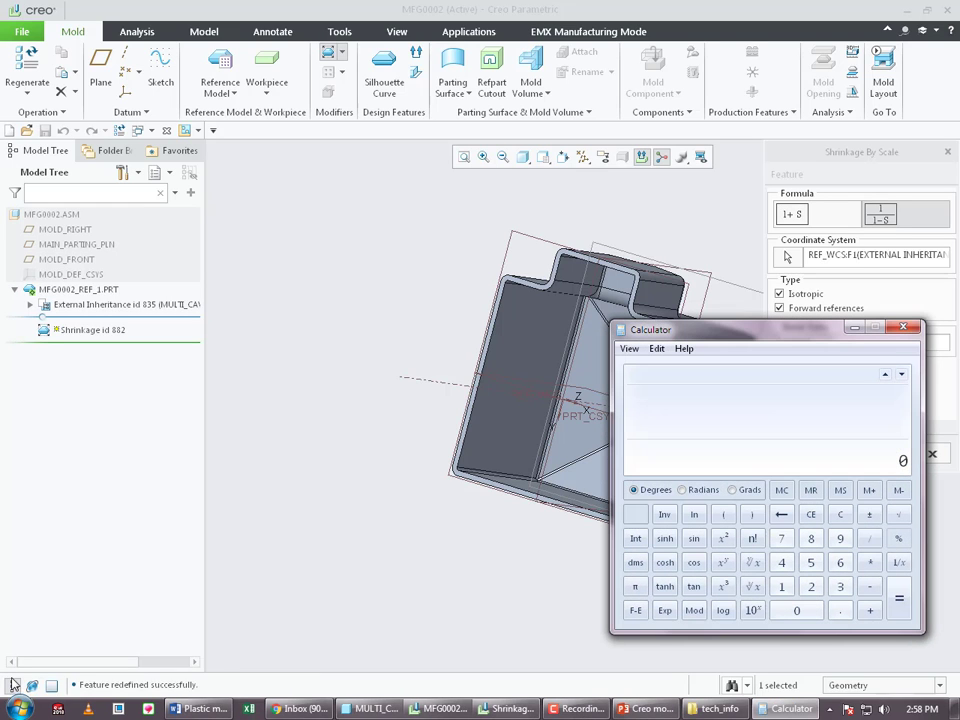
{"action": "type", "text": "0.9/100"}
{"action": "key", "text": "Return"}
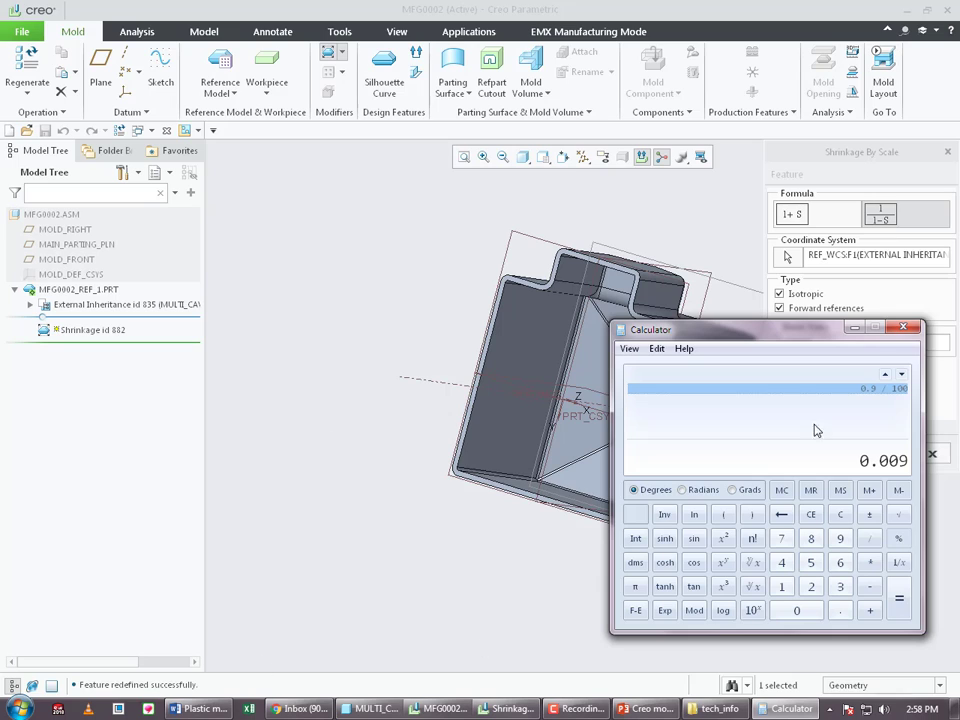
{"action": "left_click", "coordinate": [854, 330]}
- Set the shrink ratio to 0.009 with the 1+S formula and preview the scaled reference model
{"action": "double_click", "coordinate": [829, 343]}
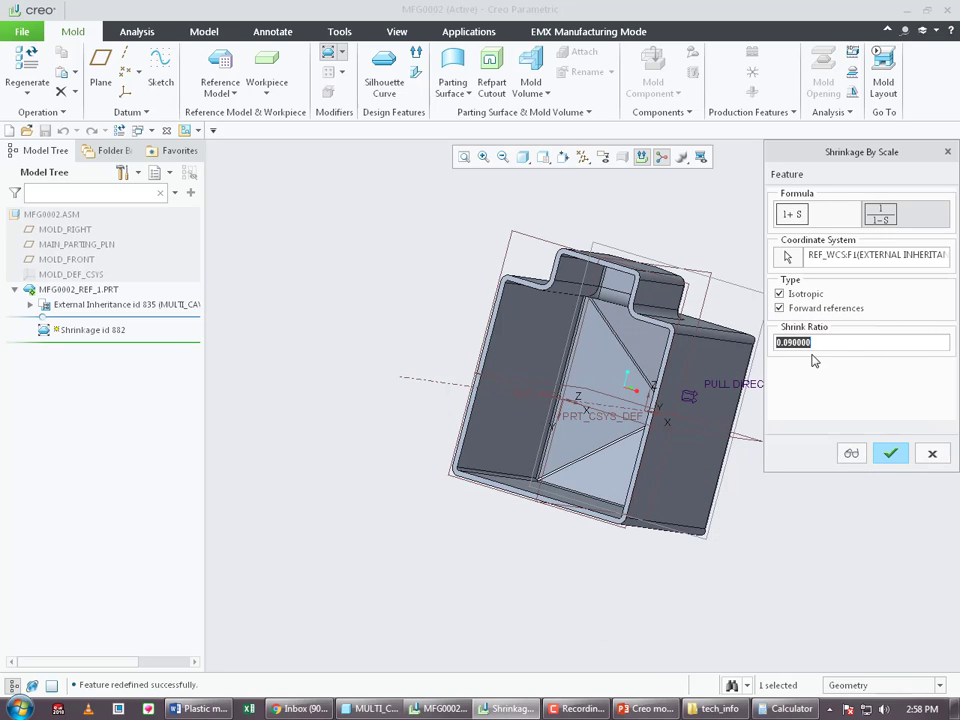
{"action": "type", "text": "0.0"}
{"action": "left_click", "coordinate": [792, 214]}
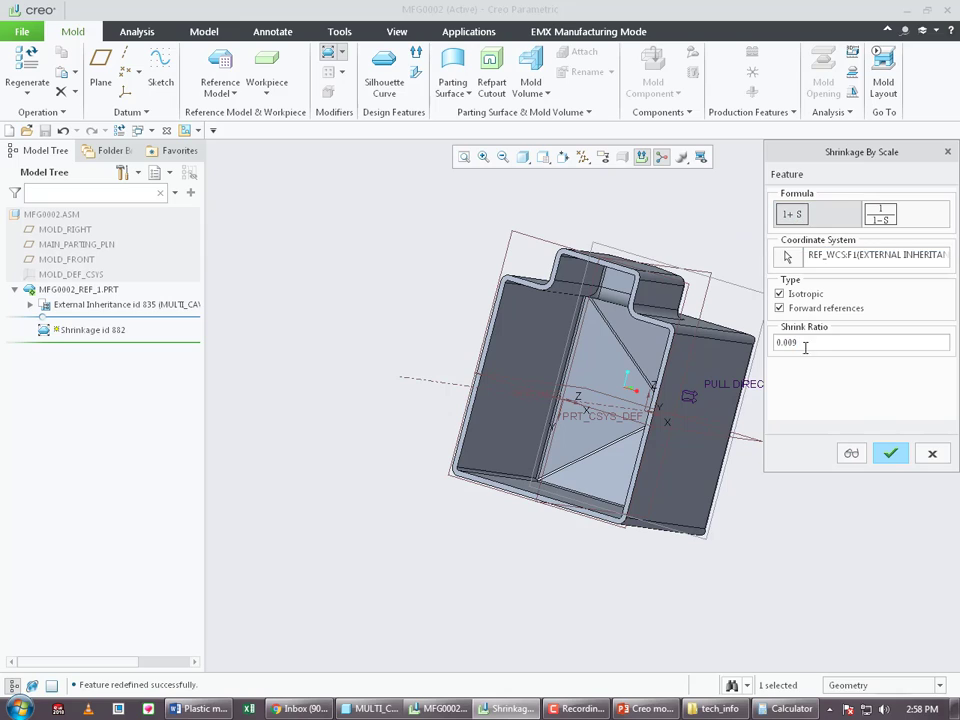
{"action": "left_click_drag", "start_coordinate": [795, 342], "coordinate": [746, 346]}
{"action": "left_click", "coordinate": [855, 450]}
{"action": "scroll", "coordinate": [701, 332], "scroll_direction": "down", "scroll_amount": 2}
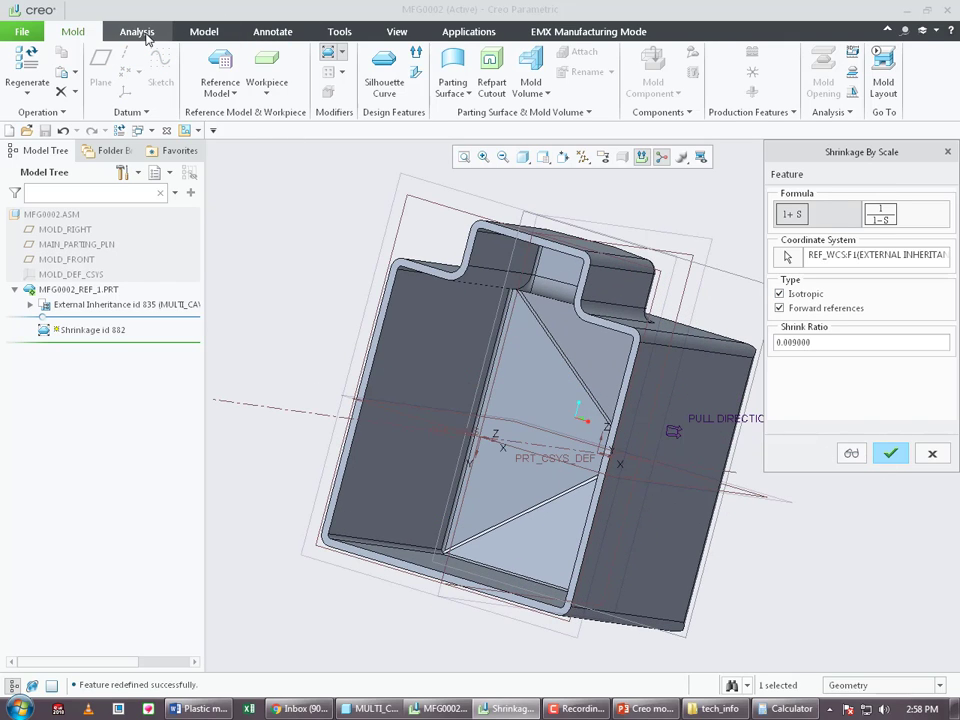
- Measure the distance between the two opposite outer side faces of the previewed part, moving the dialogs clear of the result
{"action": "left_click", "coordinate": [452, 64]}
{"action": "left_click", "coordinate": [150, 31]}
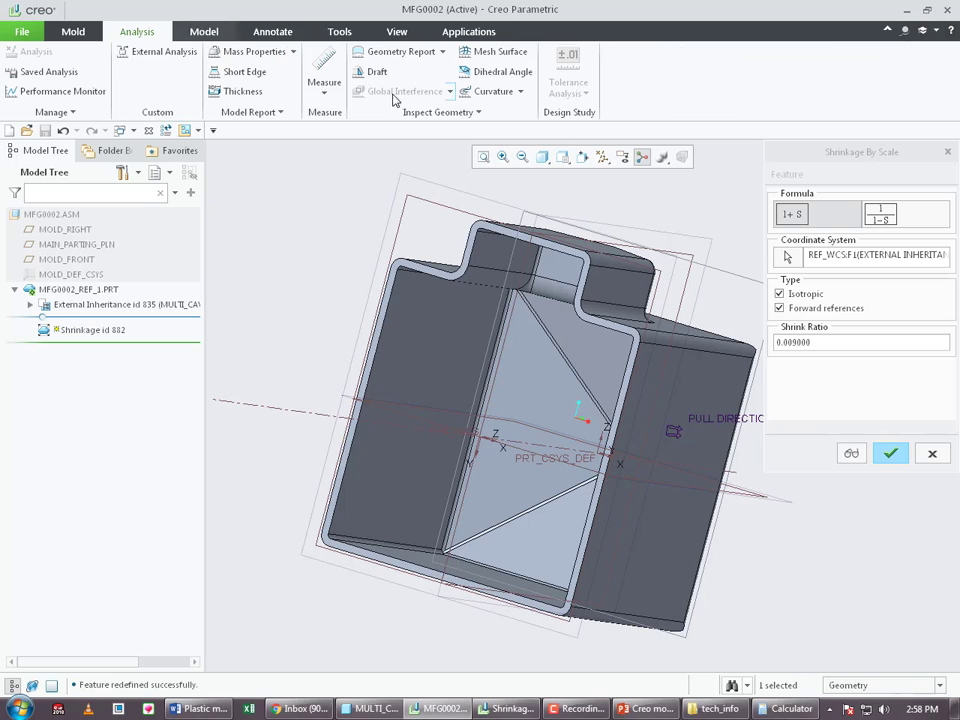
{"action": "left_click", "coordinate": [324, 82]}
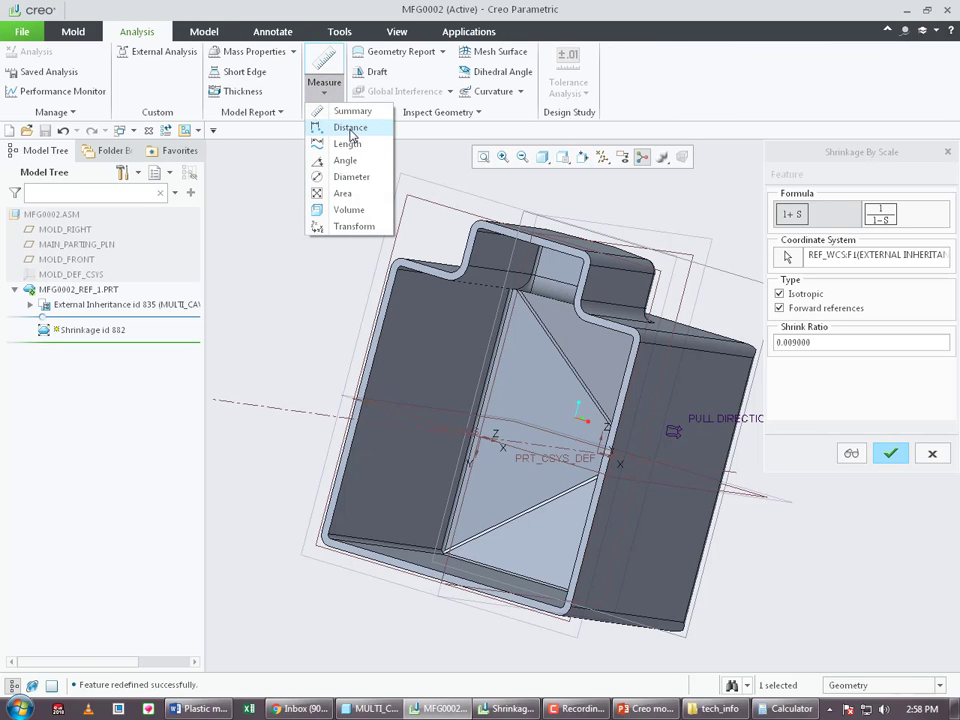
{"action": "left_click", "coordinate": [350, 128]}
{"action": "left_click", "coordinate": [632, 568]}
{"action": "middle_click_drag", "start_coordinate": [634, 568], "coordinate": [724, 531]}
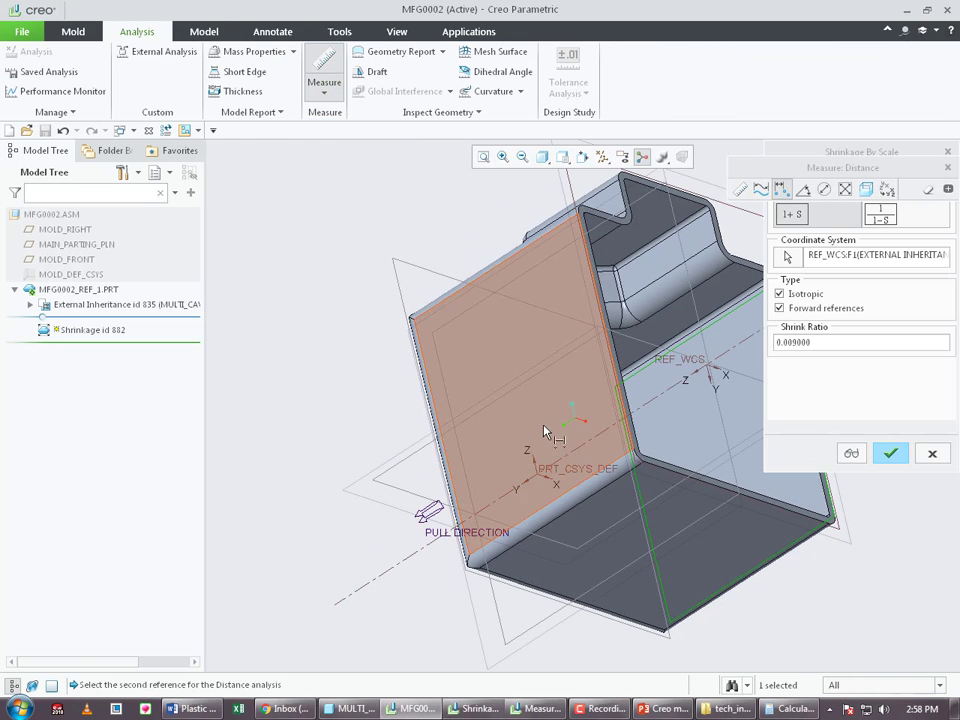
{"action": "left_click", "coordinate": [491, 432], "text": "ctrl"}
{"action": "scroll", "coordinate": [488, 450], "scroll_direction": "up", "scroll_amount": 3}
{"action": "middle_click_drag", "start_coordinate": [518, 461], "coordinate": [455, 449]}
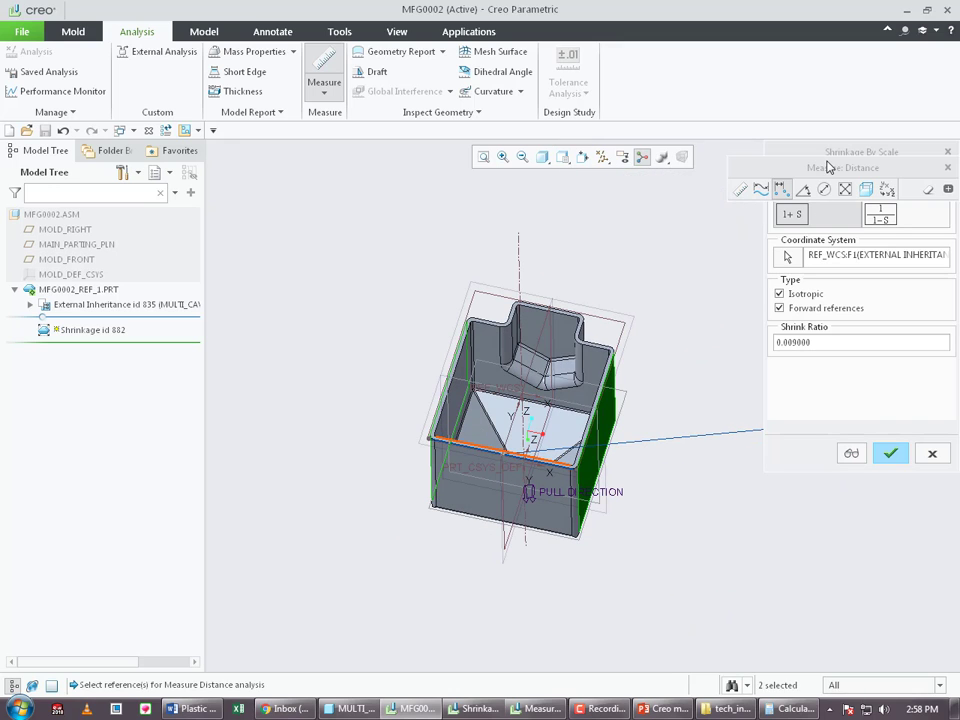
{"action": "left_click_drag", "start_coordinate": [827, 164], "coordinate": [455, 186]}
{"action": "left_click_drag", "start_coordinate": [879, 156], "coordinate": [223, 153]}
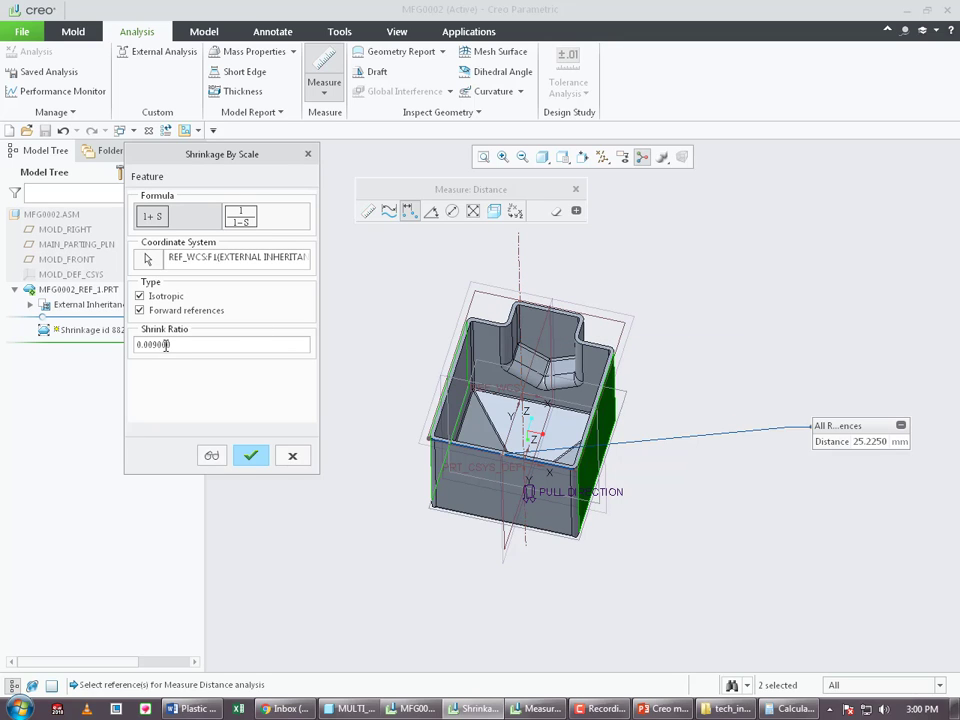
- Recheck the ABS shrinkage ratio in the Word material table against the shrink ratio, and accept the shrinkage by scale feature
{"action": "left_click", "coordinate": [186, 710]}
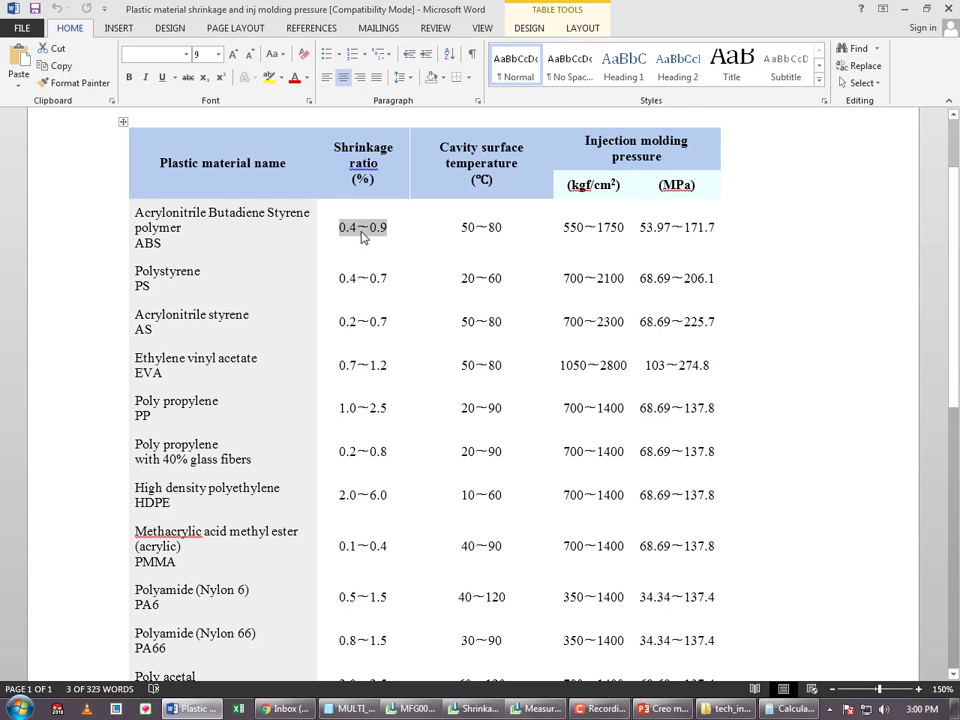
{"action": "left_click", "coordinate": [906, 10]}
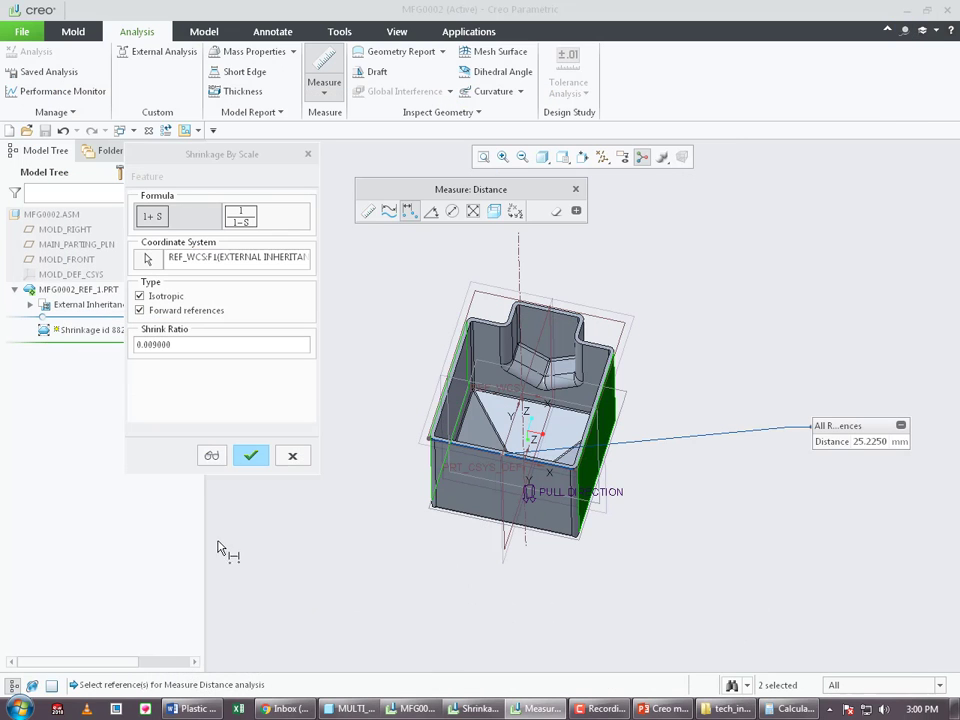
{"action": "left_click", "coordinate": [182, 346]}
{"action": "double_click", "coordinate": [170, 345]}
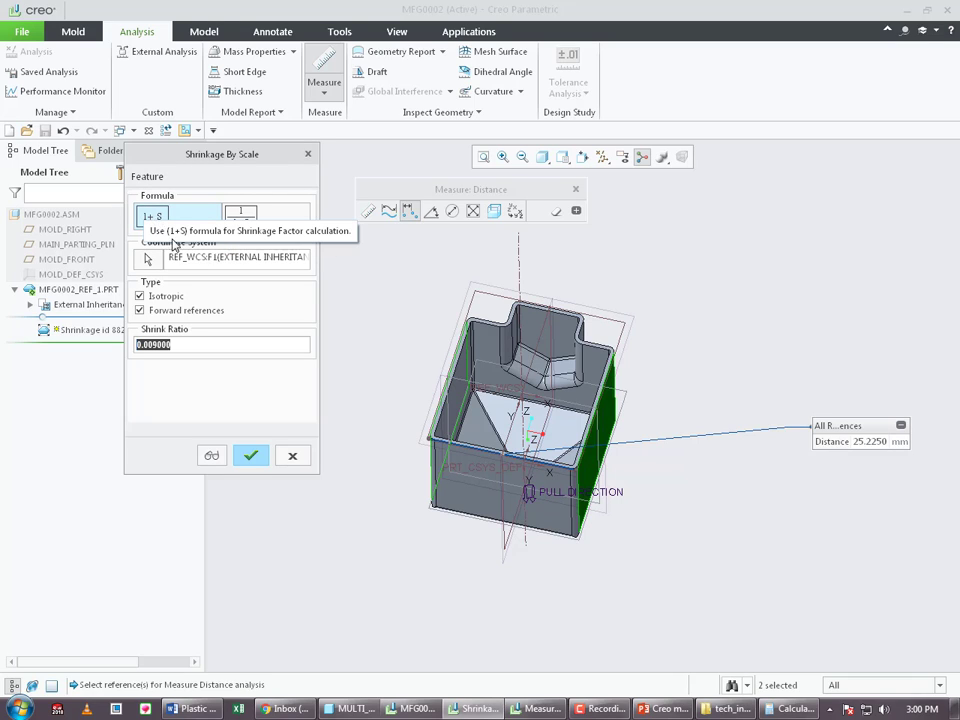
{"action": "right_click", "coordinate": [186, 345]}
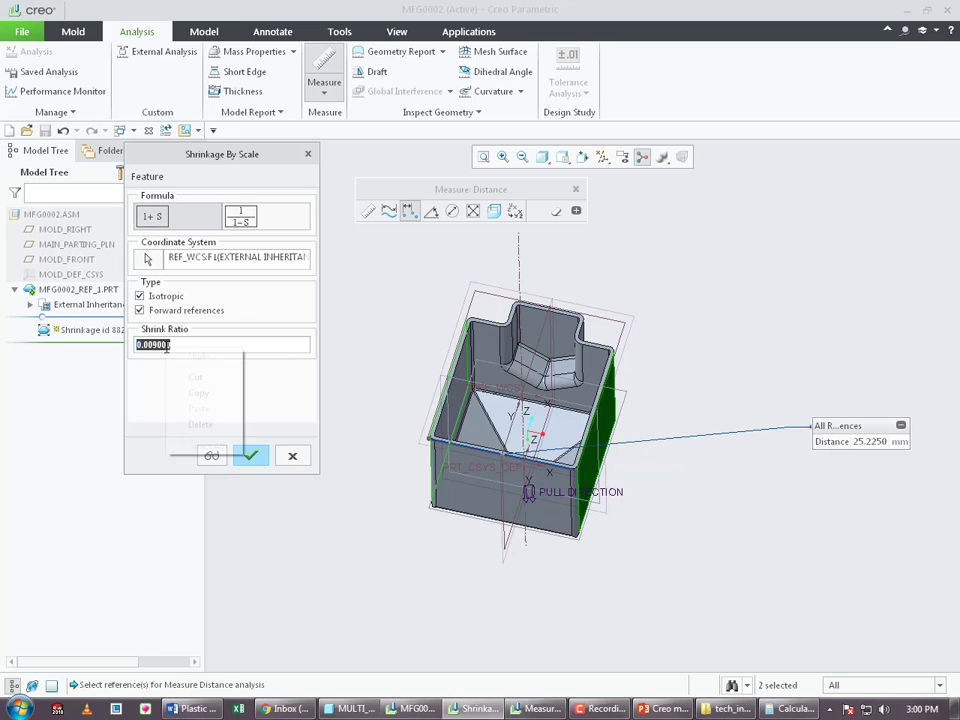
{"action": "left_click", "coordinate": [202, 388]}
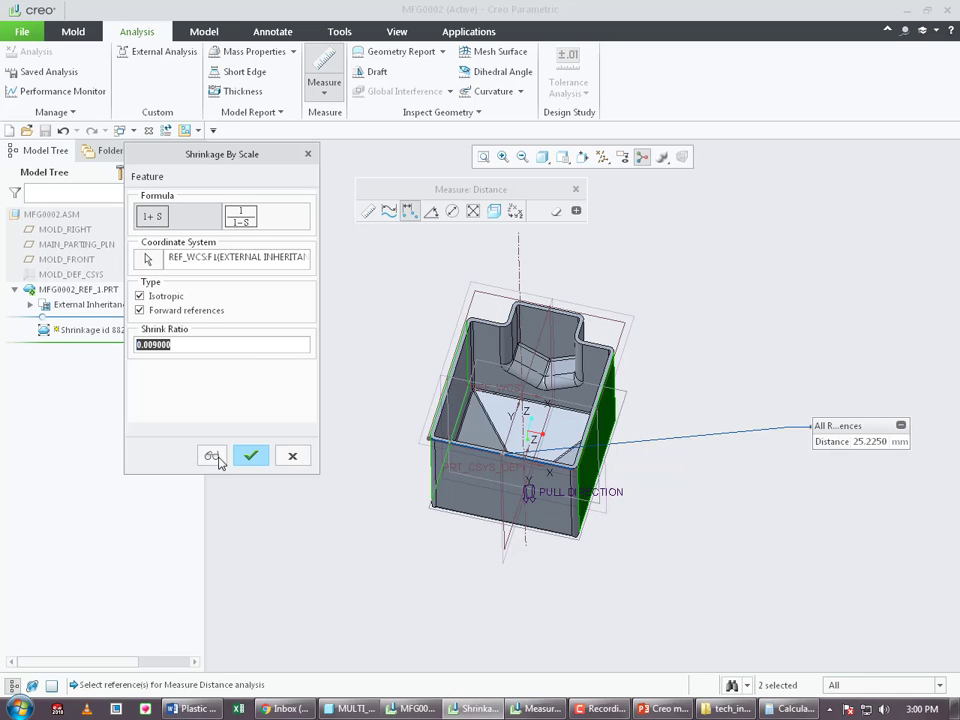
{"action": "left_click", "coordinate": [252, 456]}
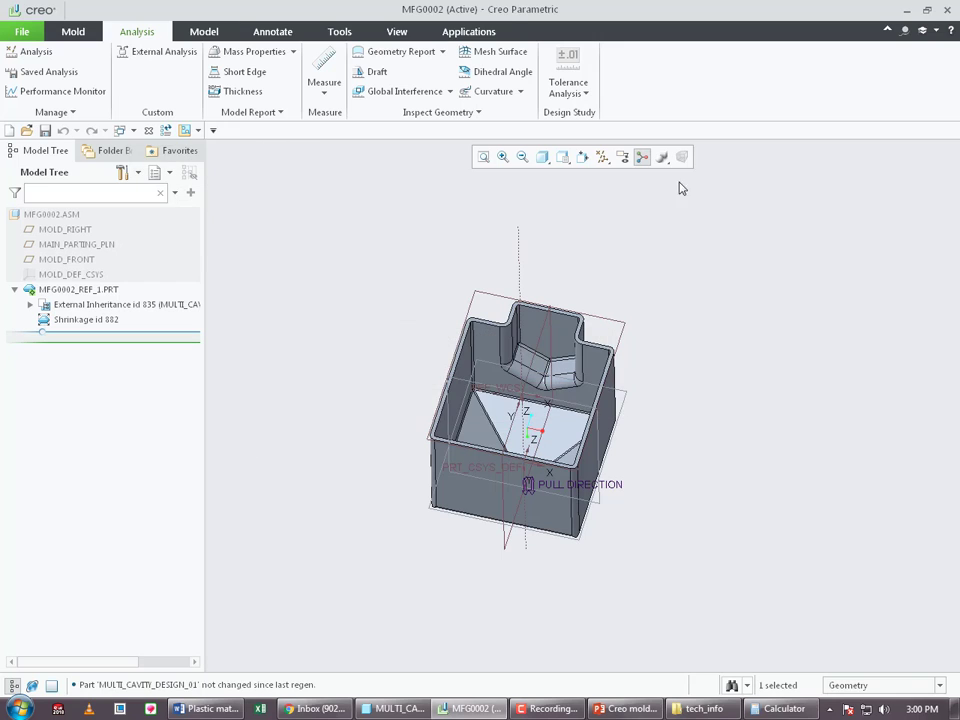
- Examine the shrinkage formula and the X, Y and Z shrink factors in the Shrinkage Information report, and close it
{"action": "left_click", "coordinate": [89, 38]}
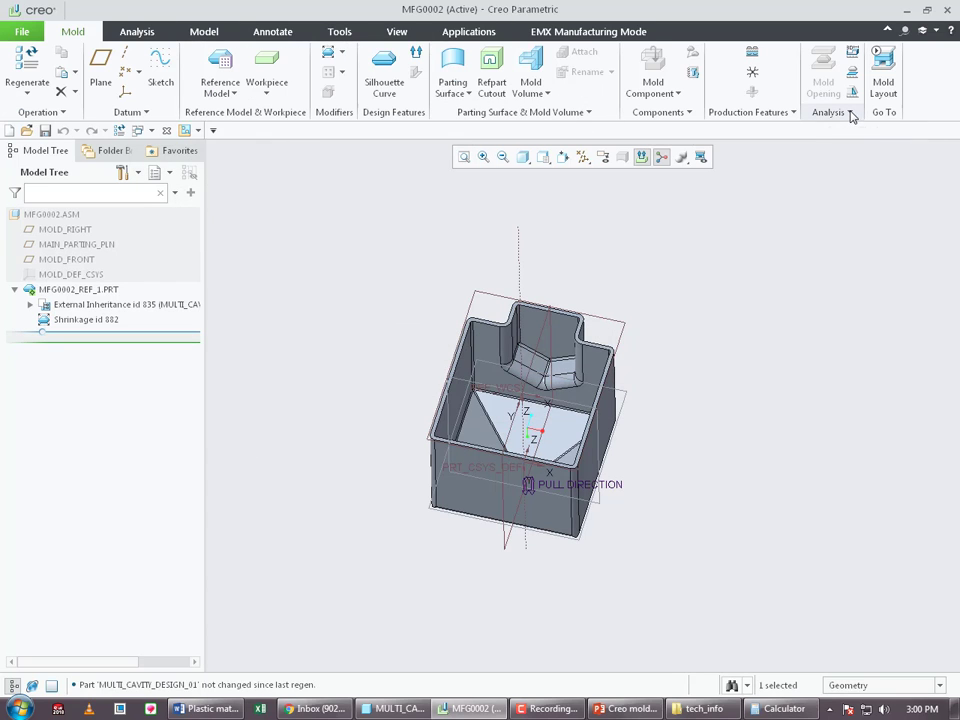
{"action": "left_click", "coordinate": [849, 113]}
{"action": "left_click", "coordinate": [835, 179]}
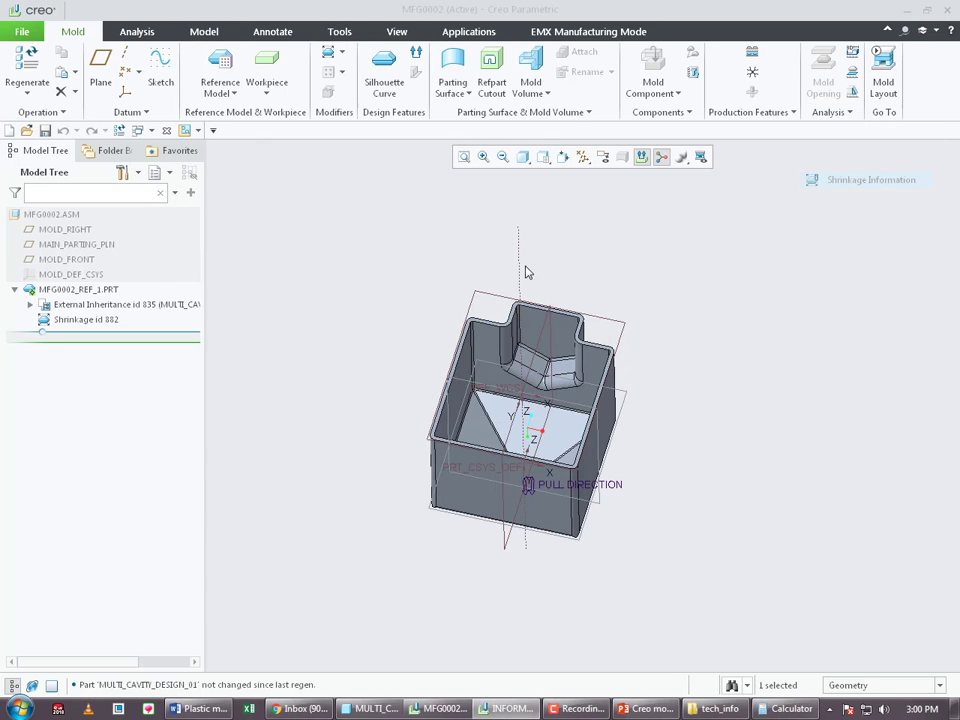
{"action": "key", "text": "ctrl+d"}
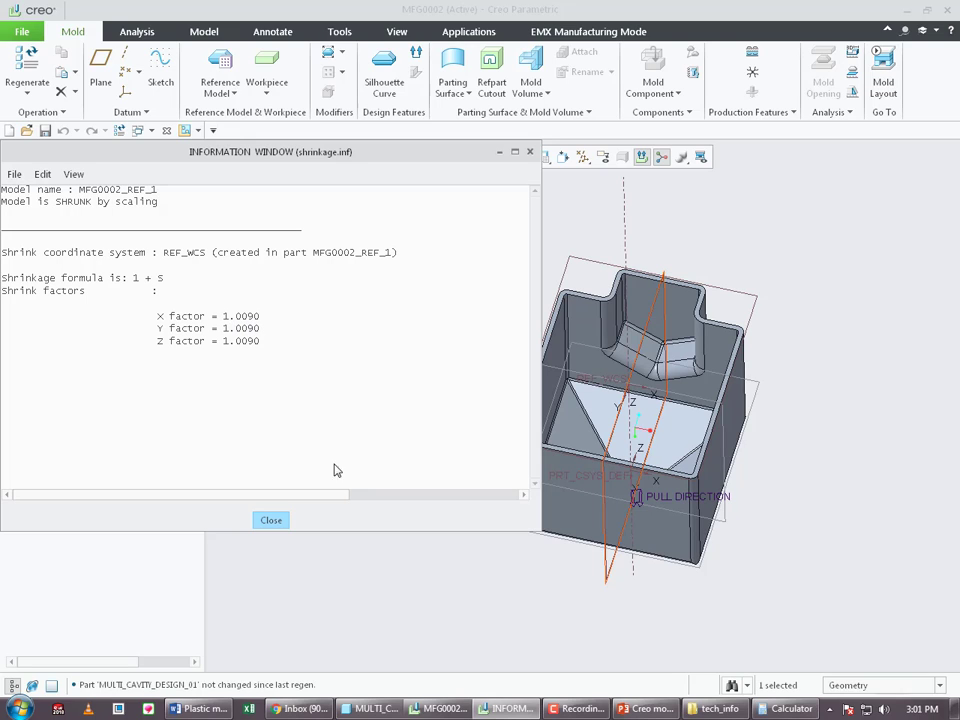
{"action": "left_click", "coordinate": [272, 521]}
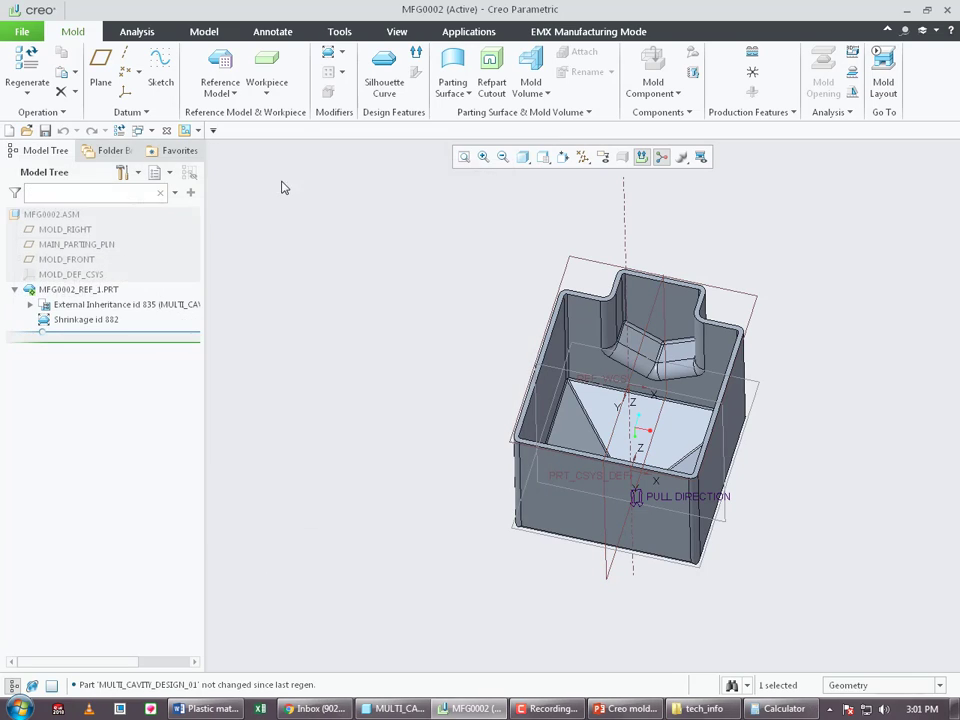
- Redefine the shrinkage by scale feature to use the 1/(1-S) formula and accept it
{"action": "right_click", "coordinate": [96, 321]}
{"action": "left_click", "coordinate": [122, 272]}
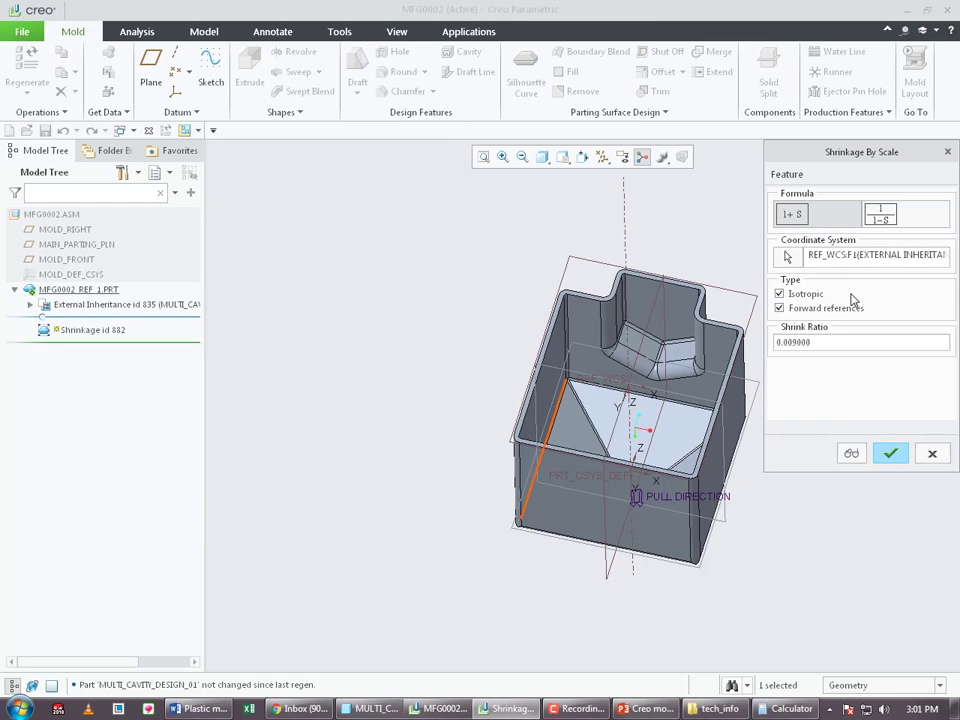
{"action": "left_click", "coordinate": [889, 454]}
- Examine the shrinkage formula and X, Y and Z factors for the redefined feature in the Shrinkage Information report, and close it
{"action": "left_click", "coordinate": [830, 112]}
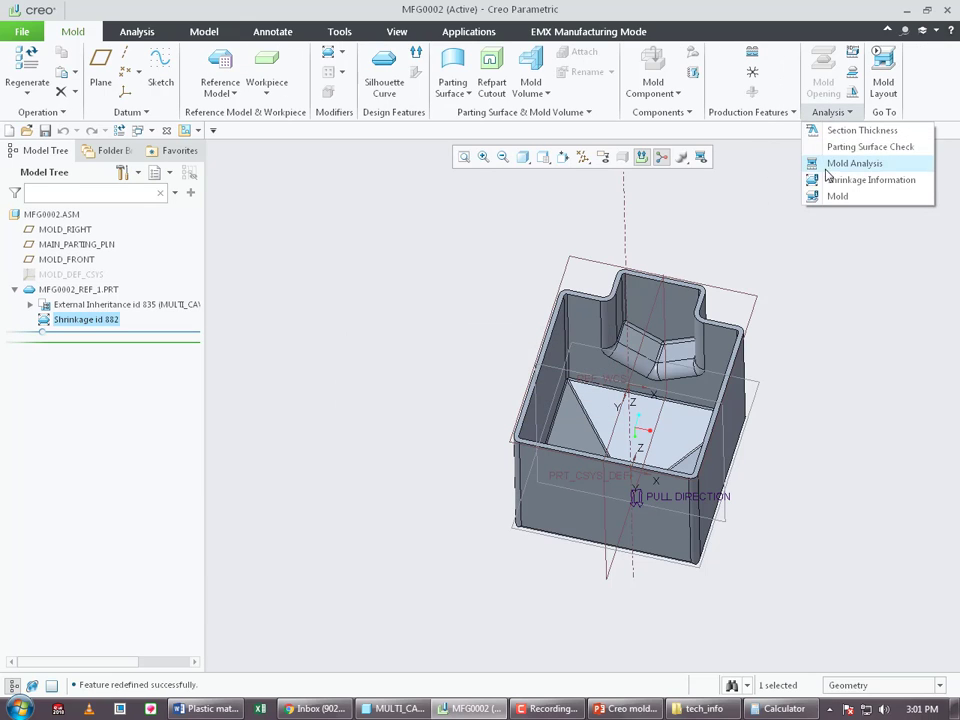
{"action": "left_click", "coordinate": [829, 182]}
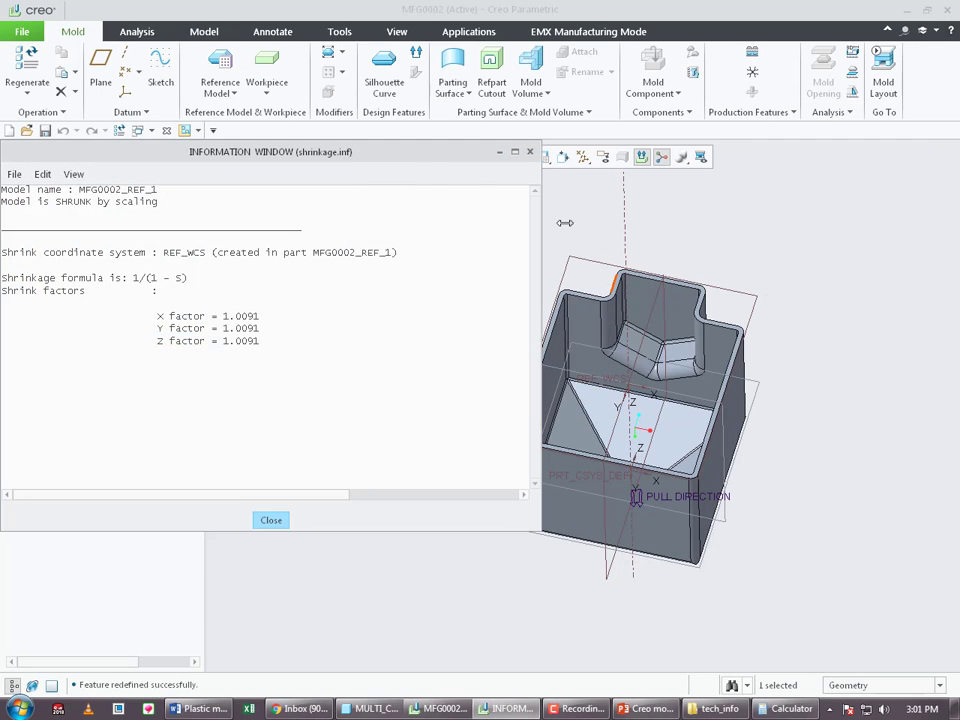
{"action": "scroll", "coordinate": [800, 424], "scroll_direction": "down", "scroll_amount": 3}
{"action": "scroll", "coordinate": [713, 423], "scroll_direction": "up", "scroll_amount": 3}
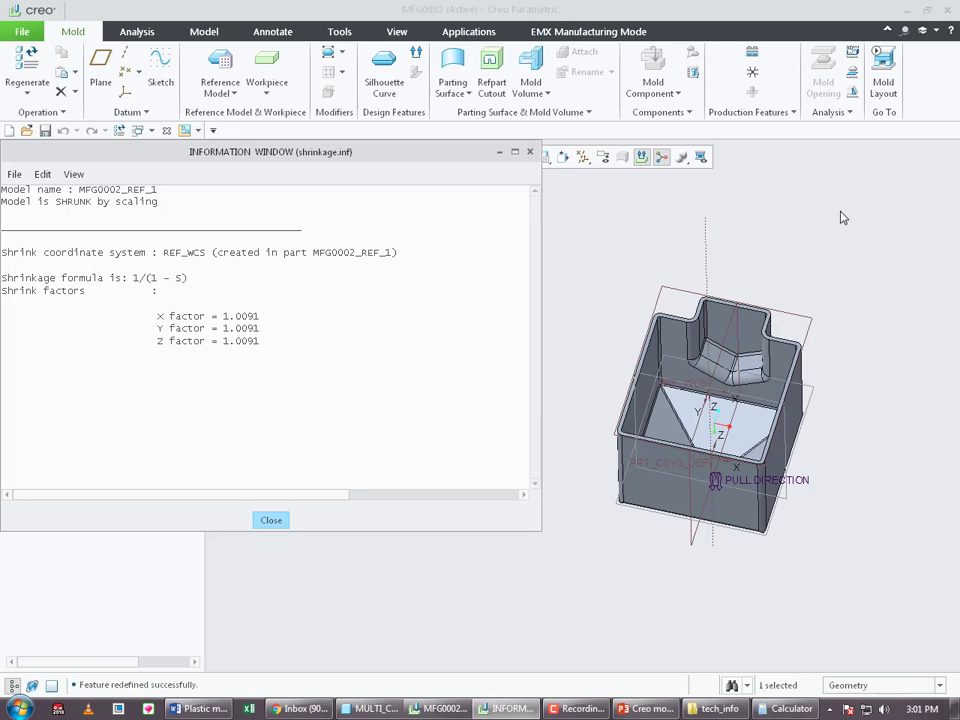
{"action": "left_click", "coordinate": [271, 521]}
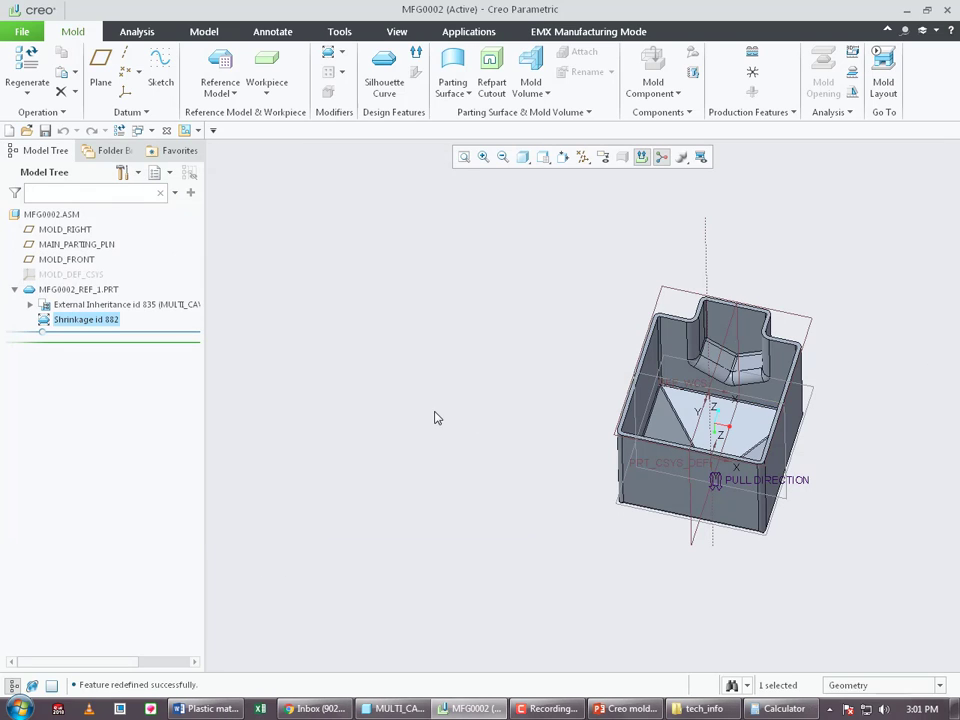
- Reopen and accept the shrinkage feature's definition unchanged, and delete the feature from the reference model
{"action": "scroll", "coordinate": [433, 418], "scroll_direction": "down", "scroll_amount": 3}
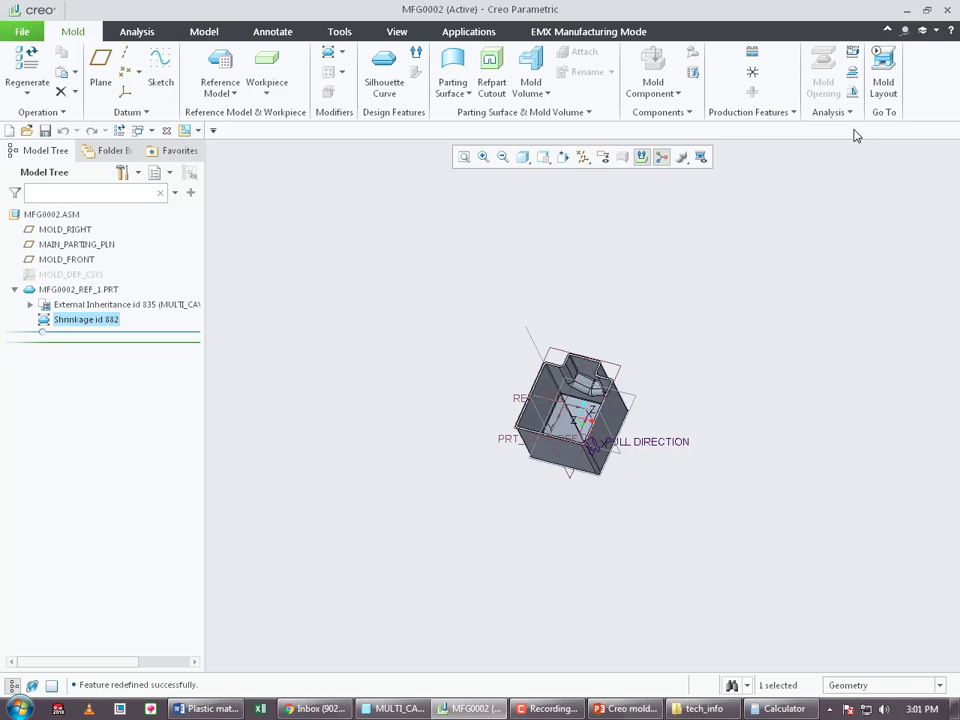
{"action": "right_click", "coordinate": [95, 320]}
{"action": "left_click", "coordinate": [122, 273]}
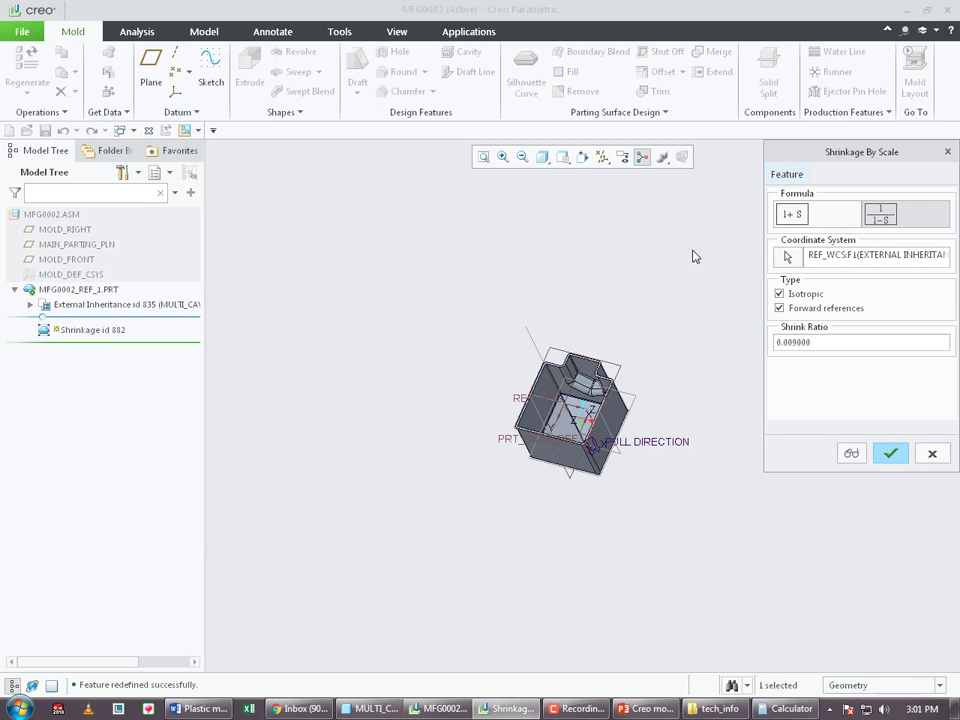
{"action": "left_click", "coordinate": [895, 452]}
{"action": "right_click", "coordinate": [88, 322]}
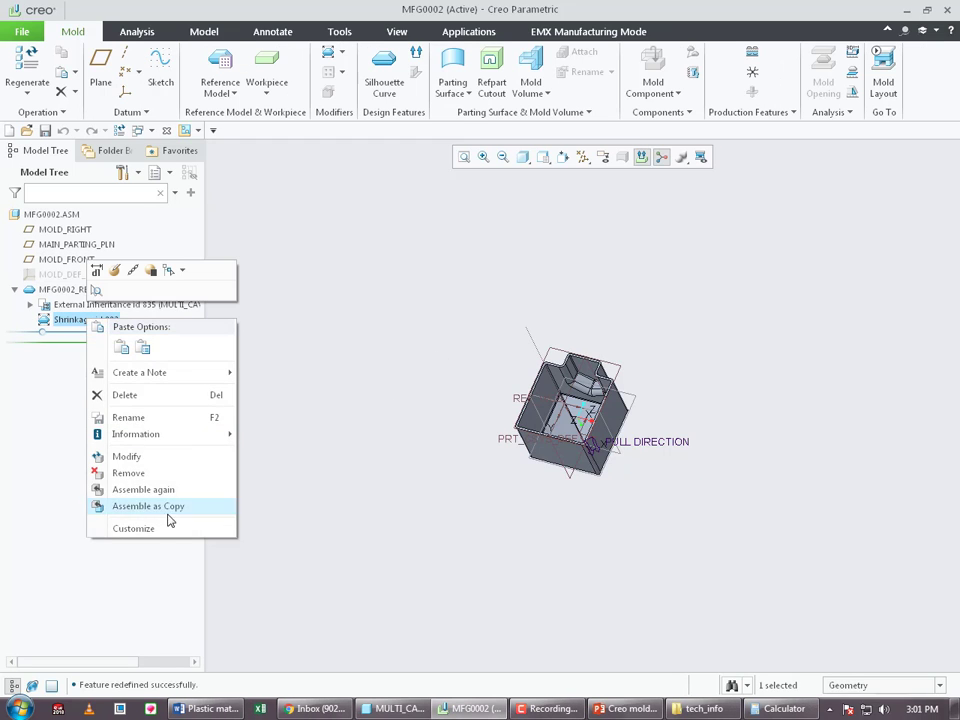
{"action": "left_click", "coordinate": [153, 395]}
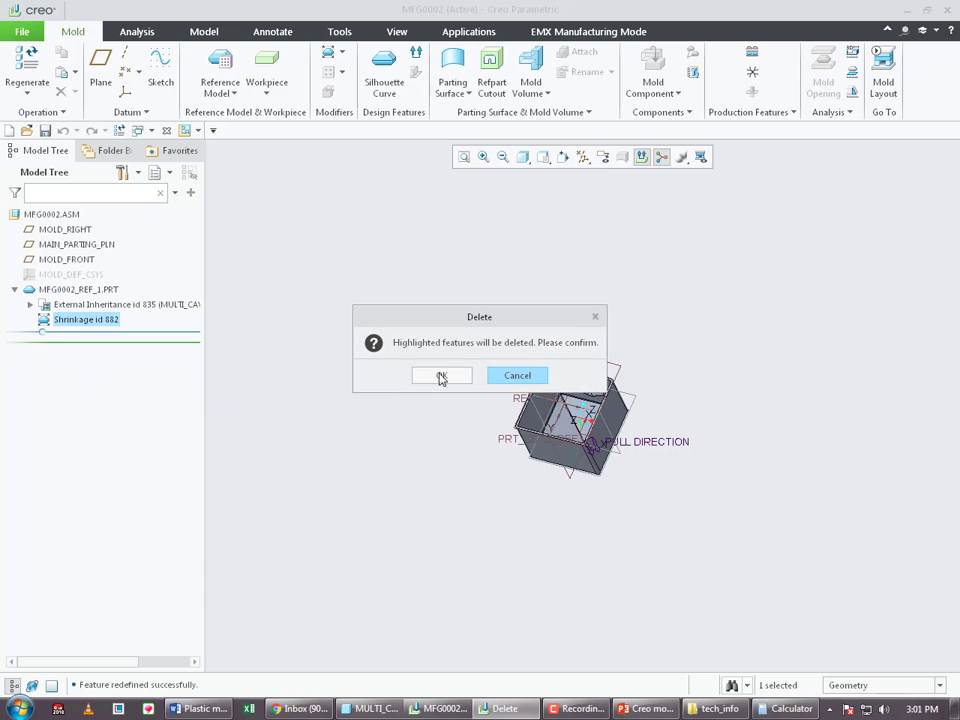
{"action": "left_click", "coordinate": [440, 377]}
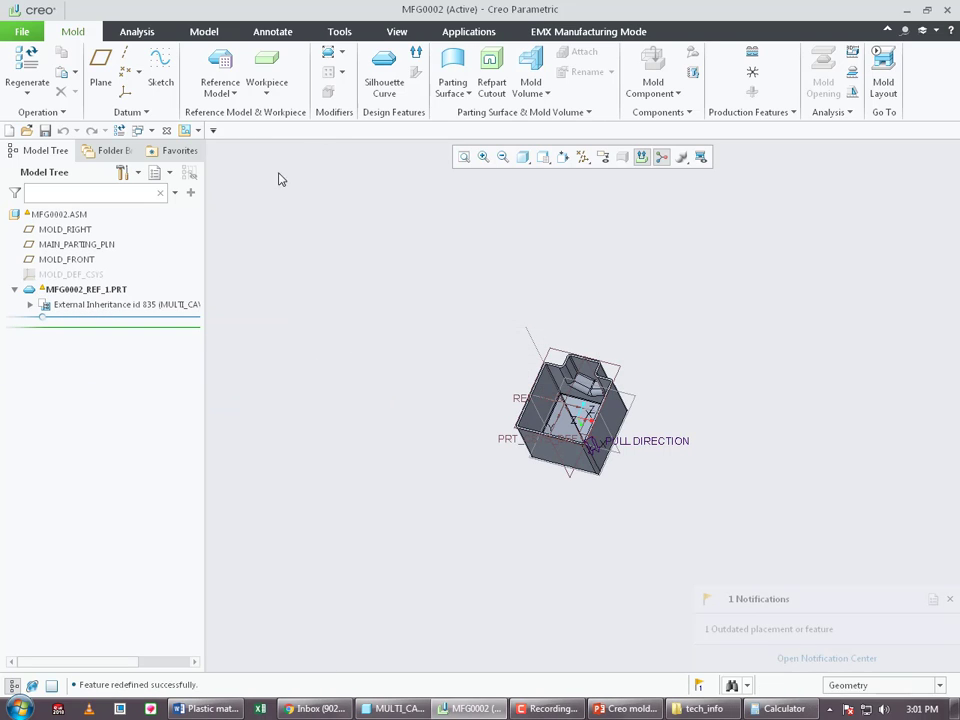
- Create a new shrinkage by scale about the REF_WCS coordinate system with the 1+S formula and a shrink ratio of 0.009
{"action": "left_click", "coordinate": [328, 51]}
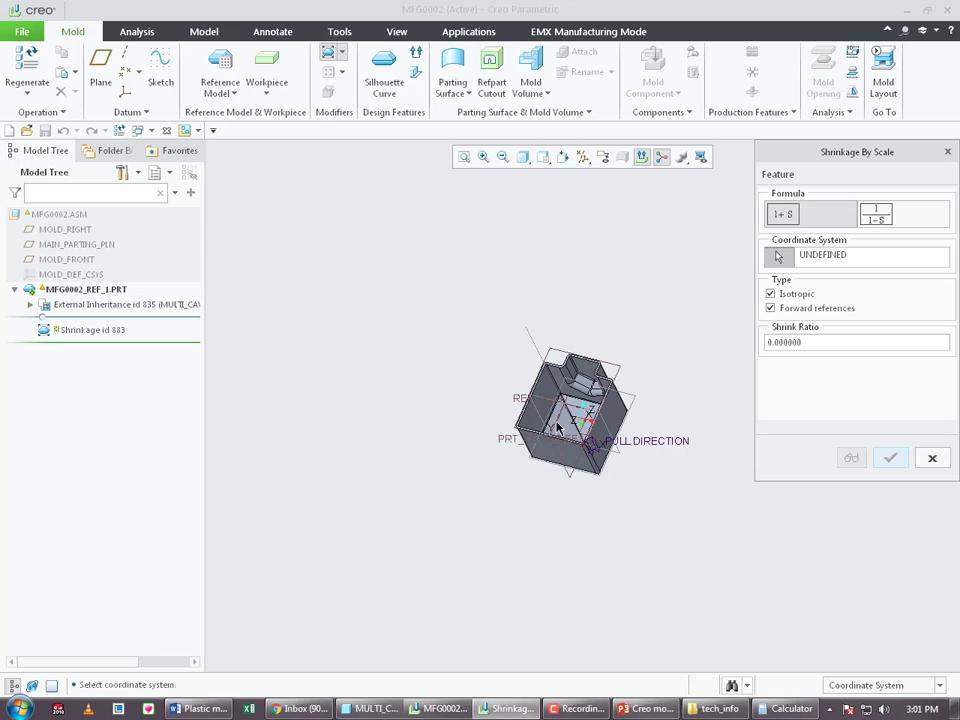
{"action": "left_click", "coordinate": [518, 398]}
{"action": "scroll", "coordinate": [600, 445], "scroll_direction": "up", "scroll_amount": 2}
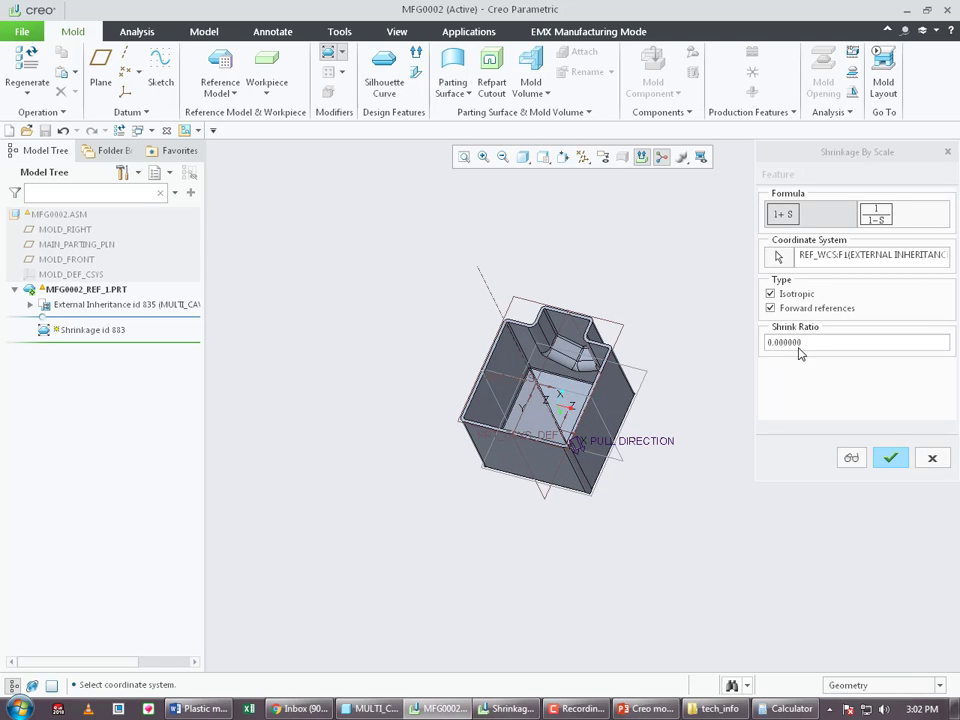
{"action": "double_click", "coordinate": [800, 342]}
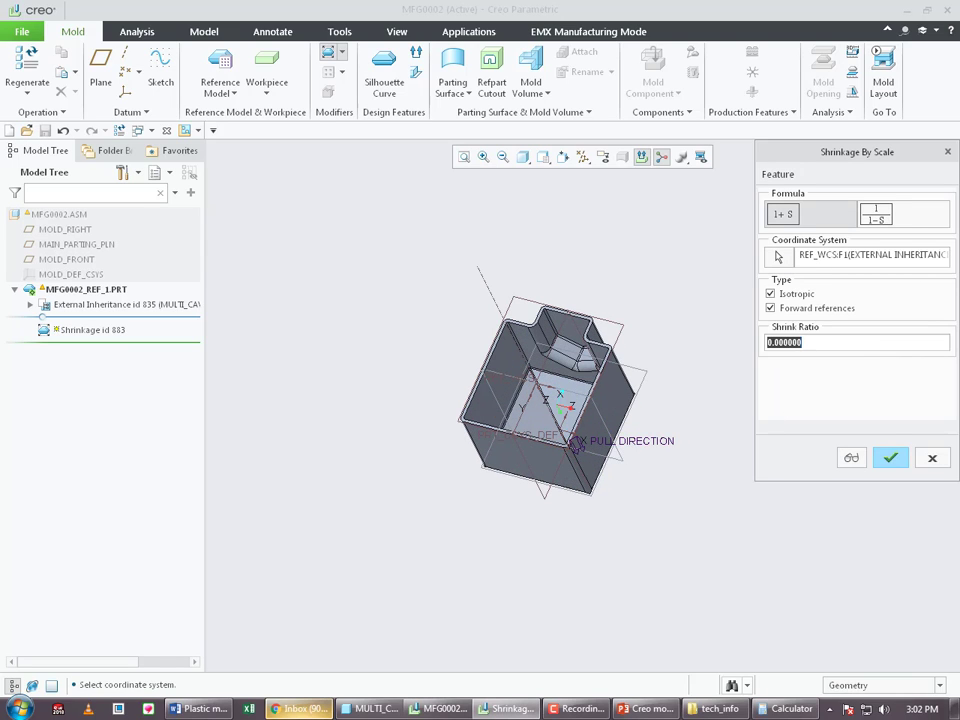
{"action": "type", "text": "0.0"}
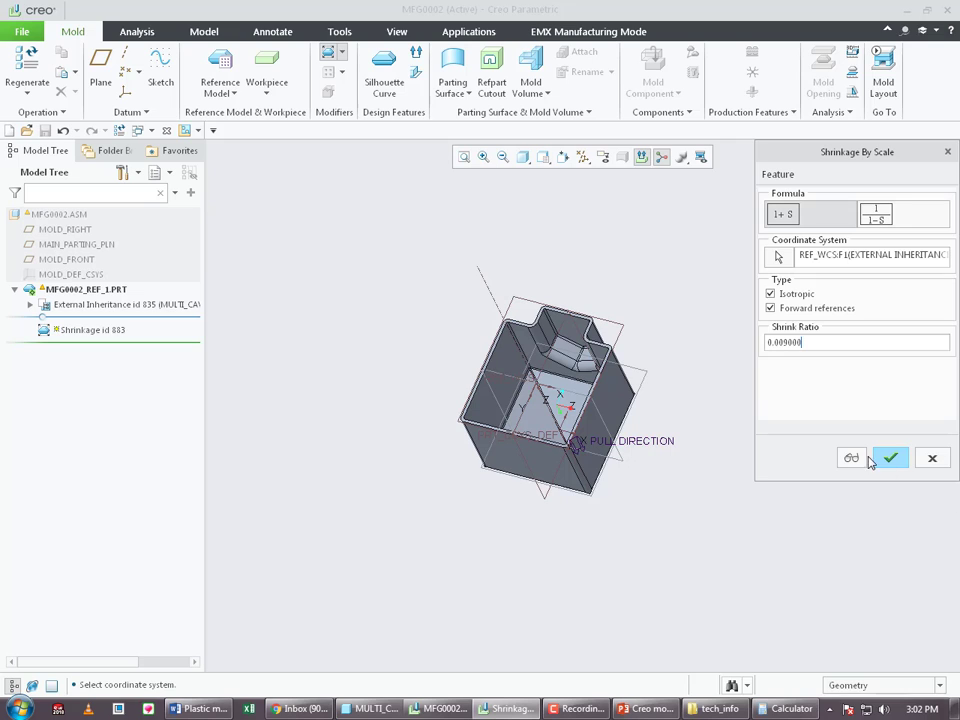
{"action": "left_click", "coordinate": [889, 459]}
- Check the new shrinkage feature's formula and shrink factors in the Shrinkage Information report, and close it
{"action": "left_click", "coordinate": [826, 113]}
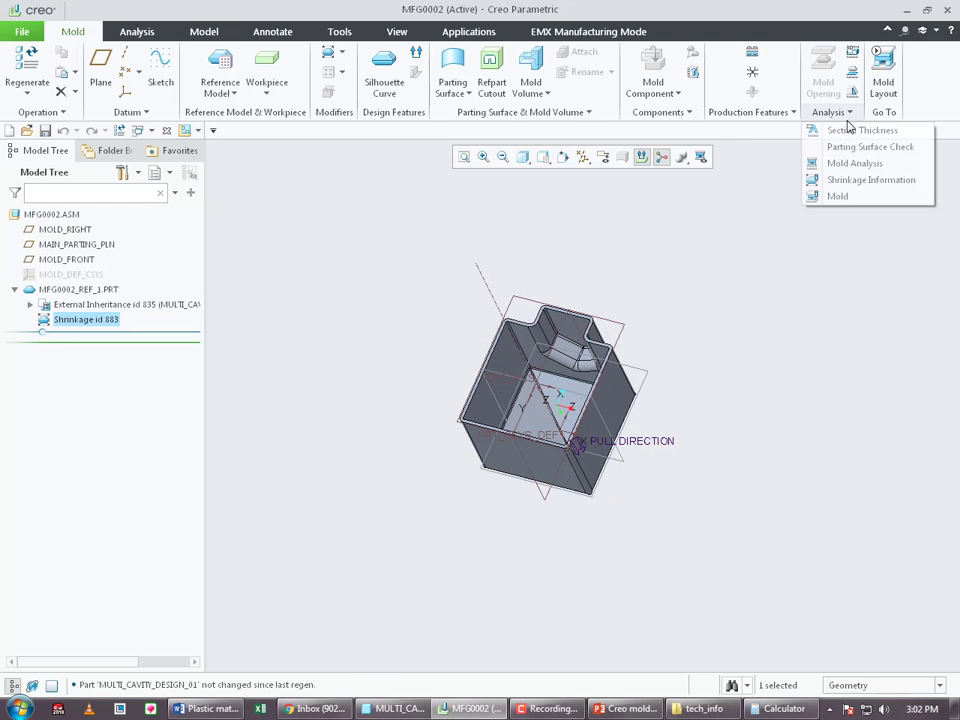
{"action": "left_click", "coordinate": [846, 181]}
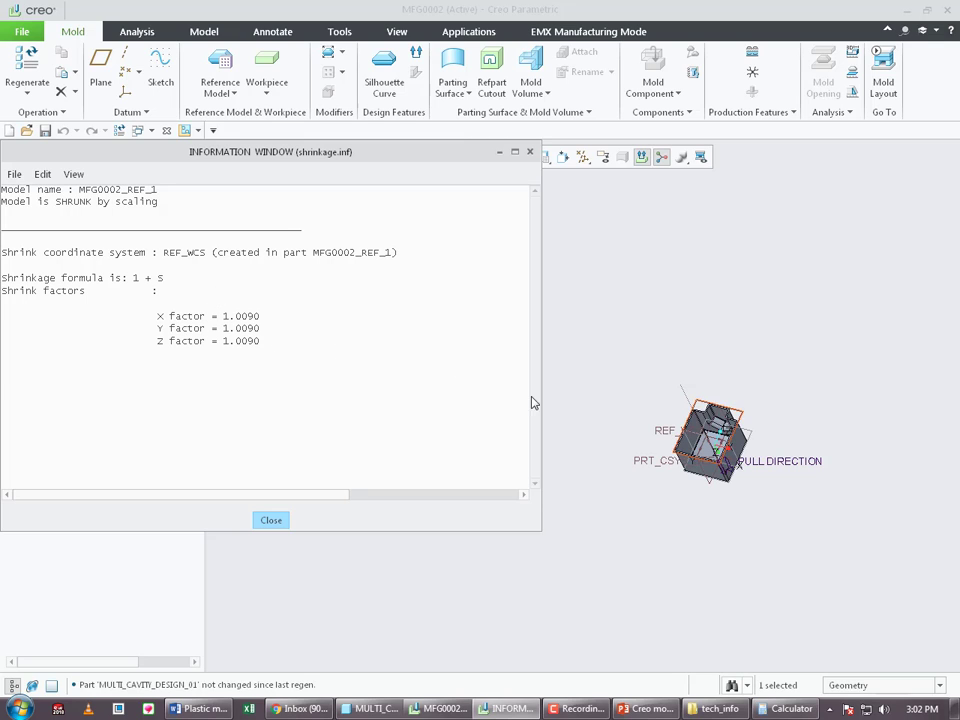
{"action": "left_click", "coordinate": [271, 520]}
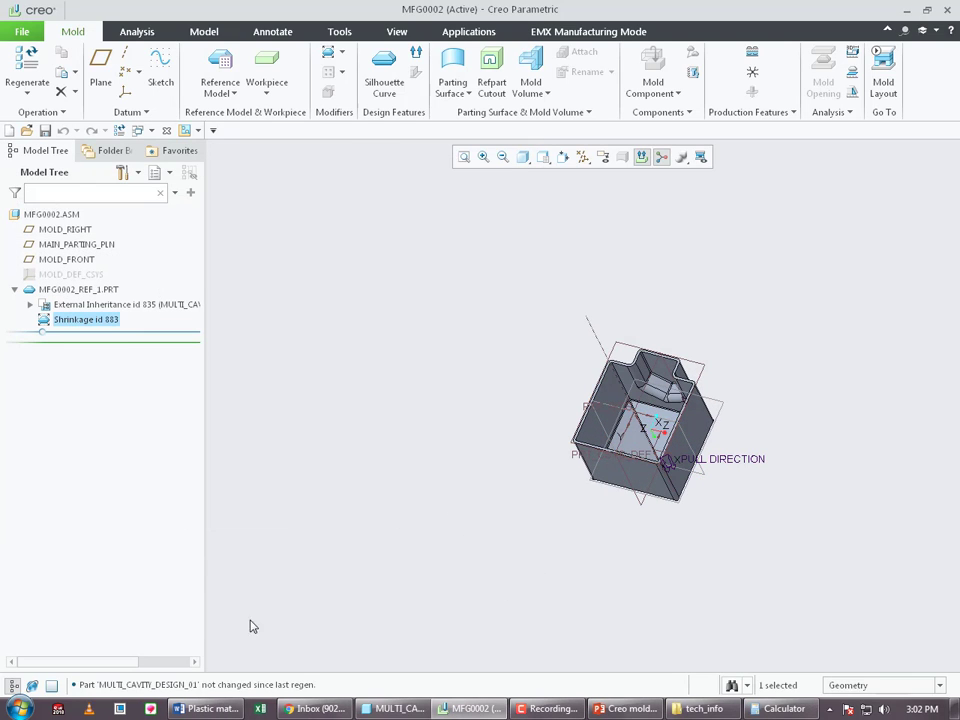
- Redefine the new shrinkage feature and turn off the Isotropic option
{"action": "right_click", "coordinate": [100, 320]}
{"action": "left_click", "coordinate": [132, 273]}
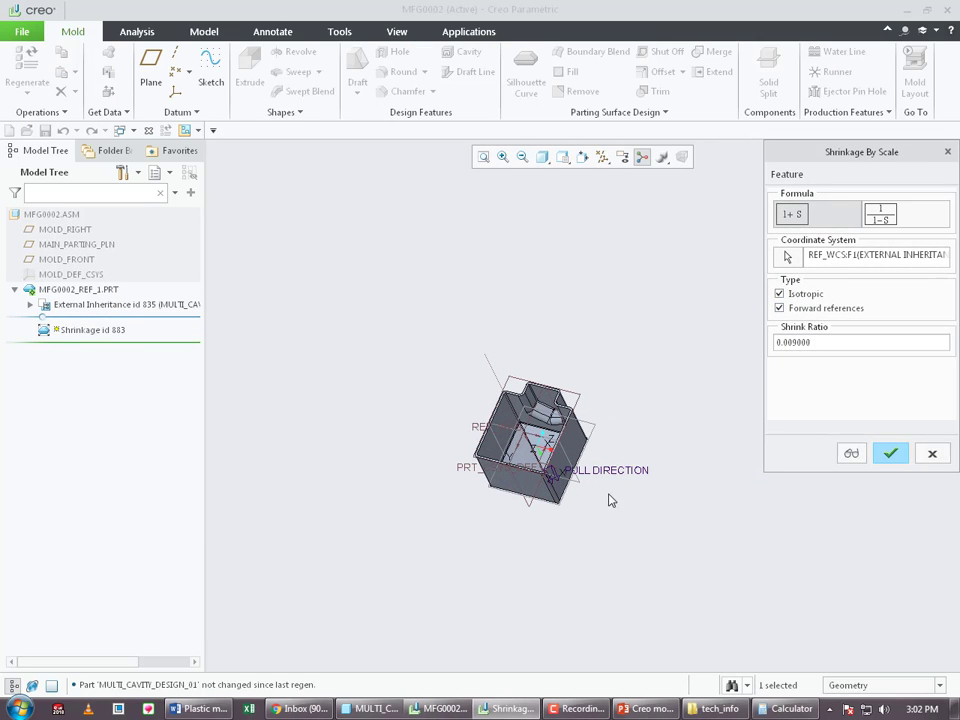
{"action": "scroll", "coordinate": [508, 423], "scroll_direction": "down", "scroll_amount": 2}
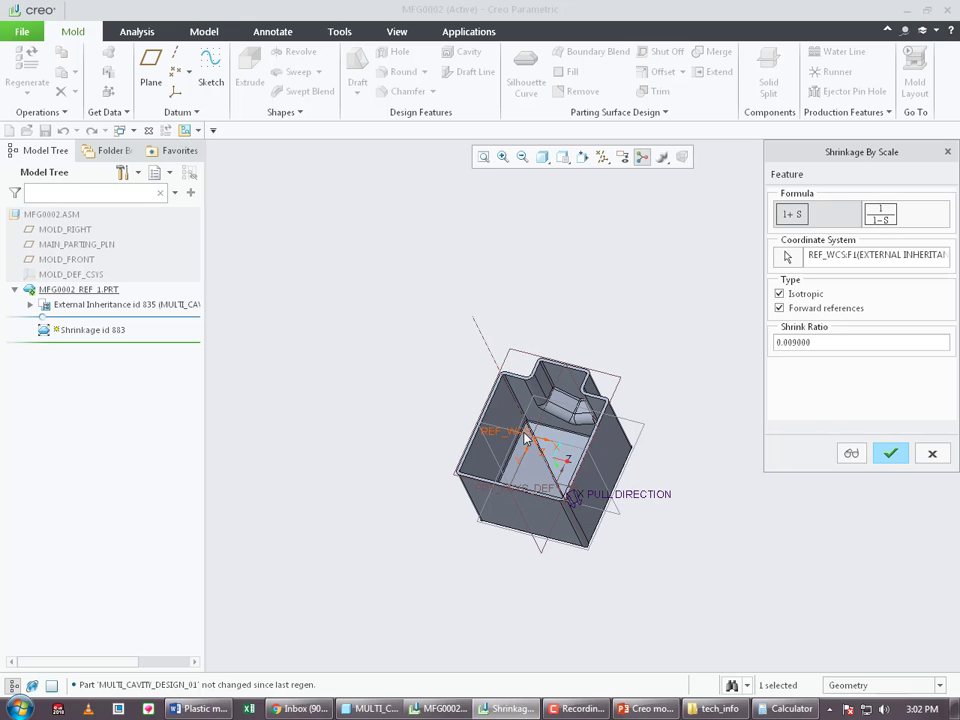
{"action": "middle_click_drag", "start_coordinate": [530, 445], "coordinate": [846, 384]}
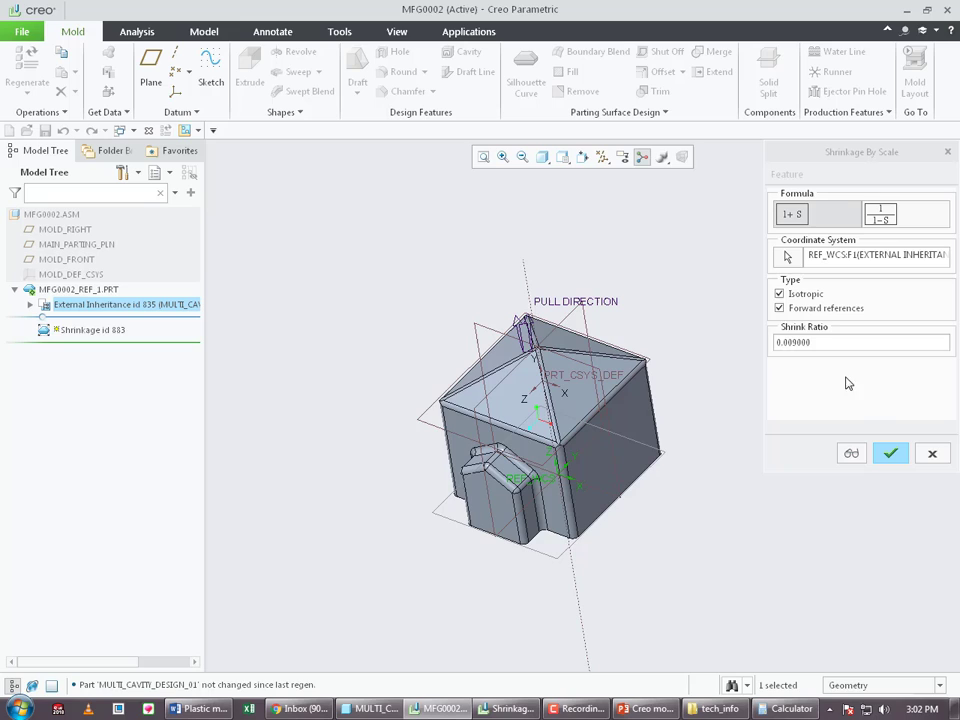
{"action": "left_click", "coordinate": [781, 295]}
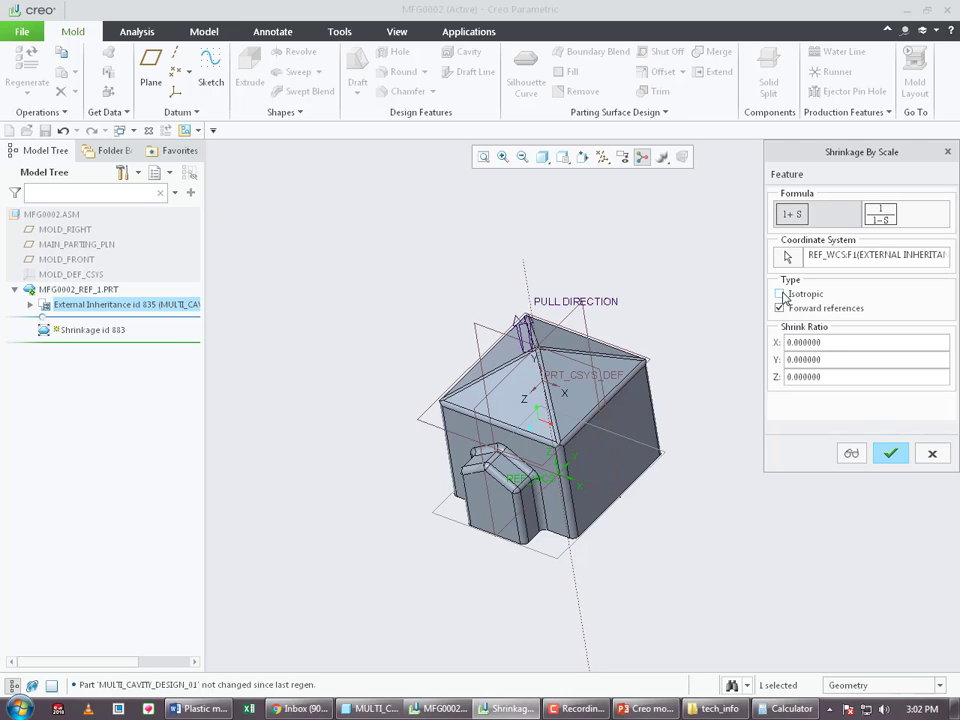
- Set the shrink ratios to X 1, Y 2 and Z 3, and preview the scaled reference model
{"action": "double_click", "coordinate": [810, 341]}
{"action": "key", "text": "Tab"}
{"action": "key", "text": "Tab"}
{"action": "left_click", "coordinate": [832, 341]}
{"action": "type", "text": "1"}
{"action": "left_click", "coordinate": [828, 359]}
{"action": "type", "text": "2"}
{"action": "left_click", "coordinate": [826, 376]}
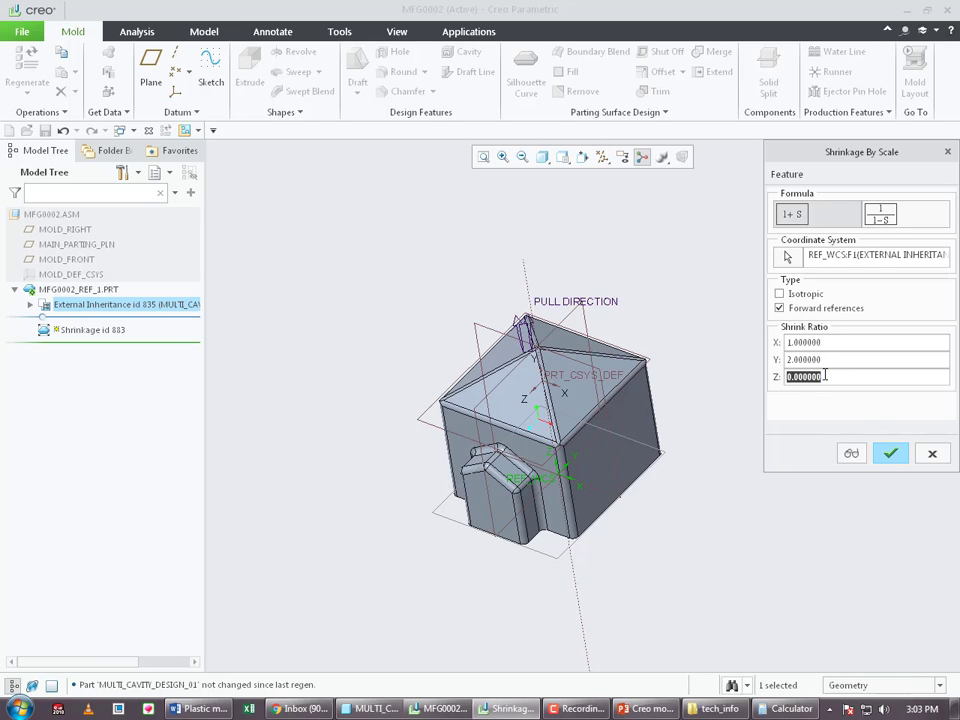
{"action": "type", "text": "3"}
{"action": "left_click", "coordinate": [857, 452]}
{"action": "scroll", "coordinate": [643, 483], "scroll_direction": "up", "scroll_amount": 4}
{"action": "middle_click_drag", "start_coordinate": [643, 483], "coordinate": [708, 539]}
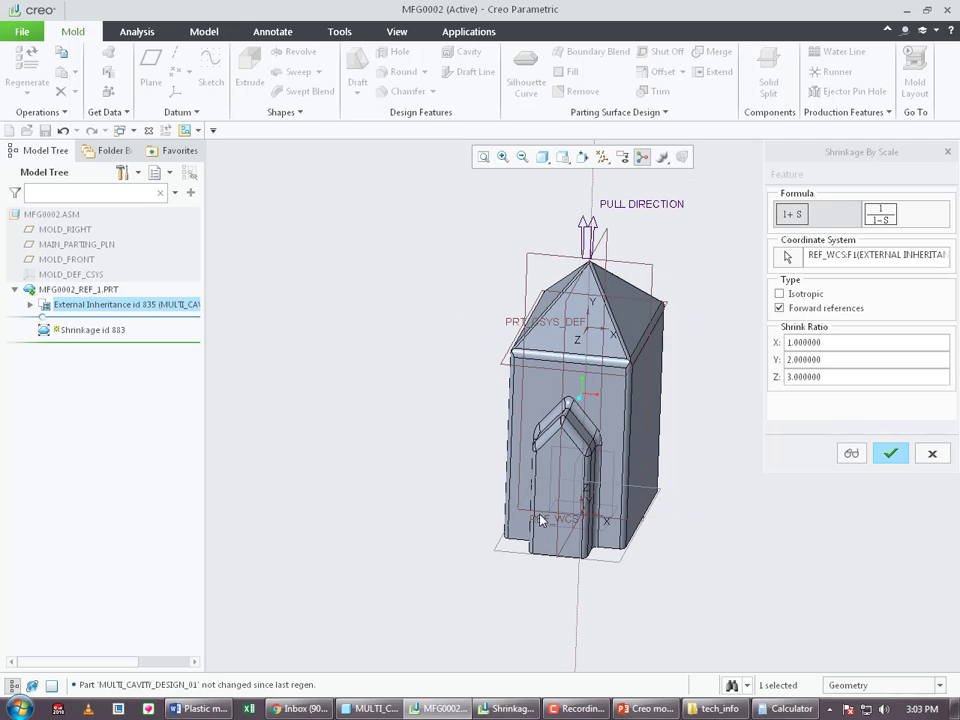
{"action": "middle_click_drag", "start_coordinate": [710, 437], "coordinate": [639, 519]}
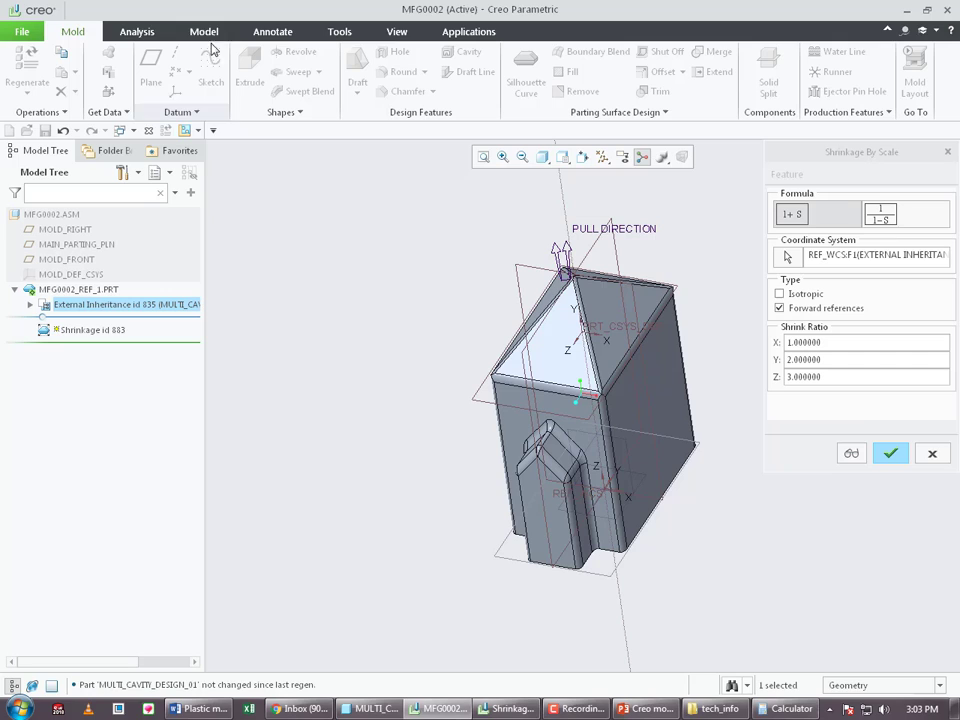
- Measure the distance between the previewed part's two opposite outer side faces along the X axis, and collapse the result
{"action": "left_click", "coordinate": [138, 31]}
{"action": "left_click", "coordinate": [325, 96]}
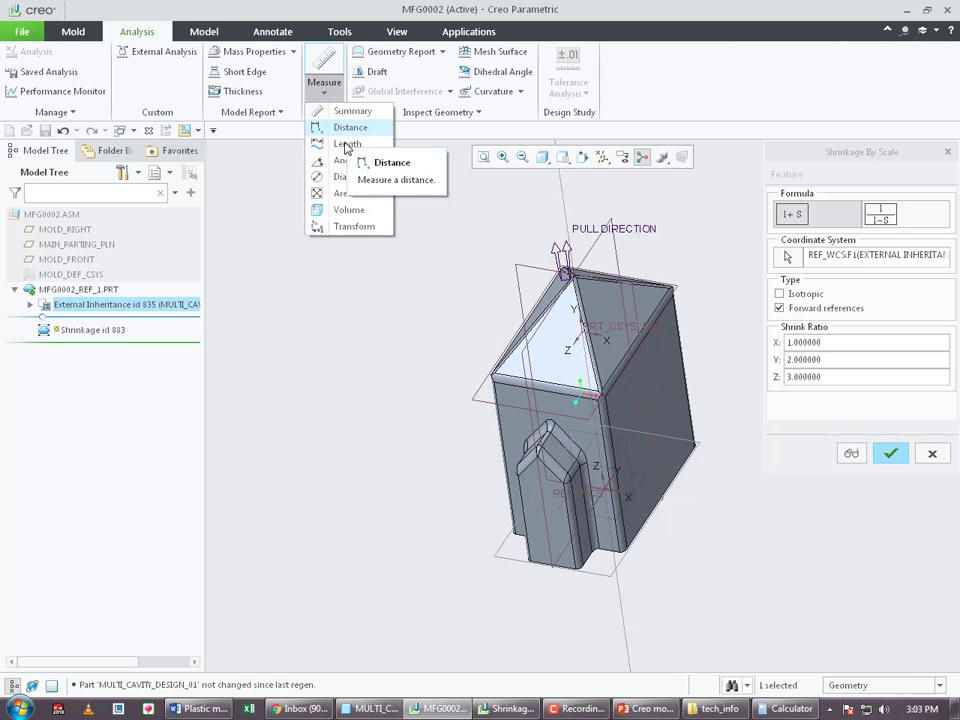
{"action": "left_click", "coordinate": [350, 127]}
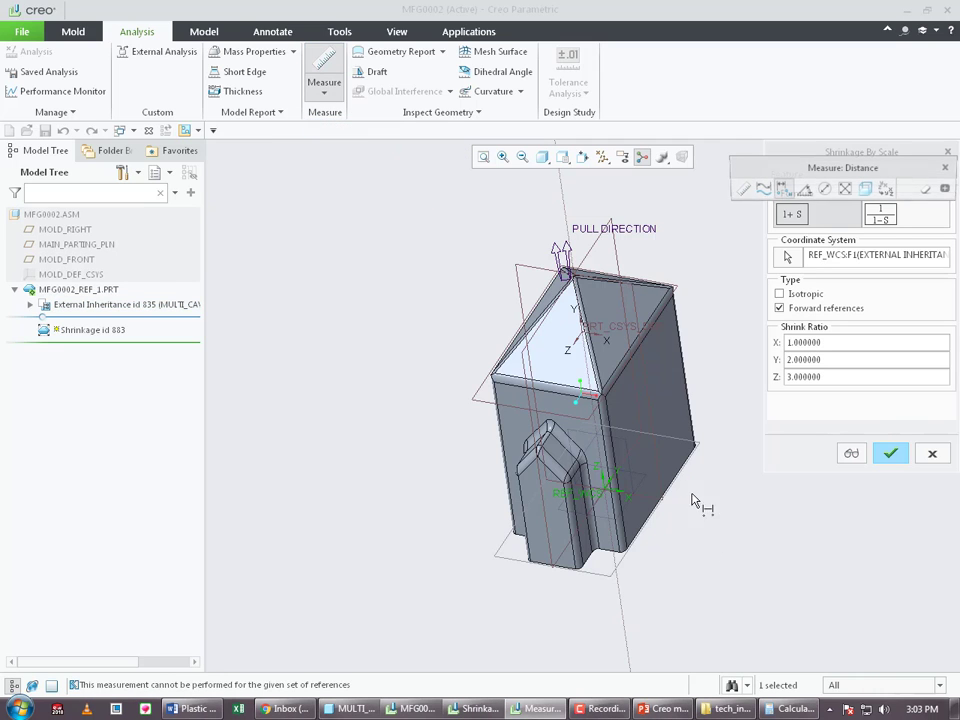
{"action": "left_click", "coordinate": [690, 430]}
{"action": "middle_click_drag", "start_coordinate": [690, 430], "coordinate": [688, 525]}
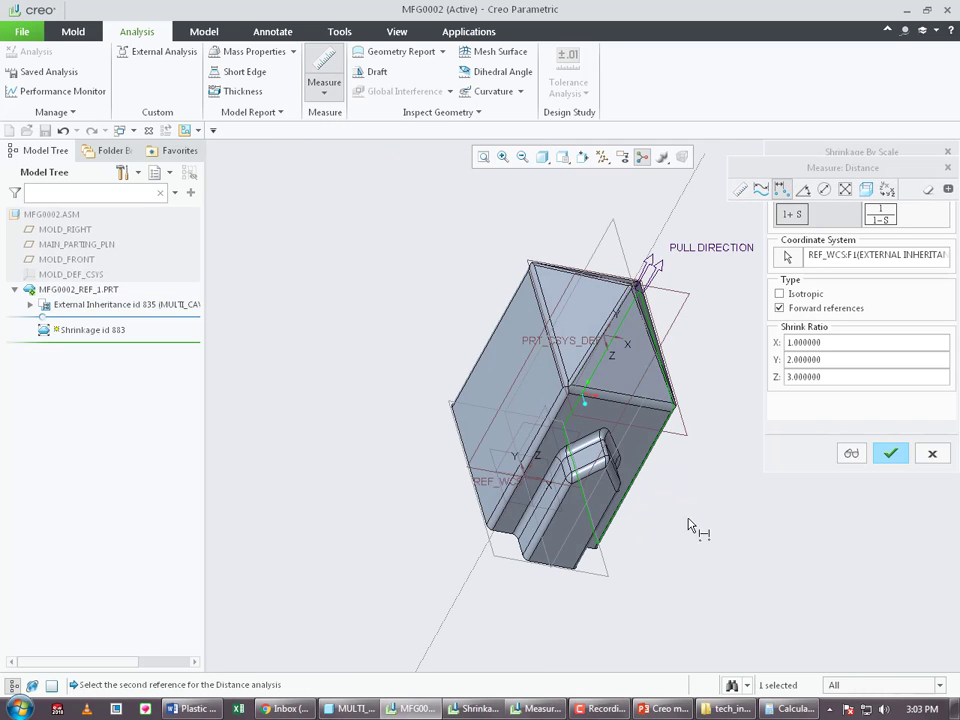
{"action": "left_click", "coordinate": [474, 380], "text": "ctrl"}
{"action": "middle_click_drag", "start_coordinate": [465, 386], "coordinate": [650, 284]}
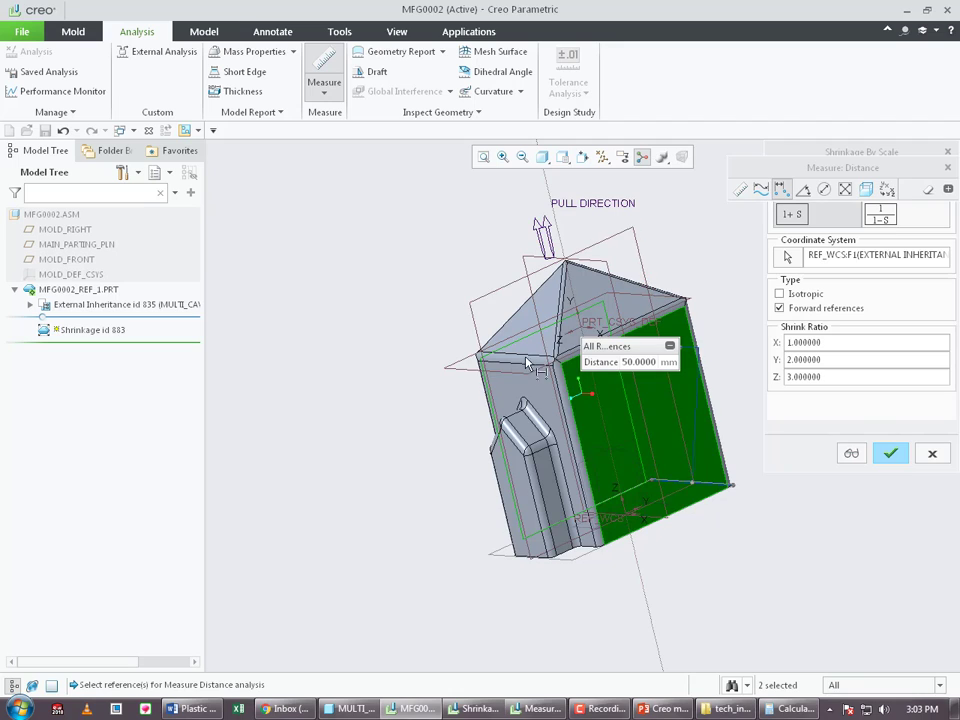
{"action": "scroll", "coordinate": [460, 499], "scroll_direction": "up", "scroll_amount": 4}
{"action": "middle_click_drag", "start_coordinate": [485, 482], "coordinate": [502, 488]}
{"action": "scroll", "coordinate": [496, 490], "scroll_direction": "down", "scroll_amount": 3}
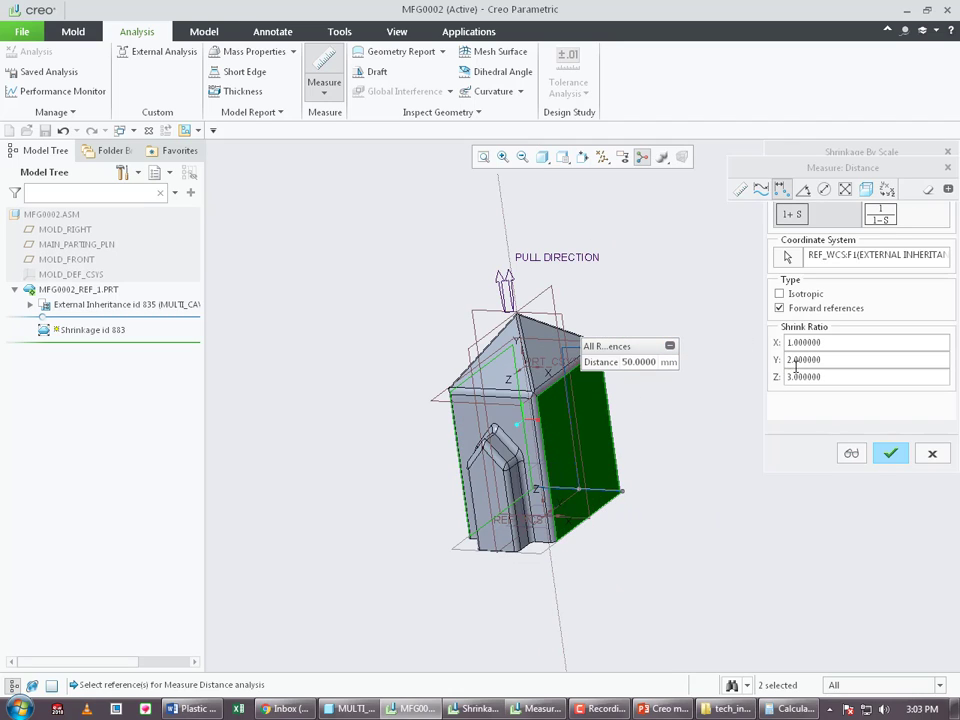
{"action": "left_click", "coordinate": [670, 346]}
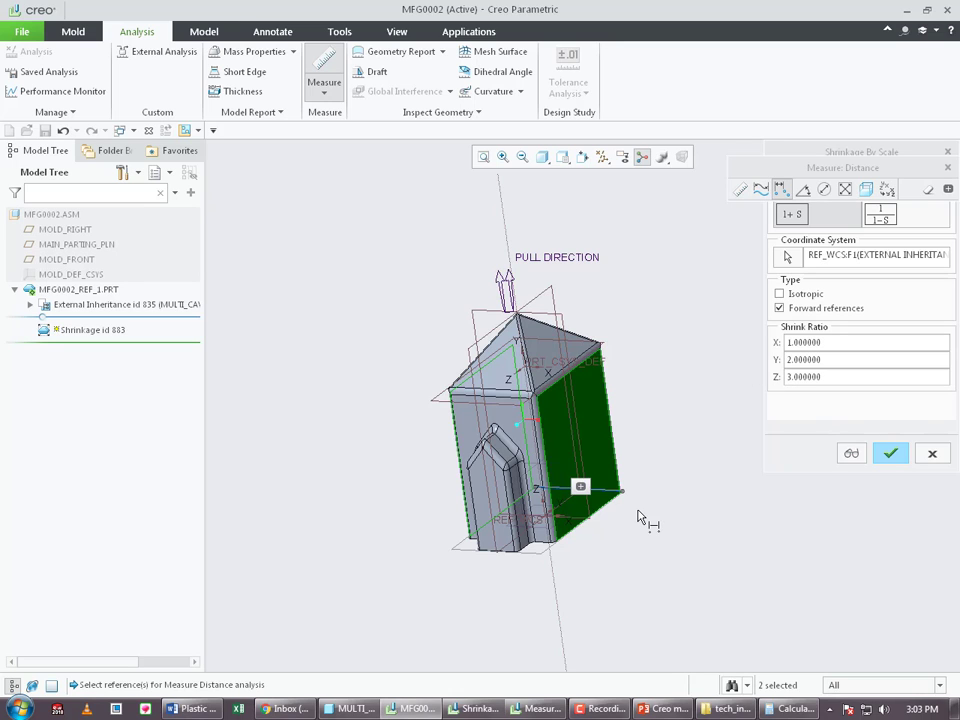
{"action": "middle_click_drag", "start_coordinate": [645, 521], "coordinate": [560, 470]}
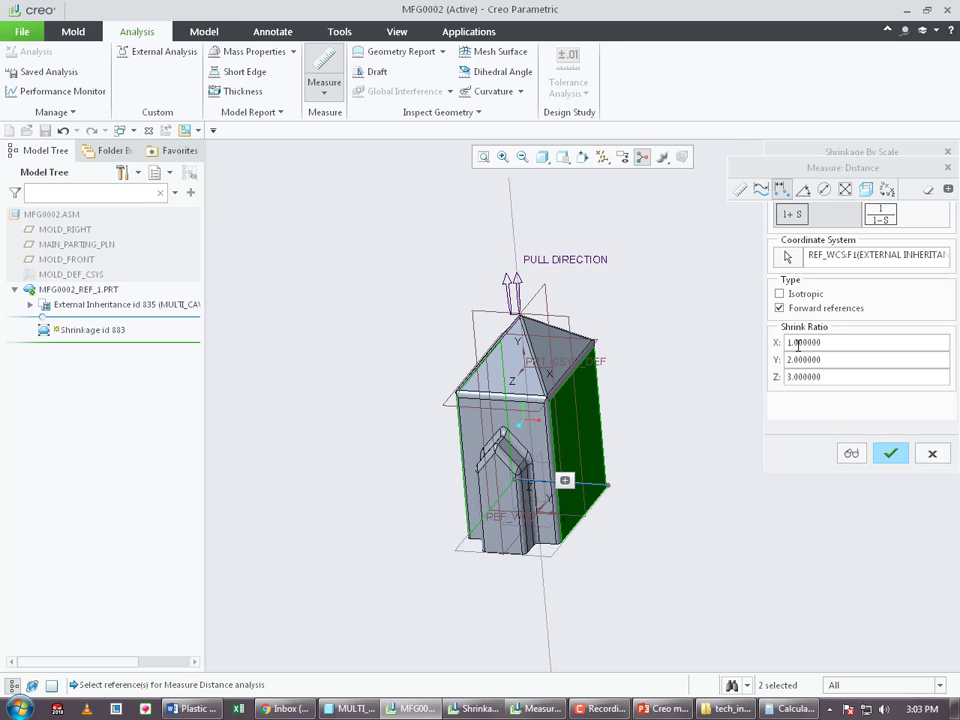
- Measure the distance between the part's front and back outer faces along the Y axis, and move the measuring dialog clear of the shrinkage settings
{"action": "left_click", "coordinate": [470, 433]}
{"action": "middle_click_drag", "start_coordinate": [470, 433], "coordinate": [588, 387]}
{"action": "left_click", "coordinate": [590, 371]}
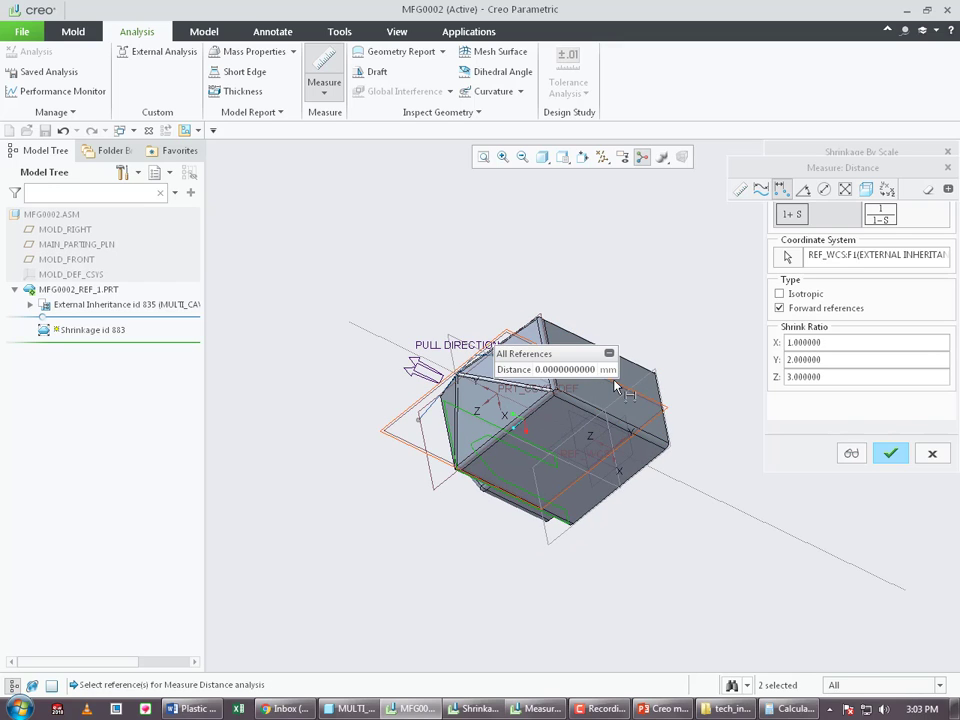
{"action": "left_click", "coordinate": [613, 380], "text": "ctrl"}
{"action": "left_click", "coordinate": [635, 373], "text": "ctrl"}
{"action": "middle_click_drag", "start_coordinate": [531, 409], "coordinate": [600, 396]}
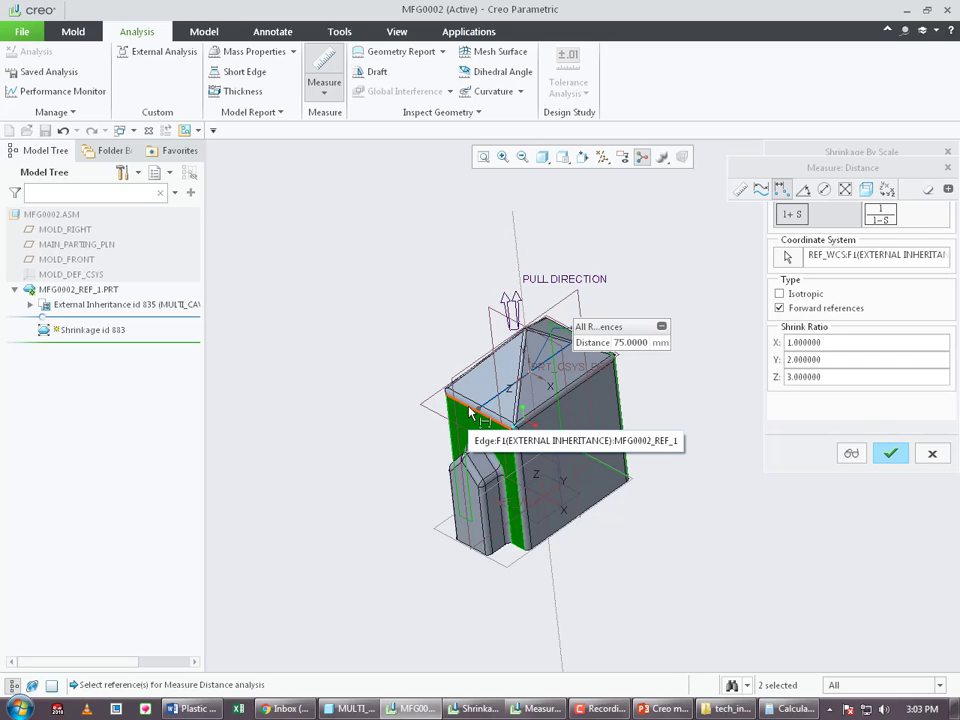
{"action": "mouse_move", "coordinate": [643, 454]}
{"action": "middle_mouse_down"}
{"action": "mouse_move", "coordinate": [549, 540]}
{"action": "mouse_move", "coordinate": [568, 537]}
{"action": "middle_mouse_up"}
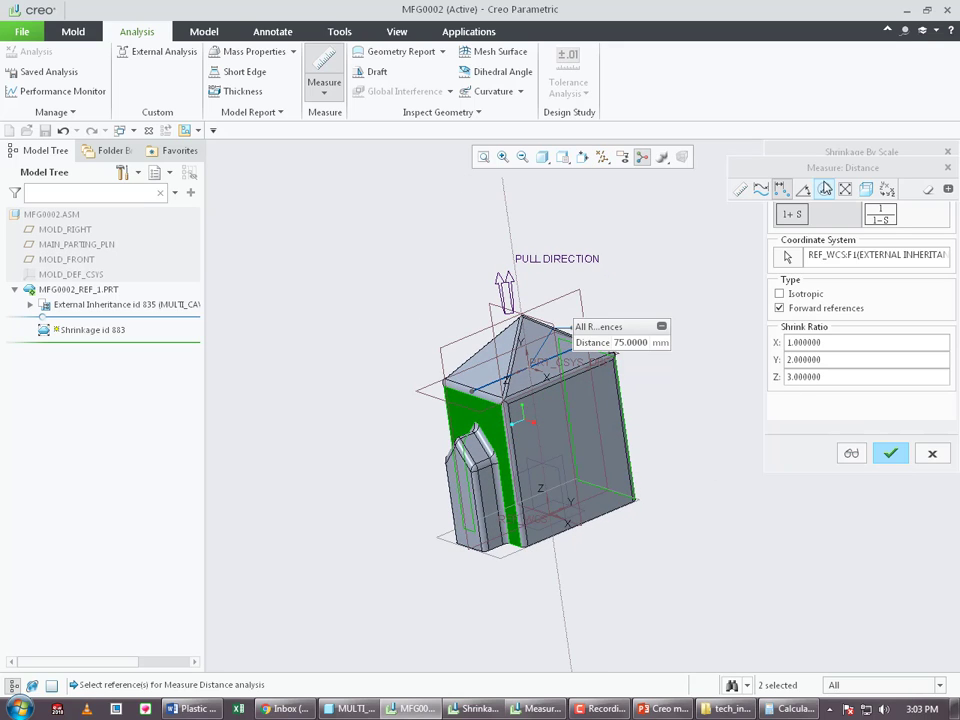
{"action": "left_click_drag", "start_coordinate": [824, 167], "coordinate": [317, 193]}
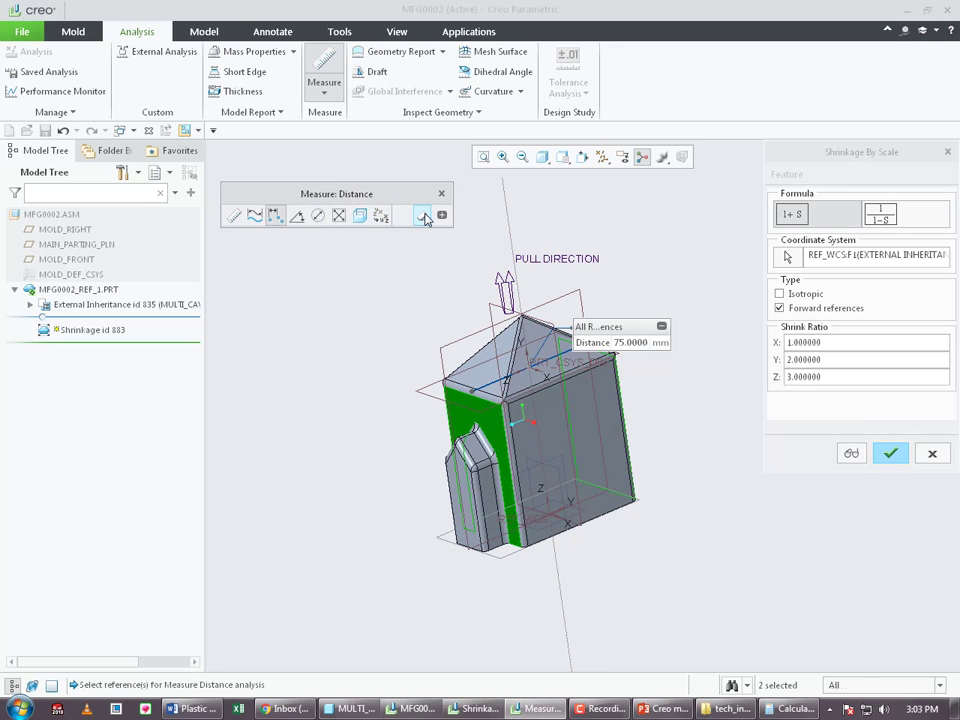
- Measure the previewed part's height from the roof apex to the bottom face along the Z axis, and discard the shrinkage redefinition
{"action": "left_click", "coordinate": [424, 217]}
{"action": "left_click", "coordinate": [523, 318]}
{"action": "middle_click_drag", "start_coordinate": [523, 318], "coordinate": [520, 462]}
{"action": "scroll", "coordinate": [520, 462], "scroll_direction": "down", "scroll_amount": 3}
{"action": "scroll", "coordinate": [534, 444], "scroll_direction": "down", "scroll_amount": 2}
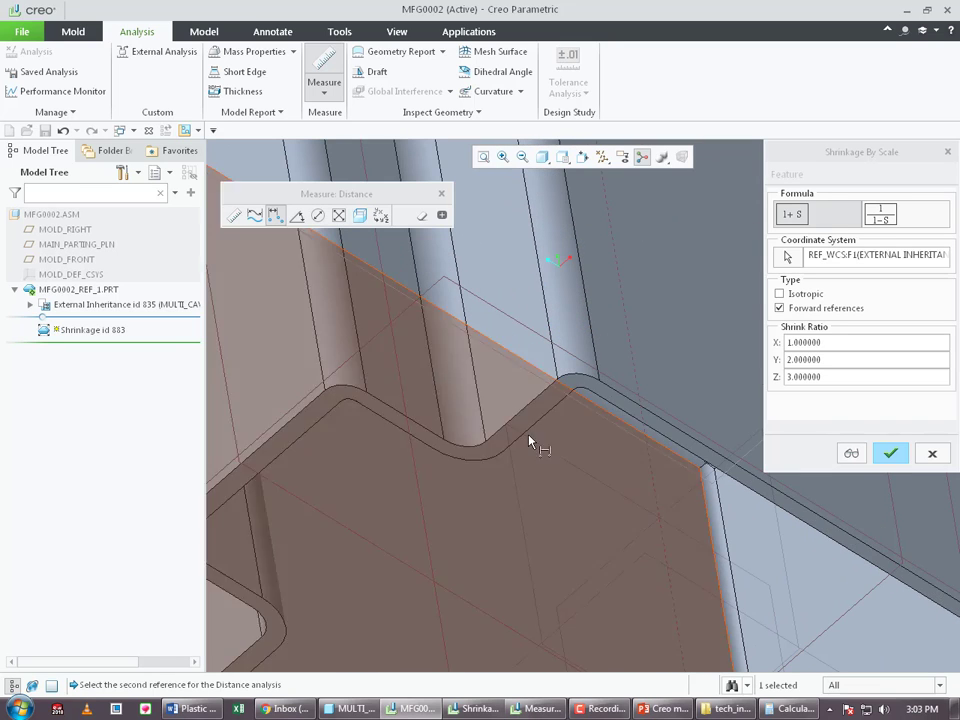
{"action": "left_click", "coordinate": [540, 407]}
{"action": "scroll", "coordinate": [481, 428], "scroll_direction": "up", "scroll_amount": 5}
{"action": "middle_click_drag", "start_coordinate": [482, 427], "coordinate": [529, 202]}
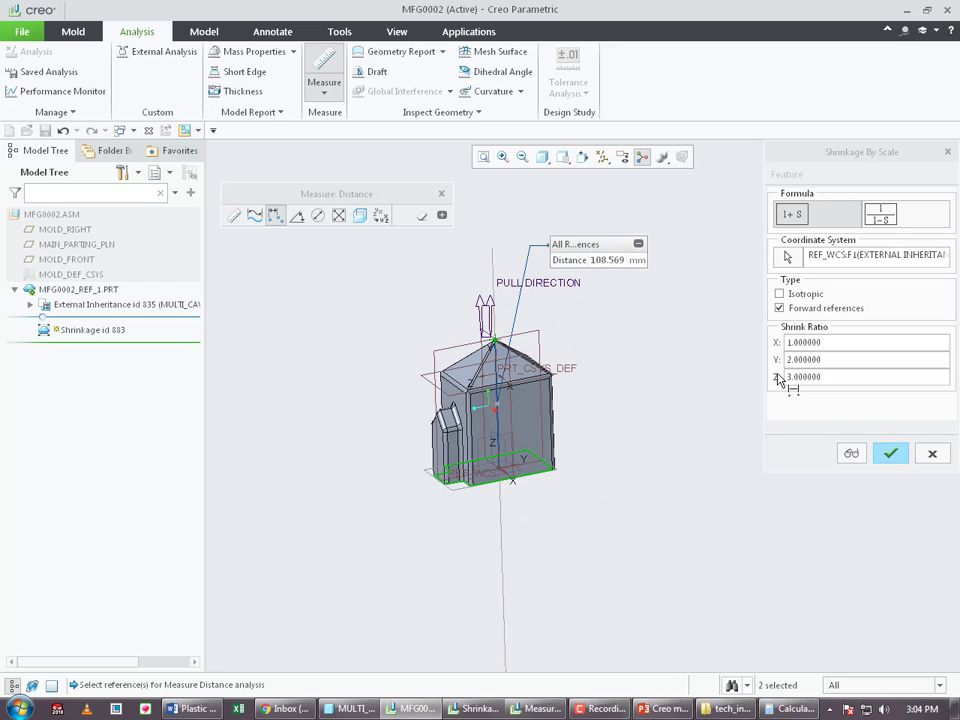
{"action": "left_click", "coordinate": [932, 453]}
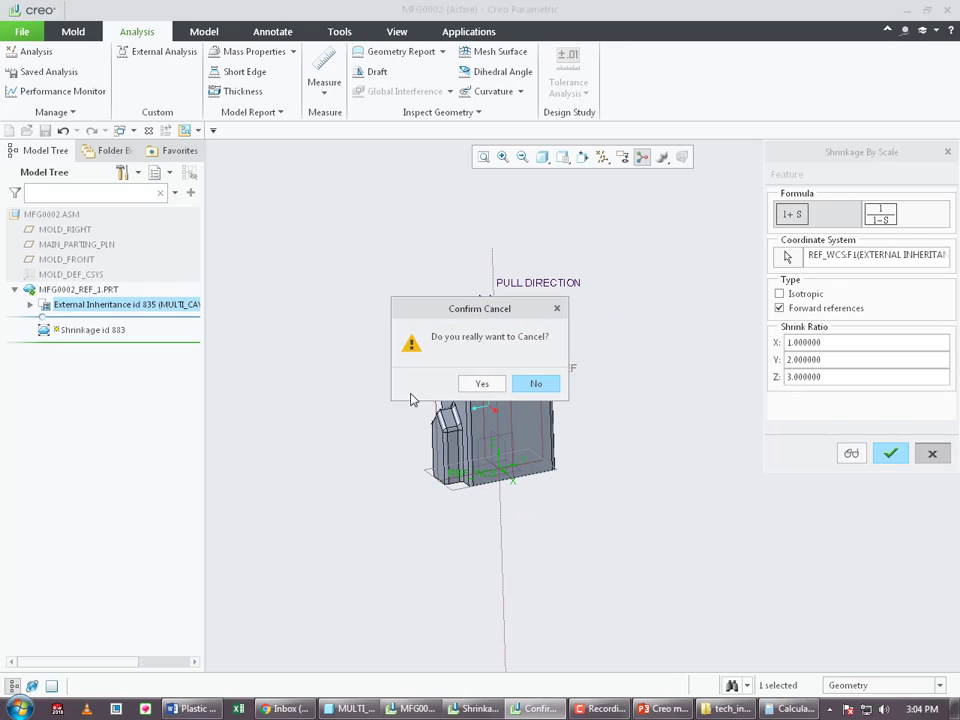
{"action": "left_click", "coordinate": [482, 381]}
- Measure the restored reference model's height from the roof apex to the bottom rim face, and close the measurement
{"action": "scroll", "coordinate": [446, 442], "scroll_direction": "down", "scroll_amount": 6}
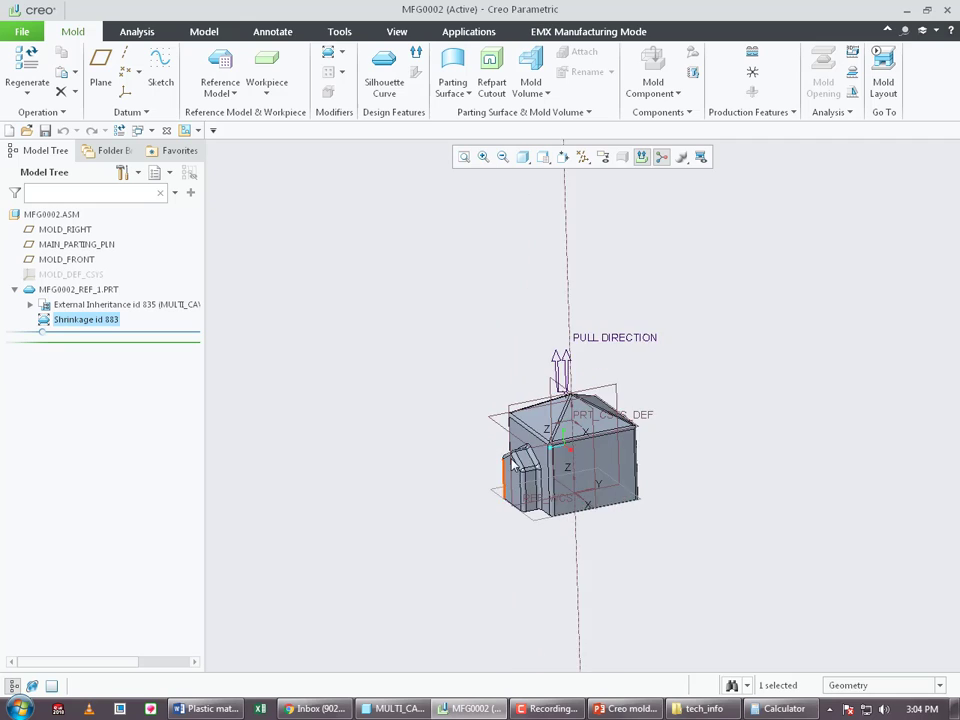
{"action": "left_click", "coordinate": [137, 31]}
{"action": "left_click", "coordinate": [415, 88]}
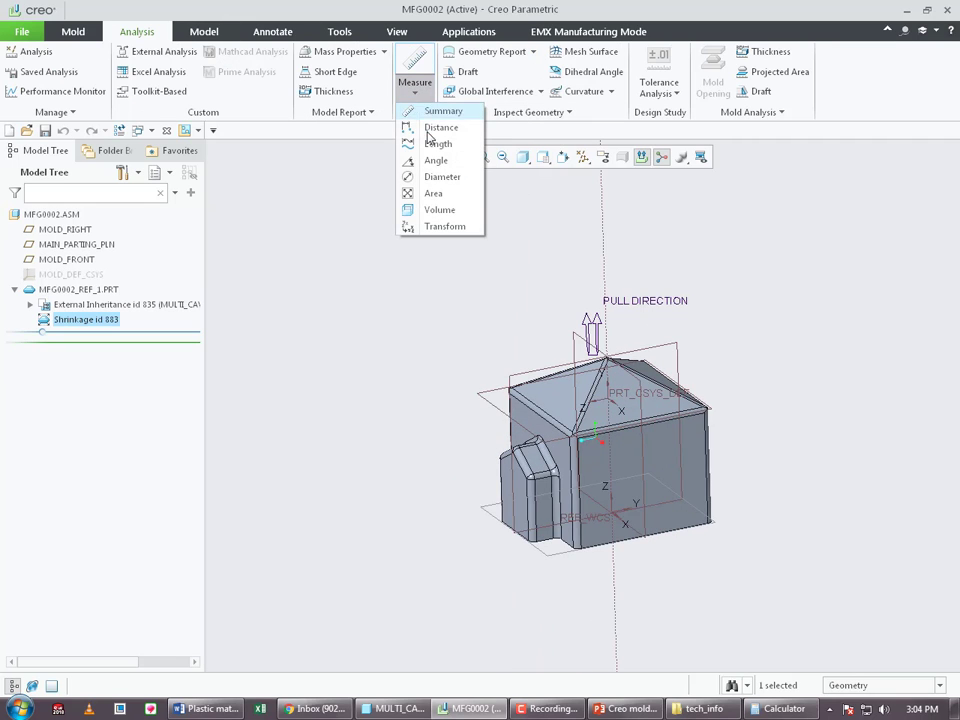
{"action": "left_click", "coordinate": [441, 127]}
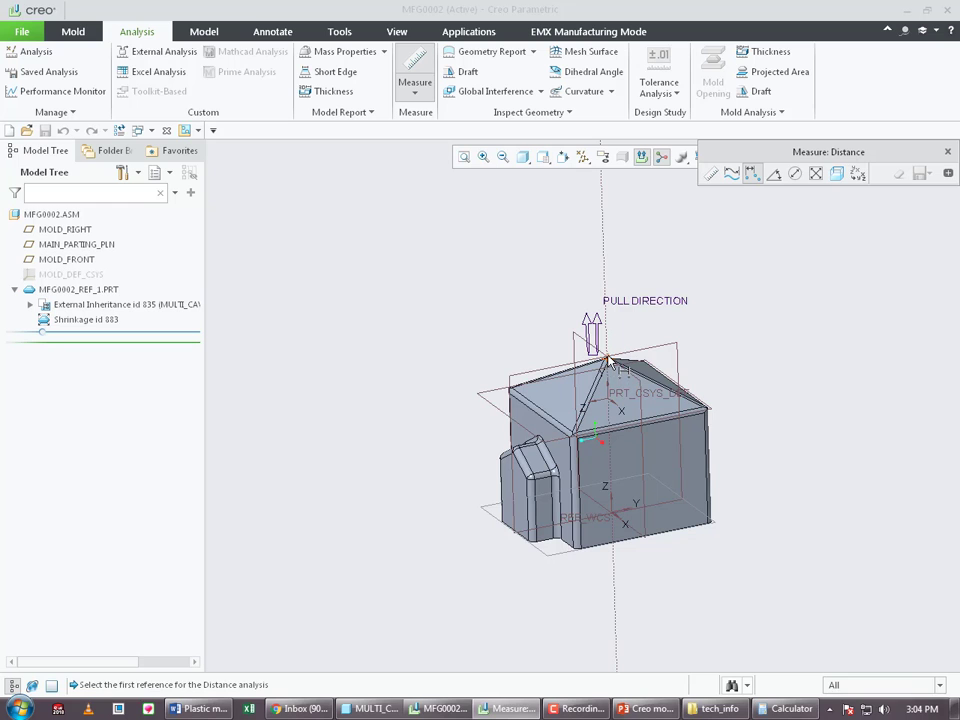
{"action": "left_click", "coordinate": [585, 422]}
{"action": "scroll", "coordinate": [585, 422], "scroll_direction": "up", "scroll_amount": 2}
{"action": "scroll", "coordinate": [590, 421], "scroll_direction": "down", "scroll_amount": 8}
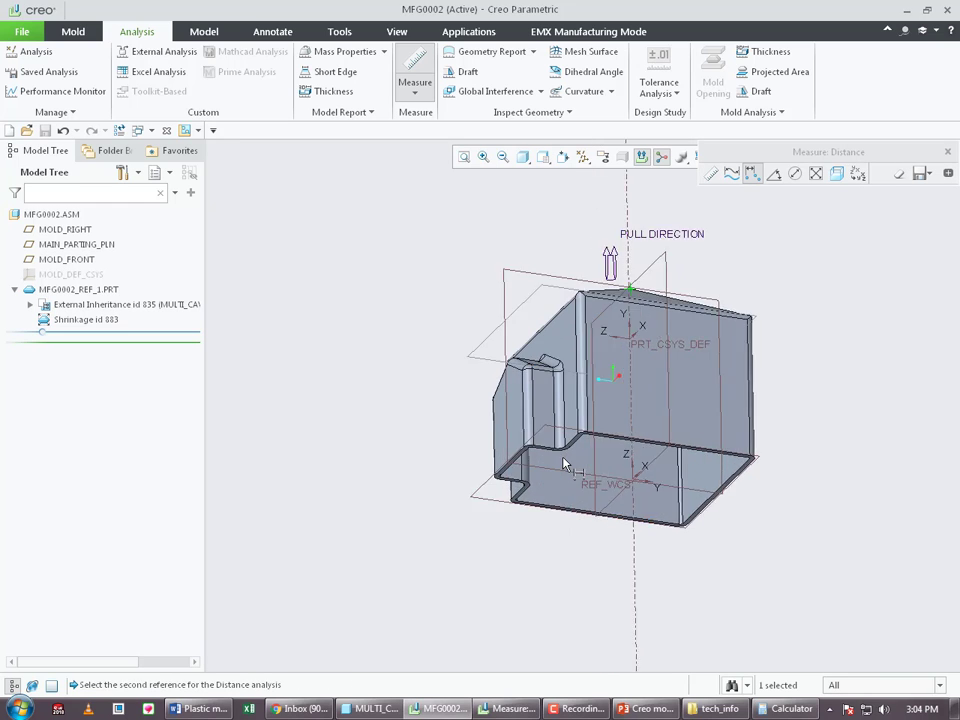
{"action": "scroll", "coordinate": [596, 420], "scroll_direction": "down", "scroll_amount": 5}
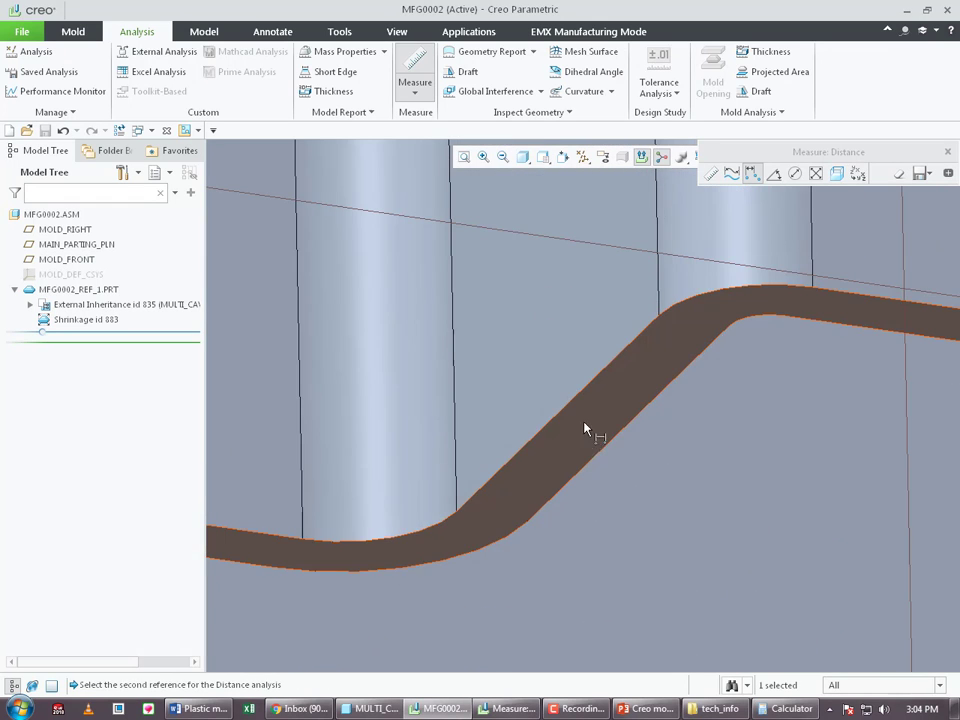
{"action": "left_click", "coordinate": [576, 434]}
{"action": "scroll", "coordinate": [576, 441], "scroll_direction": "up", "scroll_amount": 10}
{"action": "middle_click_drag", "start_coordinate": [576, 441], "coordinate": [848, 216]}
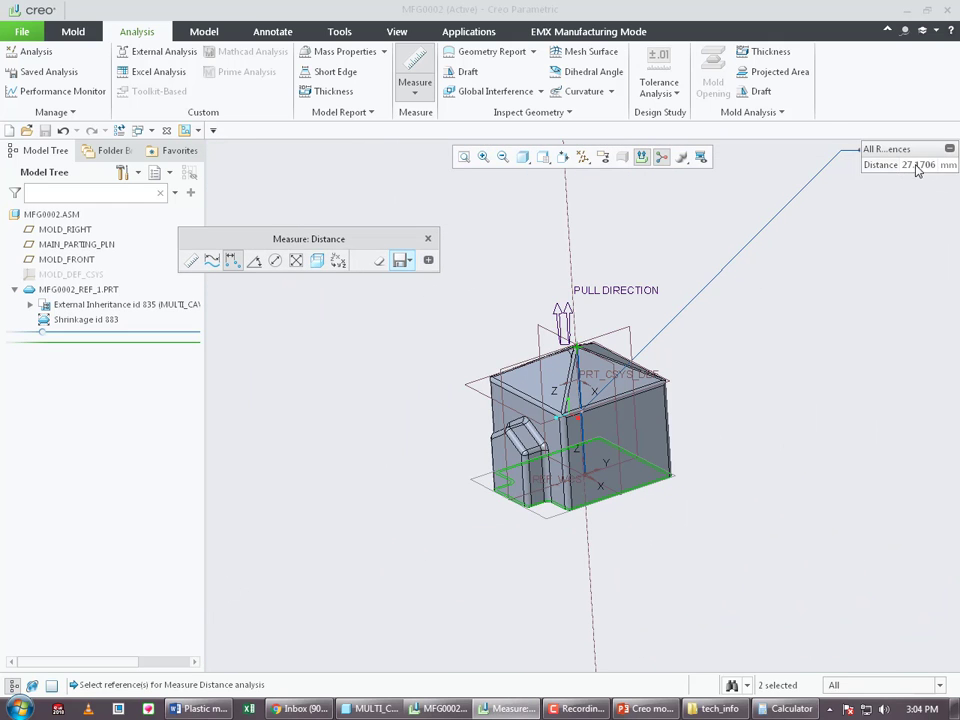
{"action": "left_click", "coordinate": [428, 239]}
- Redefine the shrinkage feature with Isotropic off and shrink ratios X 1, Y 2 and Z 3, and preview the stretched model
{"action": "right_click", "coordinate": [98, 321]}
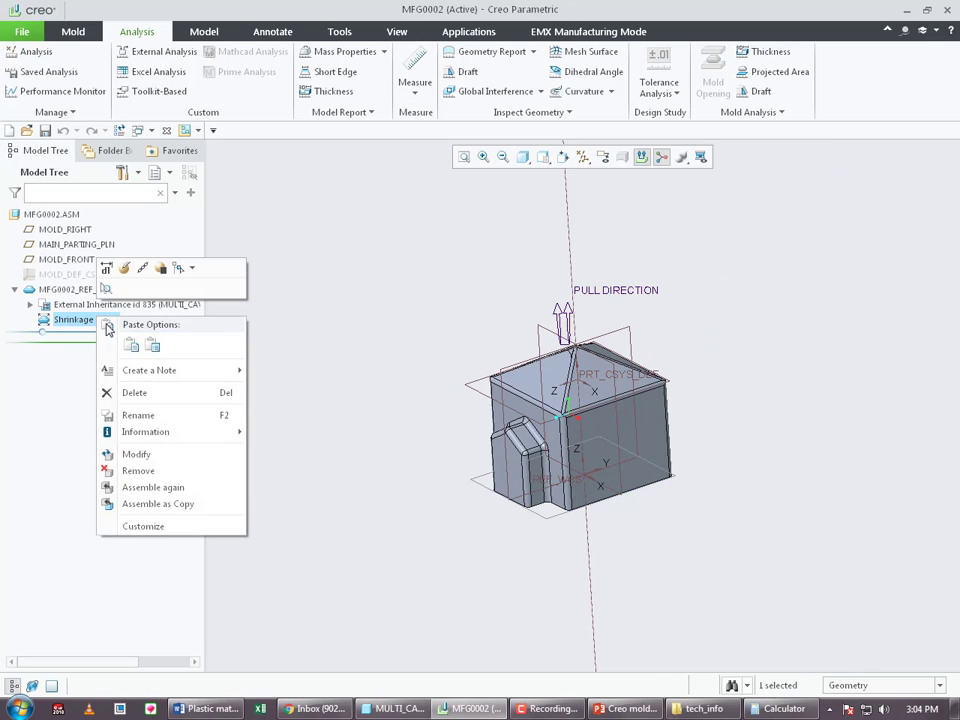
{"action": "left_click", "coordinate": [126, 267]}
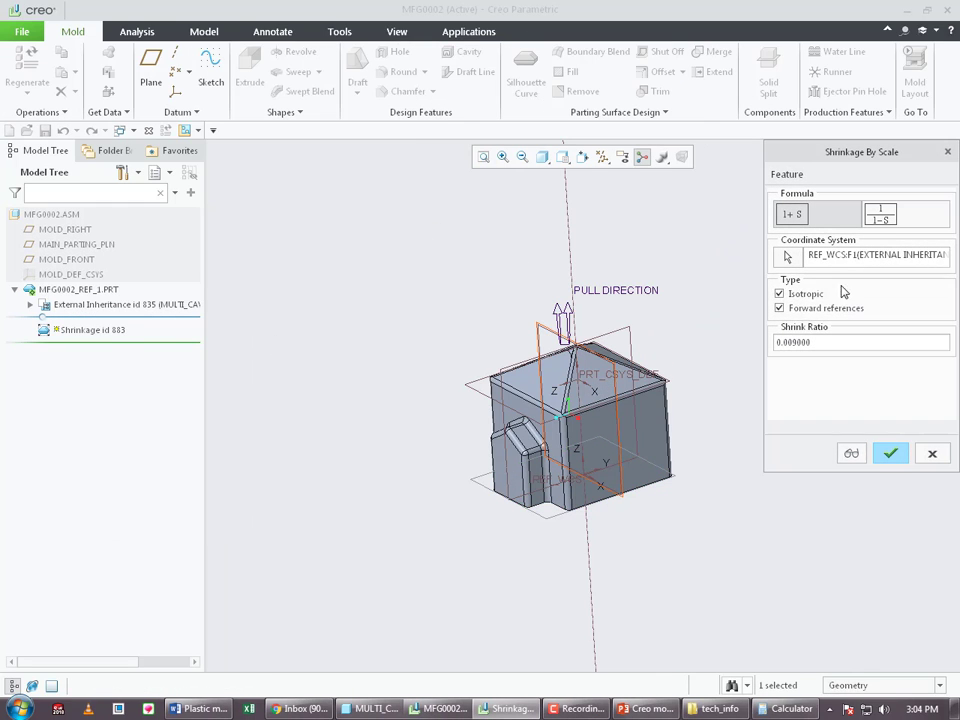
{"action": "left_click", "coordinate": [780, 293]}
{"action": "double_click", "coordinate": [808, 343]}
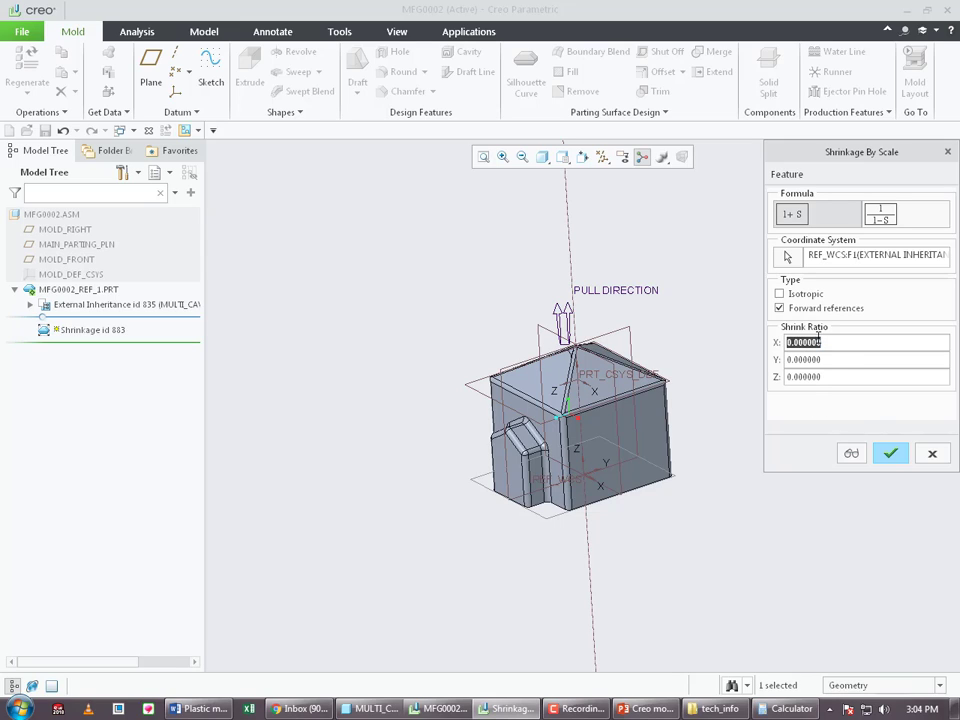
{"action": "type", "text": "1"}
{"action": "double_click", "coordinate": [844, 374]}
{"action": "double_click", "coordinate": [845, 360]}
{"action": "type", "text": "2"}
{"action": "double_click", "coordinate": [848, 375]}
{"action": "type", "text": "3"}
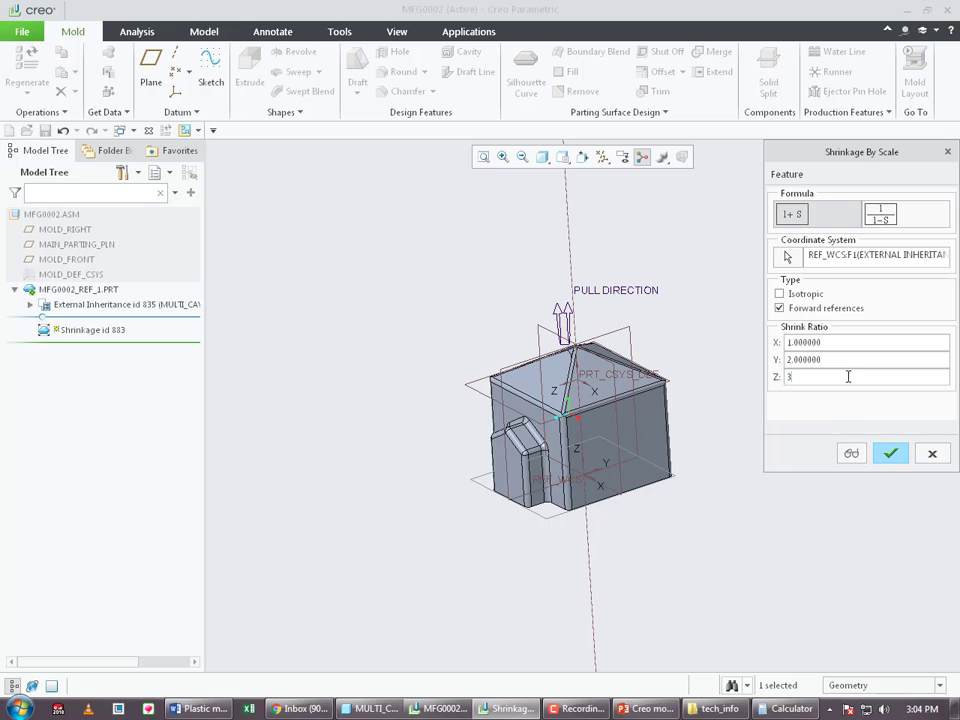
{"action": "key", "text": "Return"}
{"action": "left_click", "coordinate": [851, 454]}
{"action": "middle_click_drag", "start_coordinate": [560, 490], "coordinate": [528, 484]}
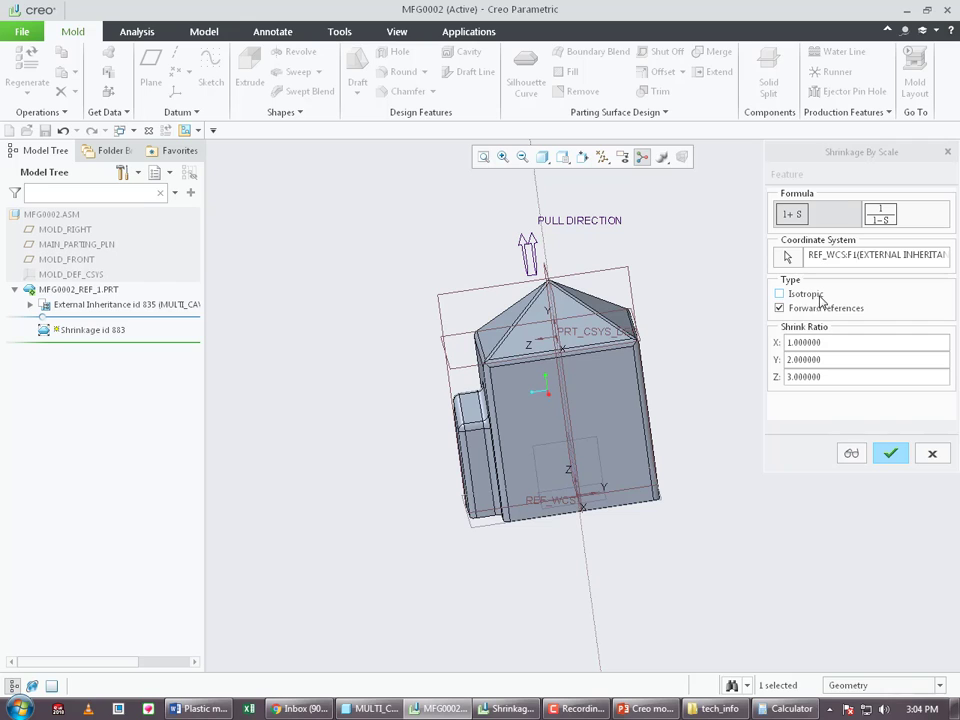
{"action": "middle_click_drag", "start_coordinate": [636, 430], "coordinate": [780, 322]}
{"action": "mouse_move", "coordinate": [573, 375]}
{"action": "middle_mouse_down"}
{"action": "mouse_move", "coordinate": [564, 446]}
{"action": "mouse_move", "coordinate": [560, 410]}
{"action": "mouse_move", "coordinate": [587, 388]}
{"action": "middle_mouse_up"}
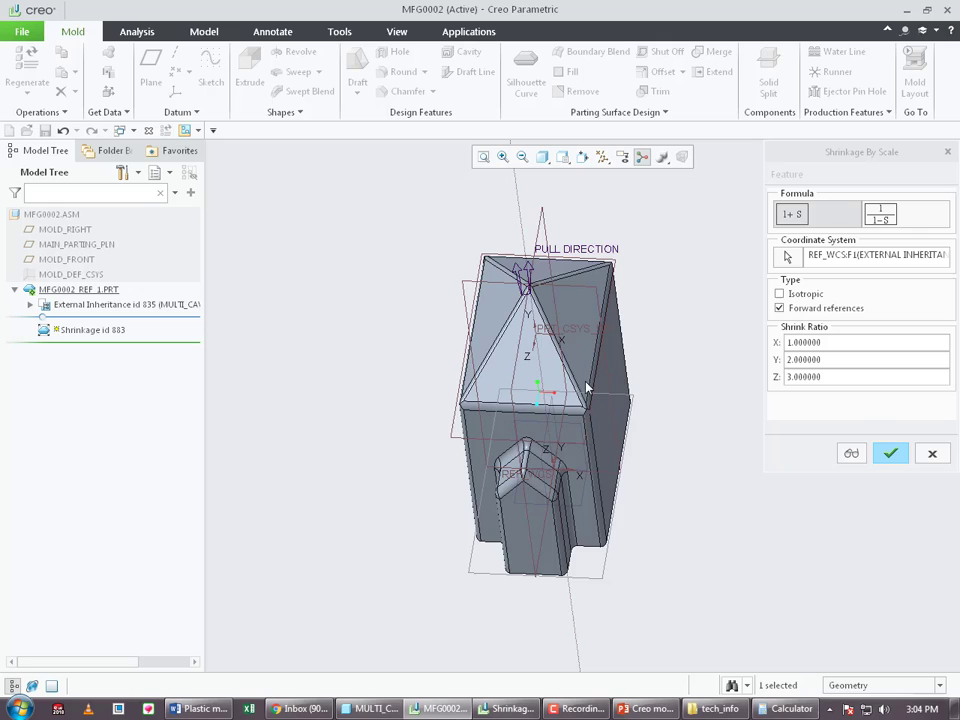
- Turn the Isotropic option back on, preview the uniformly scaled reference model, and accept the redefined shrinkage feature
{"action": "left_click", "coordinate": [790, 295]}
{"action": "left_click_drag", "start_coordinate": [825, 343], "coordinate": [736, 343]}
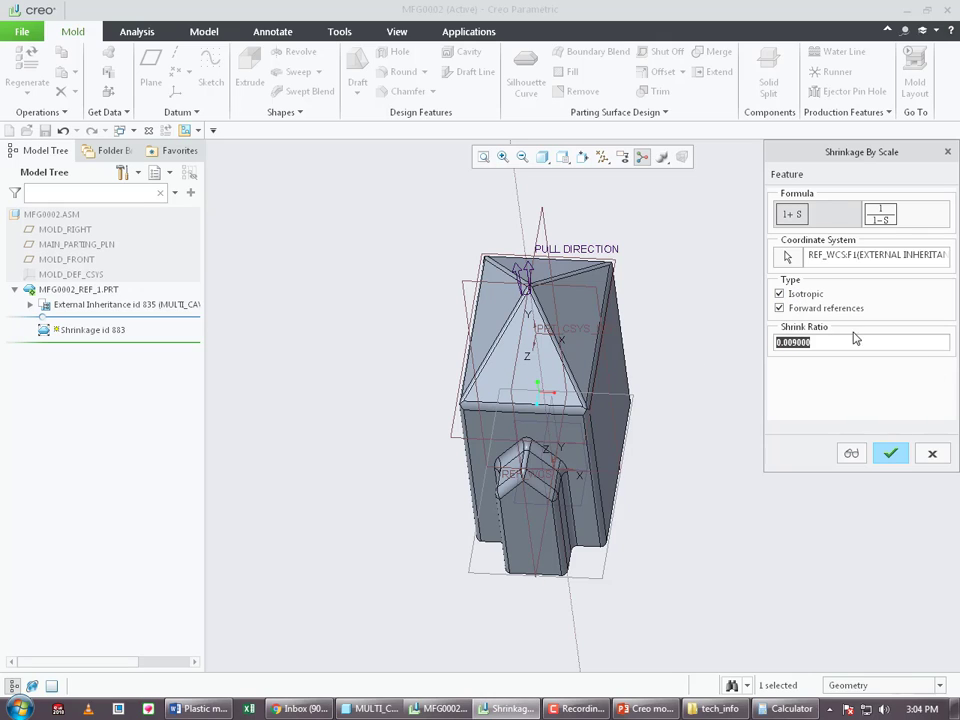
{"action": "left_click", "coordinate": [850, 454]}
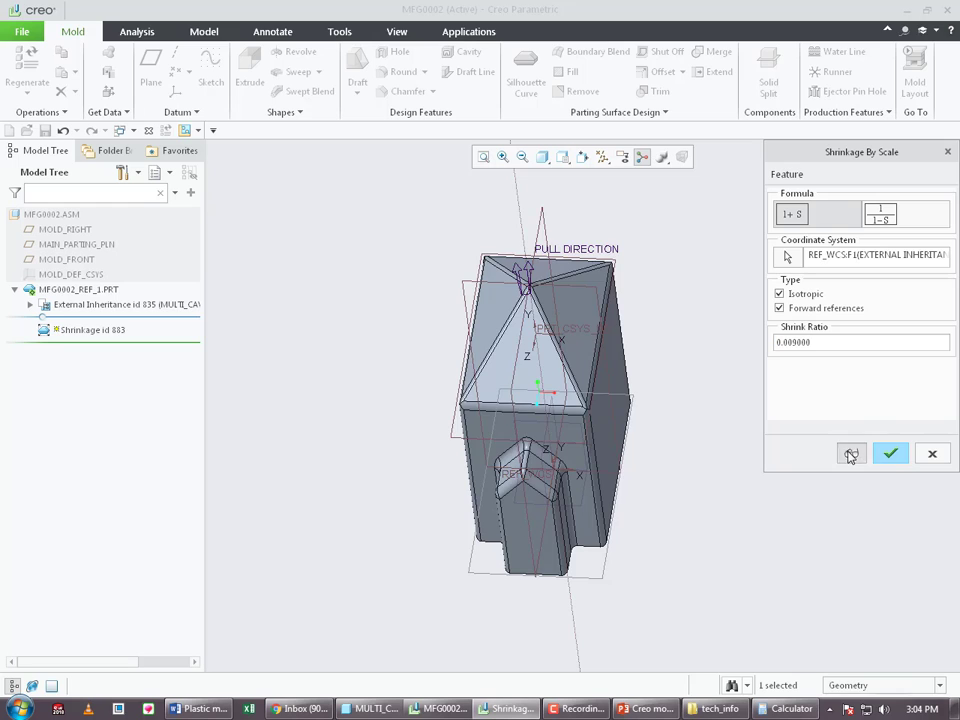
{"action": "scroll", "coordinate": [553, 488], "scroll_direction": "up", "scroll_amount": 4}
{"action": "middle_click_drag", "start_coordinate": [470, 512], "coordinate": [455, 468]}
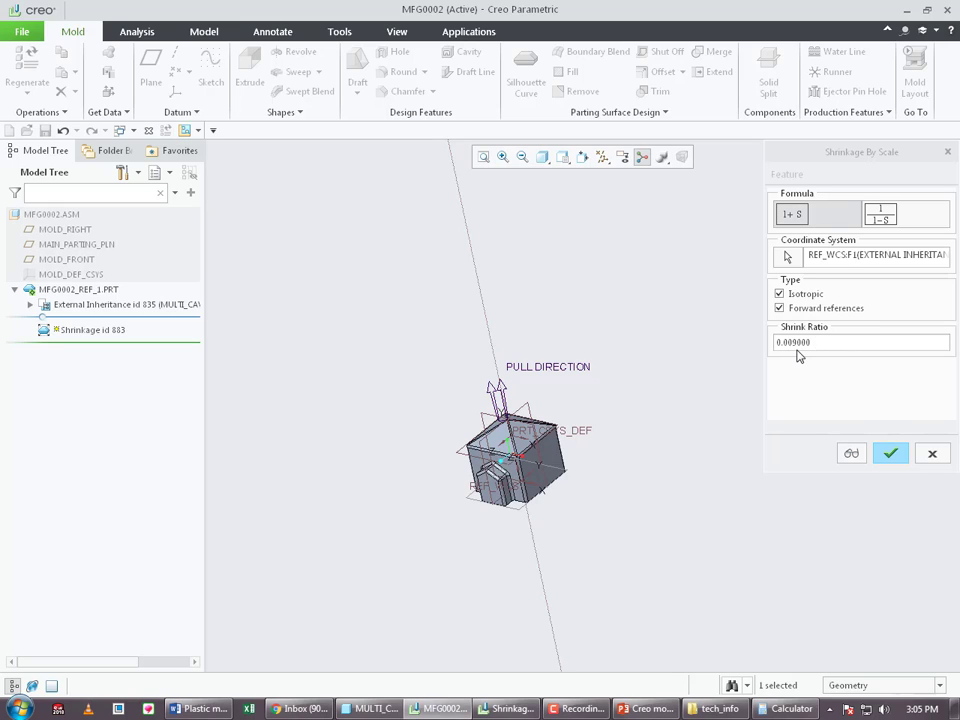
{"action": "left_click", "coordinate": [828, 343]}
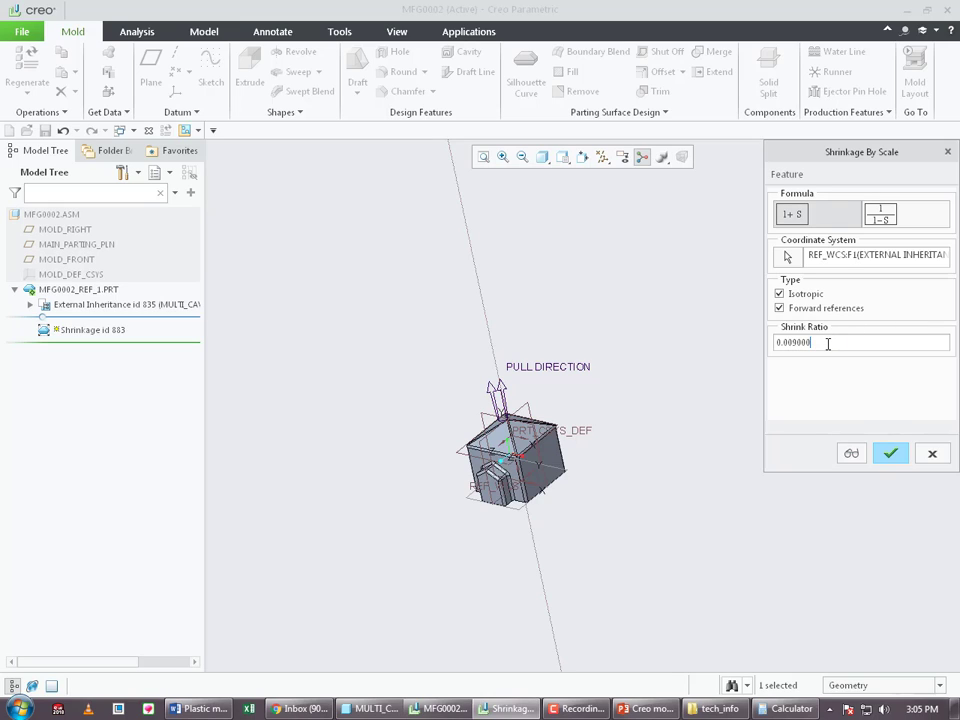
{"action": "left_click", "coordinate": [894, 455]}
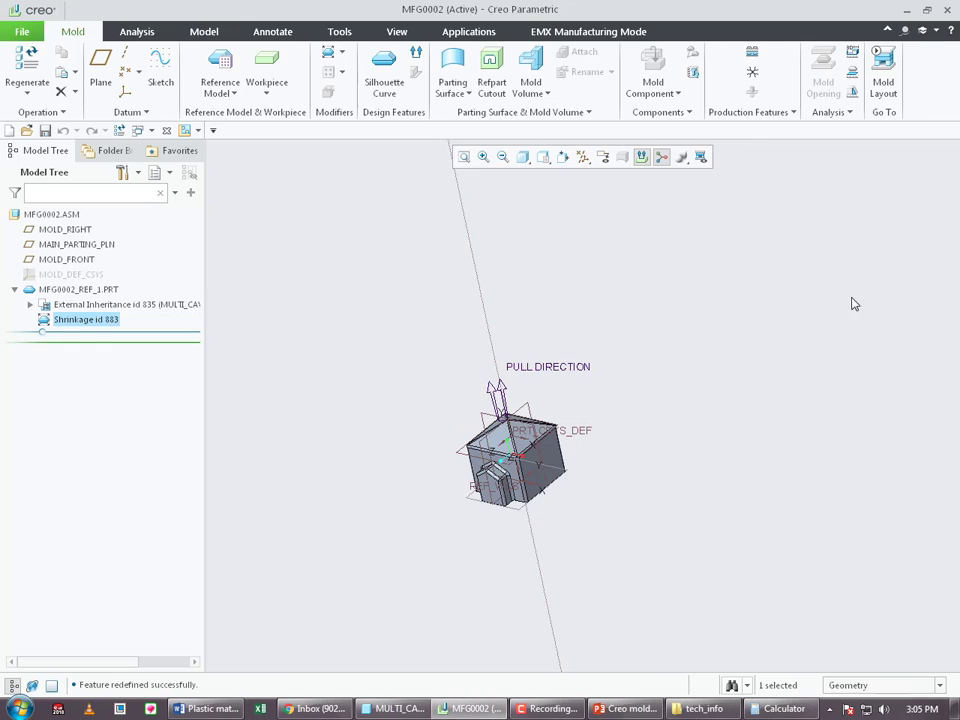
- Review the shrinkage information report for the formula, coordinate system and X, Y, Z factors, and close it
{"action": "left_click", "coordinate": [840, 113]}
{"action": "left_click", "coordinate": [836, 180]}
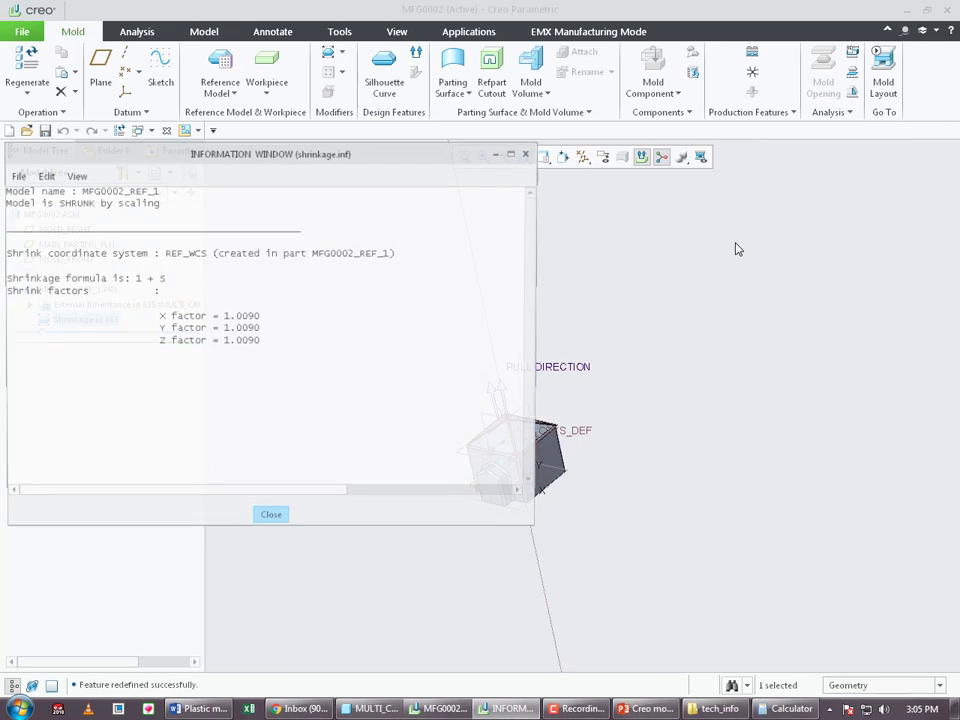
{"action": "middle_click_drag", "start_coordinate": [643, 436], "coordinate": [662, 465], "text": "shift"}
{"action": "scroll", "coordinate": [590, 475], "scroll_direction": "down", "scroll_amount": 4}
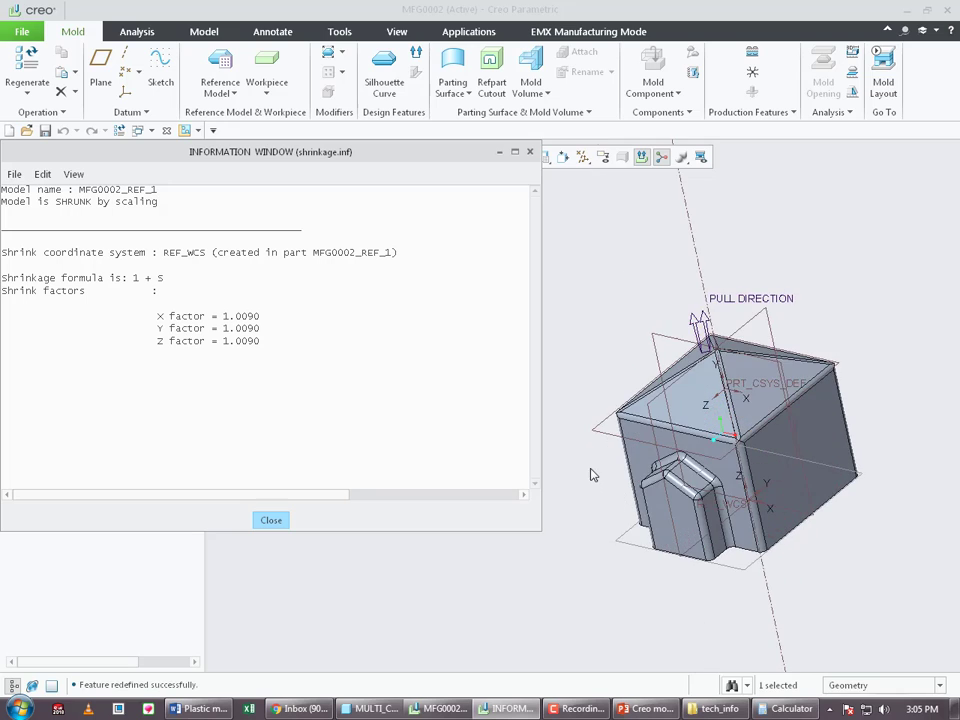
{"action": "scroll", "coordinate": [625, 473], "scroll_direction": "up", "scroll_amount": 3}
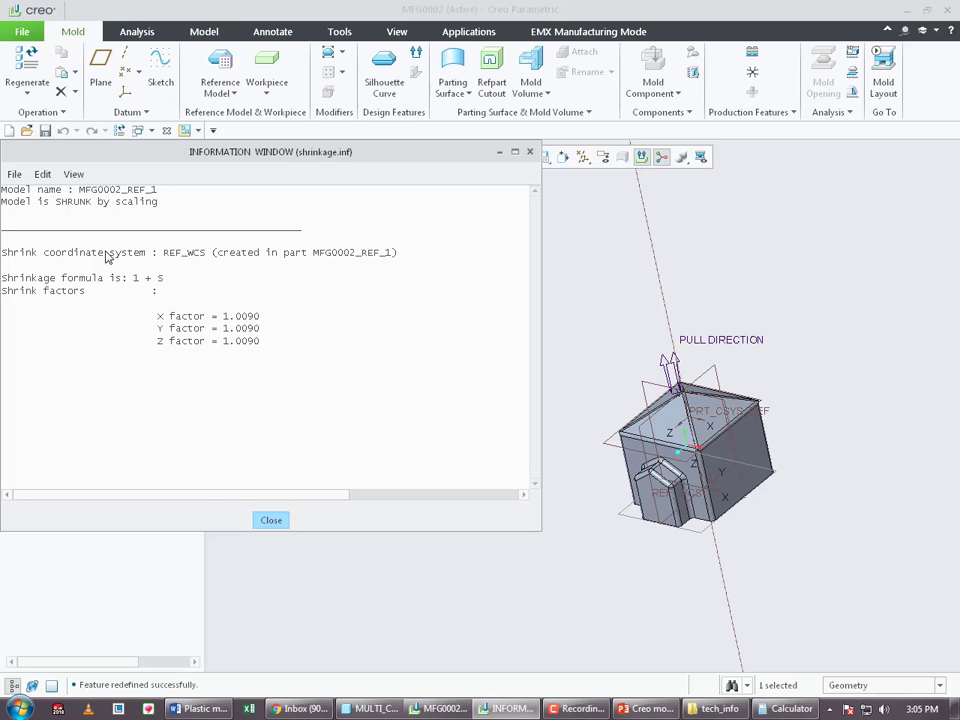
{"action": "left_click_drag", "start_coordinate": [124, 158], "coordinate": [222, 174]}
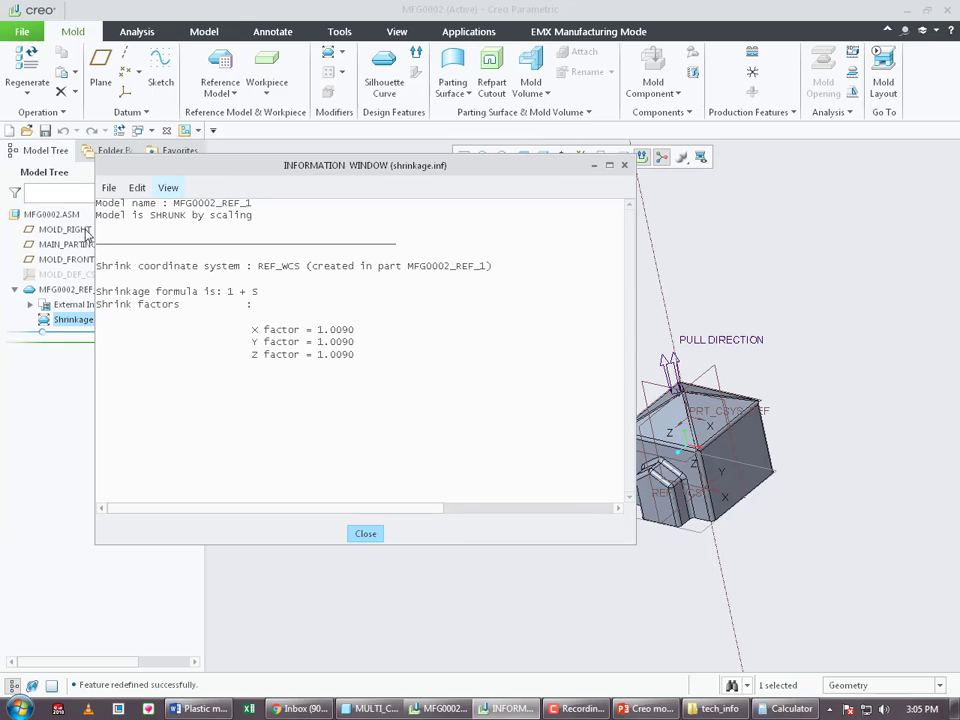
{"action": "left_click", "coordinate": [620, 167]}
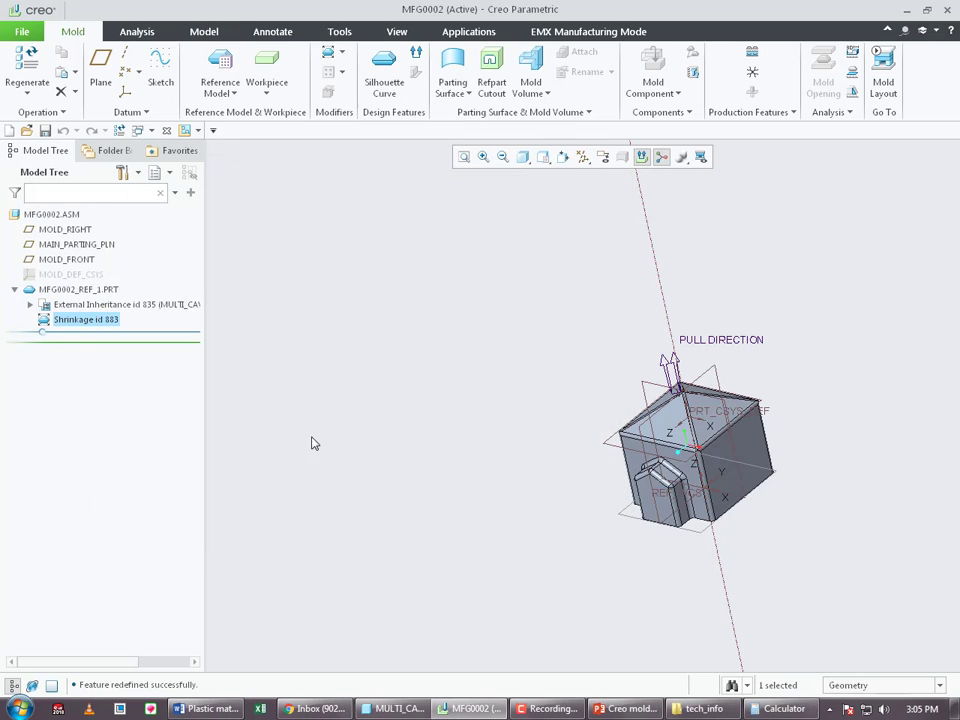
{"action": "key", "text": "ctrl+d"}
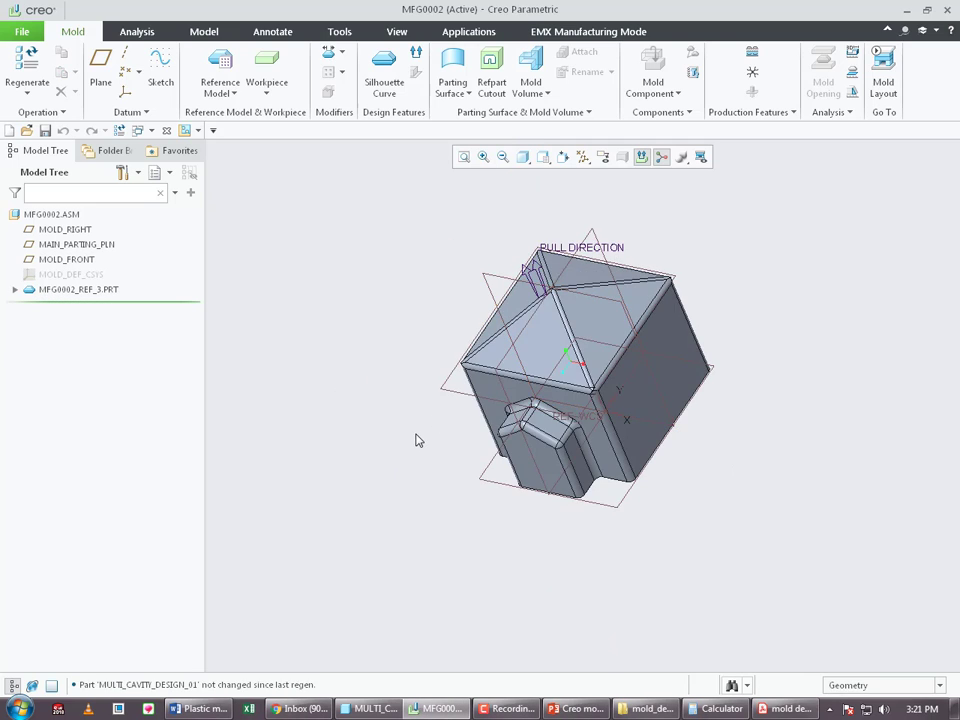
{"action": "scroll", "coordinate": [418, 444], "scroll_direction": "down", "scroll_amount": 3}
{"action": "scroll", "coordinate": [418, 446], "scroll_direction": "up", "scroll_amount": 3}
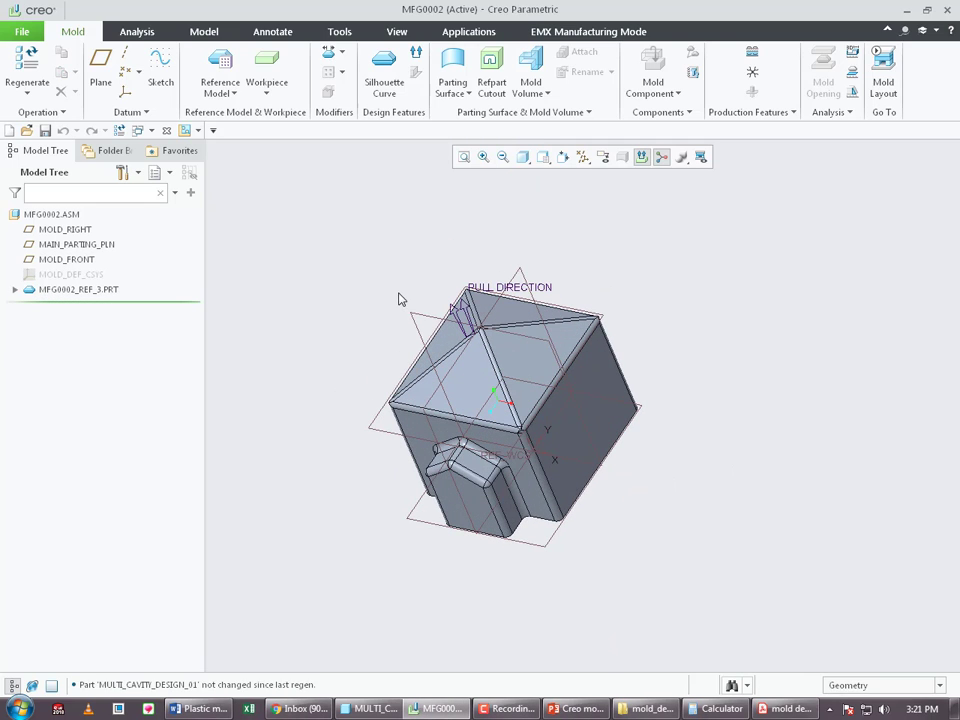
{"action": "left_click", "coordinate": [343, 55]}
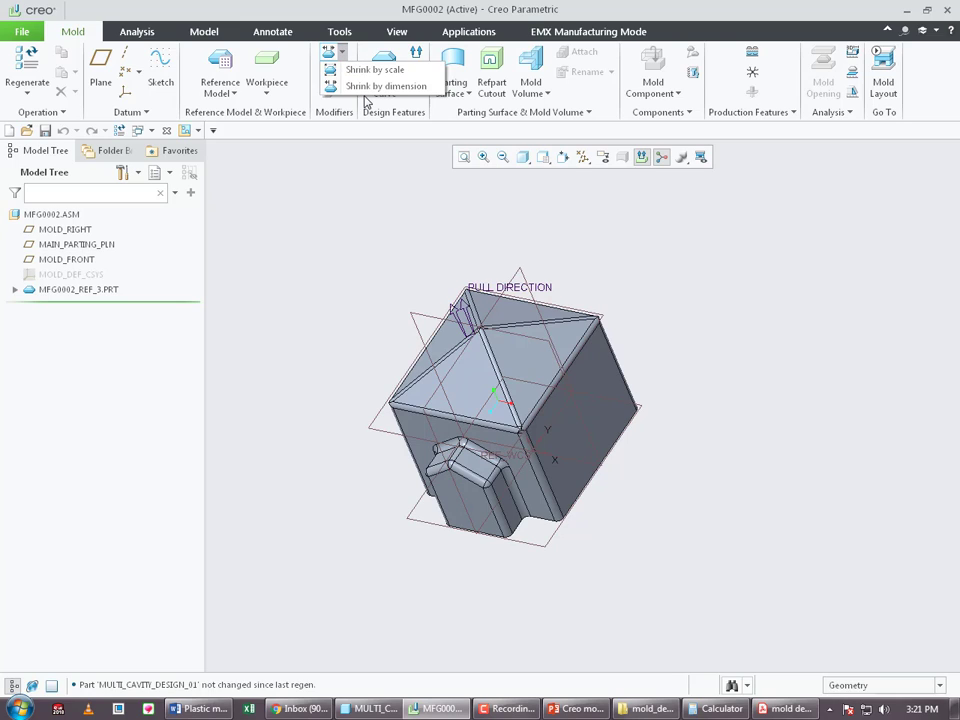
{"action": "left_click", "coordinate": [403, 238]}
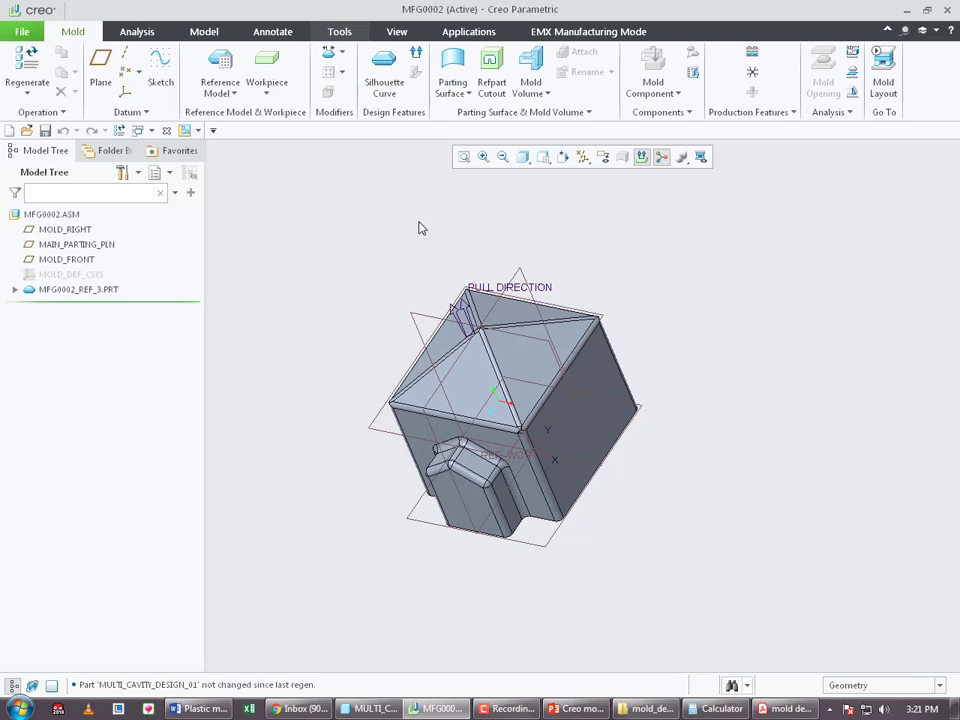
{"action": "left_click", "coordinate": [342, 53]}
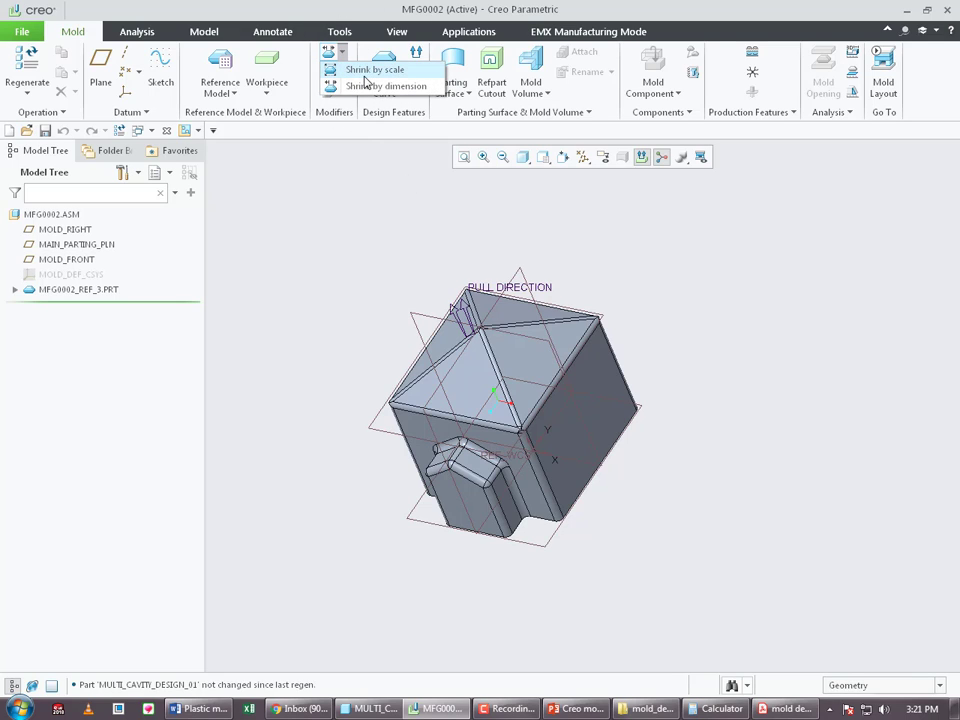
{"action": "left_click", "coordinate": [332, 185]}
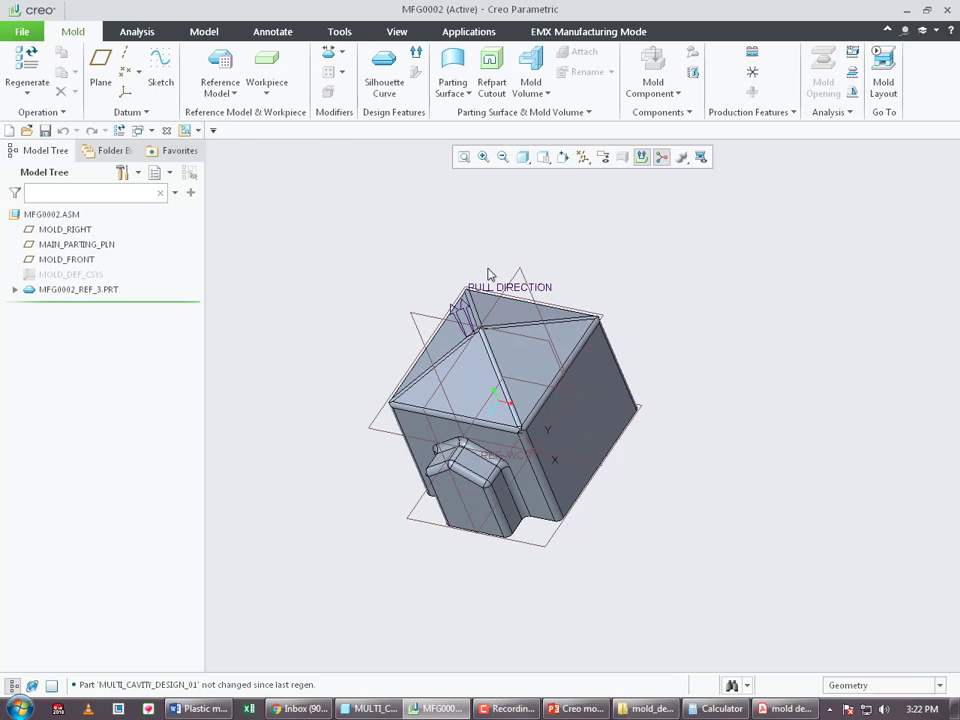
- Switch to the MULTI_CAVITY_DESIGN_01 part, bring up its modeling commands and examine the original design geometry
{"action": "left_click", "coordinate": [378, 708]}
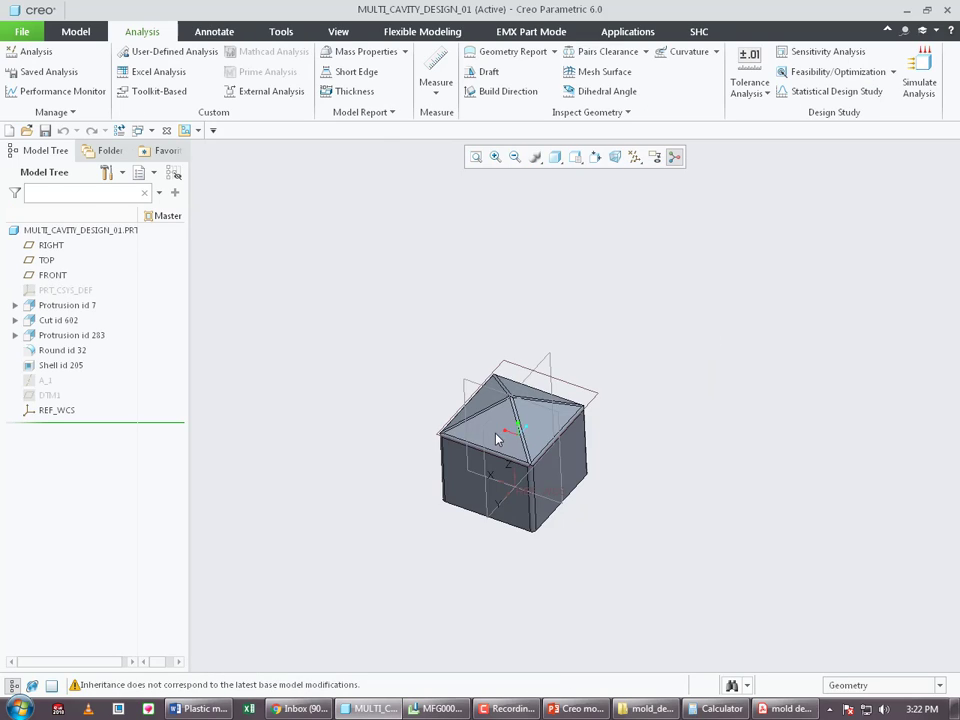
{"action": "middle_click_drag", "start_coordinate": [486, 439], "coordinate": [613, 343]}
{"action": "left_click", "coordinate": [100, 35]}
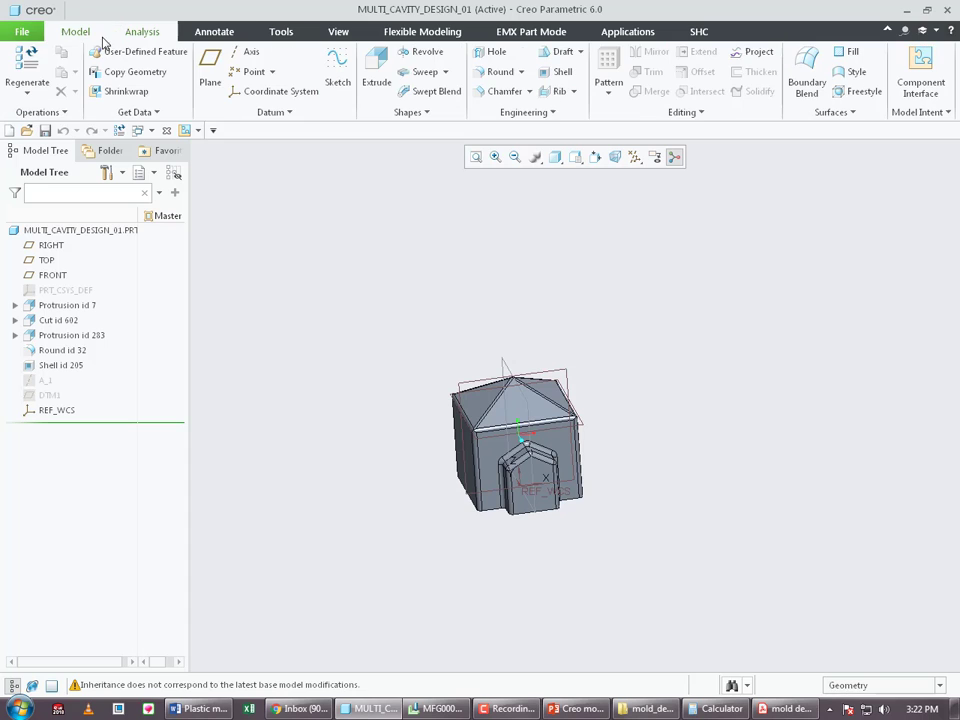
{"action": "middle_click_drag", "start_coordinate": [546, 456], "coordinate": [488, 494]}
{"action": "scroll", "coordinate": [471, 533], "scroll_direction": "down", "scroll_amount": 3}
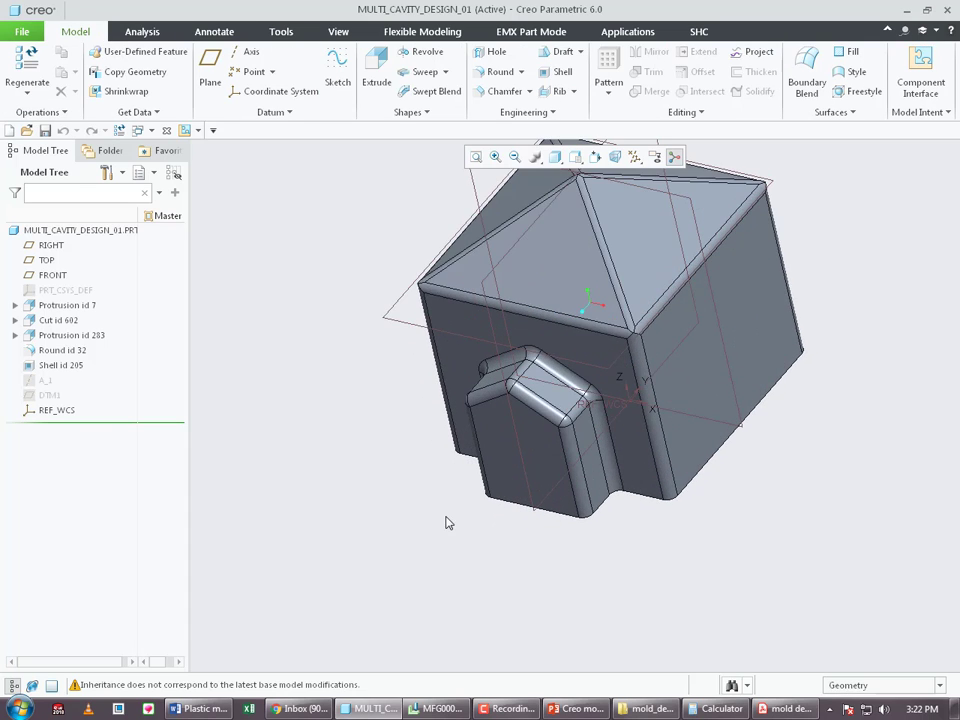
{"action": "scroll", "coordinate": [448, 523], "scroll_direction": "up", "scroll_amount": 2}
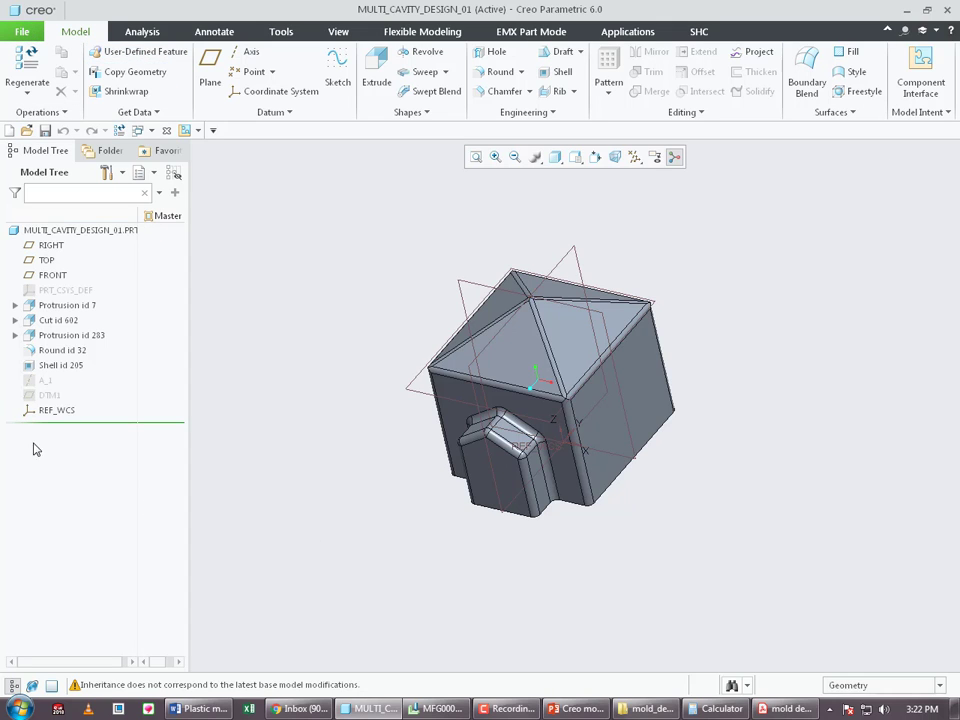
- Bring up the shrinkage settings in the part's Model Properties, discard the by-scaling definition and choose shrinkage by dimension instead
{"action": "left_click", "coordinate": [21, 31]}
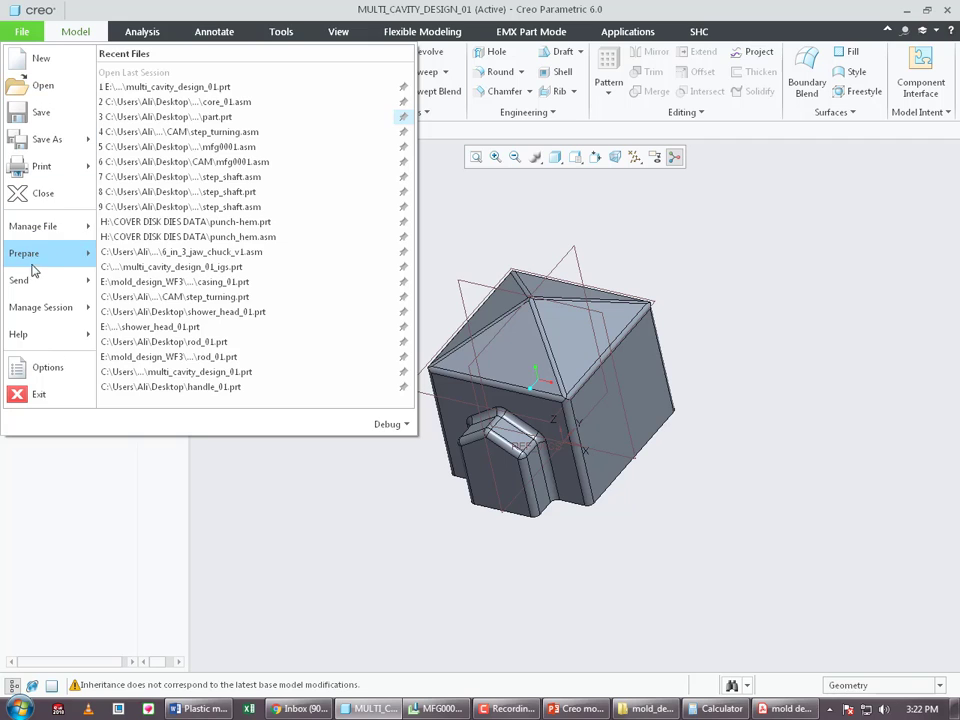
{"action": "mouse_move", "coordinate": [43, 257]}
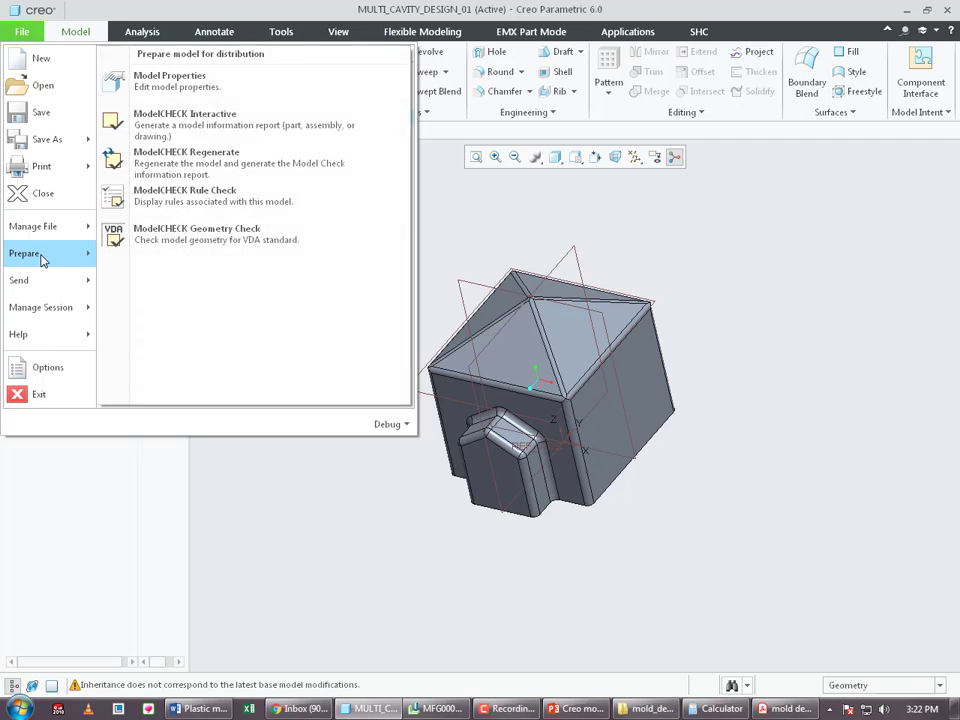
{"action": "left_click", "coordinate": [199, 87]}
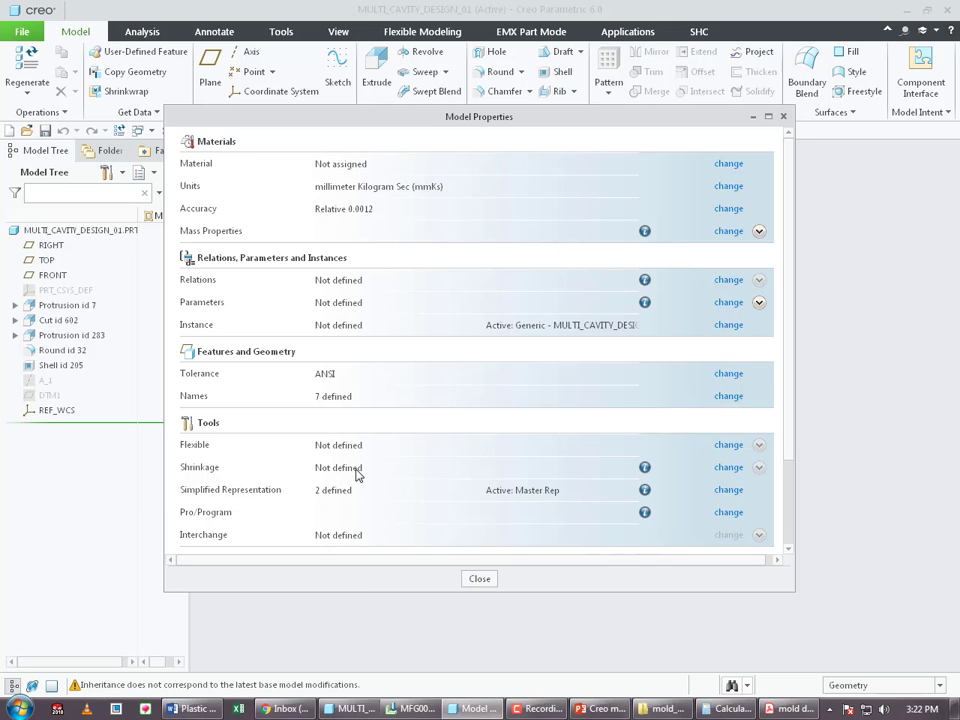
{"action": "left_click", "coordinate": [733, 468]}
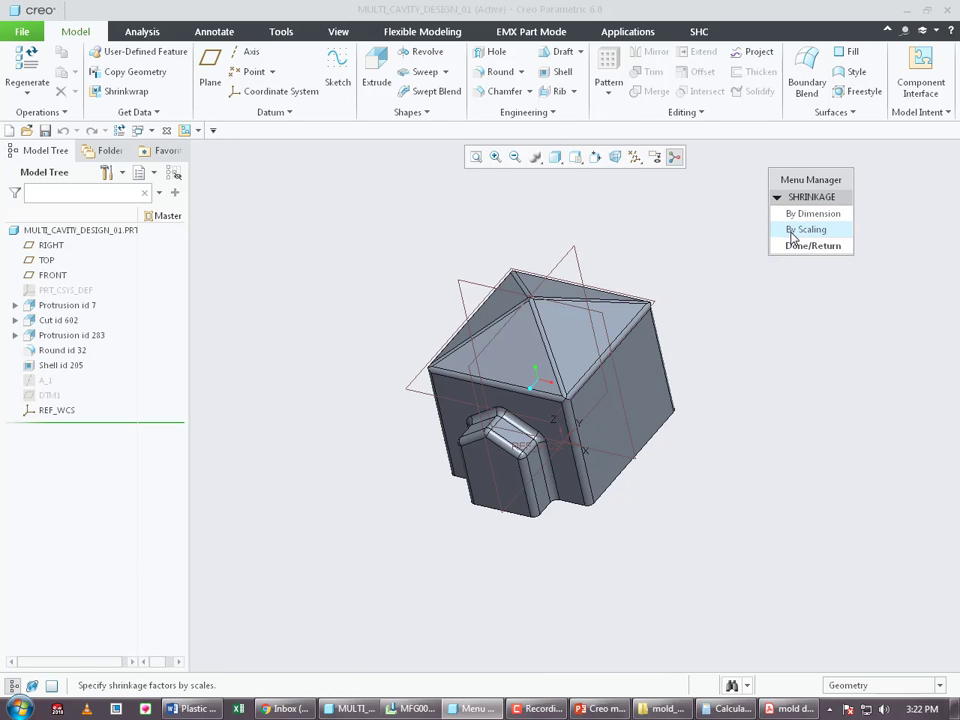
{"action": "left_click", "coordinate": [792, 231]}
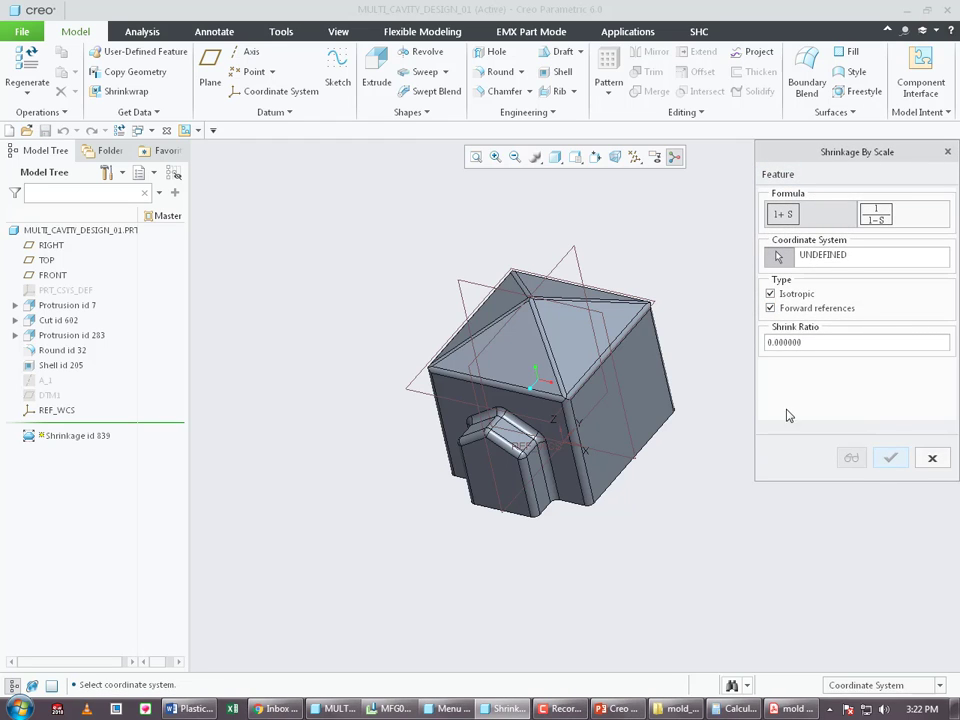
{"action": "left_click", "coordinate": [932, 457]}
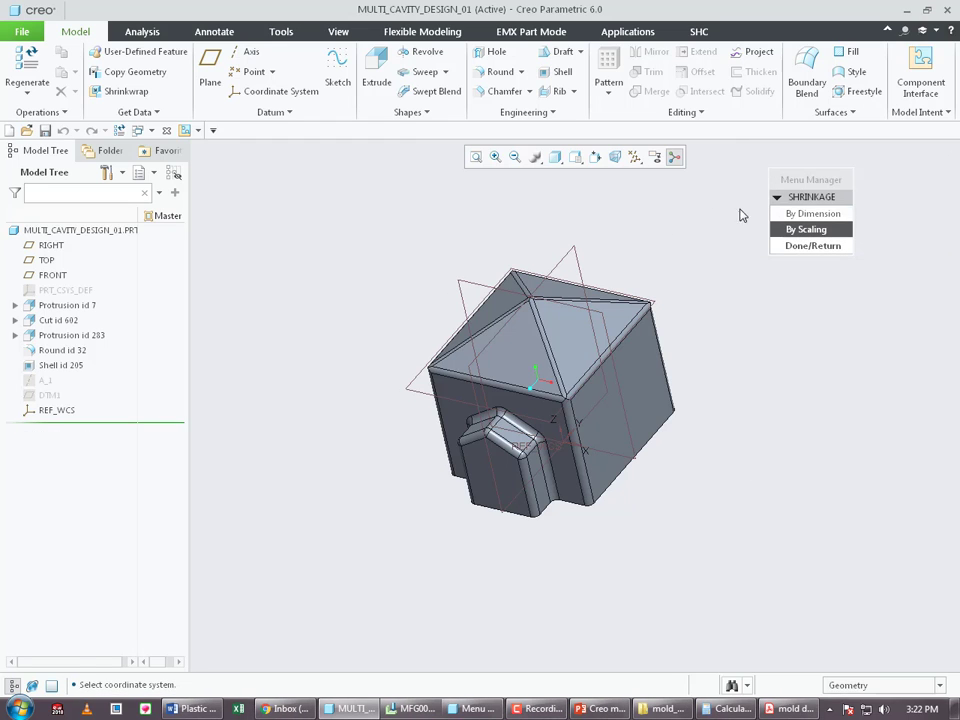
{"action": "left_click", "coordinate": [815, 214]}
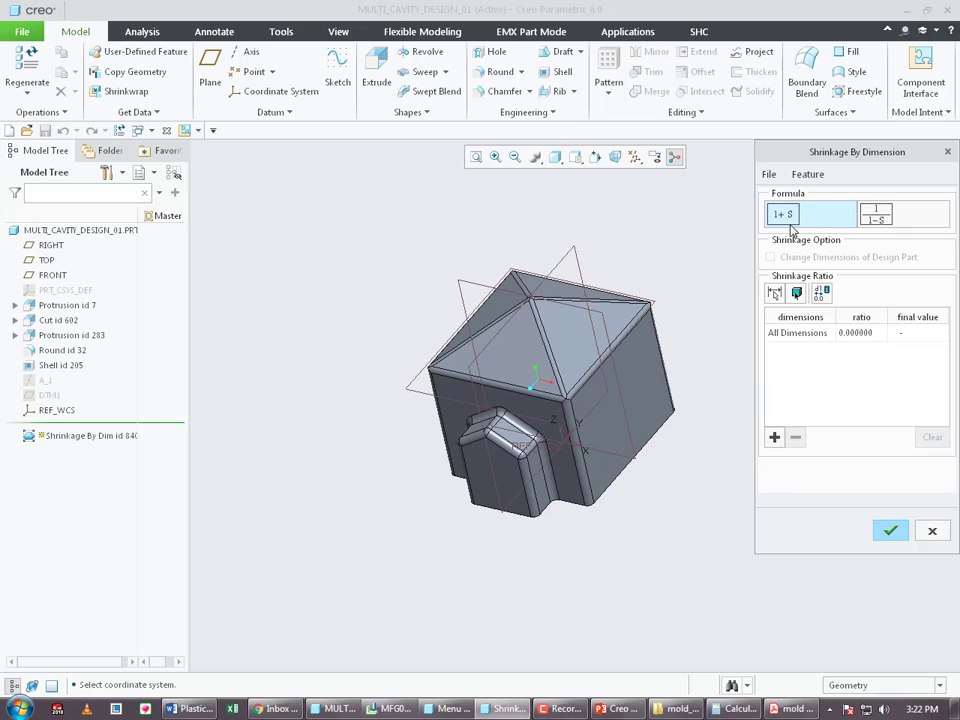
- Set the shrink ratio for all dimensions to 0.5 with the 1+S formula, accept the feature and close the model properties
{"action": "scroll", "coordinate": [424, 379], "scroll_direction": "up", "scroll_amount": 3}
{"action": "scroll", "coordinate": [460, 367], "scroll_direction": "down", "scroll_amount": 3}
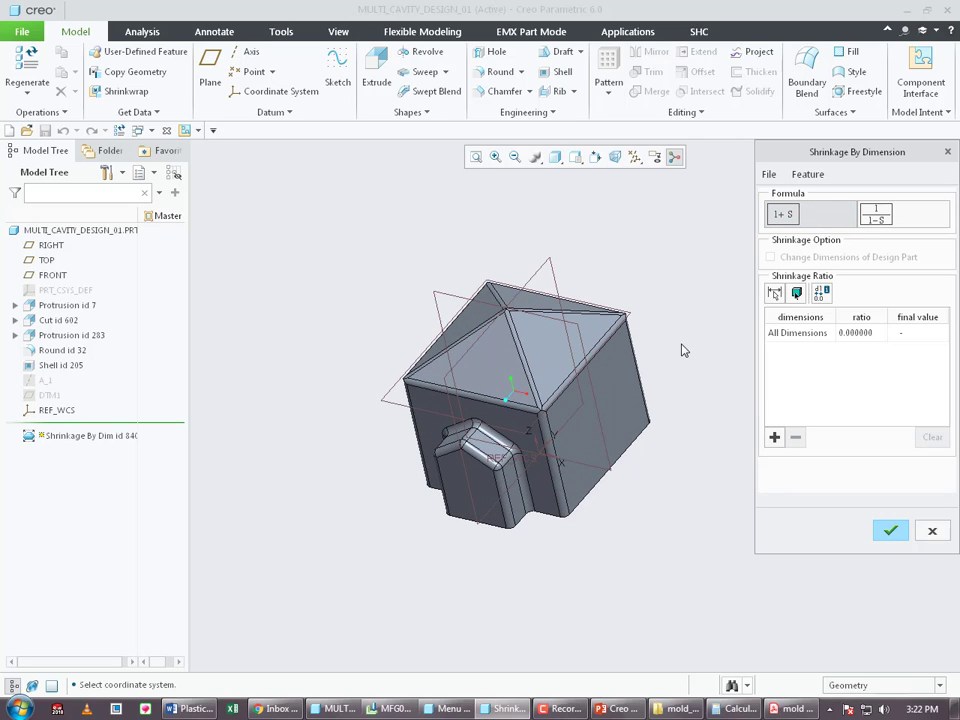
{"action": "double_click", "coordinate": [856, 333]}
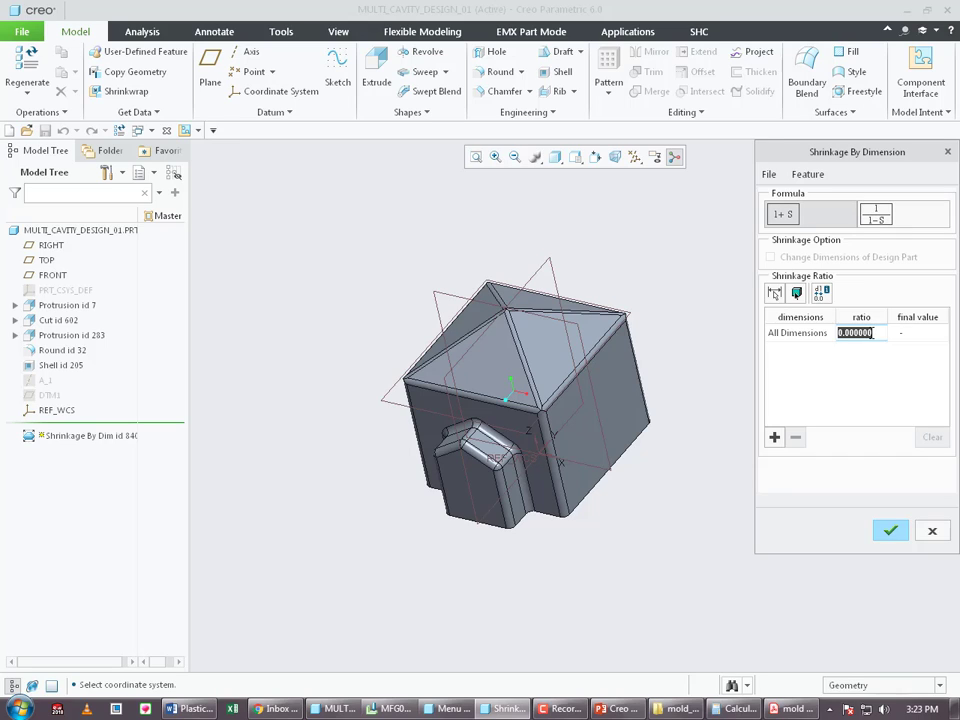
{"action": "left_click", "coordinate": [872, 333]}
{"action": "double_click", "coordinate": [873, 331]}
{"action": "type", "text": "0.5"}
{"action": "left_click", "coordinate": [884, 365]}
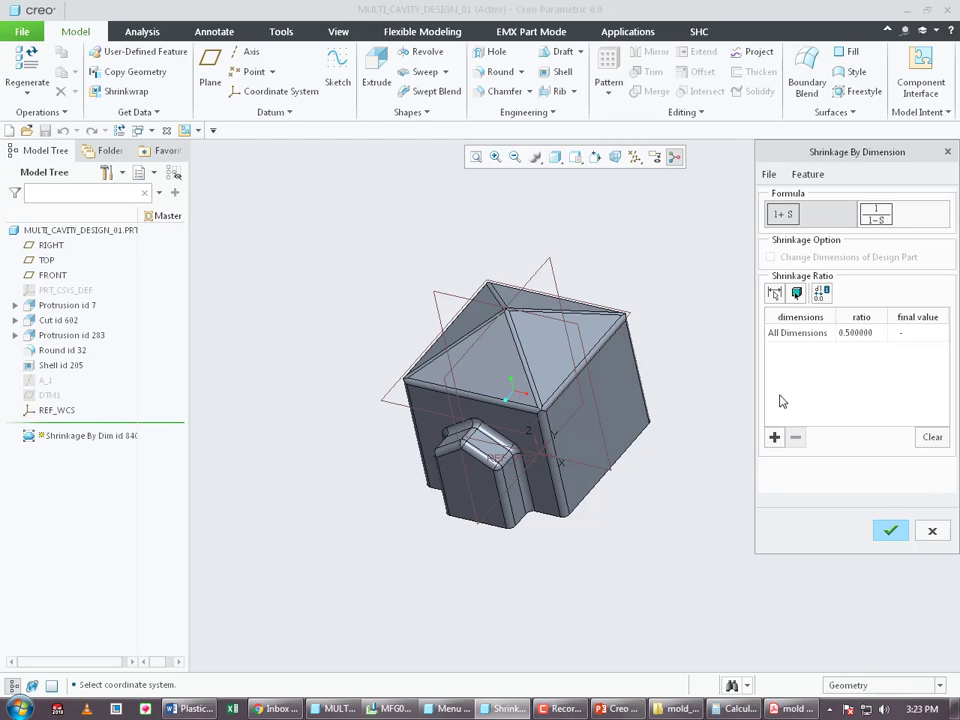
{"action": "left_click", "coordinate": [889, 531]}
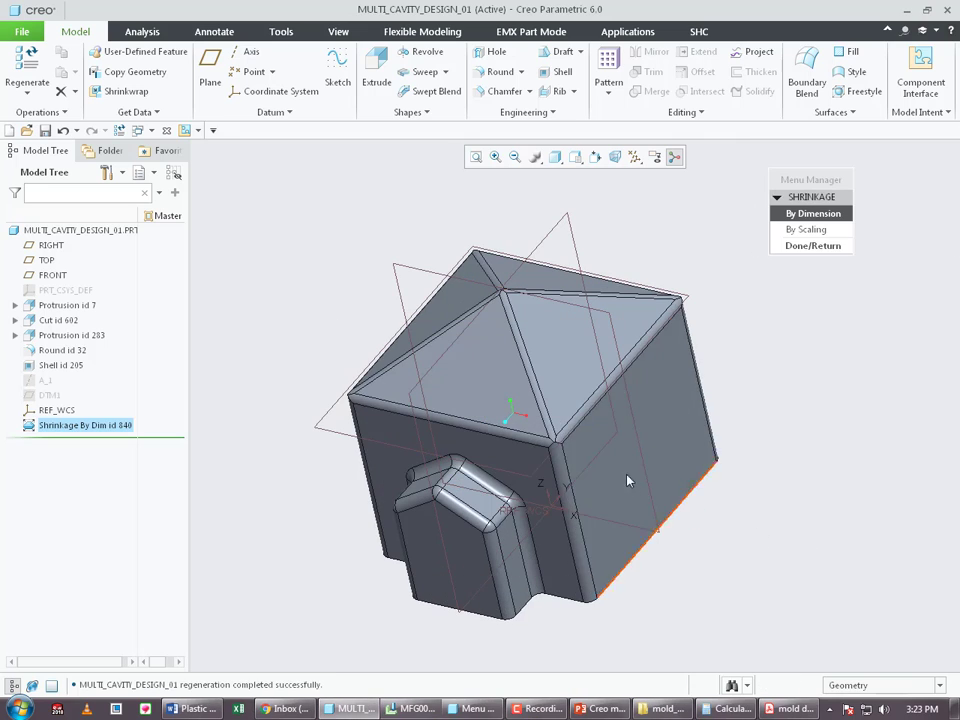
{"action": "left_click", "coordinate": [812, 246]}
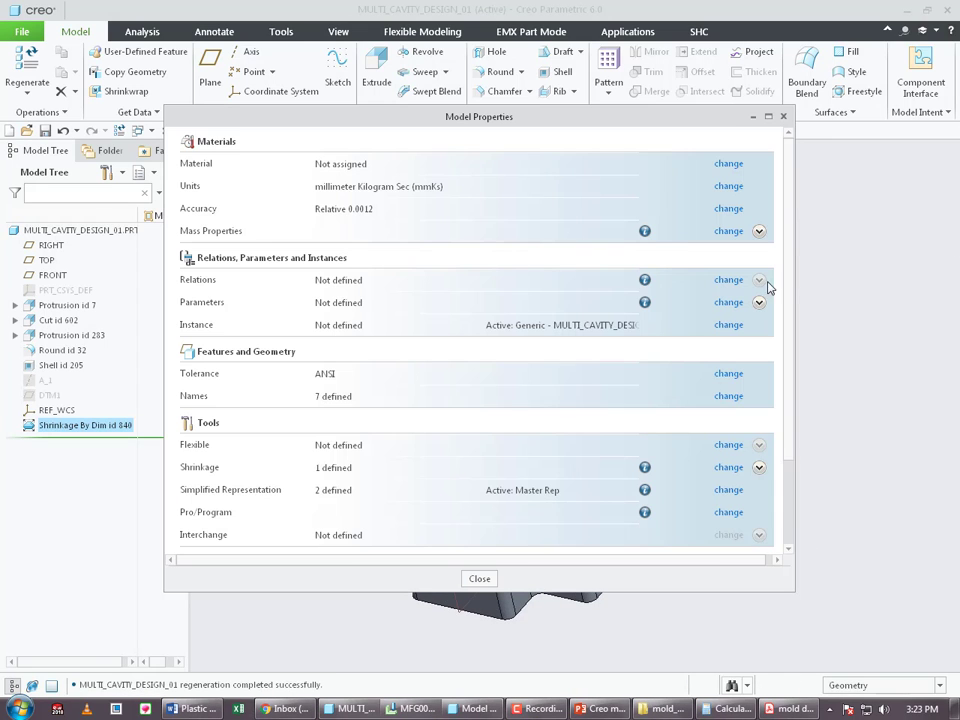
{"action": "left_click", "coordinate": [480, 577]}
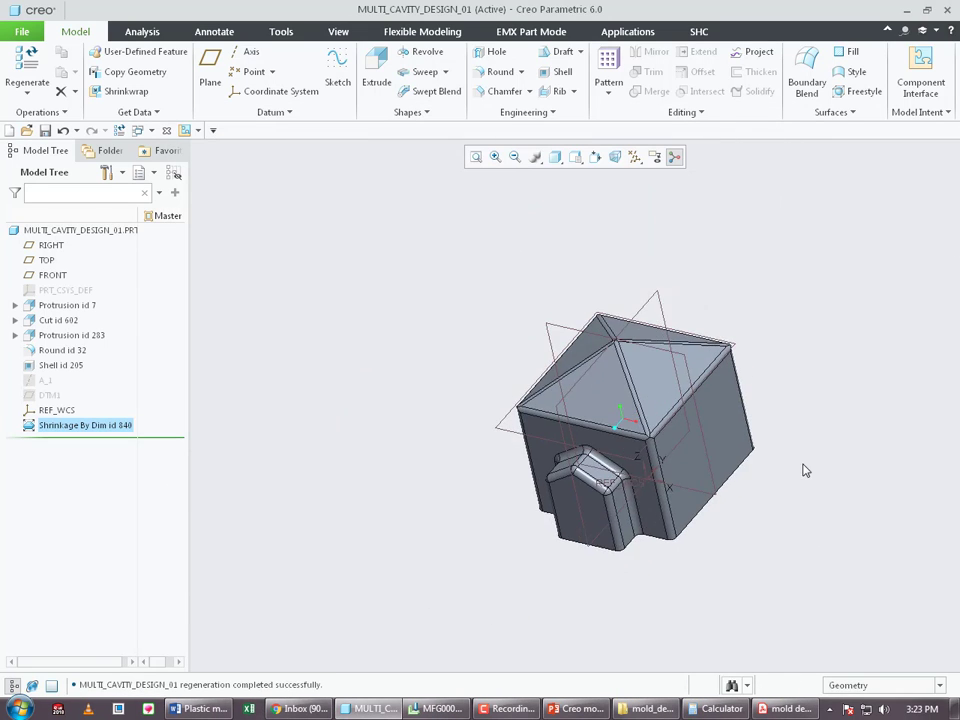
- Measure the distance between the two opposite side walls of the scaled main block
{"action": "left_click", "coordinate": [142, 31]}
{"action": "left_click", "coordinate": [436, 84]}
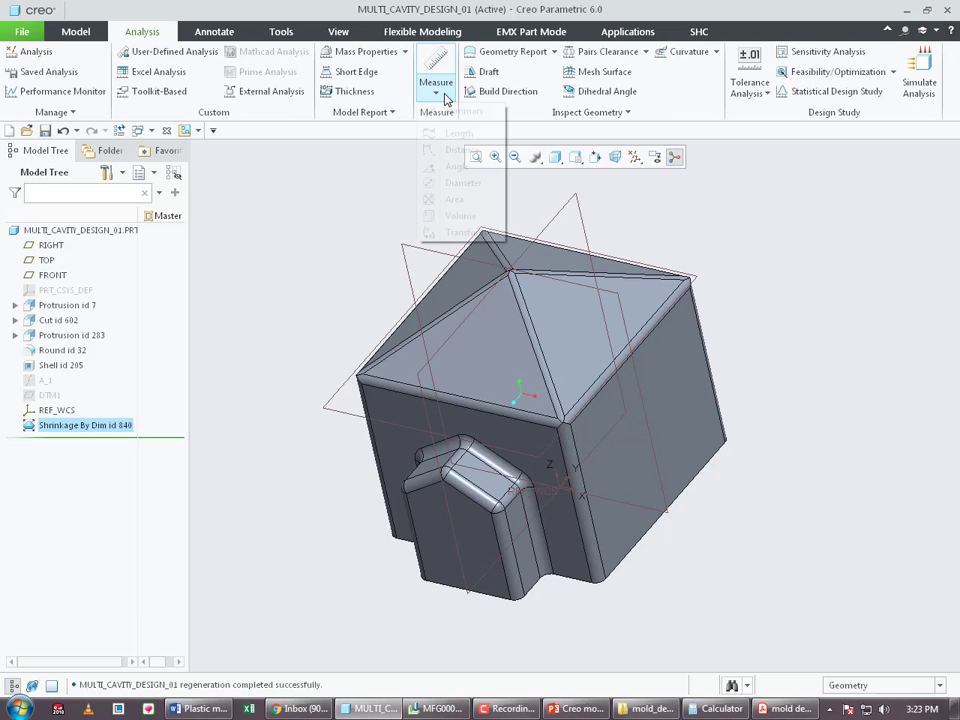
{"action": "left_click", "coordinate": [463, 150]}
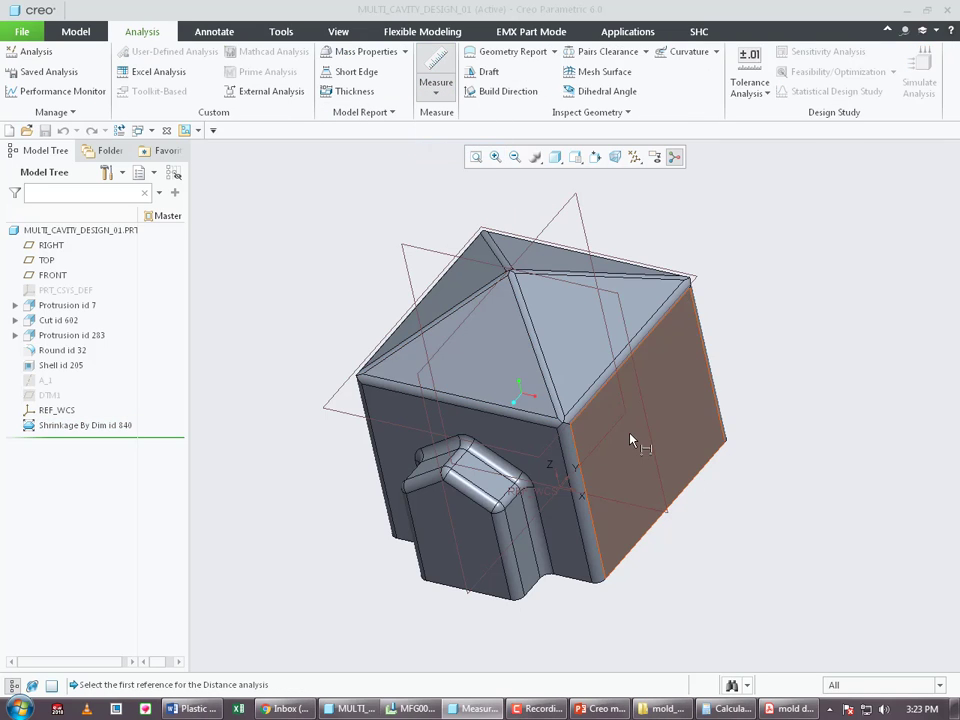
{"action": "left_click", "coordinate": [632, 439]}
{"action": "middle_click_drag", "start_coordinate": [632, 439], "coordinate": [761, 446]}
{"action": "left_click", "coordinate": [426, 371], "text": "ctrl"}
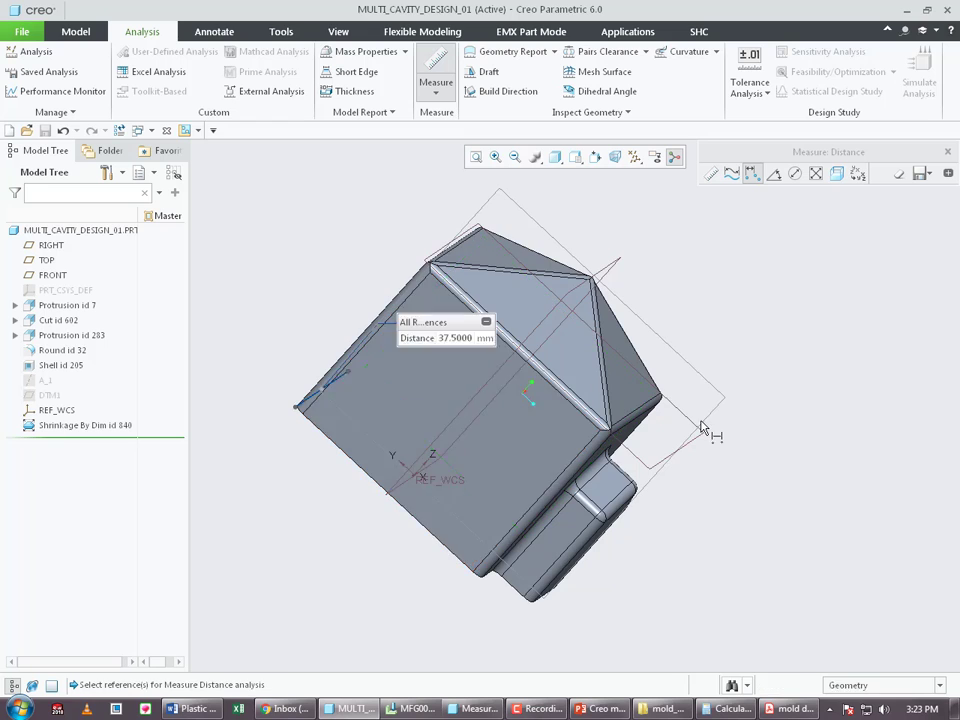
{"action": "middle_click_drag", "start_coordinate": [703, 429], "coordinate": [395, 327]}
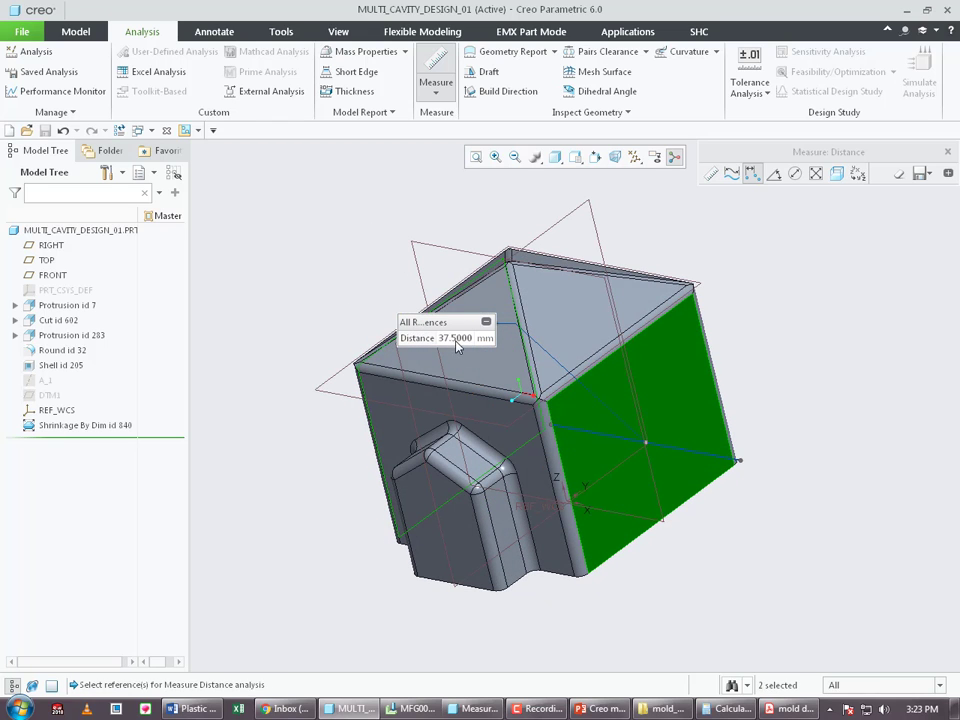
- Check the measured width in Calculator by multiplying 25 by 0.5 and adding 25, and close the distance measurement
{"action": "left_click", "coordinate": [730, 708]}
{"action": "key", "text": "Escape"}
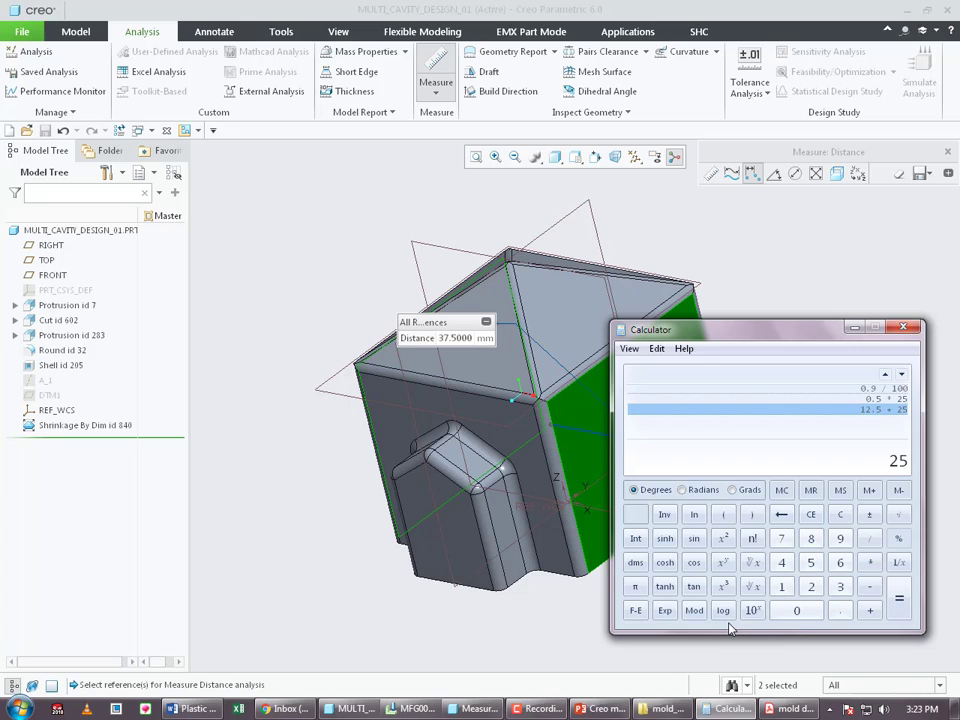
{"action": "type", "text": ".5"}
{"action": "key", "text": "Return"}
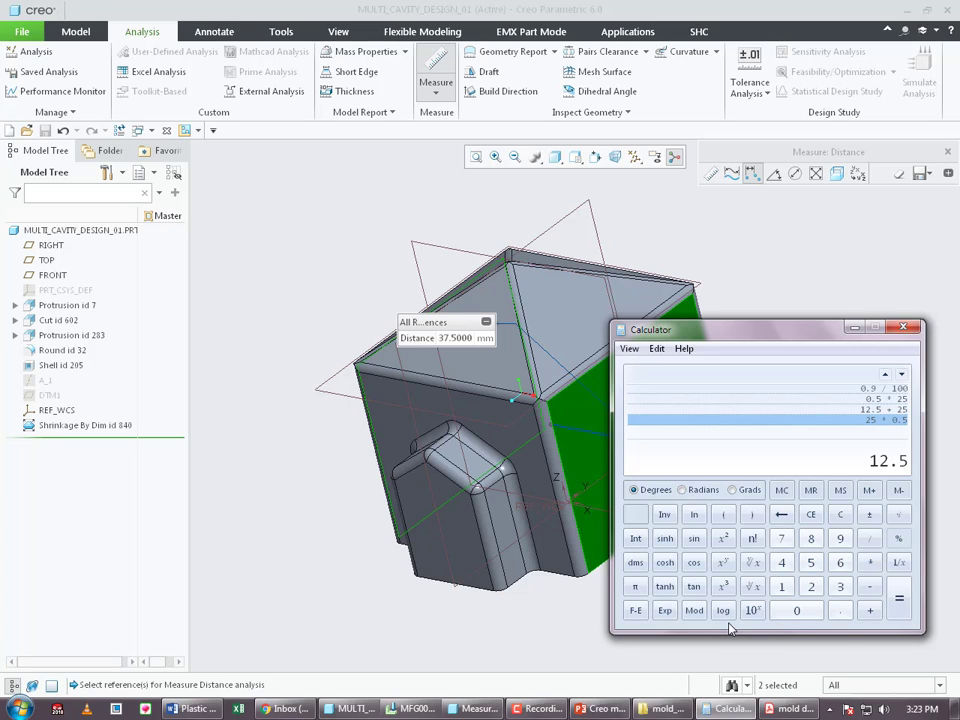
{"action": "type", "text": "25"}
{"action": "key", "text": "Return"}
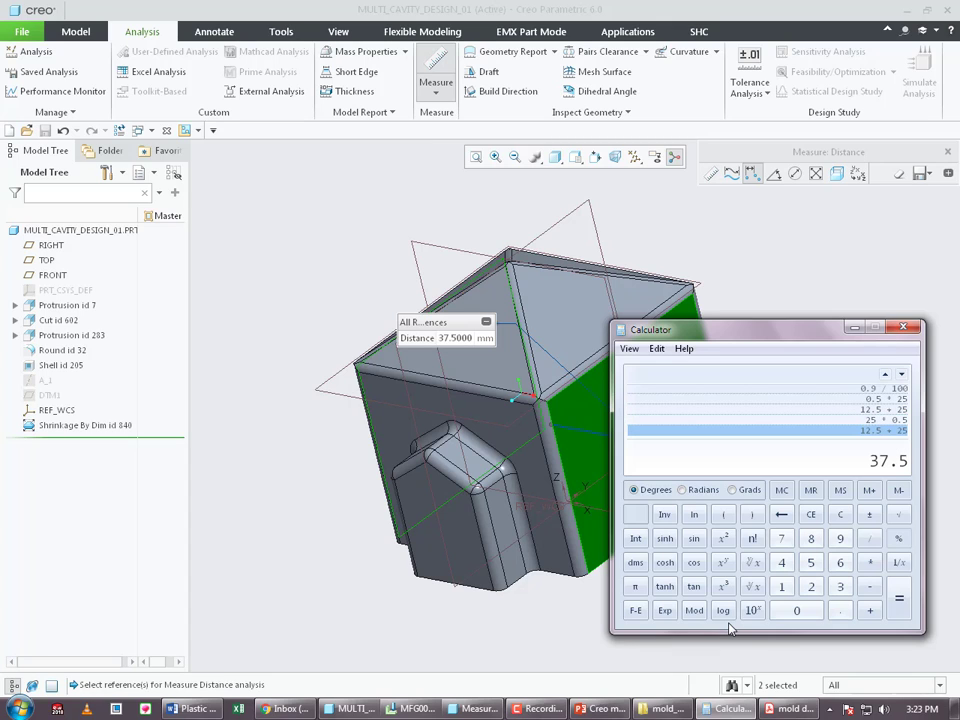
{"action": "left_click", "coordinate": [855, 327]}
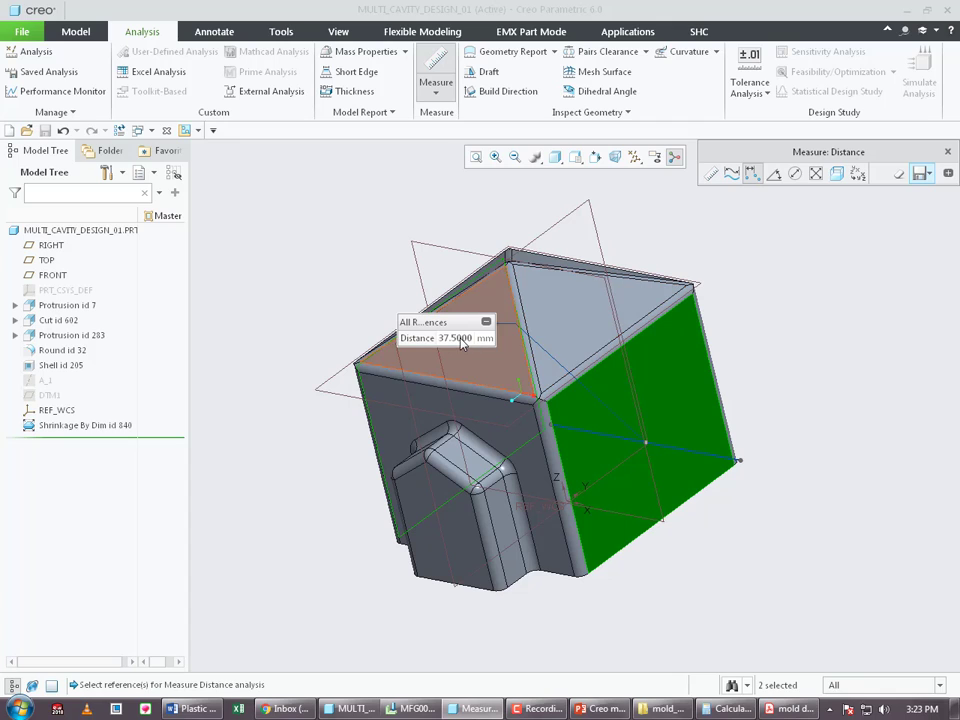
{"action": "left_click", "coordinate": [947, 153]}
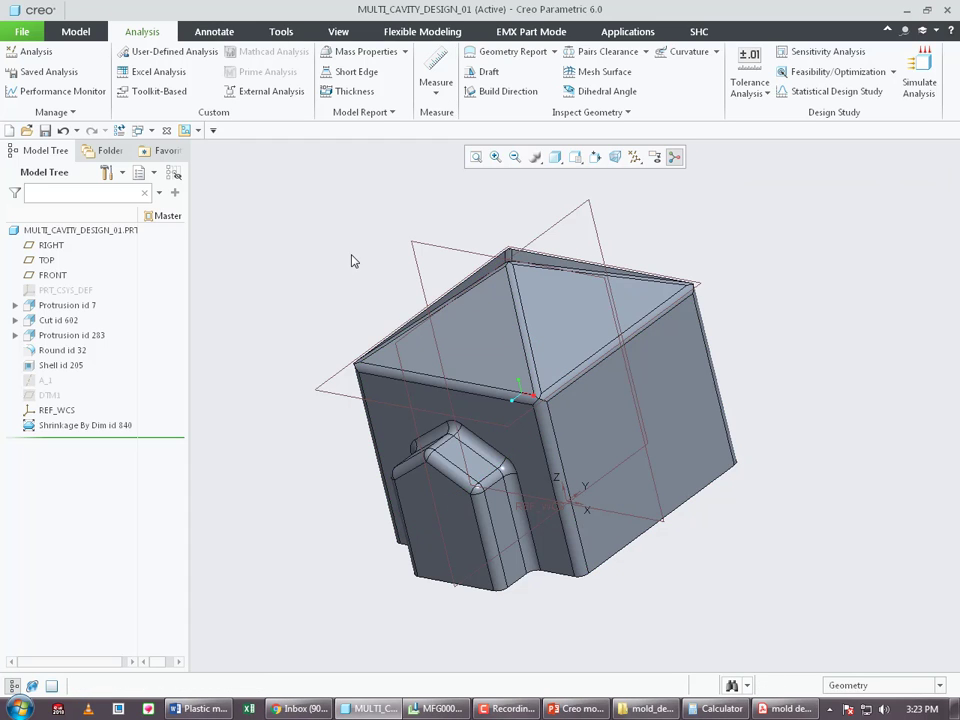
- Open the shrinkage-by-dimension feature for redefinition from the end of the model's feature list
{"action": "mouse_move", "coordinate": [459, 399]}
{"action": "middle_mouse_down"}
{"action": "mouse_move", "coordinate": [497, 392]}
{"action": "mouse_move", "coordinate": [465, 411]}
{"action": "middle_mouse_up"}
{"action": "right_click", "coordinate": [88, 426]}
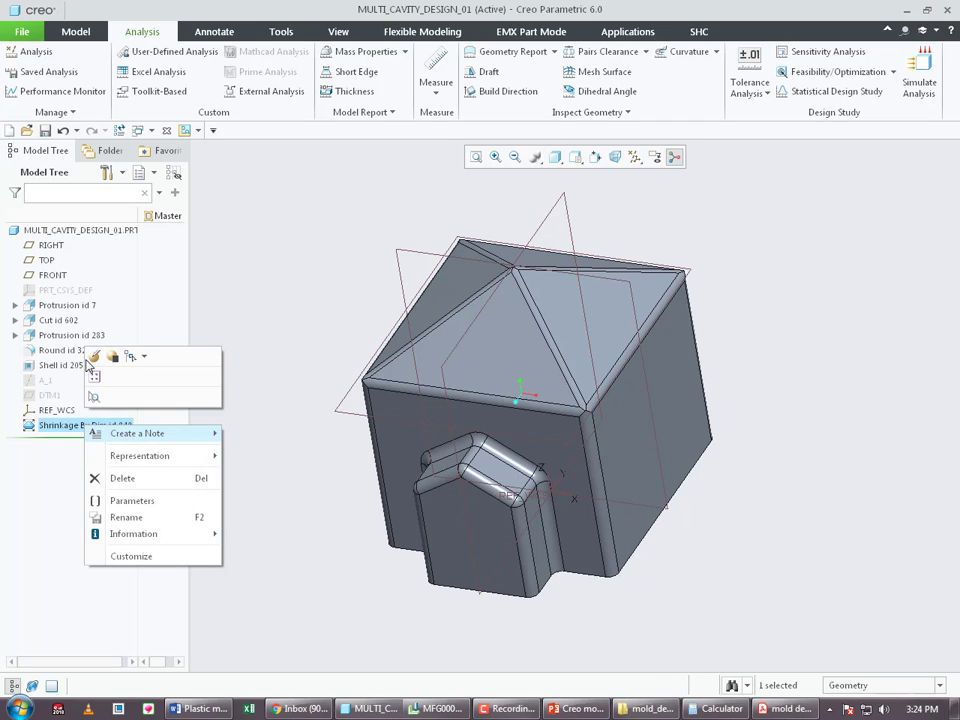
{"action": "left_click", "coordinate": [92, 359]}
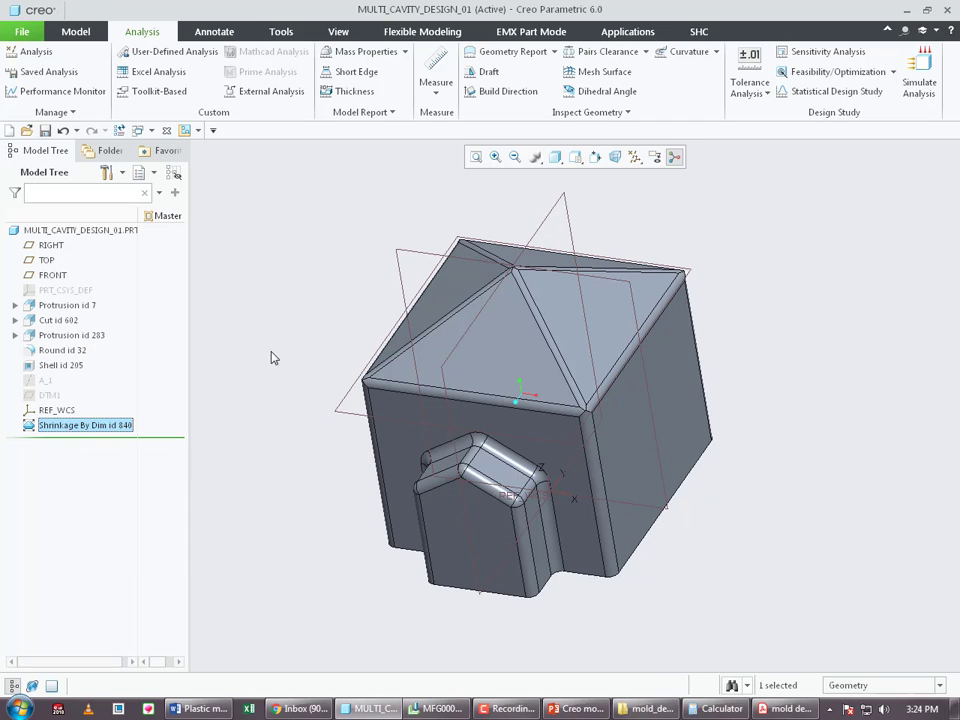
{"action": "right_click", "coordinate": [80, 430]}
{"action": "left_click", "coordinate": [80, 428]}
{"action": "right_click", "coordinate": [102, 420]}
{"action": "left_click", "coordinate": [135, 349]}
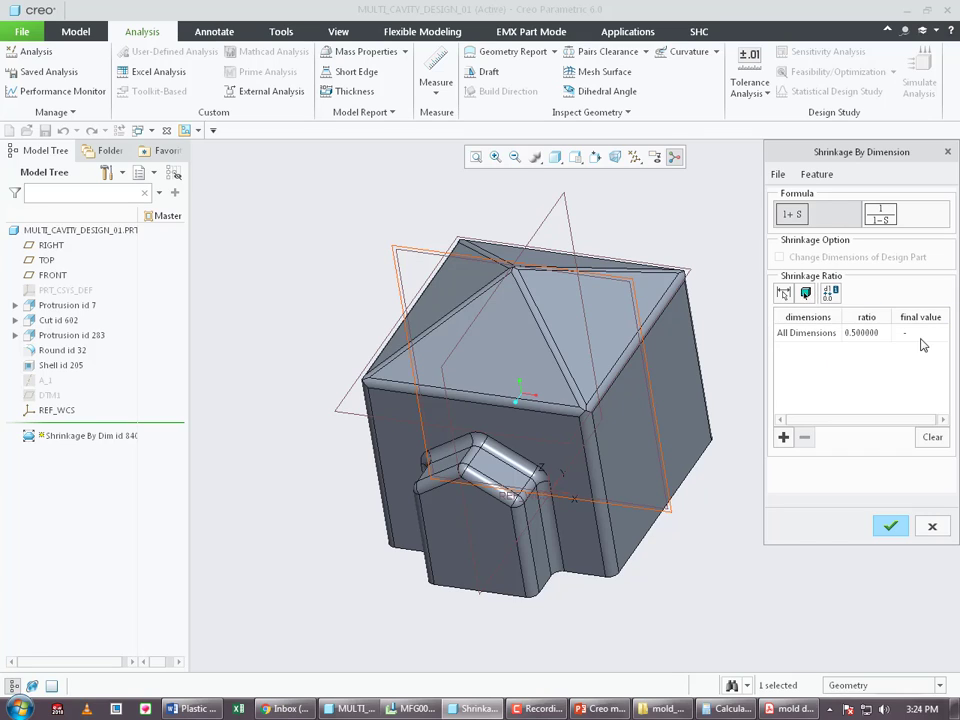
- Insert all dimensions of the main block feature, Protrusion id 7, into the shrinkage ratio table and examine them on the model
{"action": "left_click", "coordinate": [809, 293]}
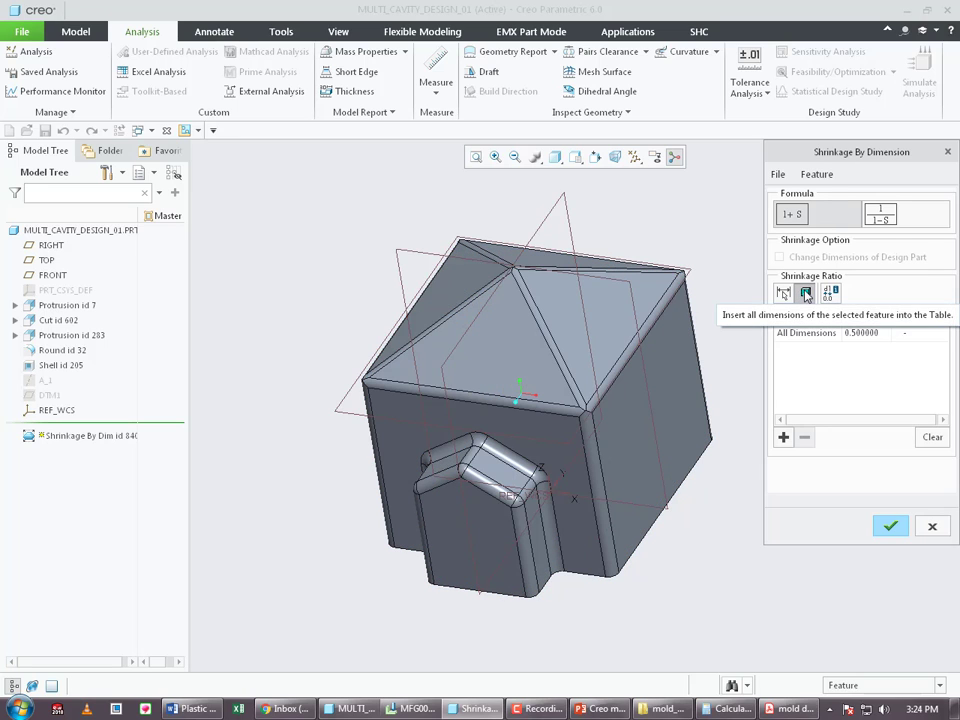
{"action": "left_click", "coordinate": [623, 332]}
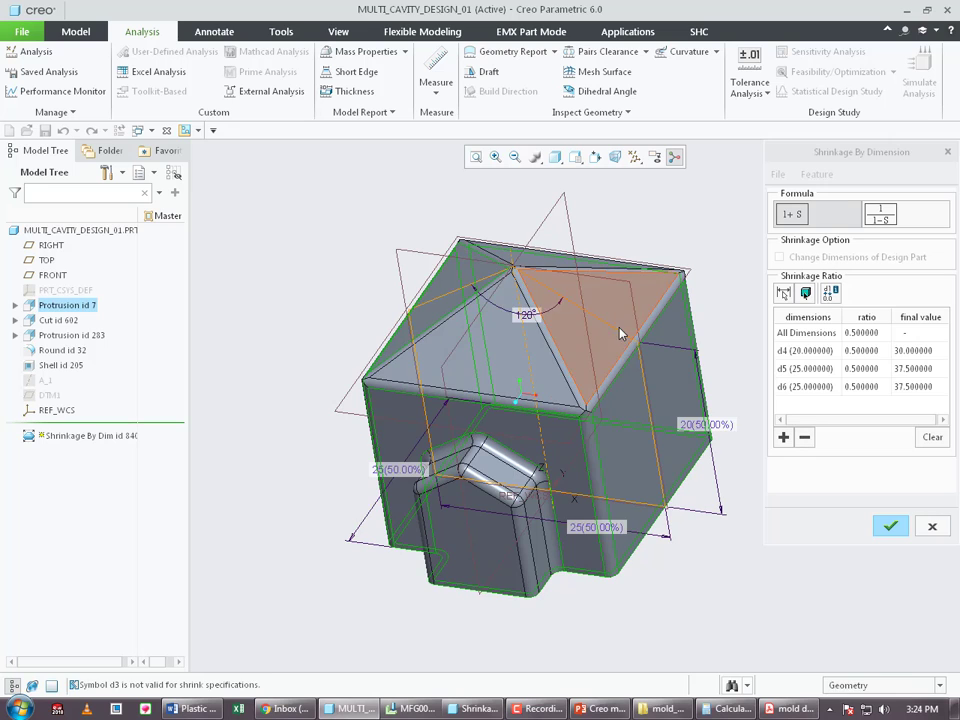
{"action": "mouse_move", "coordinate": [488, 341]}
{"action": "middle_mouse_down"}
{"action": "mouse_move", "coordinate": [471, 343]}
{"action": "mouse_move", "coordinate": [478, 358]}
{"action": "middle_mouse_up"}
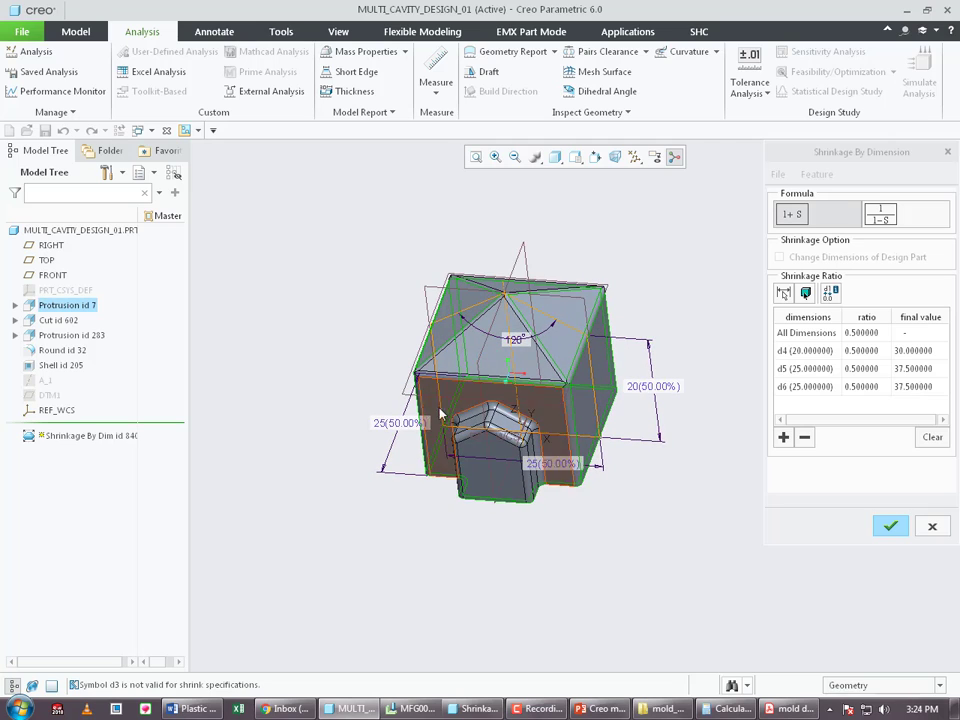
{"action": "scroll", "coordinate": [405, 403], "scroll_direction": "down", "scroll_amount": 4}
{"action": "scroll", "coordinate": [381, 404], "scroll_direction": "up", "scroll_amount": 1}
{"action": "scroll", "coordinate": [395, 392], "scroll_direction": "up", "scroll_amount": 3}
{"action": "middle_click_drag", "start_coordinate": [407, 379], "coordinate": [386, 401]}
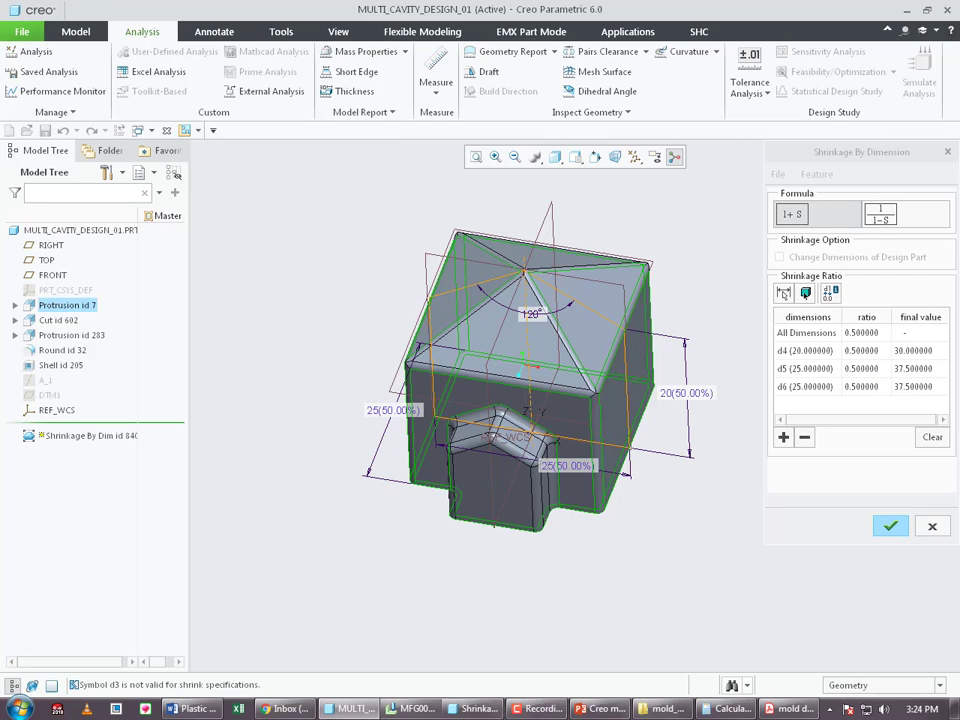
- Set the shrink ratio of the block's 20 mm height dimension d4 to 0.2 and check its final value
{"action": "left_click", "coordinate": [866, 350]}
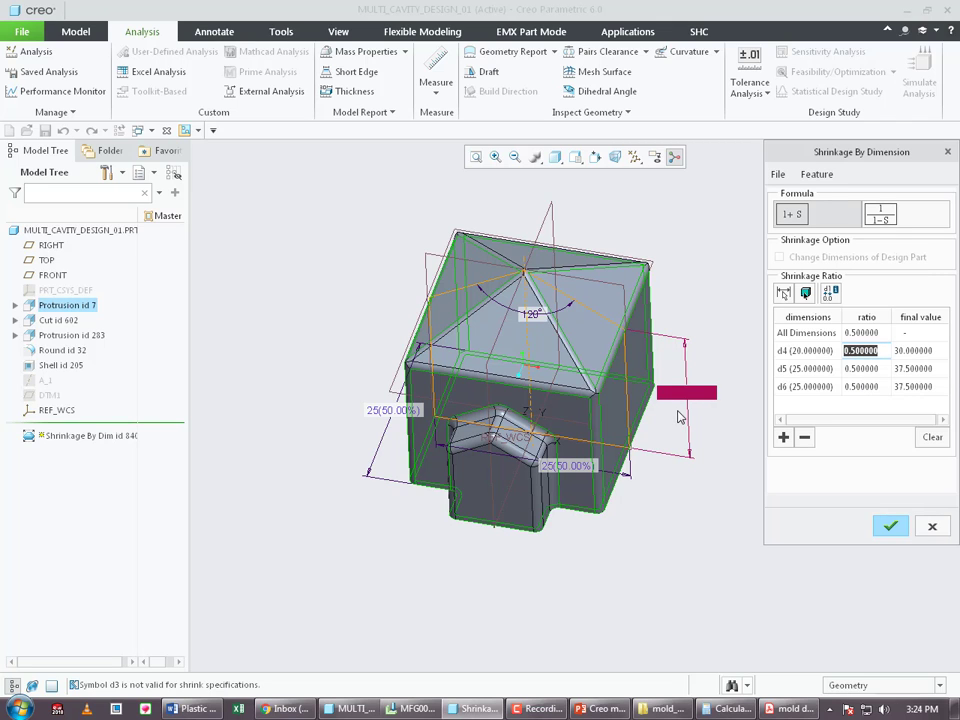
{"action": "middle_click_drag", "start_coordinate": [700, 385], "coordinate": [720, 340]}
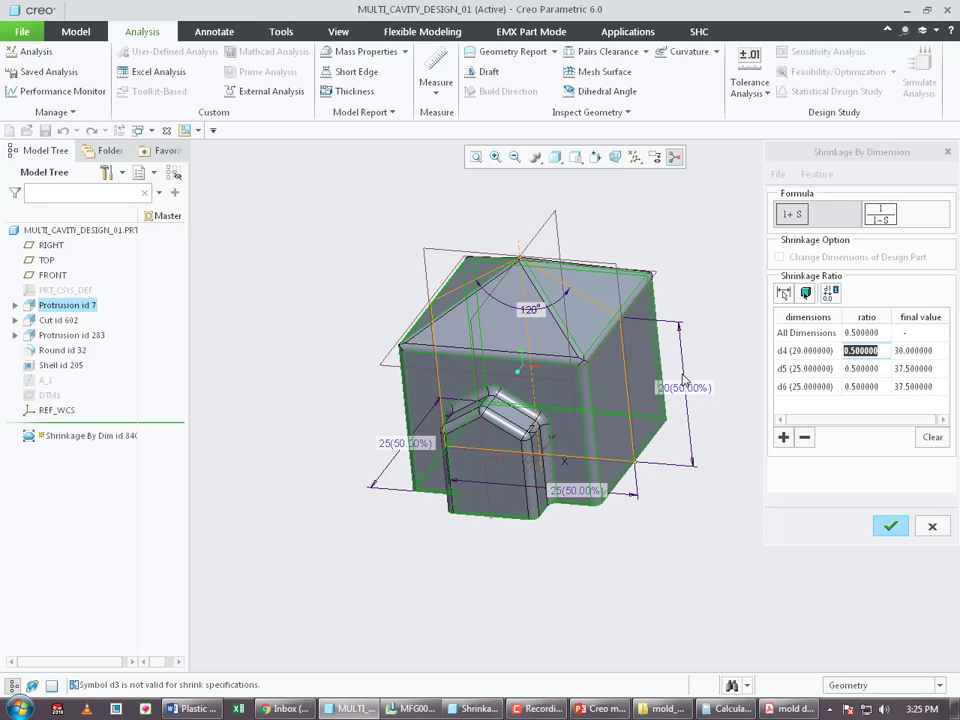
{"action": "left_click", "coordinate": [862, 351]}
{"action": "type", "text": "0.2"}
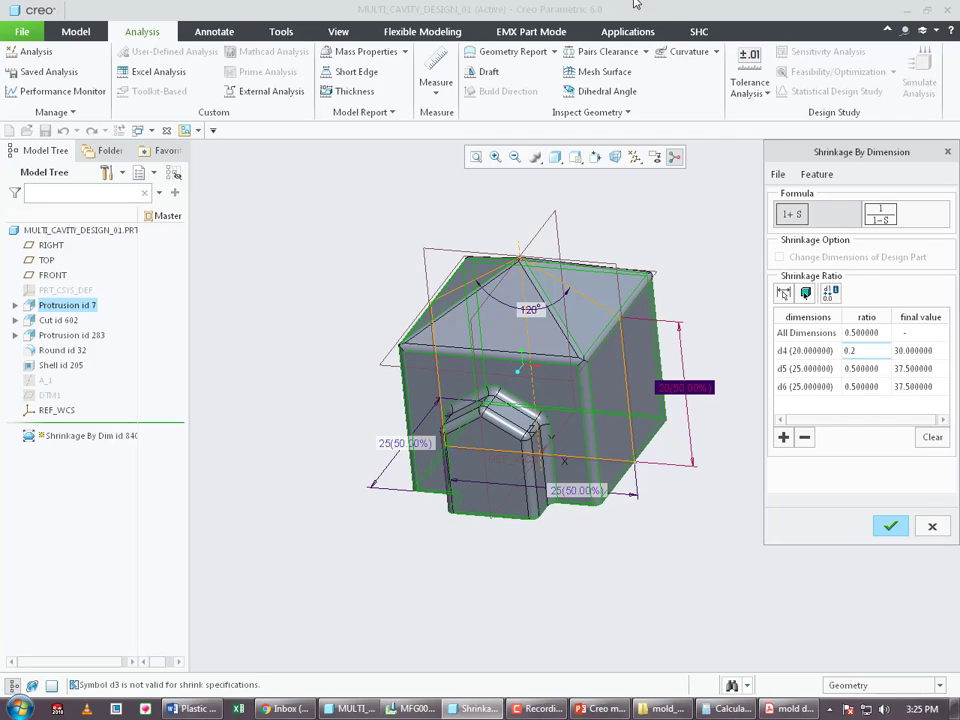
{"action": "left_click", "coordinate": [860, 386]}
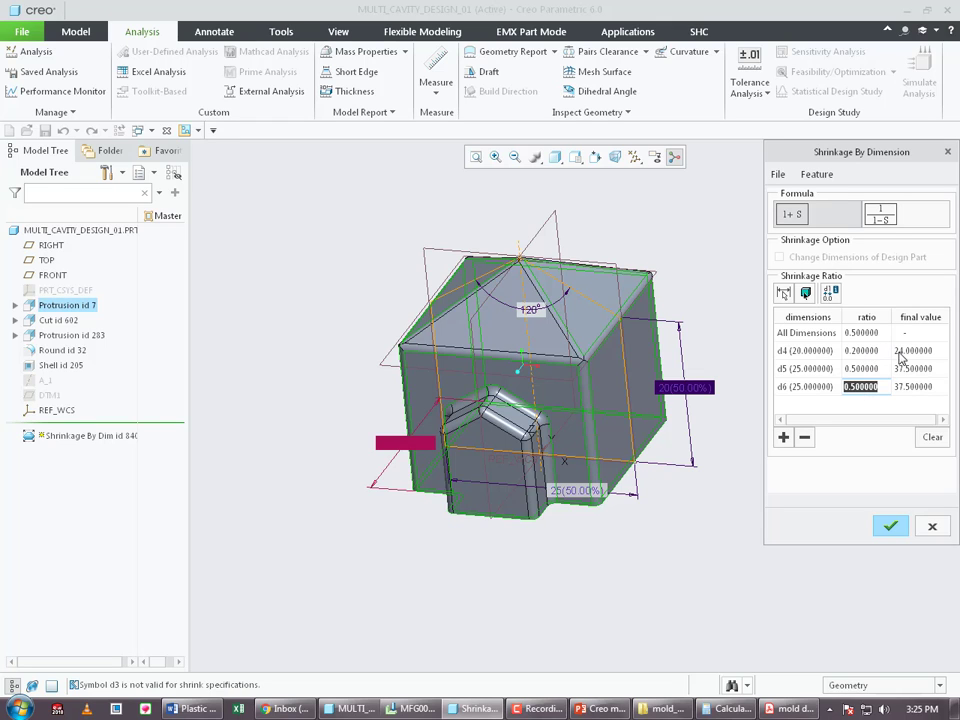
{"action": "scroll", "coordinate": [596, 434], "scroll_direction": "up", "scroll_amount": 3}
{"action": "scroll", "coordinate": [633, 441], "scroll_direction": "down", "scroll_amount": 3}
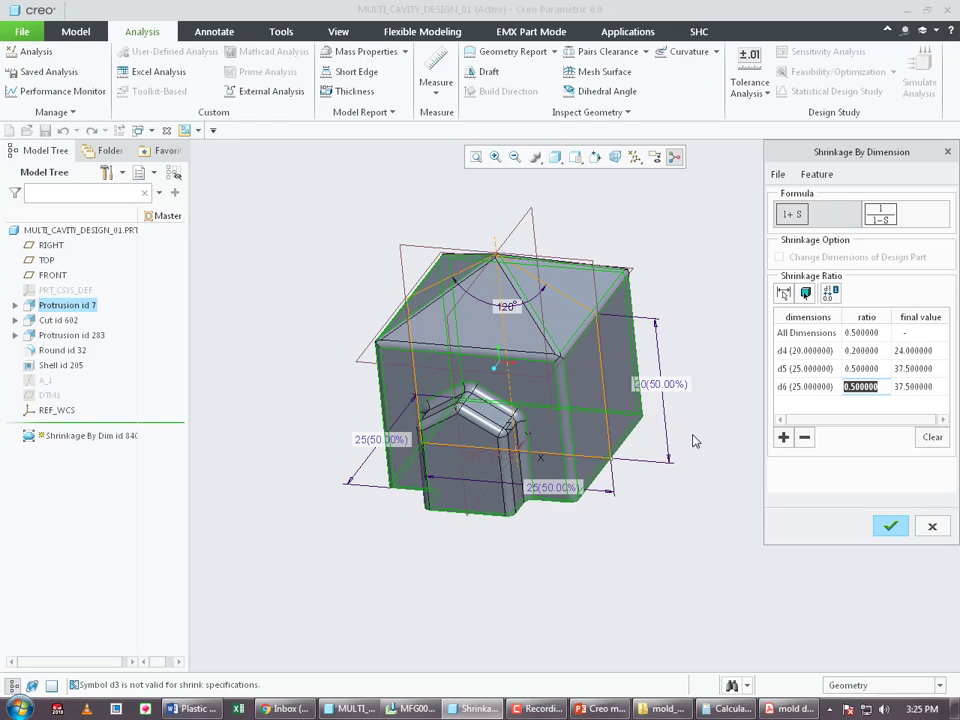
{"action": "left_click", "coordinate": [908, 351]}
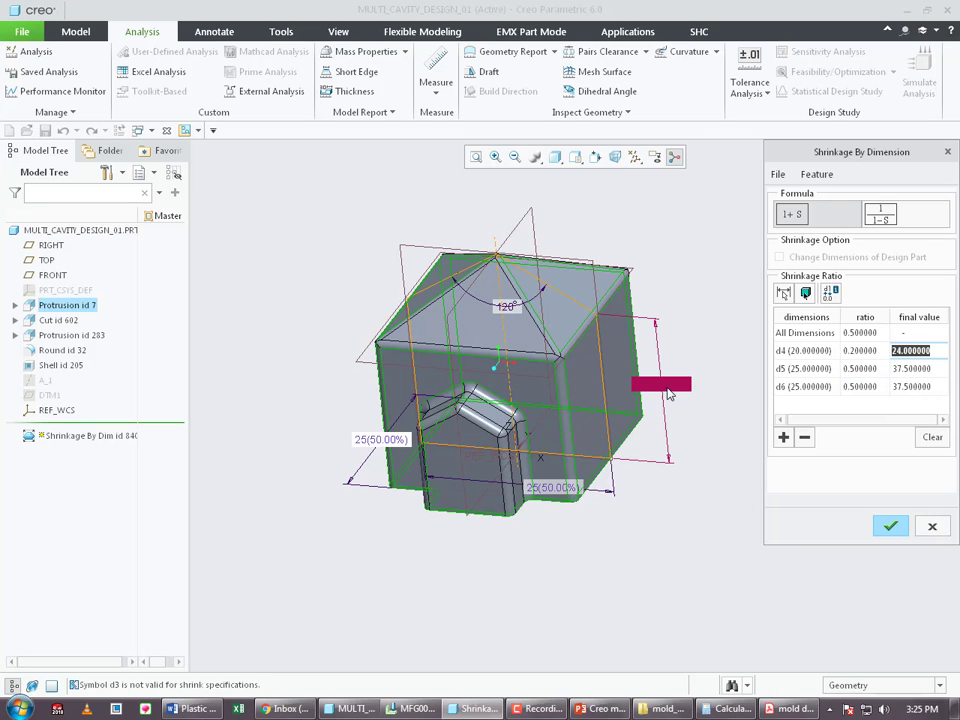
- Set the shrink ratio of the block's 25 mm dimension d5 to 0.1 and apply the shrinkage to the part
{"action": "left_click", "coordinate": [869, 369]}
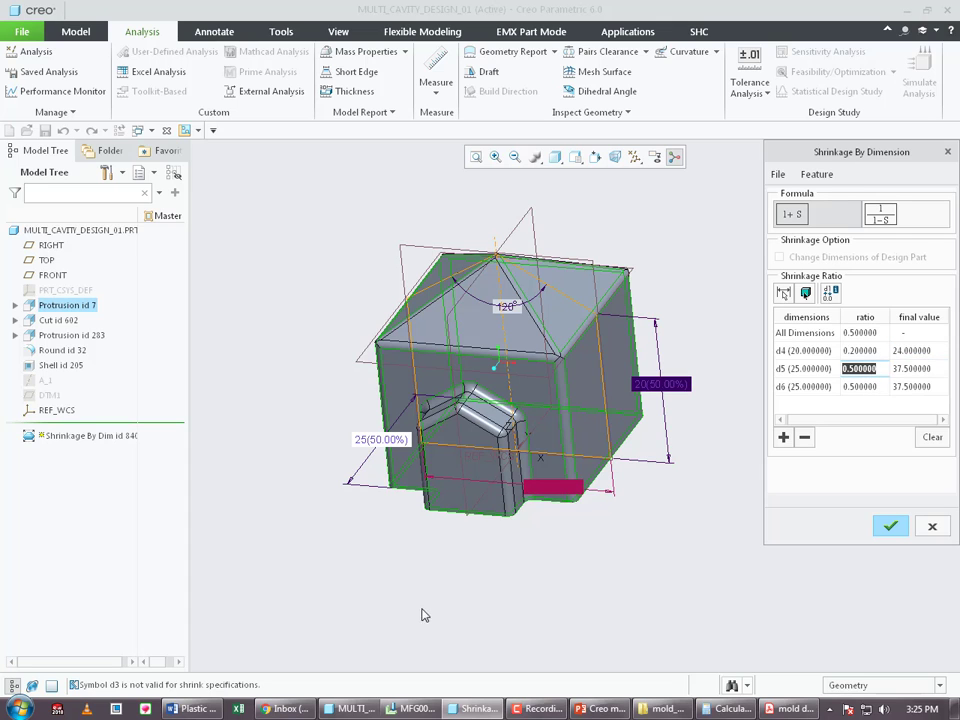
{"action": "middle_click_drag", "start_coordinate": [474, 553], "coordinate": [510, 542]}
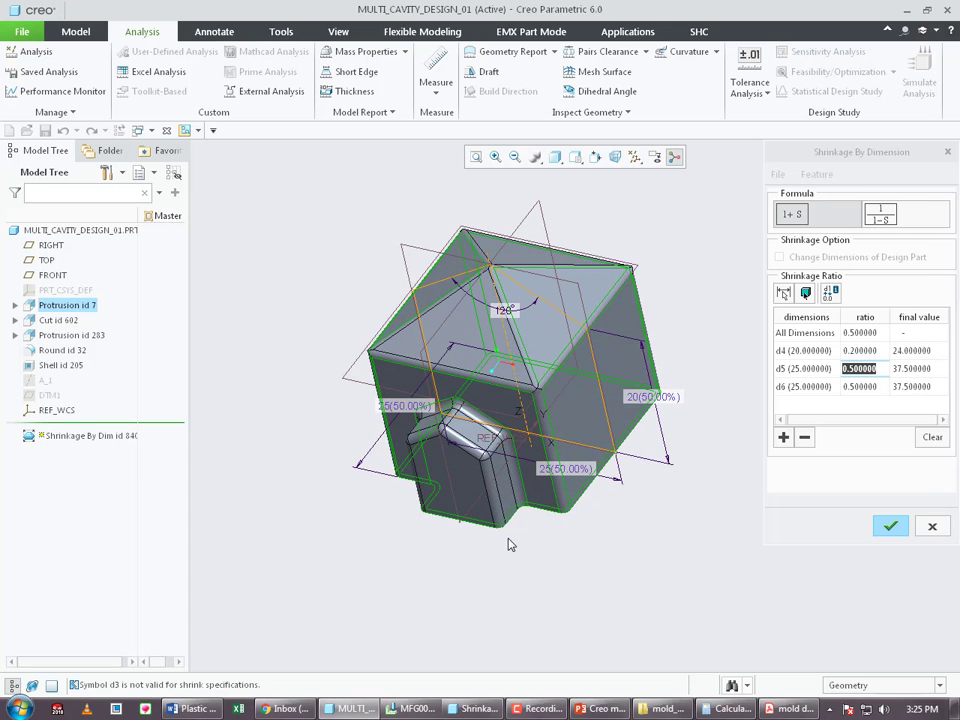
{"action": "left_click", "coordinate": [870, 354]}
{"action": "left_click", "coordinate": [868, 371]}
{"action": "scroll", "coordinate": [581, 467], "scroll_direction": "down", "scroll_amount": 1}
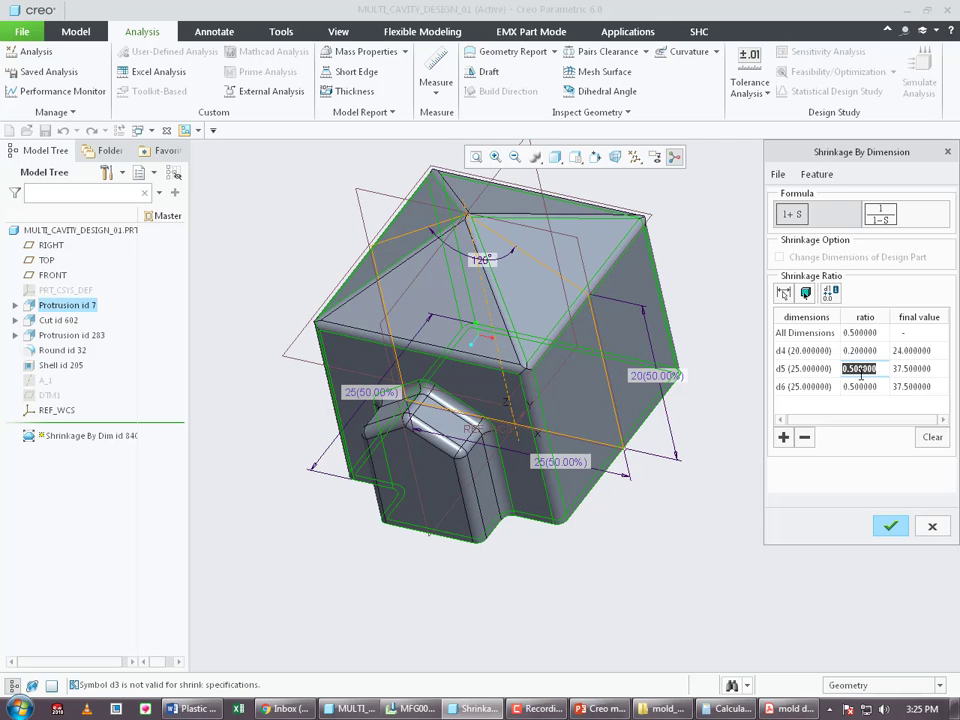
{"action": "type", "text": "0.1"}
{"action": "key", "text": "Return"}
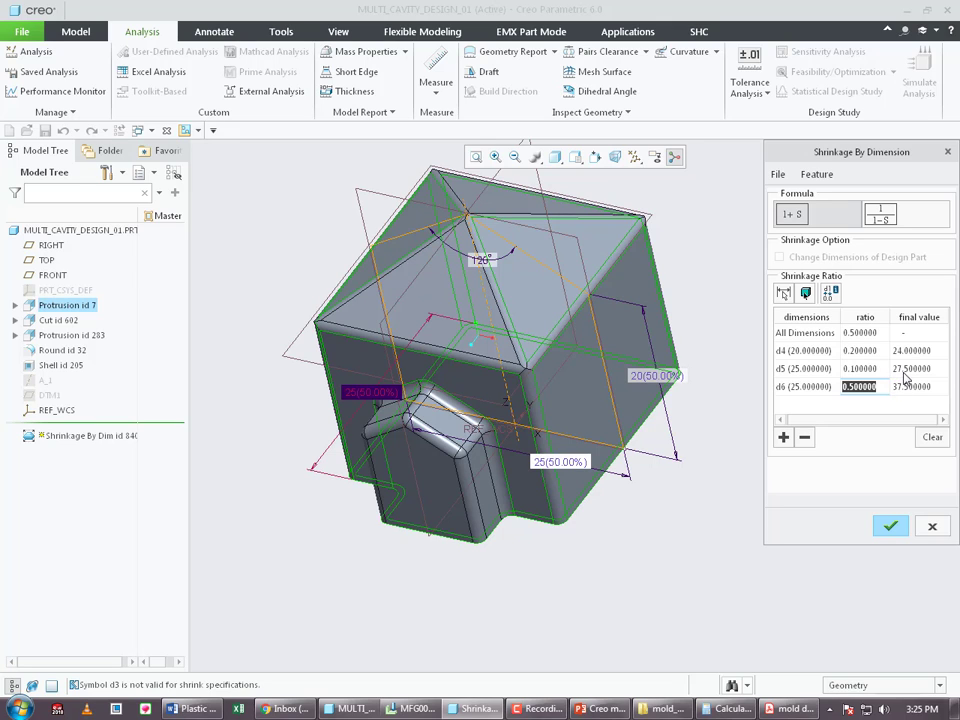
{"action": "left_click", "coordinate": [890, 526]}
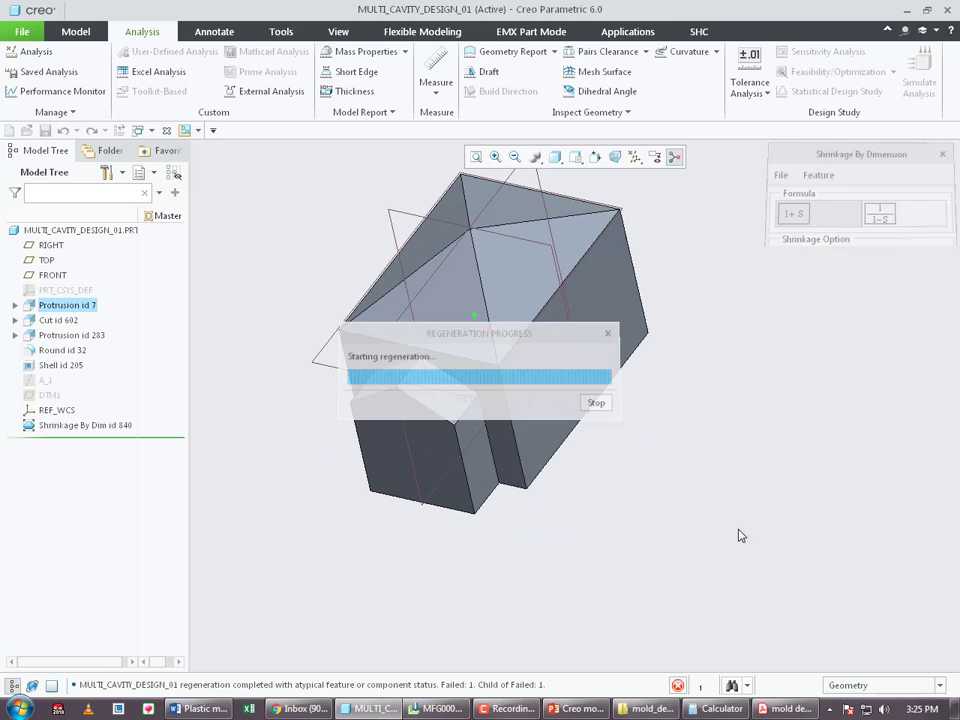
{"action": "mouse_move", "coordinate": [653, 507]}
{"action": "middle_mouse_down"}
{"action": "mouse_move", "coordinate": [660, 491]}
{"action": "mouse_move", "coordinate": [644, 486]}
{"action": "middle_mouse_up"}
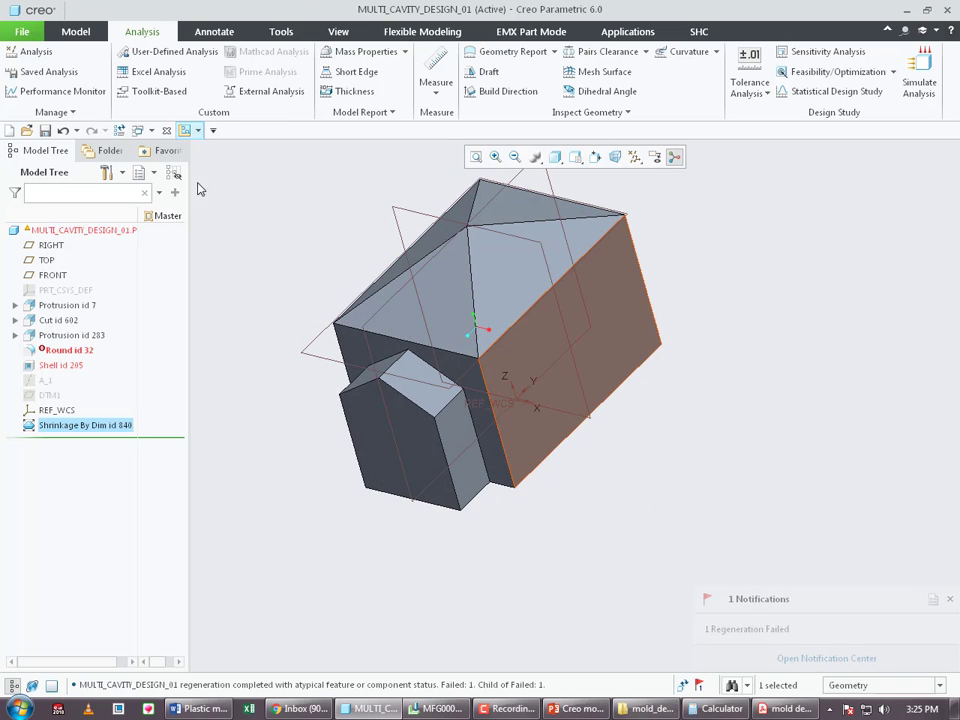
{"action": "middle_click_drag", "start_coordinate": [390, 445], "coordinate": [415, 210]}
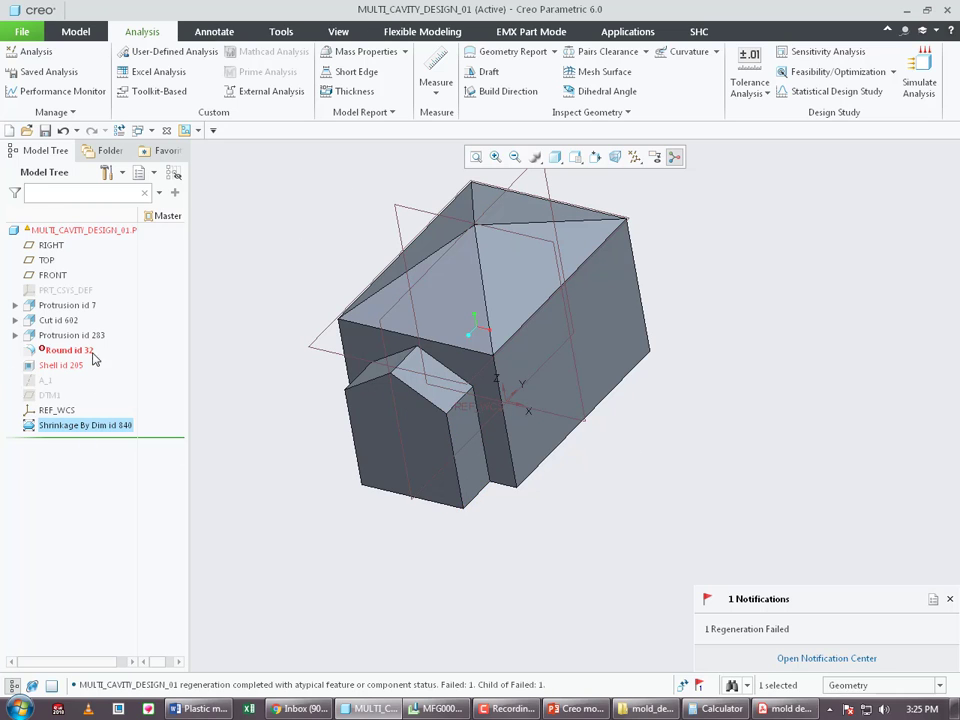
{"action": "left_click", "coordinate": [22, 31]}
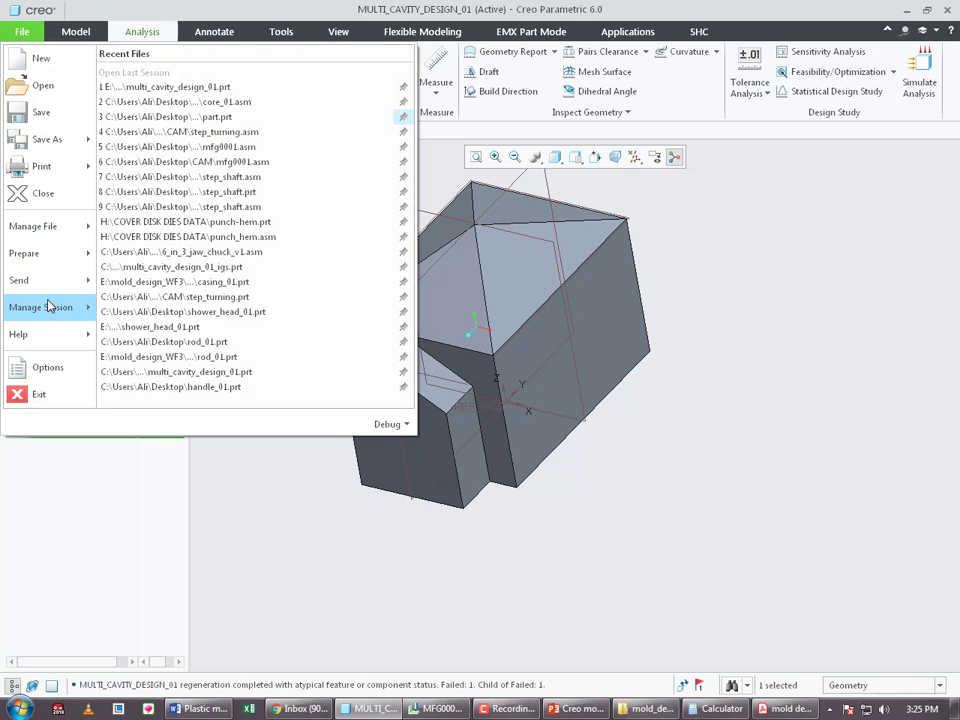
{"action": "mouse_move", "coordinate": [63, 290]}
{"action": "mouse_move", "coordinate": [63, 254]}
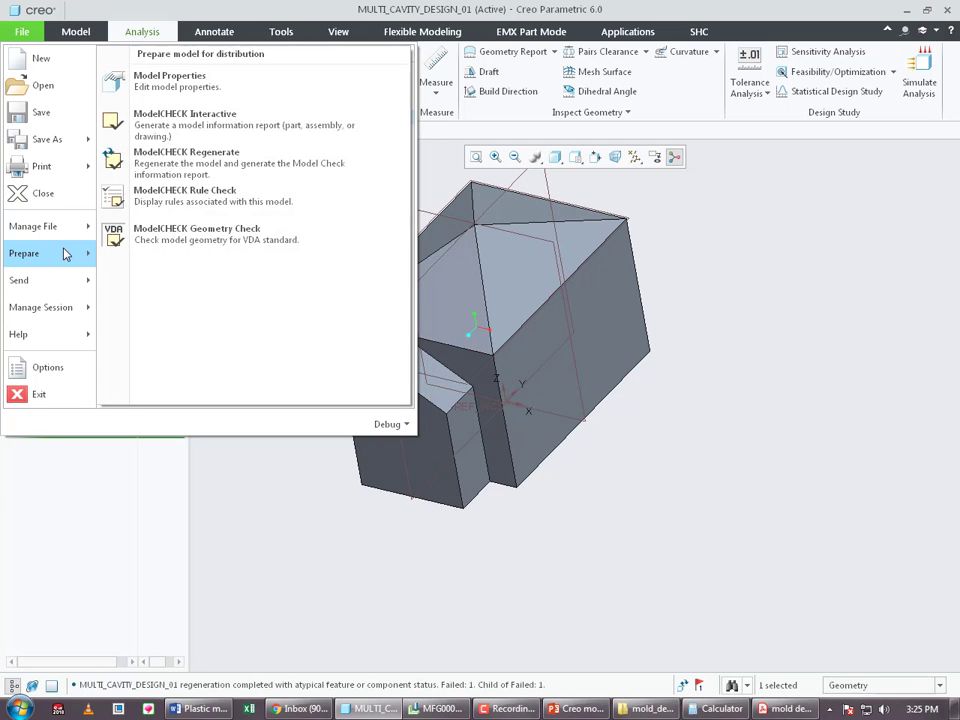
{"action": "left_click", "coordinate": [202, 84]}
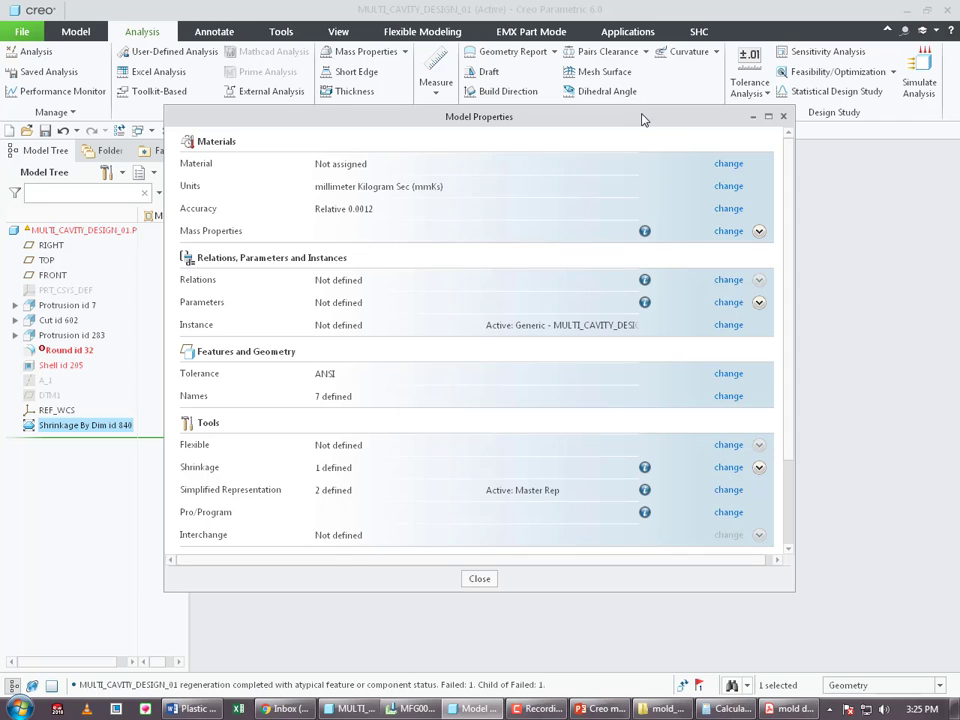
{"action": "left_click_drag", "start_coordinate": [643, 120], "coordinate": [594, 463]}
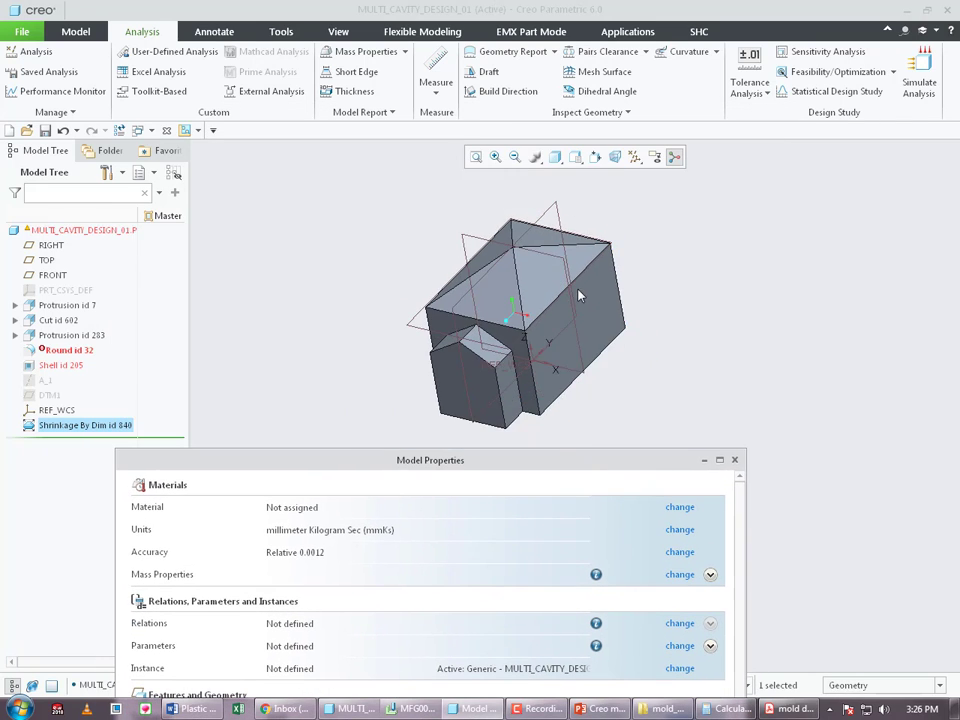
{"action": "middle_click_drag", "start_coordinate": [579, 295], "coordinate": [506, 337]}
{"action": "scroll", "coordinate": [461, 307], "scroll_direction": "up", "scroll_amount": 3}
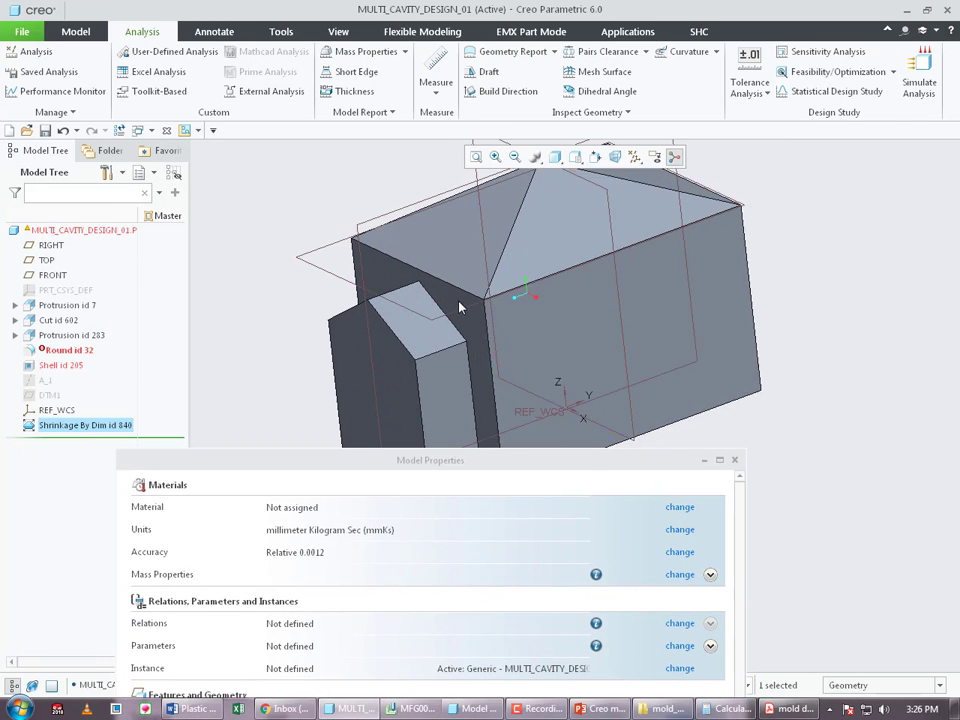
{"action": "scroll", "coordinate": [459, 307], "scroll_direction": "down", "scroll_amount": 2}
{"action": "left_click_drag", "start_coordinate": [536, 462], "coordinate": [608, 157]}
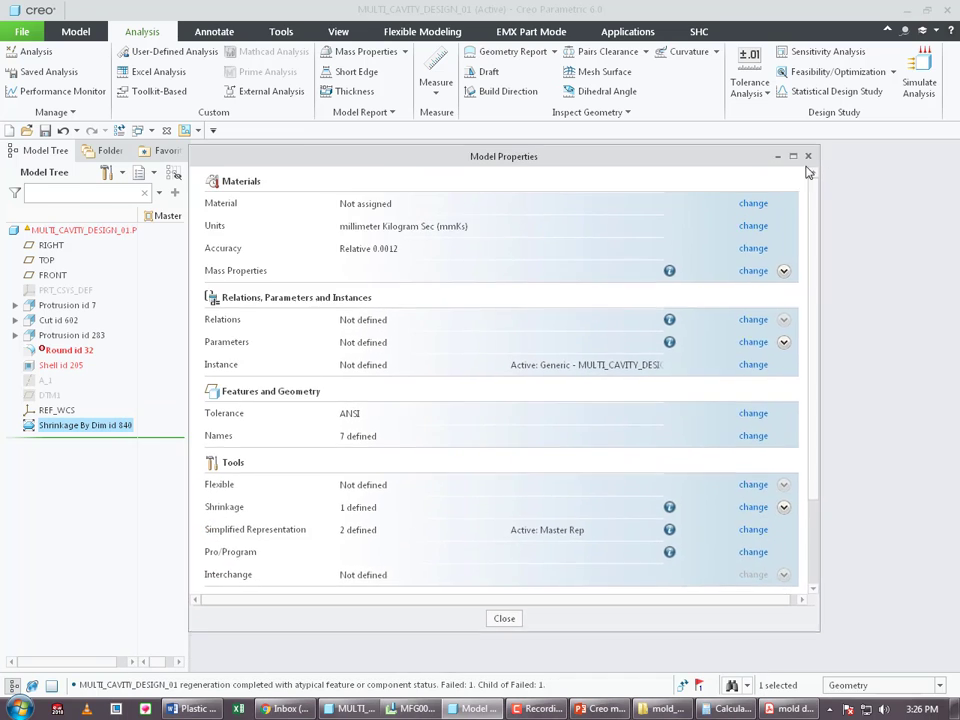
{"action": "left_click_drag", "start_coordinate": [808, 172], "coordinate": [628, 168]}
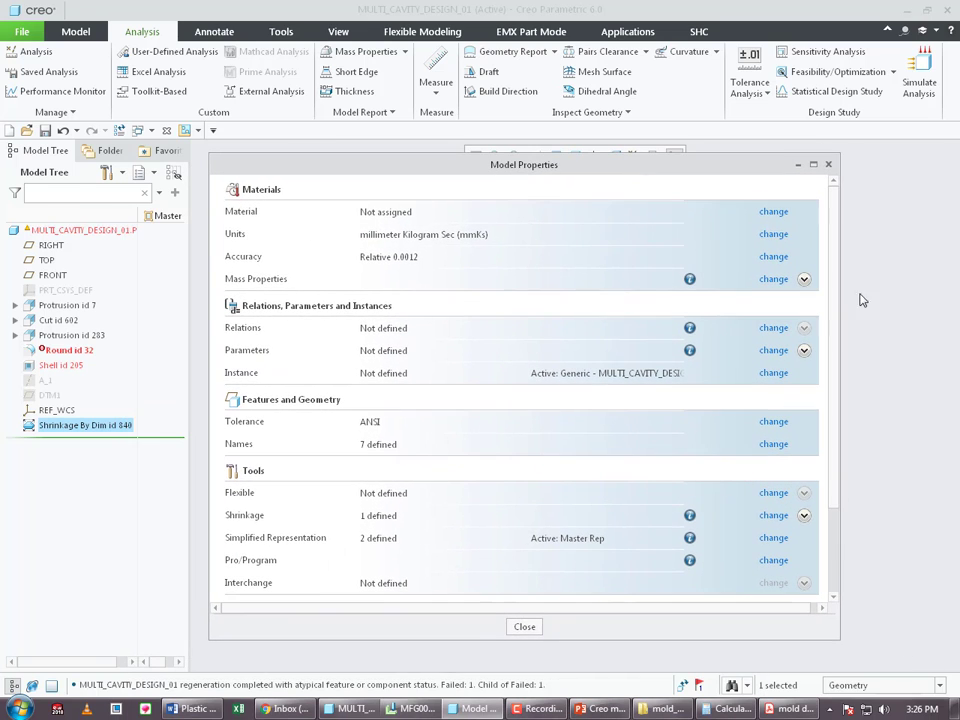
{"action": "left_click", "coordinate": [775, 516]}
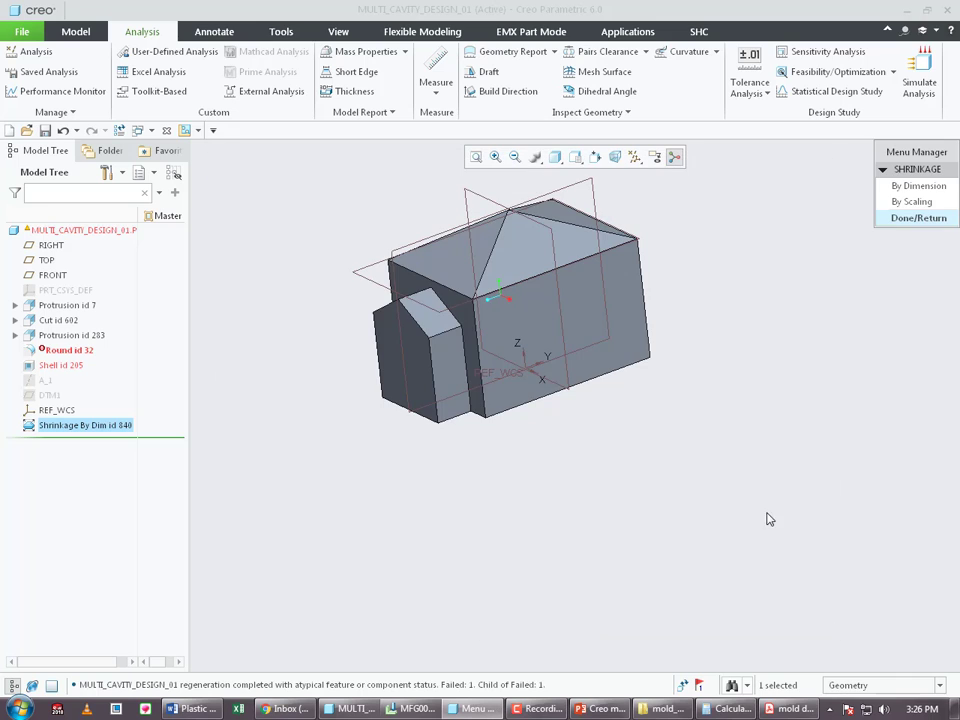
{"action": "left_click", "coordinate": [932, 219]}
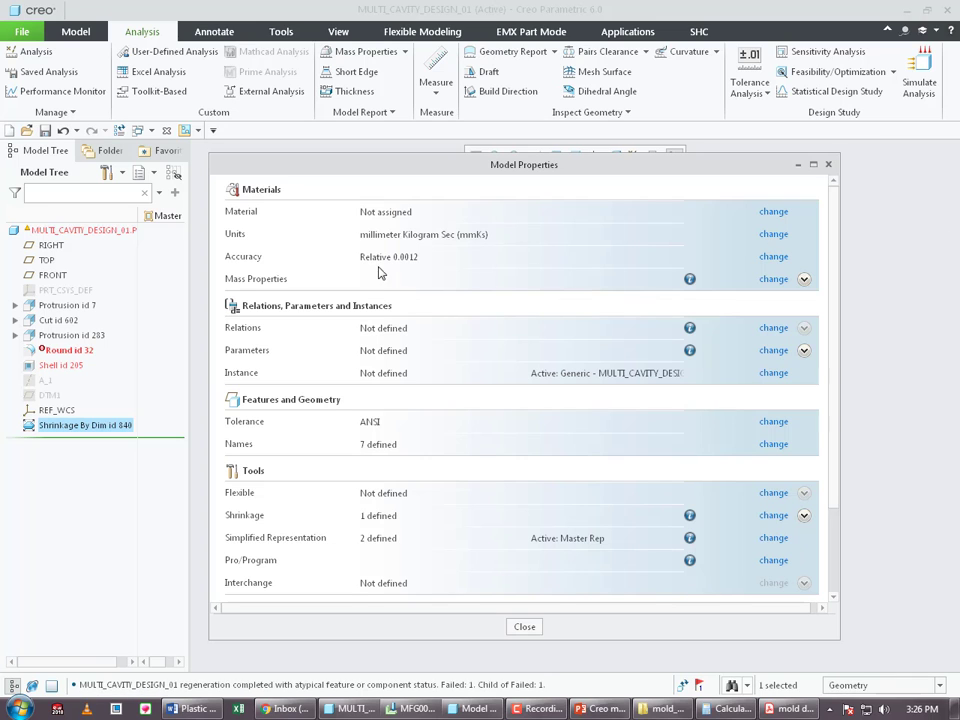
{"action": "left_click", "coordinate": [524, 626]}
- Measure the distance between the main block's two opposite side faces, those without the small protrusion
{"action": "left_click", "coordinate": [436, 82]}
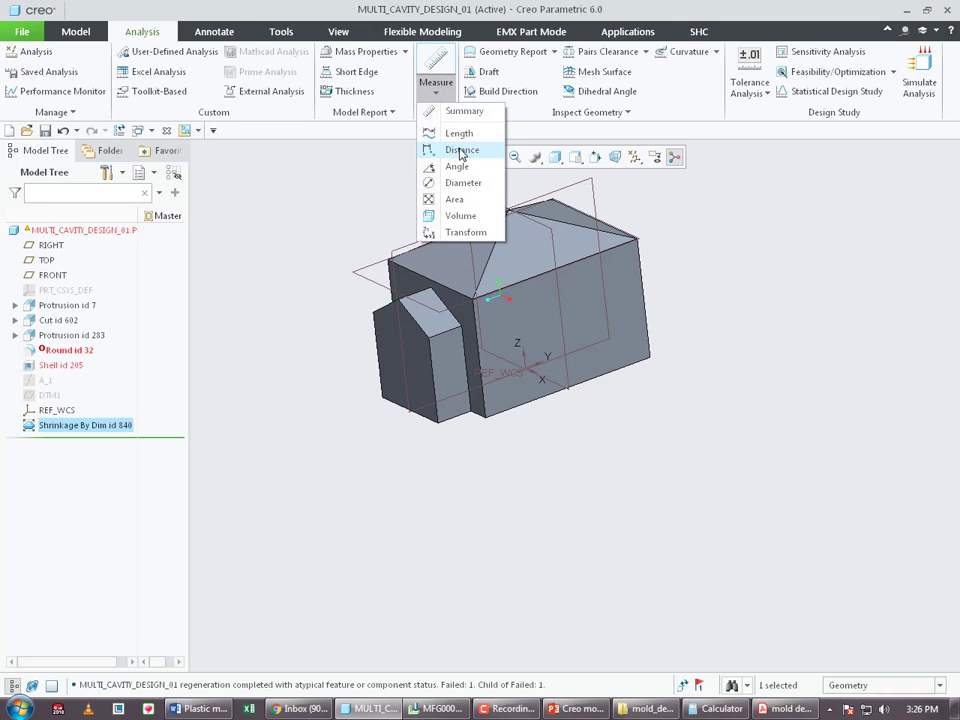
{"action": "left_click", "coordinate": [460, 149]}
{"action": "mouse_move", "coordinate": [634, 403]}
{"action": "middle_mouse_down"}
{"action": "mouse_move", "coordinate": [626, 403]}
{"action": "mouse_move", "coordinate": [660, 420]}
{"action": "mouse_move", "coordinate": [632, 395]}
{"action": "middle_mouse_up"}
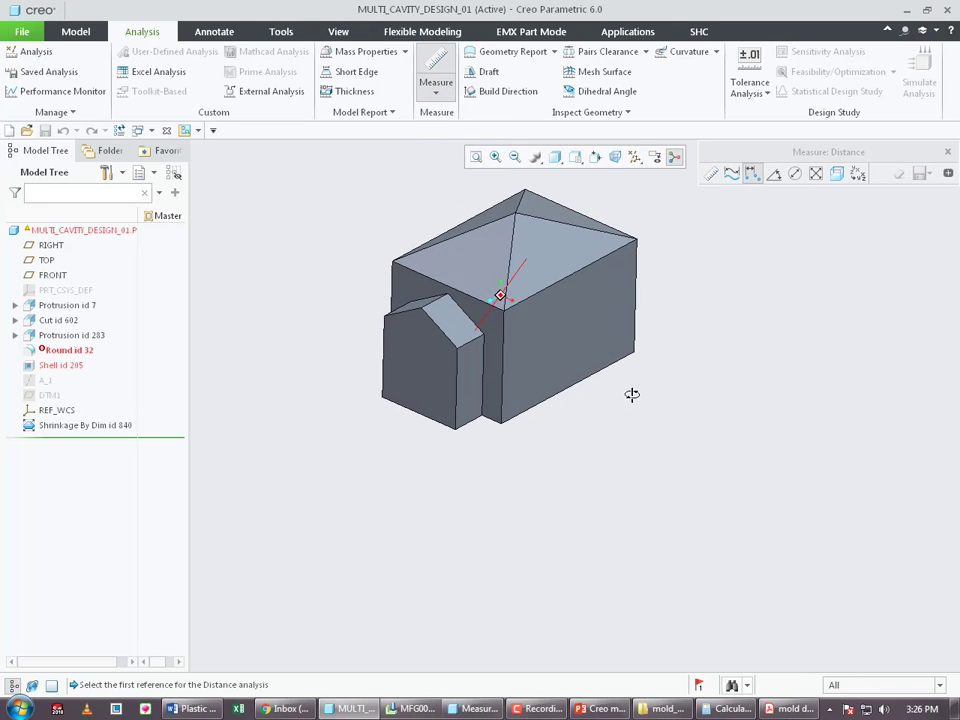
{"action": "scroll", "coordinate": [592, 316], "scroll_direction": "down", "scroll_amount": 3}
{"action": "left_click", "coordinate": [591, 357]}
{"action": "middle_click_drag", "start_coordinate": [591, 357], "coordinate": [677, 381]}
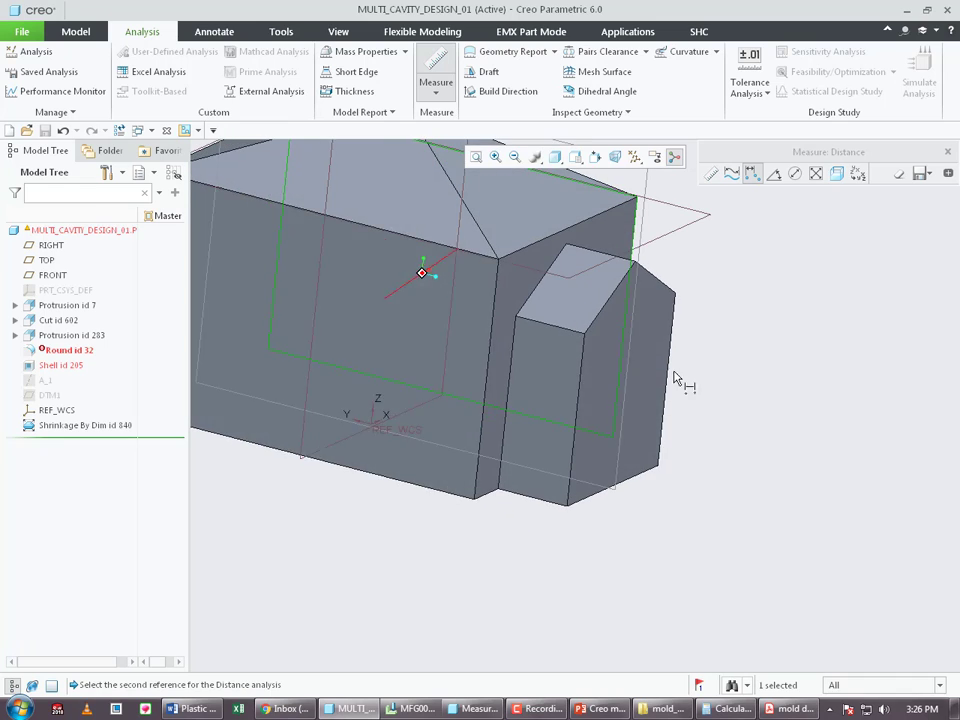
{"action": "left_click", "coordinate": [343, 306]}
{"action": "scroll", "coordinate": [600, 403], "scroll_direction": "up", "scroll_amount": 3}
{"action": "middle_click_drag", "start_coordinate": [598, 402], "coordinate": [550, 403]}
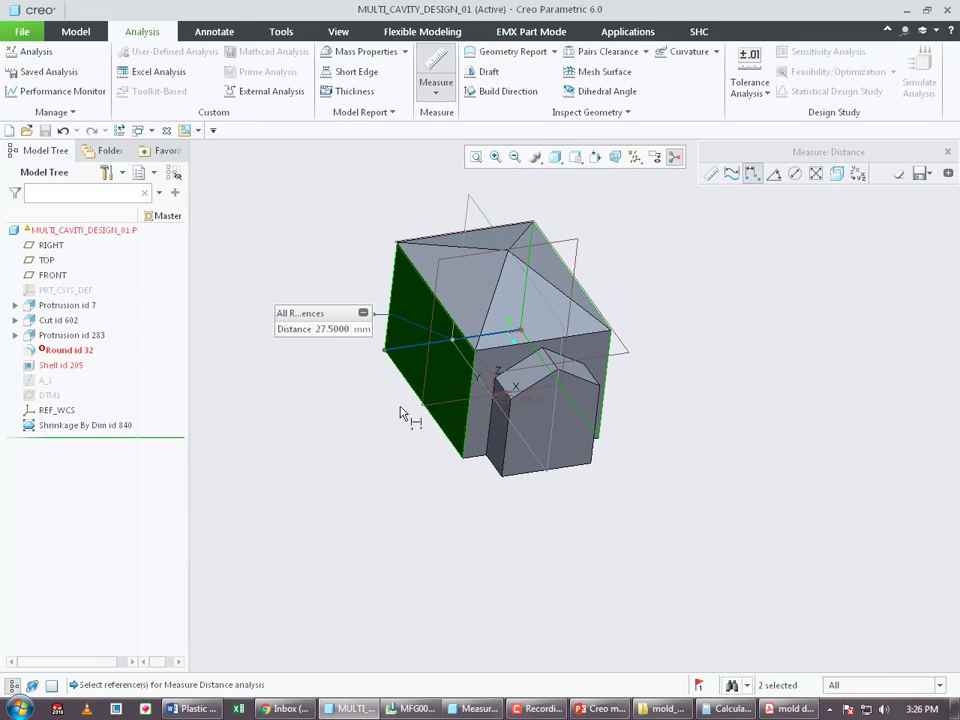
- Measure the distance from the block face carrying the small protrusion to the opposite face, and close the measurement
{"action": "left_click", "coordinate": [509, 365]}
{"action": "middle_click_drag", "start_coordinate": [470, 385], "coordinate": [386, 332]}
{"action": "left_click", "coordinate": [386, 340]}
{"action": "middle_click_drag", "start_coordinate": [369, 439], "coordinate": [354, 431]}
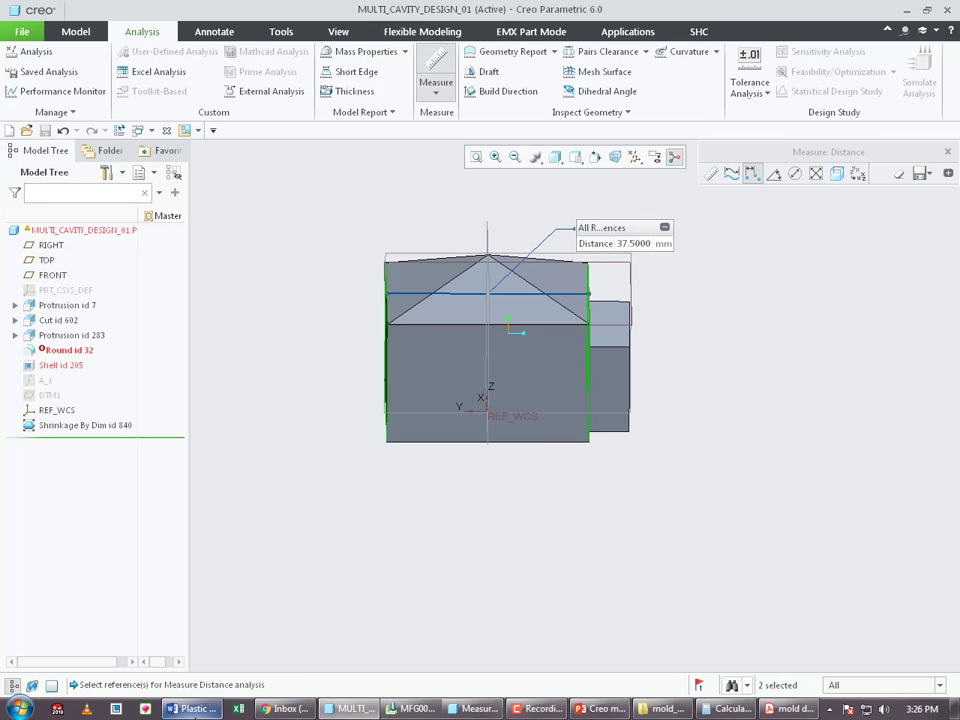
{"action": "left_click", "coordinate": [195, 708]}
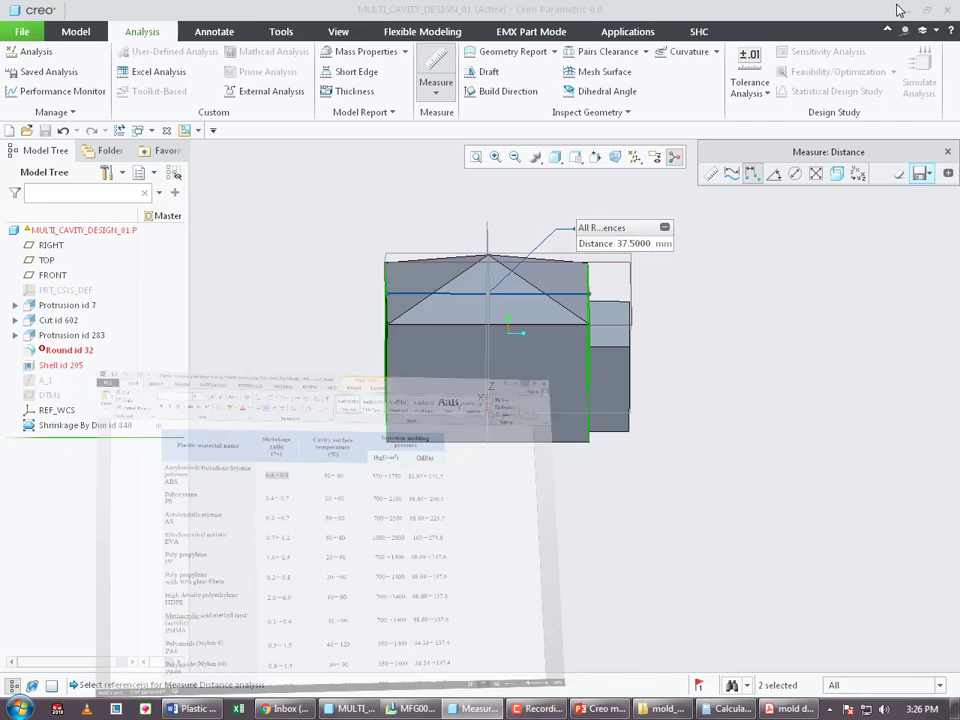
{"action": "left_click", "coordinate": [903, 8]}
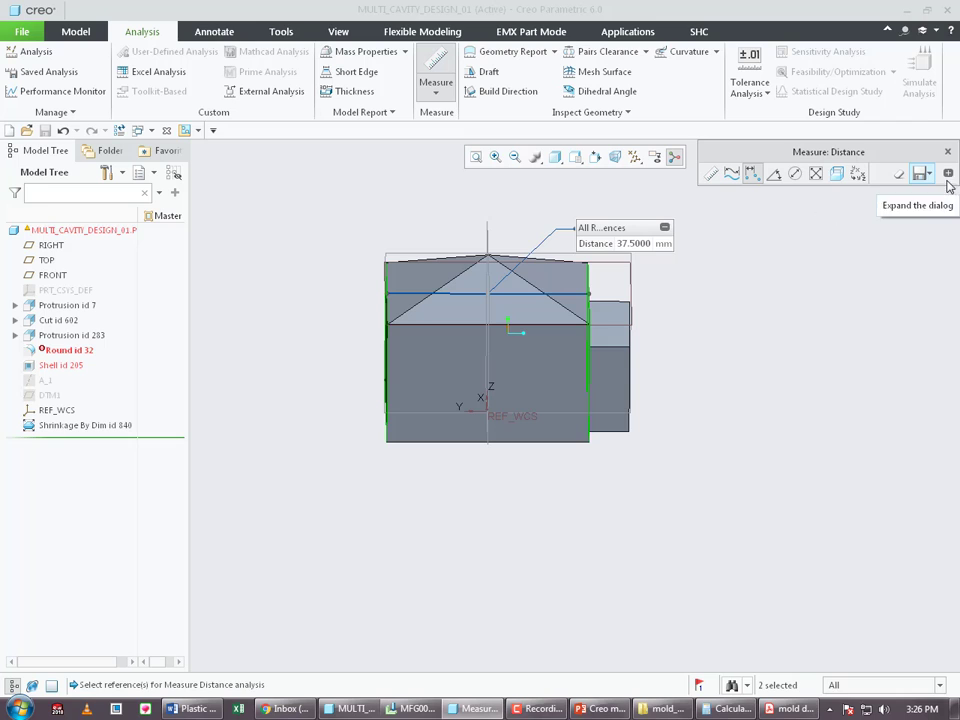
{"action": "middle_click_drag", "start_coordinate": [634, 388], "coordinate": [500, 345]}
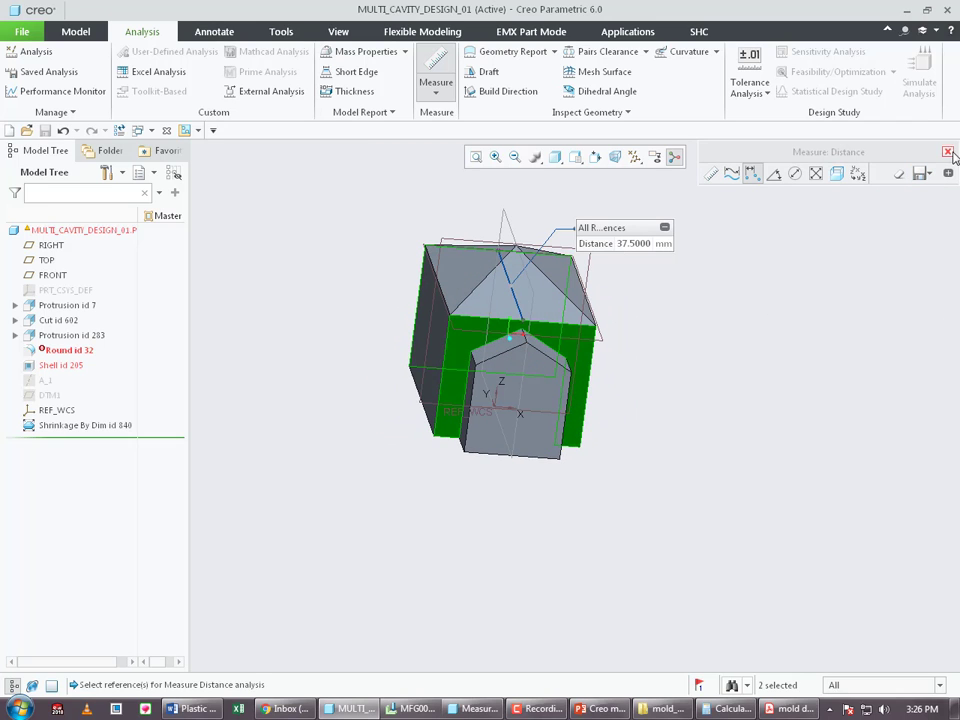
{"action": "left_click", "coordinate": [947, 151]}
- Delete the shrinkage-by-dimension feature from the part and check the restored model
{"action": "right_click", "coordinate": [68, 427]}
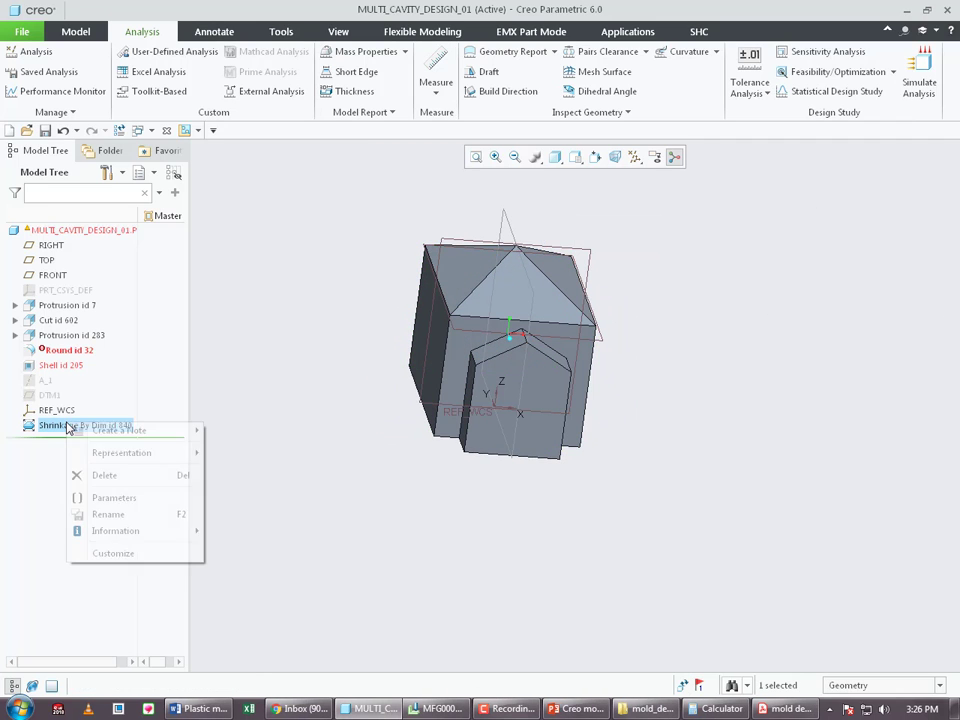
{"action": "left_click", "coordinate": [112, 477]}
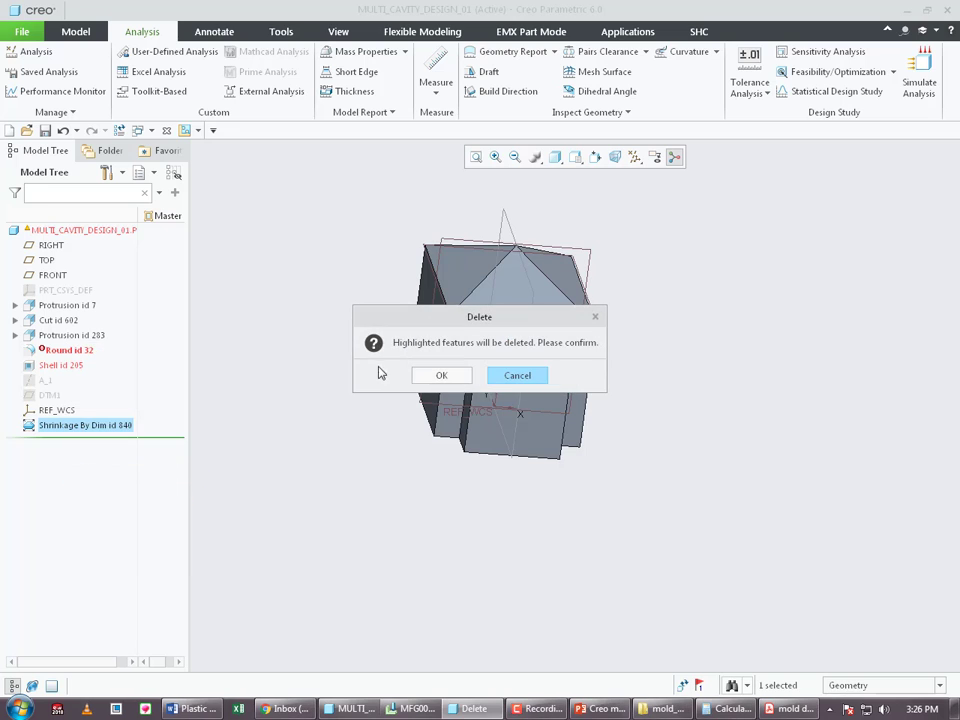
{"action": "left_click", "coordinate": [449, 383]}
{"action": "middle_click_drag", "start_coordinate": [360, 450], "coordinate": [470, 330]}
{"action": "scroll", "coordinate": [500, 203], "scroll_direction": "up", "scroll_amount": 3}
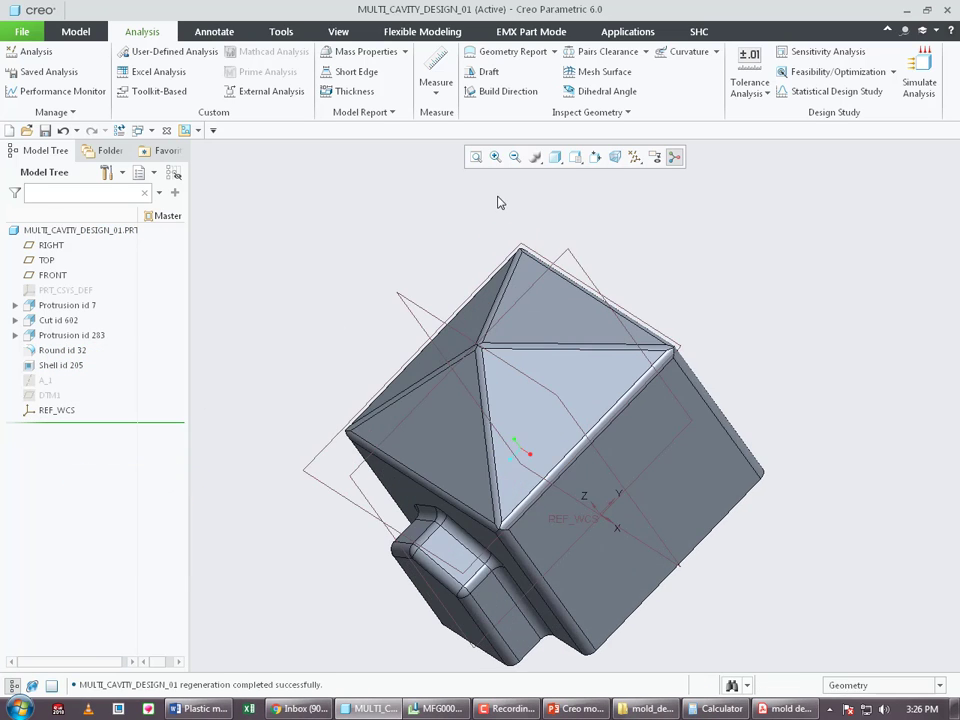
{"action": "middle_click_drag", "start_coordinate": [500, 203], "coordinate": [430, 250]}
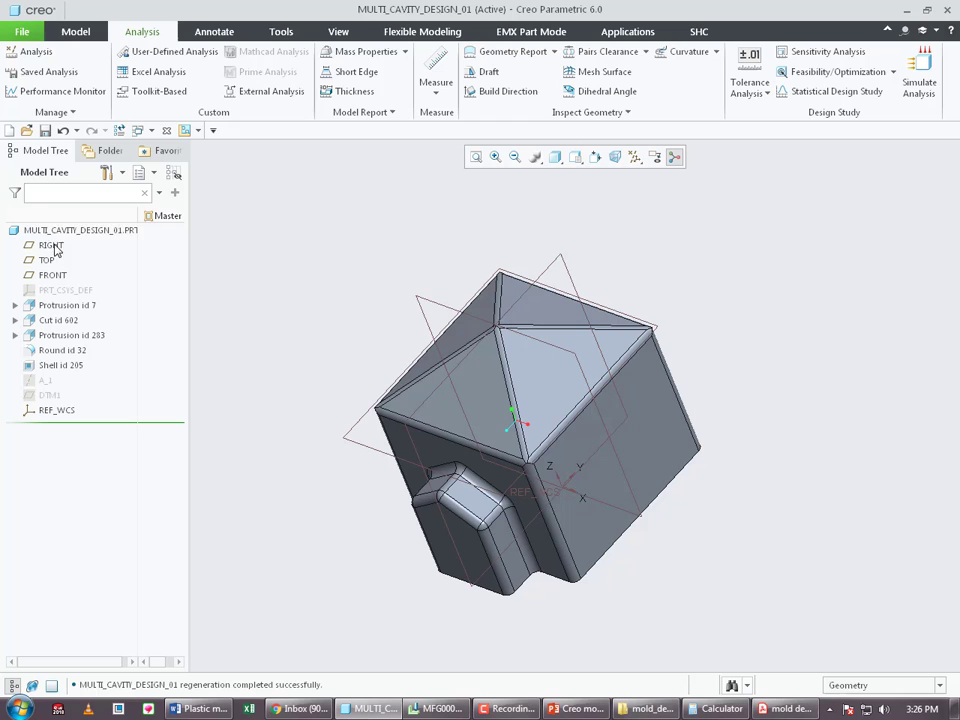
- Create a new shrinkage by dimension through the model properties with a ratio of 0.005 for all dimensions
{"action": "left_click", "coordinate": [27, 38]}
{"action": "mouse_move", "coordinate": [62, 253]}
{"action": "left_click", "coordinate": [170, 80]}
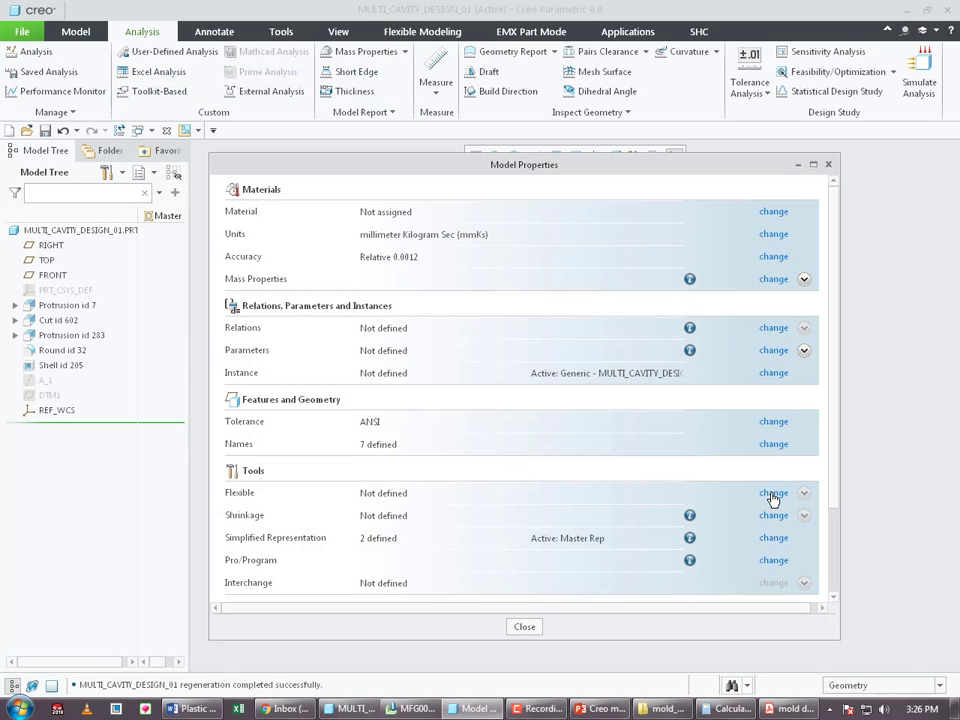
{"action": "left_click", "coordinate": [773, 515]}
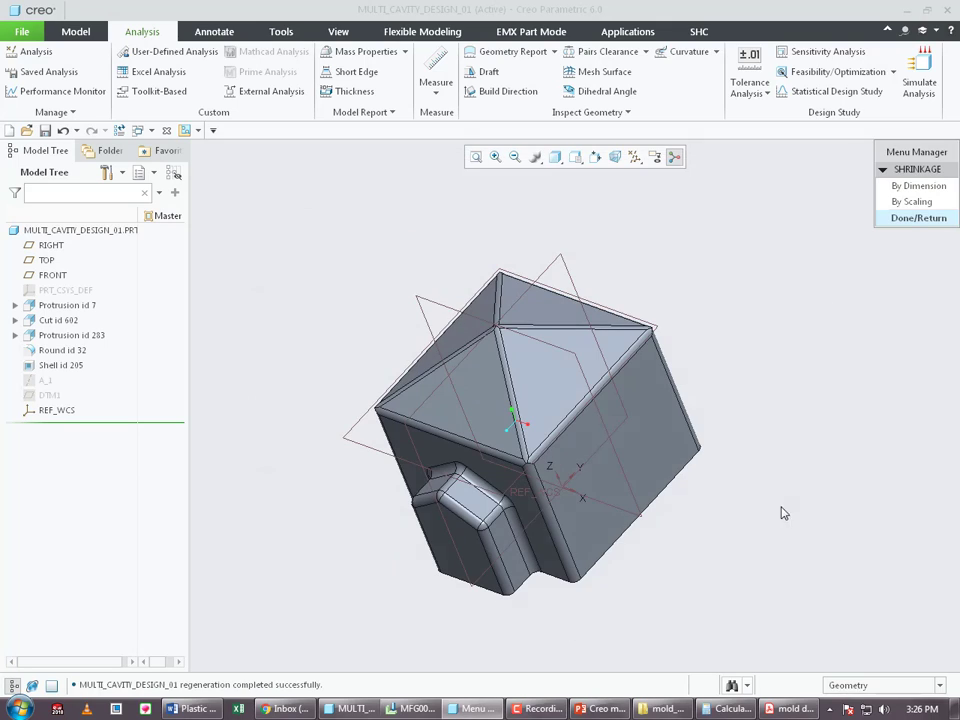
{"action": "left_click", "coordinate": [938, 190]}
{"action": "left_click", "coordinate": [860, 334]}
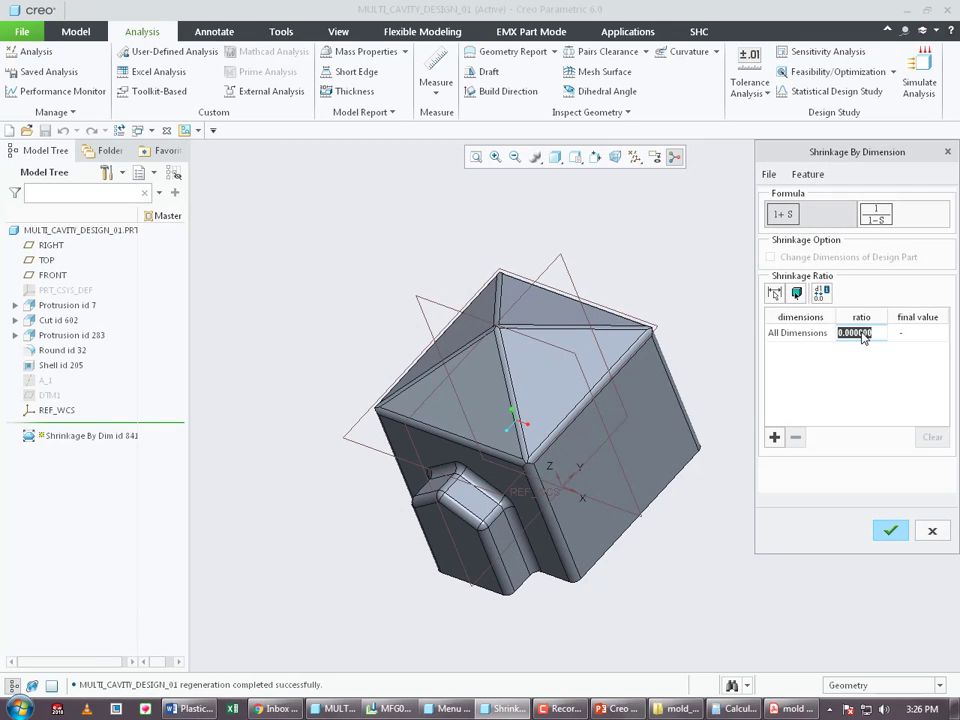
{"action": "type", "text": "0"}
{"action": "left_click", "coordinate": [881, 371]}
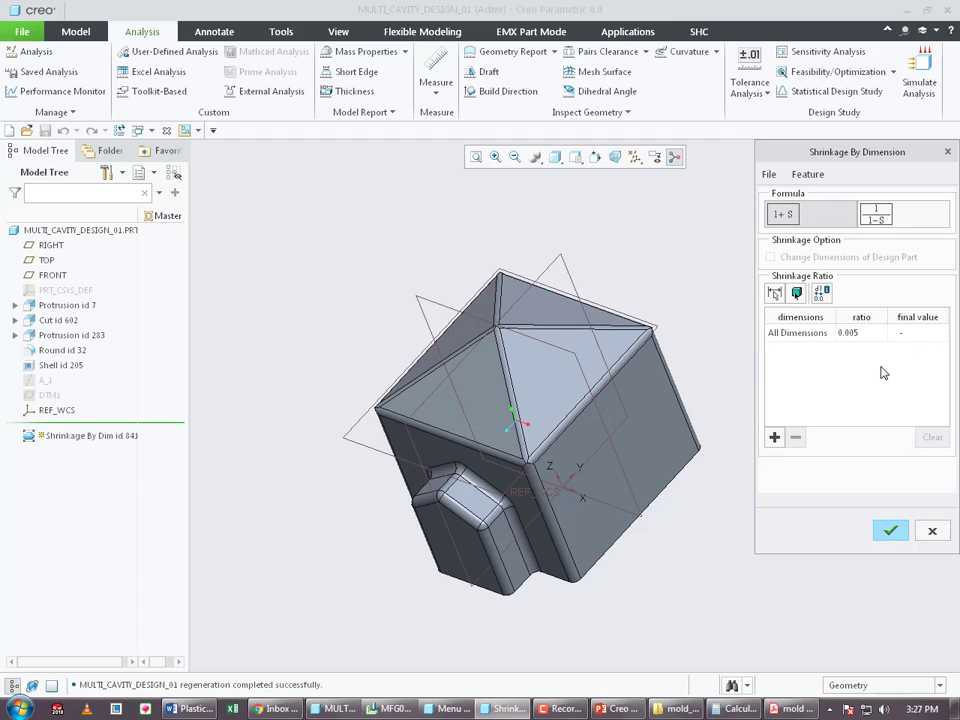
{"action": "left_click", "coordinate": [893, 531]}
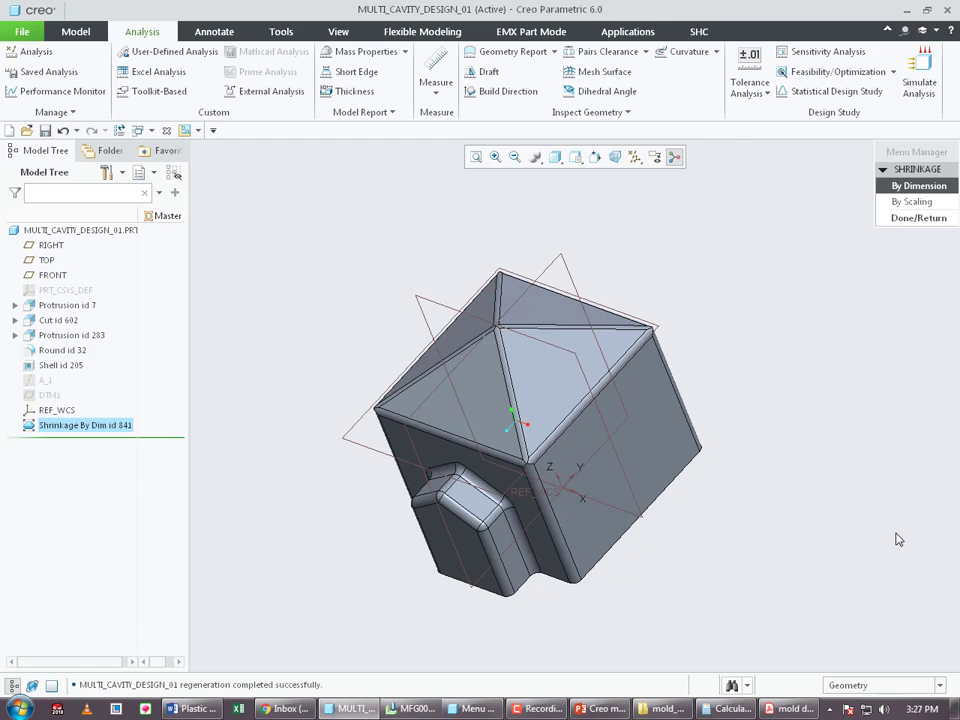
- Redefine the shrinkage by dimension and add the dimensions of the main block, Protrusion id 7, to the ratio table
{"action": "left_click", "coordinate": [918, 187]}
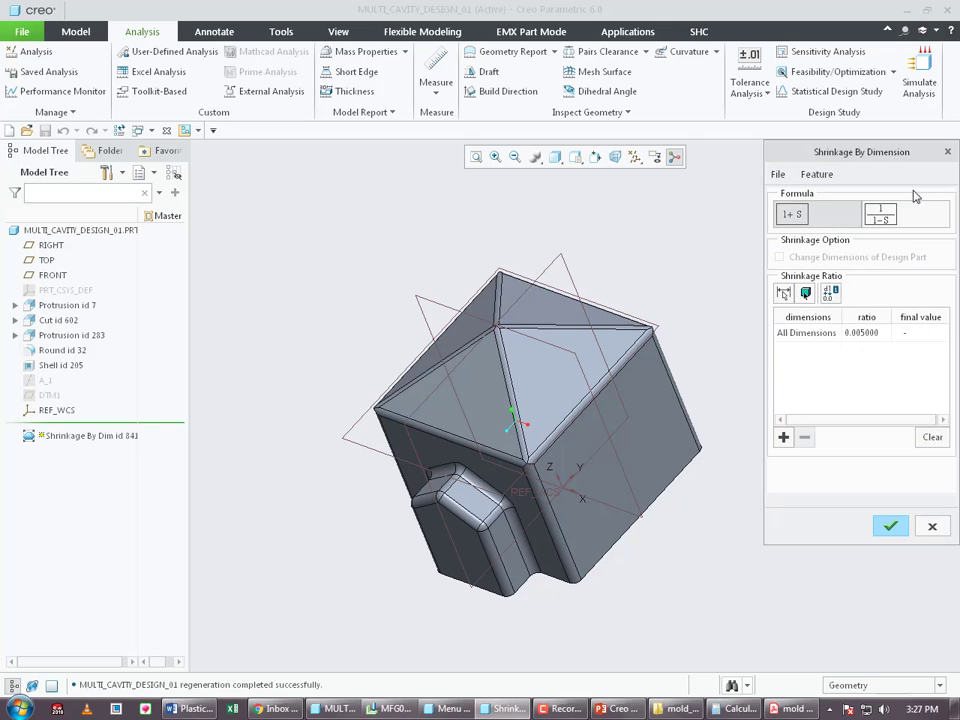
{"action": "left_click", "coordinate": [806, 293]}
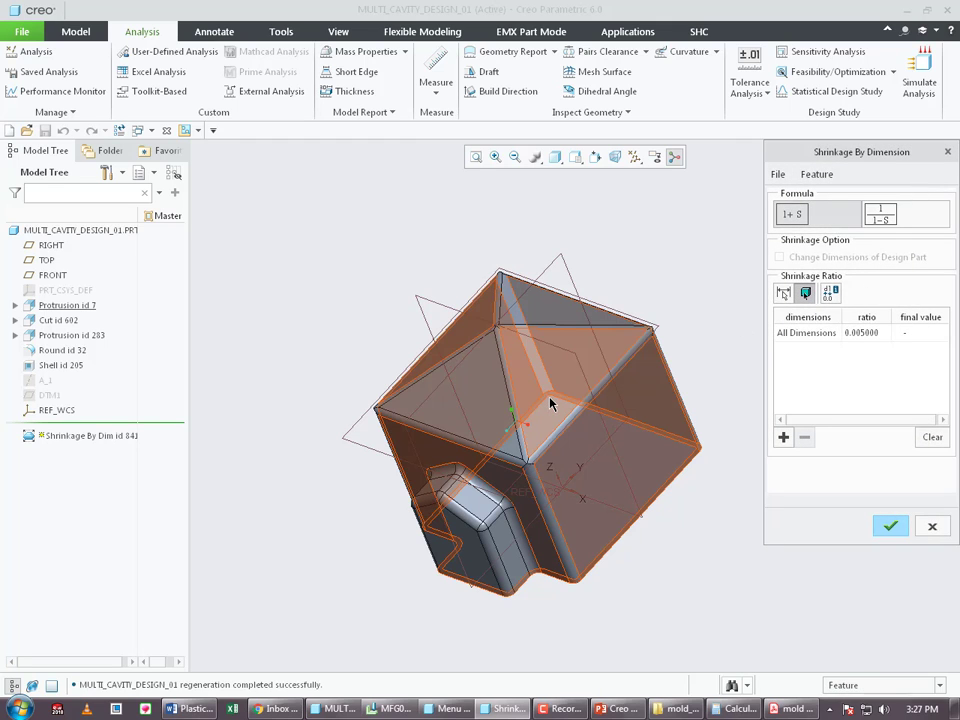
{"action": "left_click", "coordinate": [551, 403]}
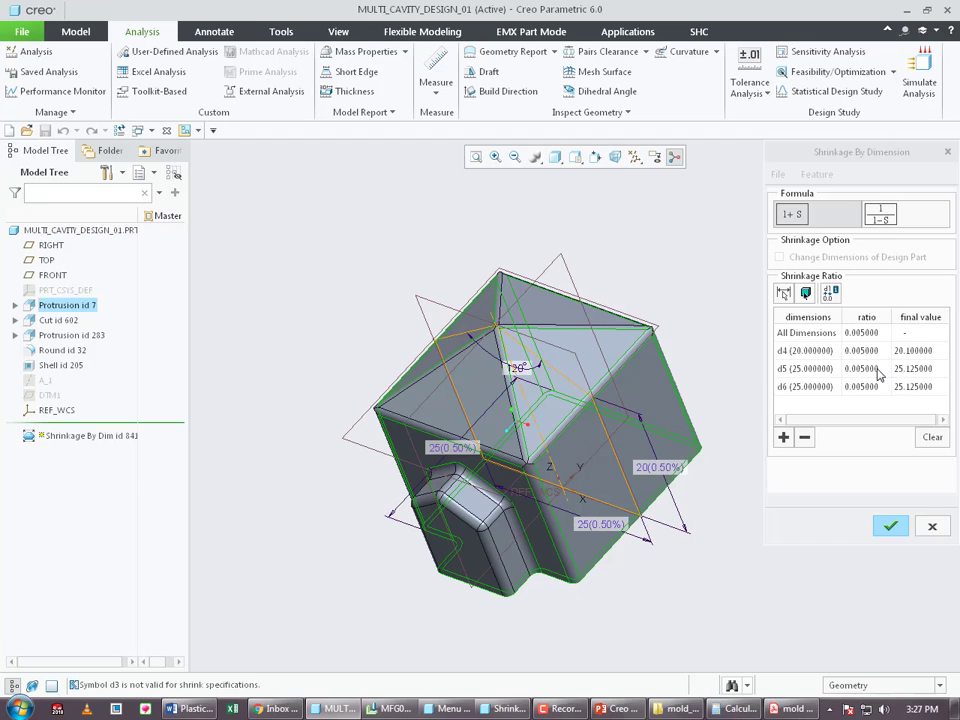
- Set the shrinkage ratio to 0.001 for the main block's dimension d4 and to 0.002 for d5
{"action": "left_click", "coordinate": [874, 353]}
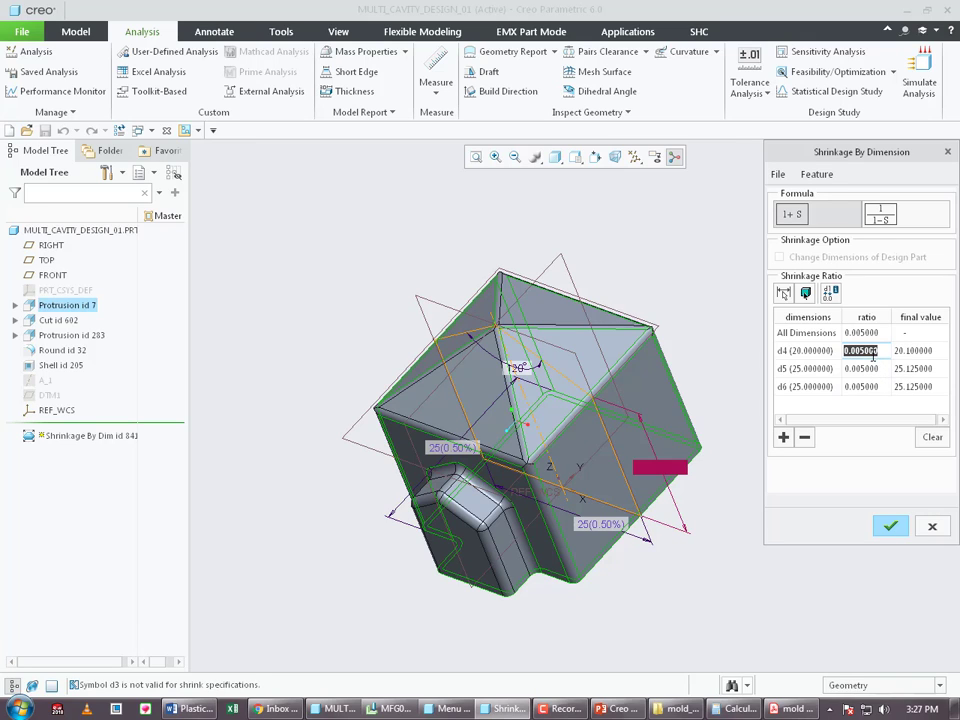
{"action": "left_click", "coordinate": [874, 368]}
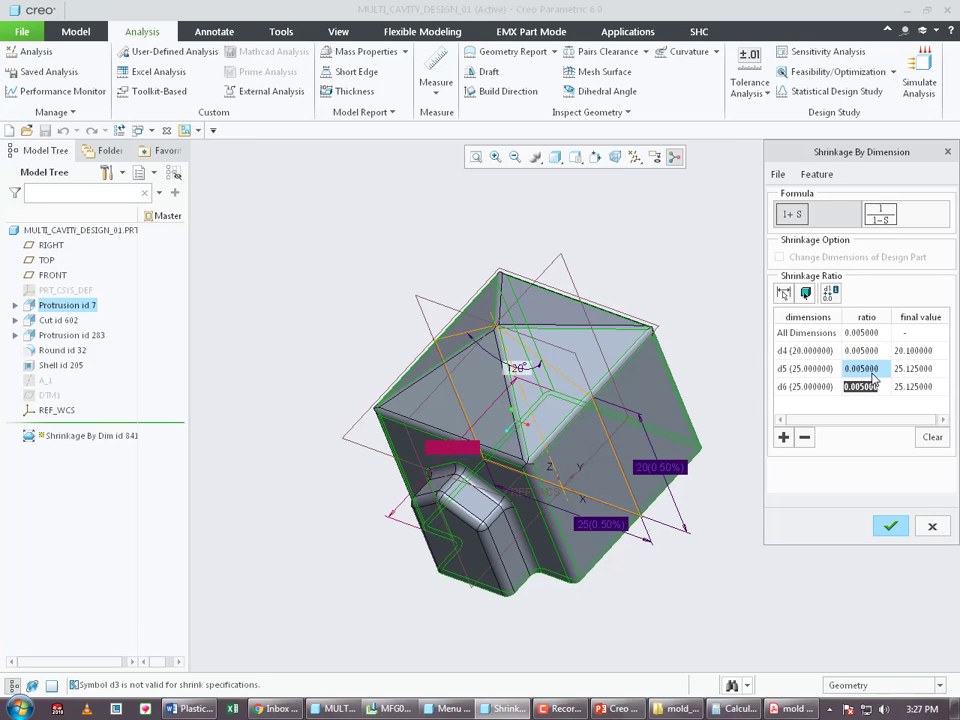
{"action": "left_click", "coordinate": [876, 352]}
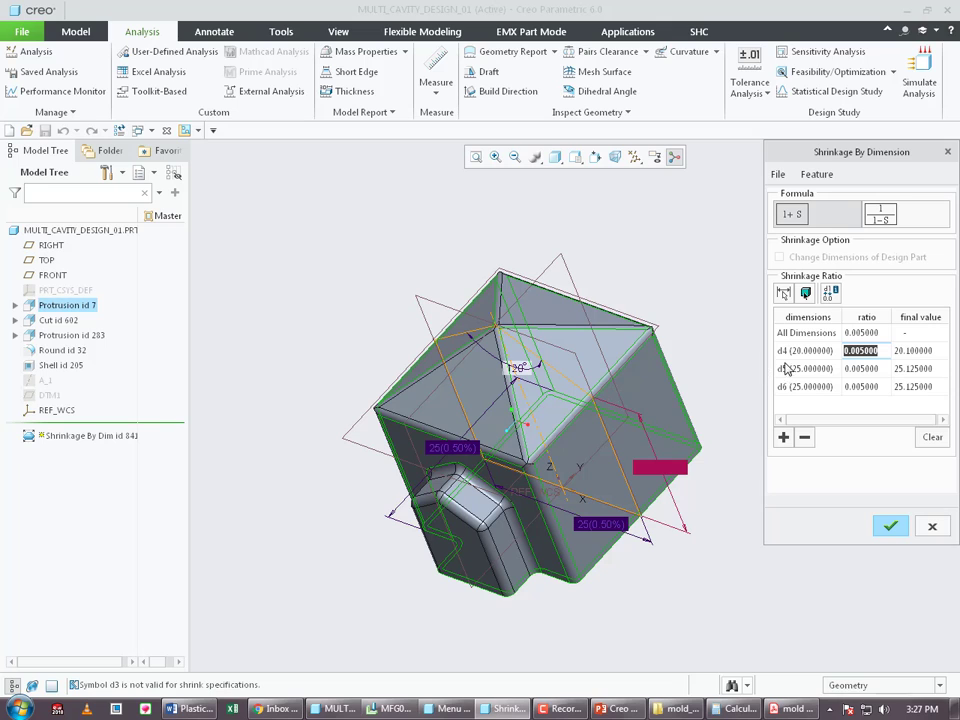
{"action": "scroll", "coordinate": [317, 508], "scroll_direction": "down", "scroll_amount": 3}
{"action": "middle_click_drag", "start_coordinate": [317, 508], "coordinate": [336, 483]}
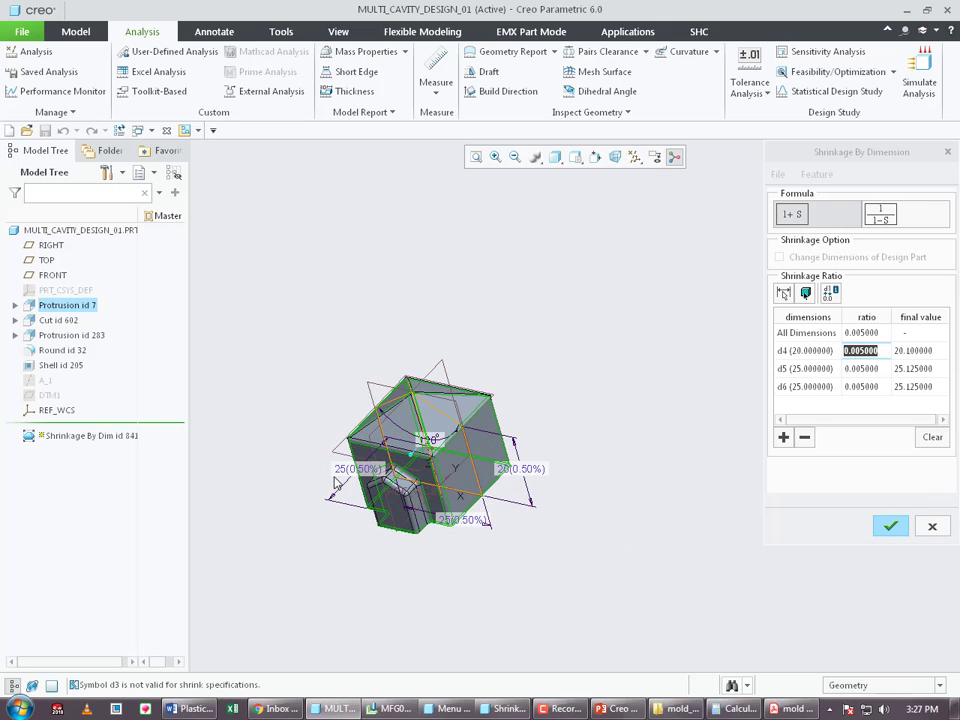
{"action": "scroll", "coordinate": [337, 483], "scroll_direction": "down", "scroll_amount": 2}
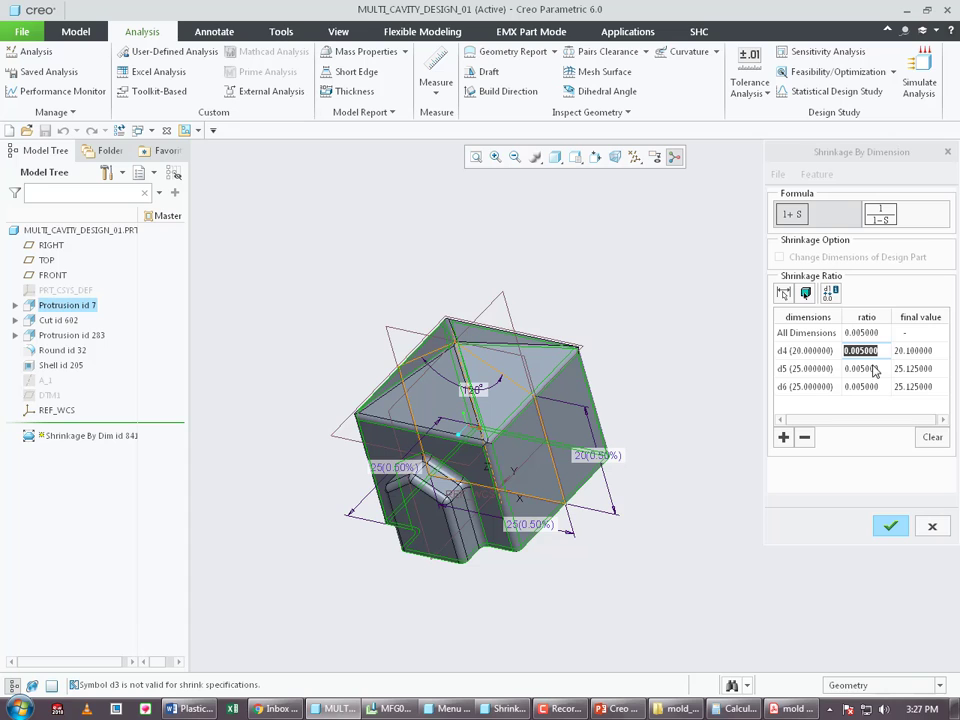
{"action": "middle_click_drag", "start_coordinate": [399, 523], "coordinate": [428, 521]}
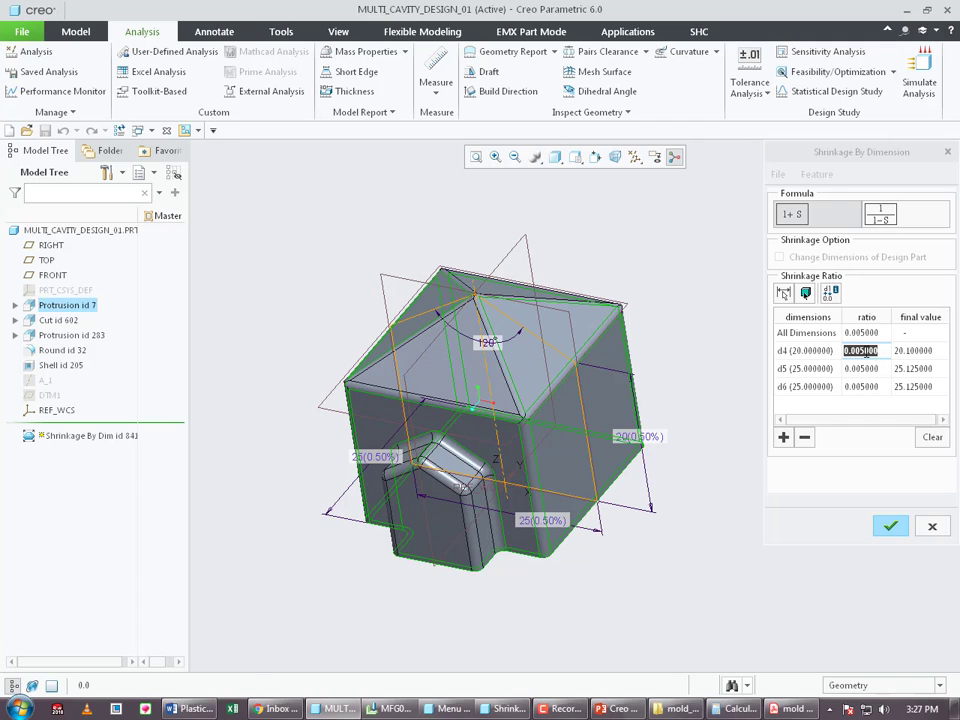
{"action": "left_click", "coordinate": [866, 351]}
{"action": "type", "text": "0.0"}
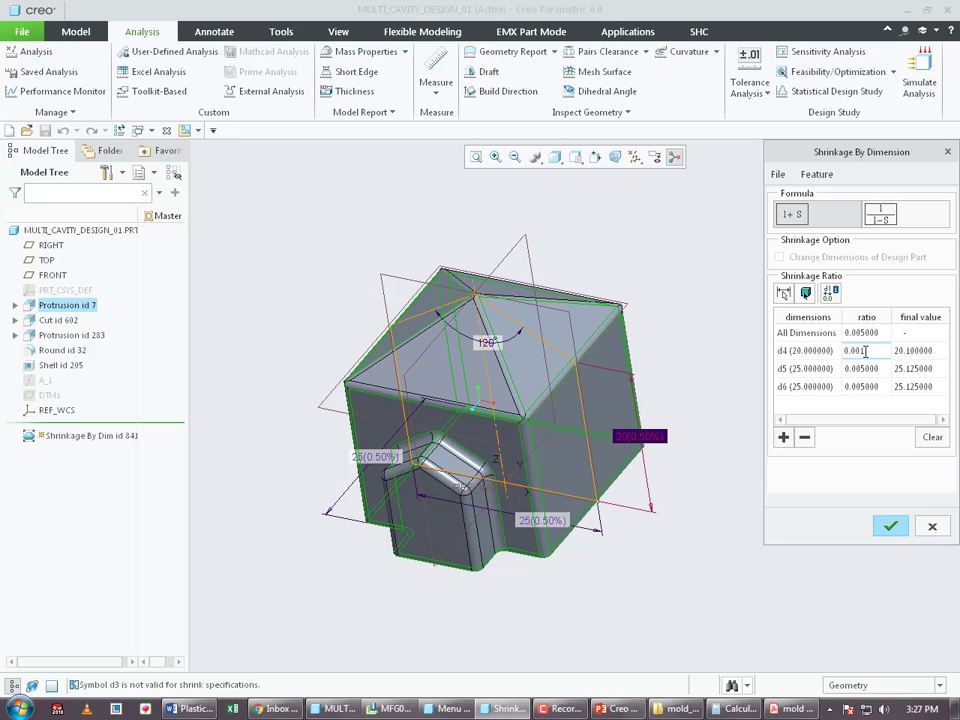
{"action": "left_click", "coordinate": [862, 369]}
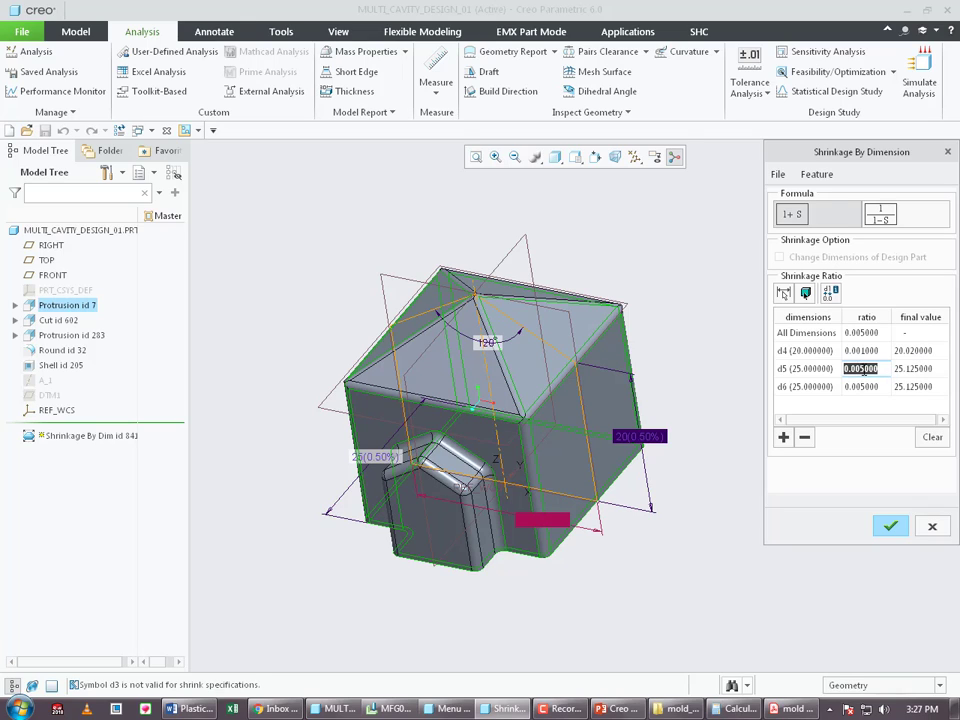
{"action": "type", "text": "0.002"}
{"action": "key", "text": "Return"}
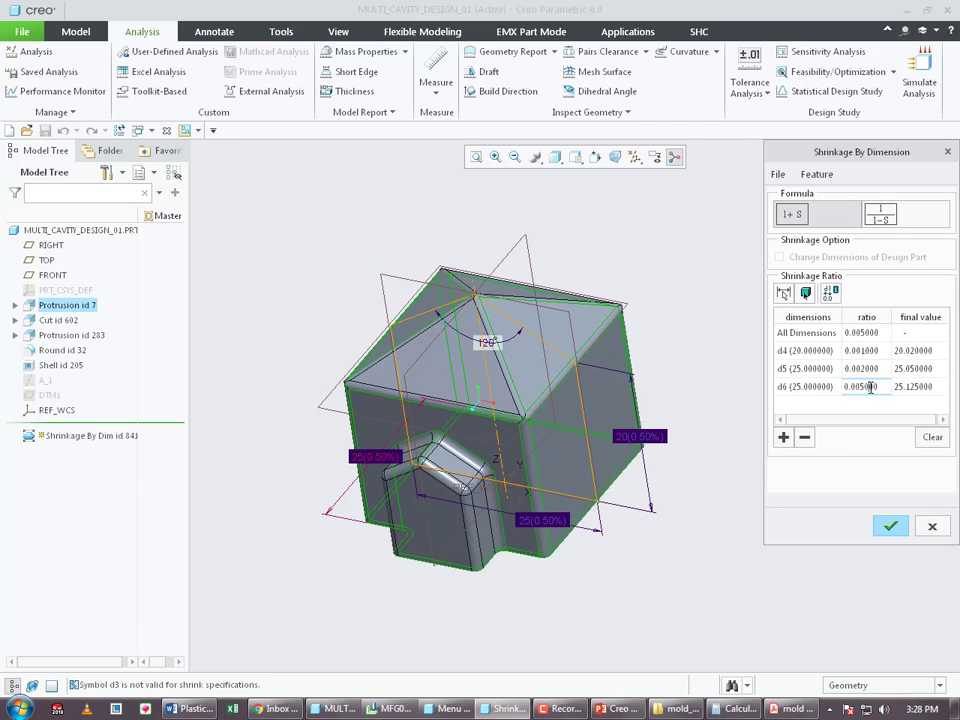
- Leave the d6 ratio at 0.005, apply the shrinkage by dimension and close the model properties
{"action": "type", "text": "0"}
{"action": "key", "text": "Return"}
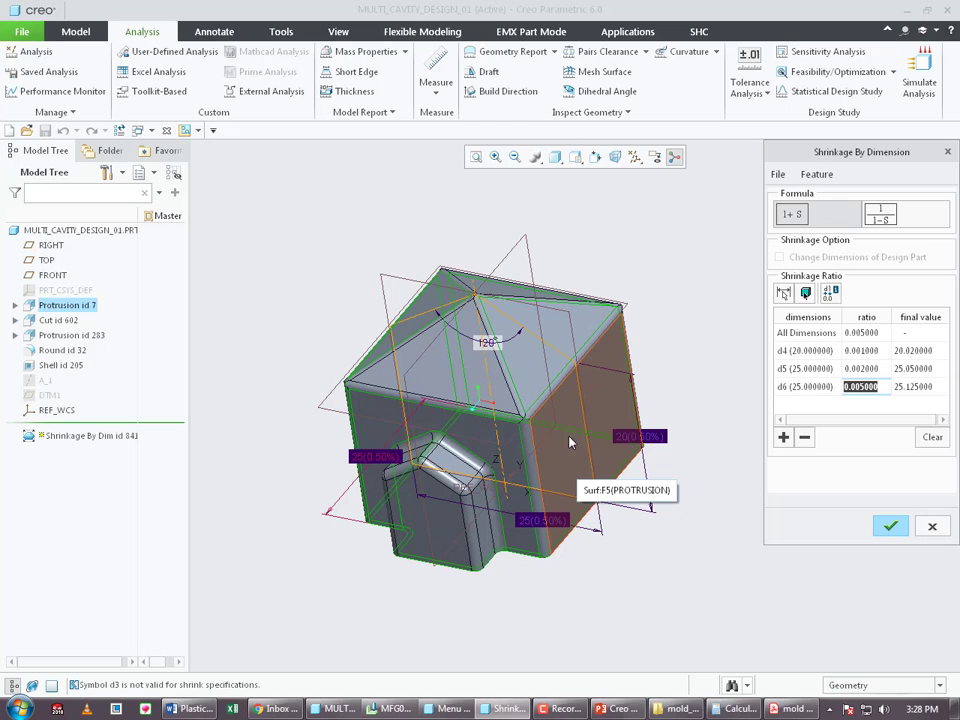
{"action": "middle_click_drag", "start_coordinate": [684, 327], "coordinate": [675, 323]}
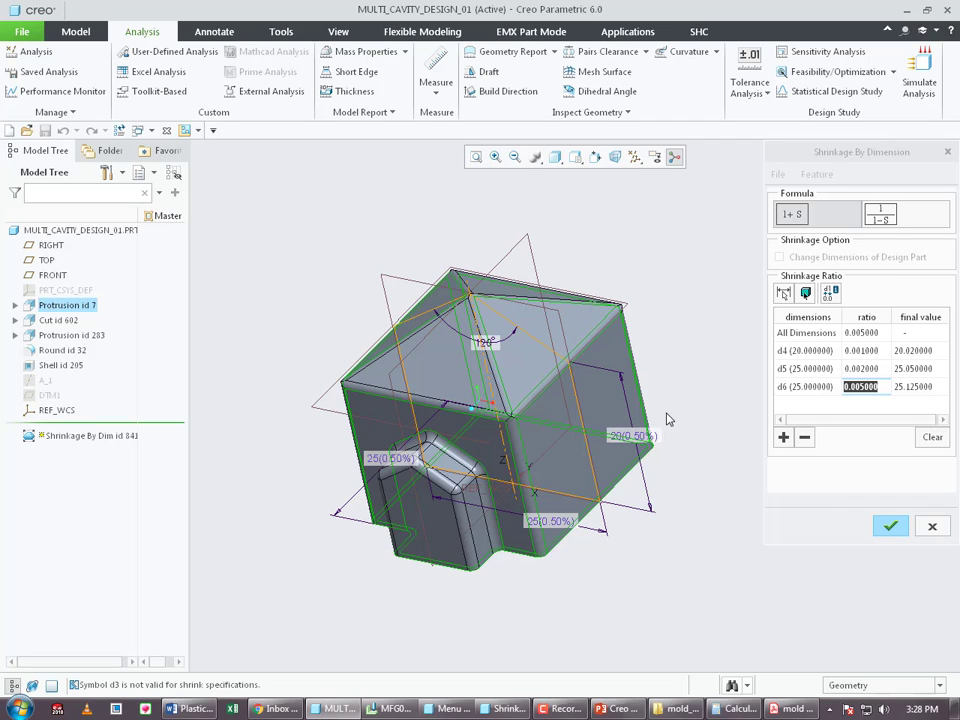
{"action": "middle_click_drag", "start_coordinate": [668, 412], "coordinate": [660, 447]}
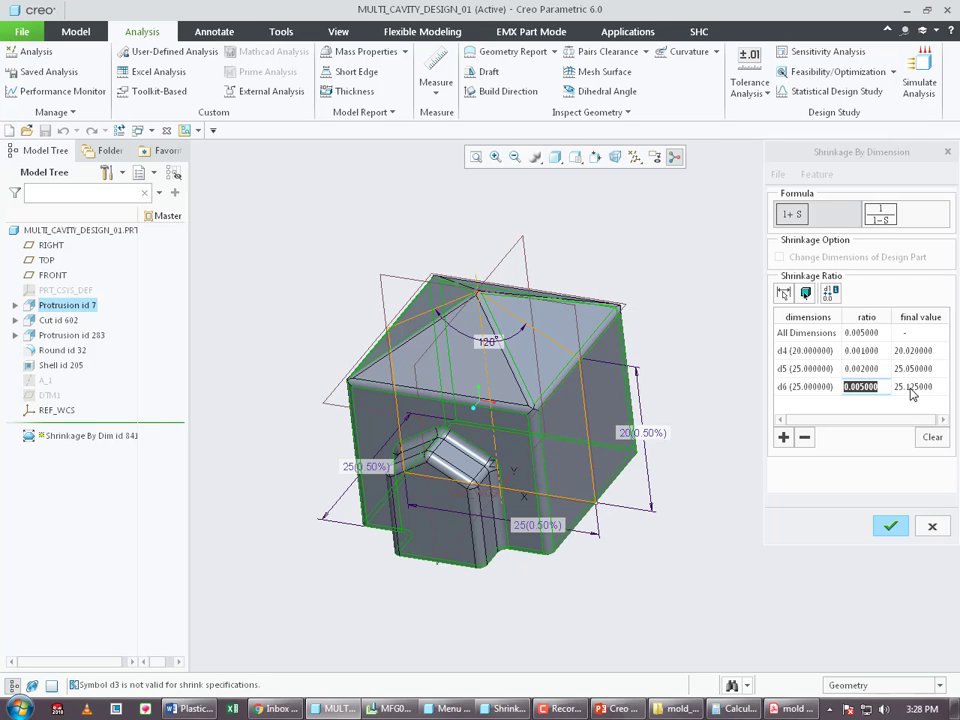
{"action": "left_click", "coordinate": [890, 526]}
{"action": "left_click", "coordinate": [910, 217]}
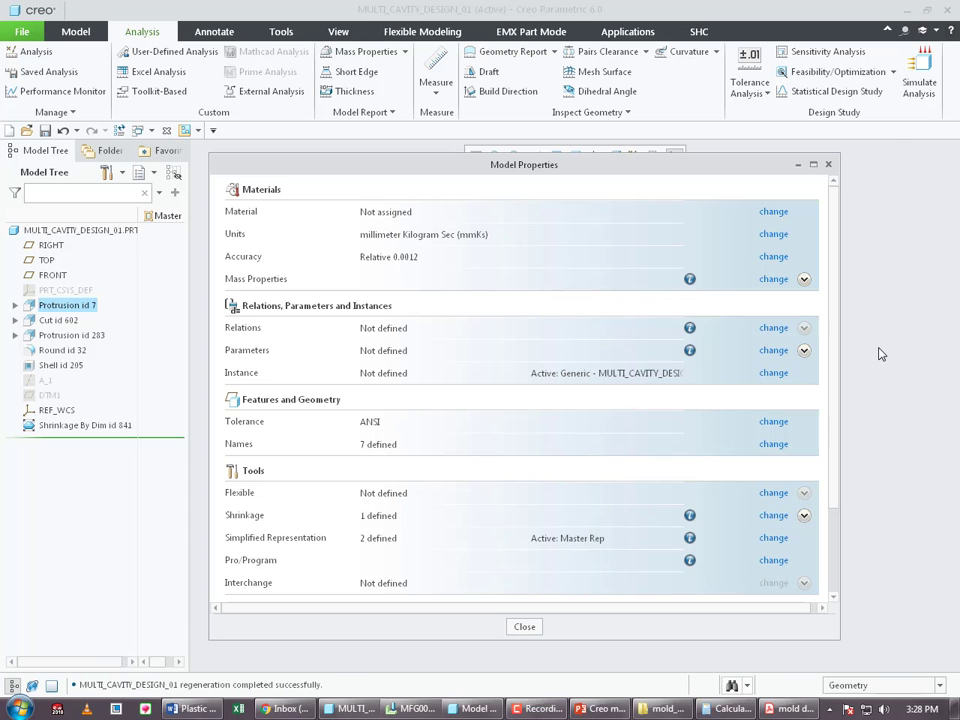
{"action": "left_click", "coordinate": [537, 630]}
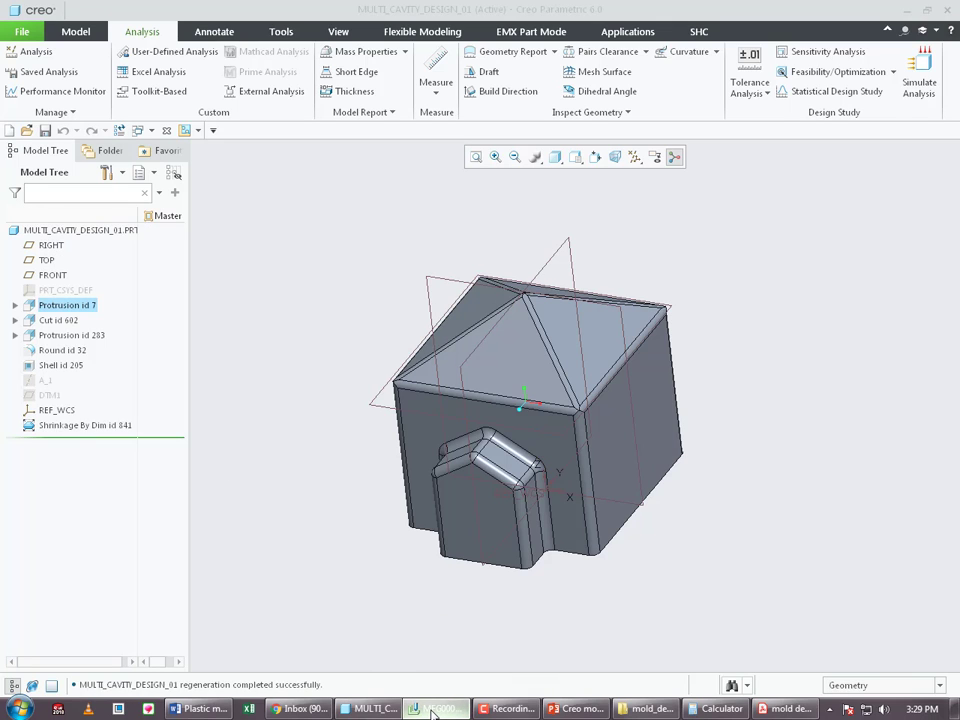
- Switch to the MFG0002 mold assembly and delete the reference model MFG0002_REF_3
{"action": "left_click", "coordinate": [432, 710]}
{"action": "right_click", "coordinate": [66, 292]}
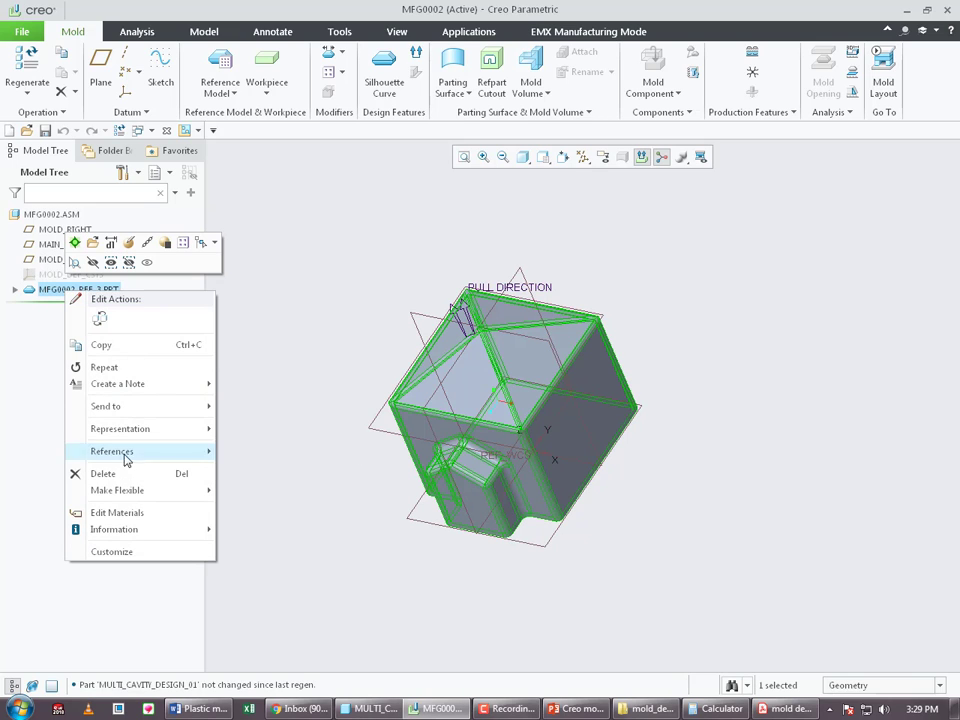
{"action": "left_click", "coordinate": [105, 474]}
{"action": "left_click", "coordinate": [432, 373]}
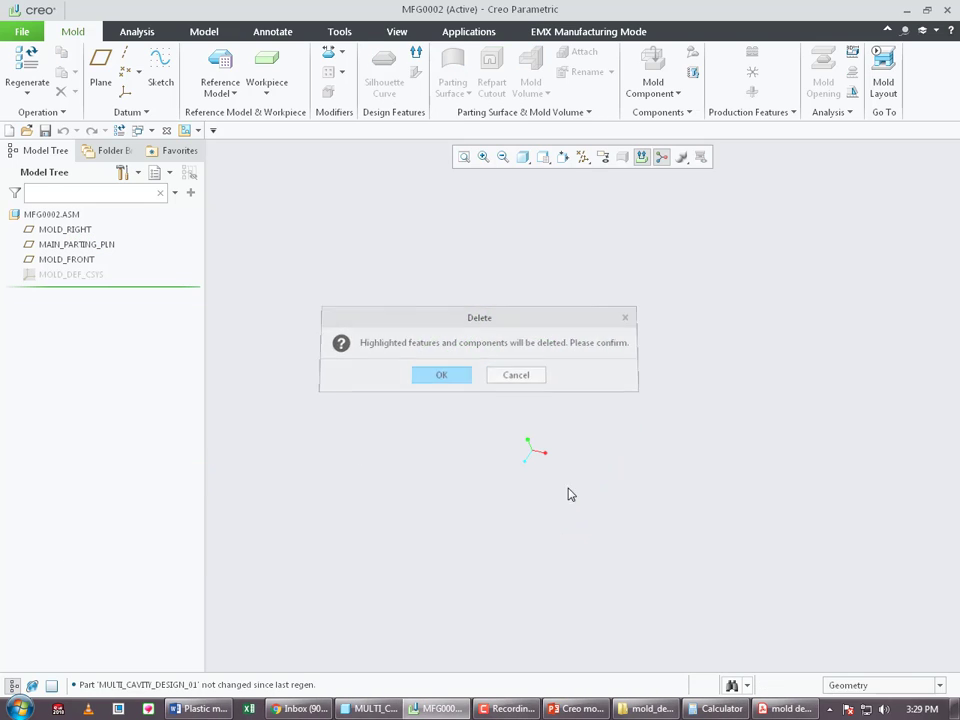
{"action": "left_click", "coordinate": [583, 157]}
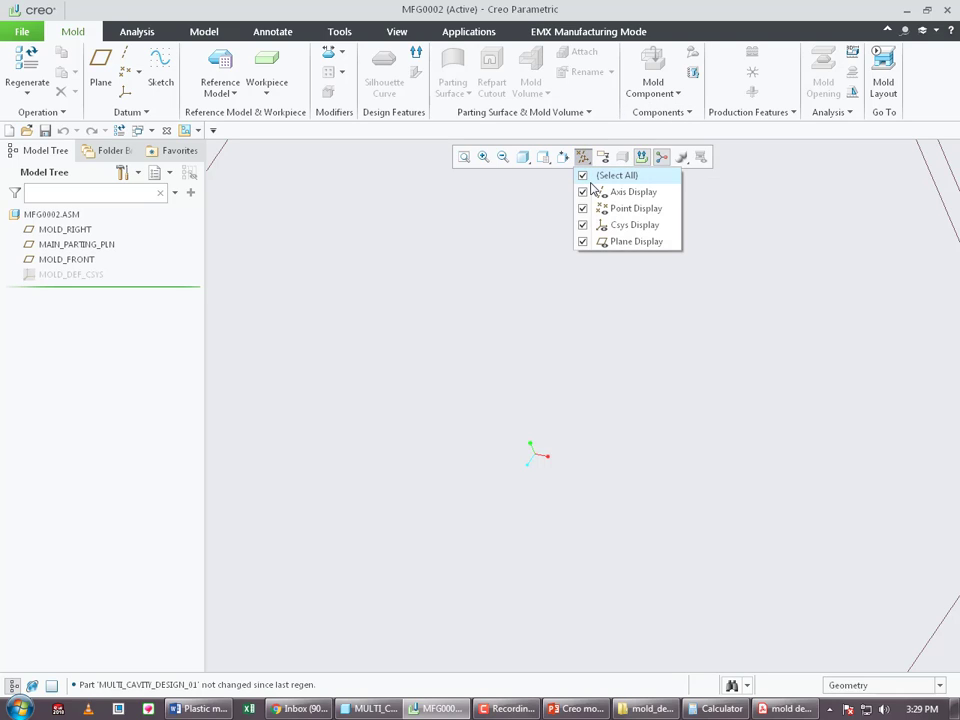
{"action": "left_click", "coordinate": [591, 177]}
{"action": "left_click", "coordinate": [585, 176]}
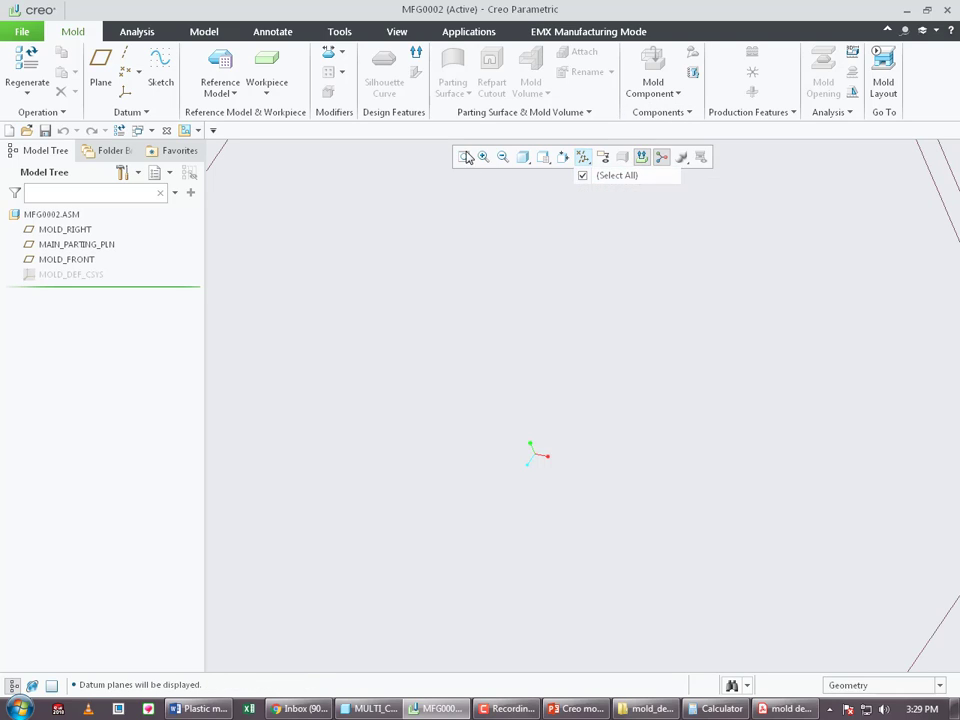
{"action": "left_click", "coordinate": [368, 711]}
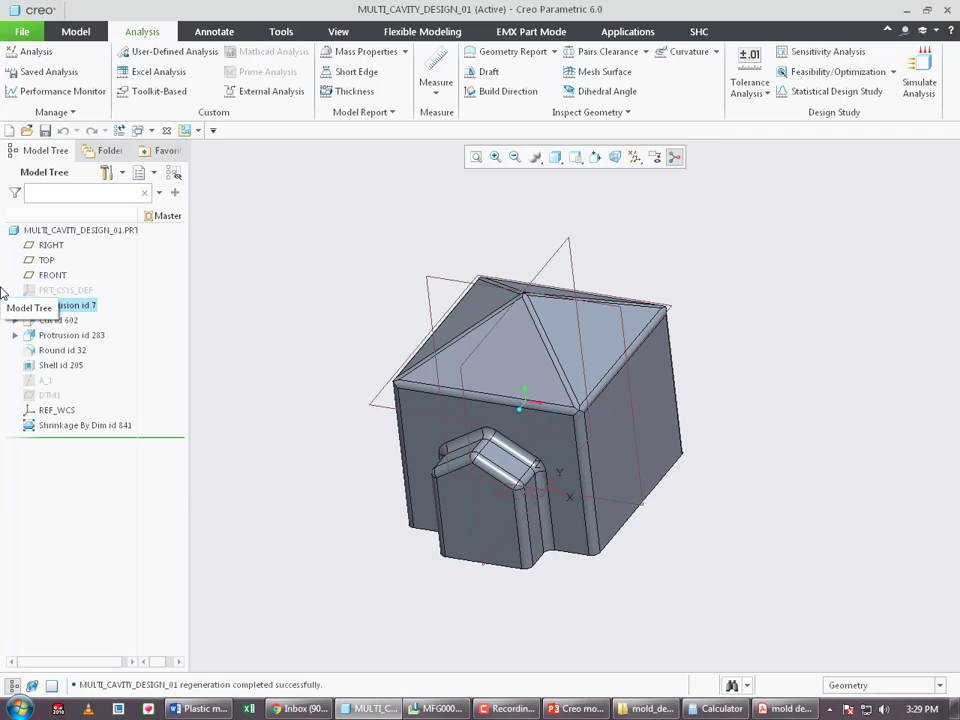
{"action": "left_click", "coordinate": [436, 710]}
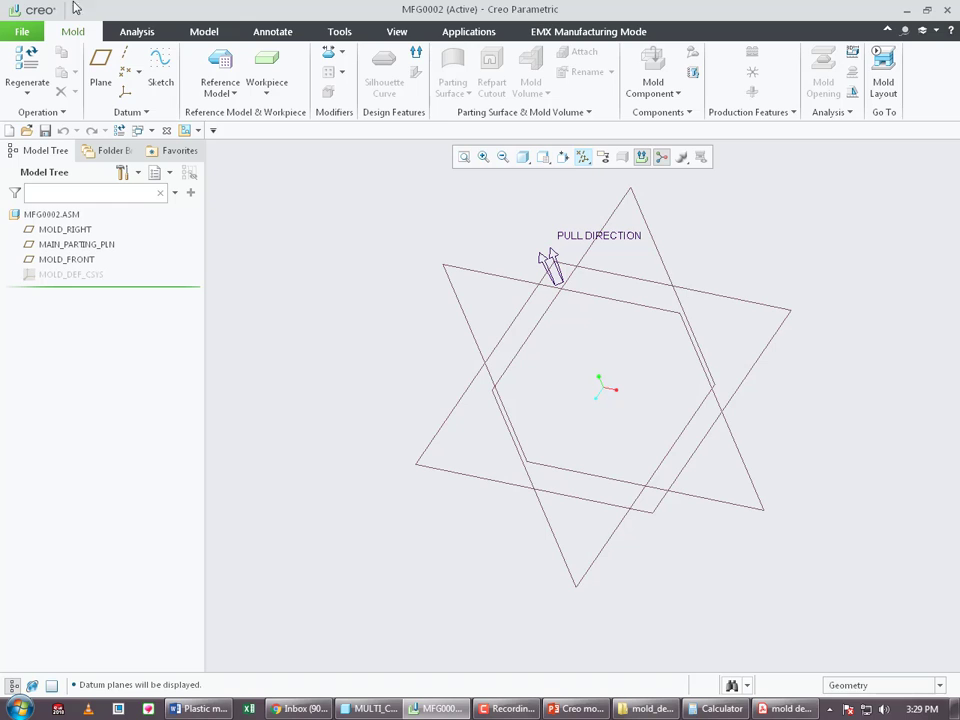
- Create a reference model from multi_cavity_design_01.prt in the mold assembly, using the Inherited type and the name MFG0002_REF_4
{"action": "left_click", "coordinate": [222, 62]}
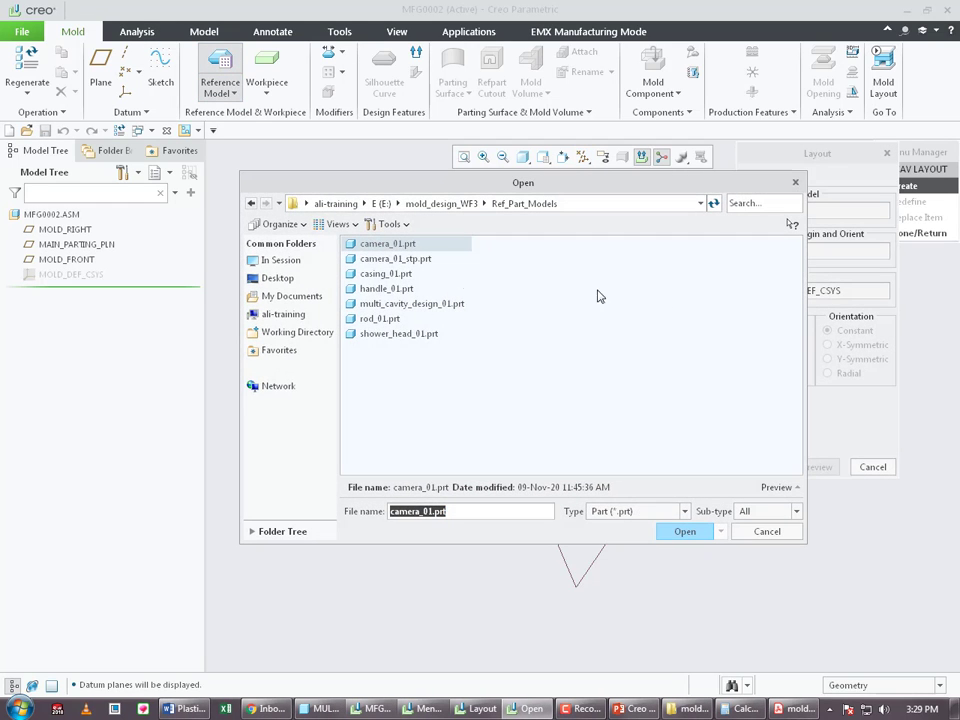
{"action": "left_click", "coordinate": [402, 304]}
{"action": "left_click", "coordinate": [676, 532]}
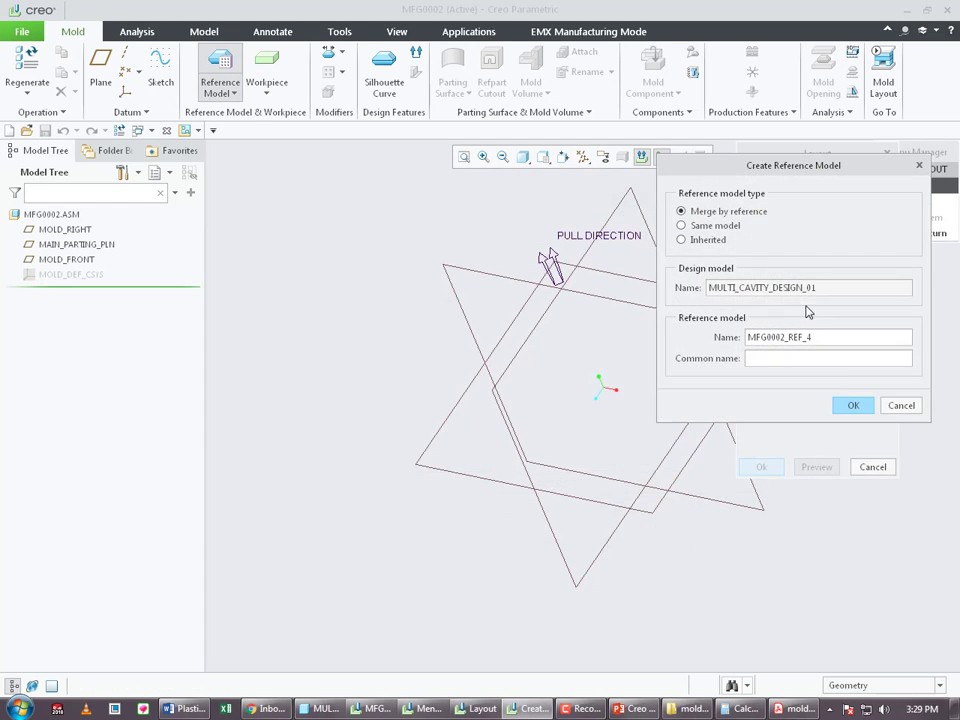
{"action": "left_click", "coordinate": [681, 240]}
{"action": "left_click", "coordinate": [852, 406]}
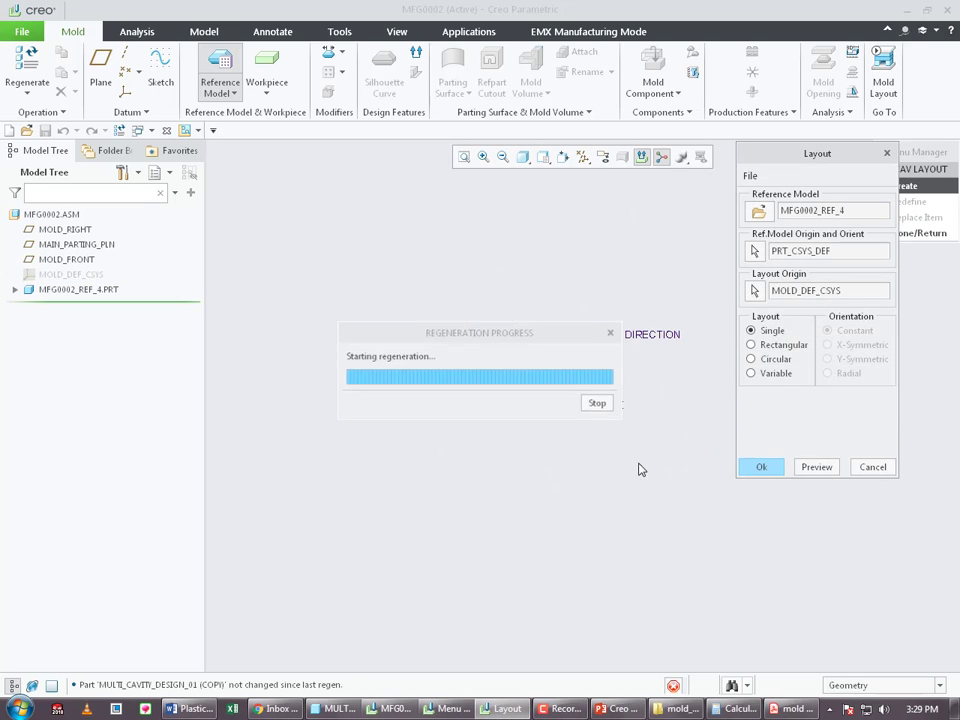
- Set the reference model's origin and orientation to the REF_WCS coordinate system and preview the single layout
{"action": "scroll", "coordinate": [506, 430], "scroll_direction": "down", "scroll_amount": 11}
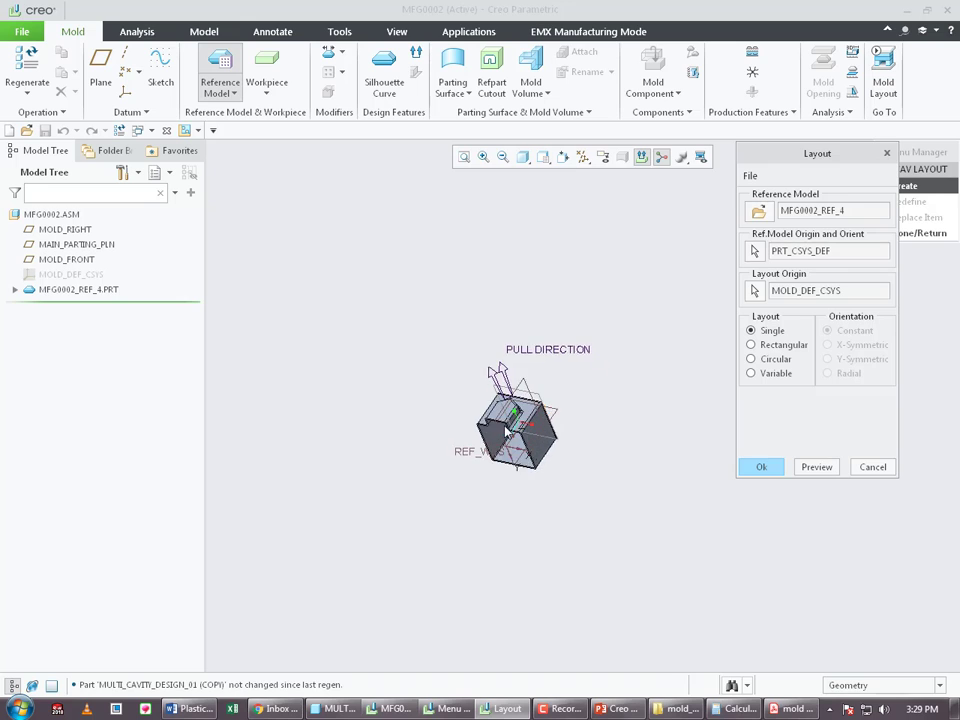
{"action": "scroll", "coordinate": [503, 430], "scroll_direction": "up", "scroll_amount": 3}
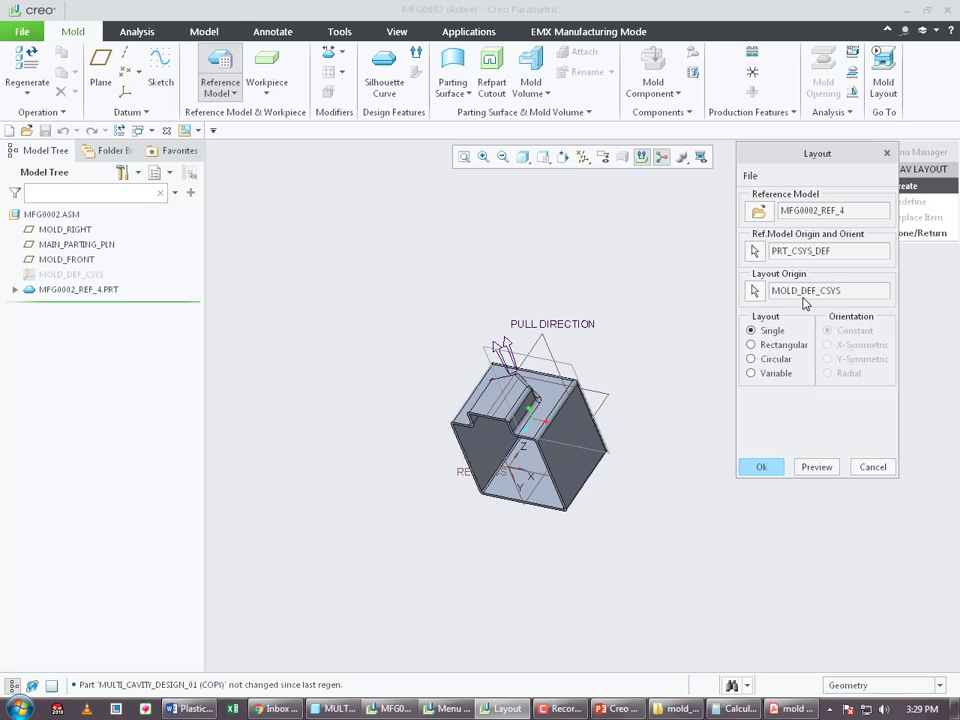
{"action": "left_click", "coordinate": [755, 251]}
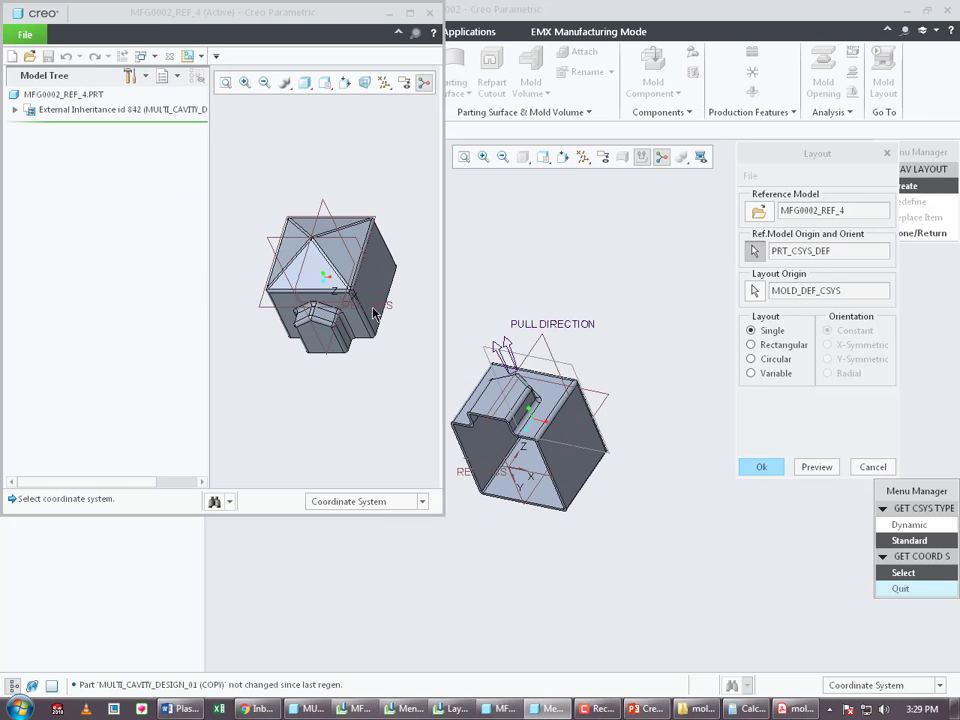
{"action": "left_click", "coordinate": [374, 313]}
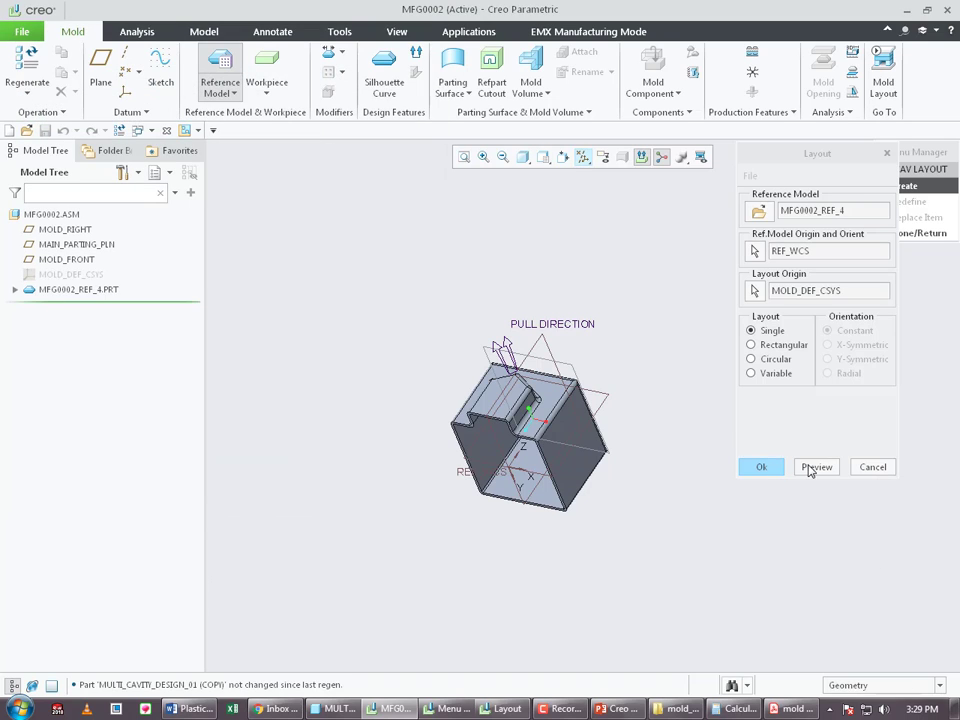
{"action": "left_click", "coordinate": [811, 468]}
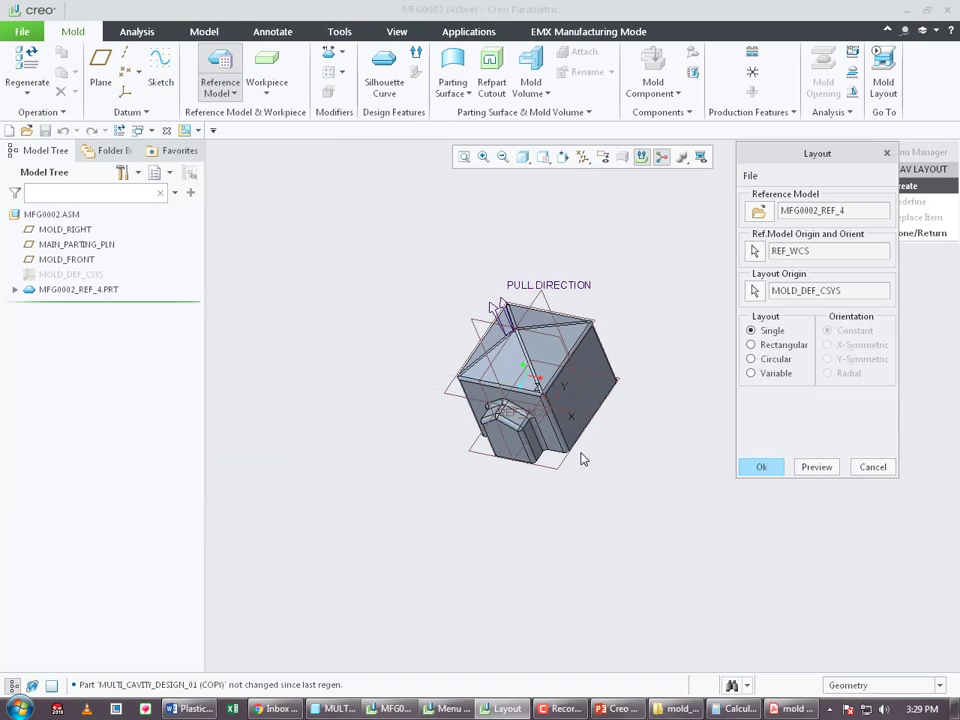
- Preview a rectangular layout with 2 by 2 cavities and turn off the display of all datums
{"action": "left_click", "coordinate": [794, 346]}
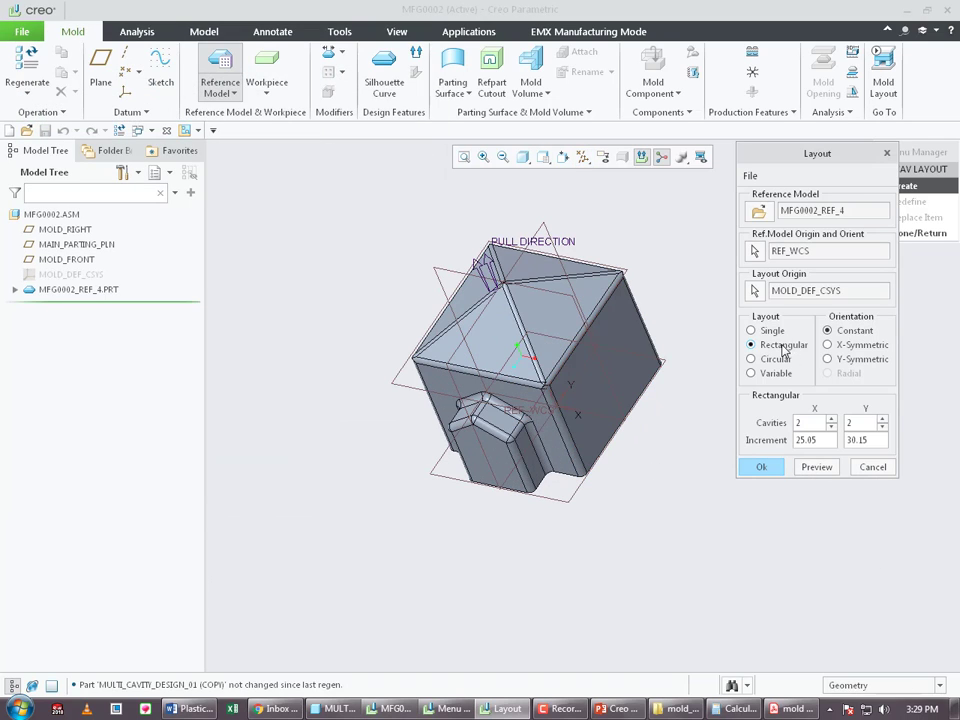
{"action": "left_click", "coordinate": [824, 470]}
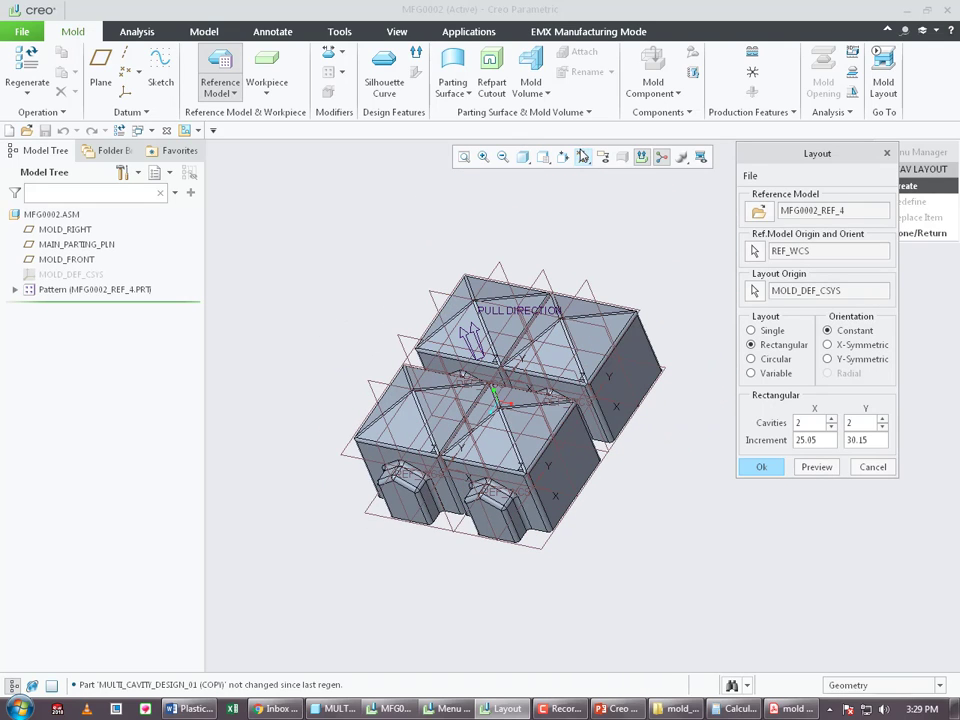
{"action": "left_click", "coordinate": [583, 157]}
{"action": "left_click", "coordinate": [582, 176]}
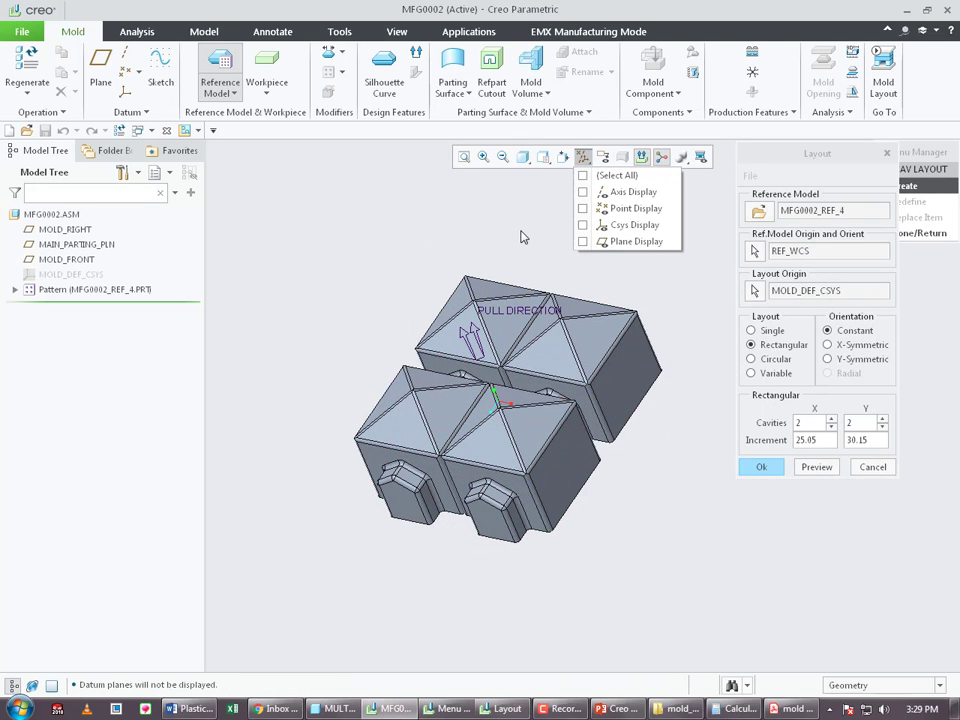
{"action": "middle_click_drag", "start_coordinate": [579, 266], "coordinate": [580, 305]}
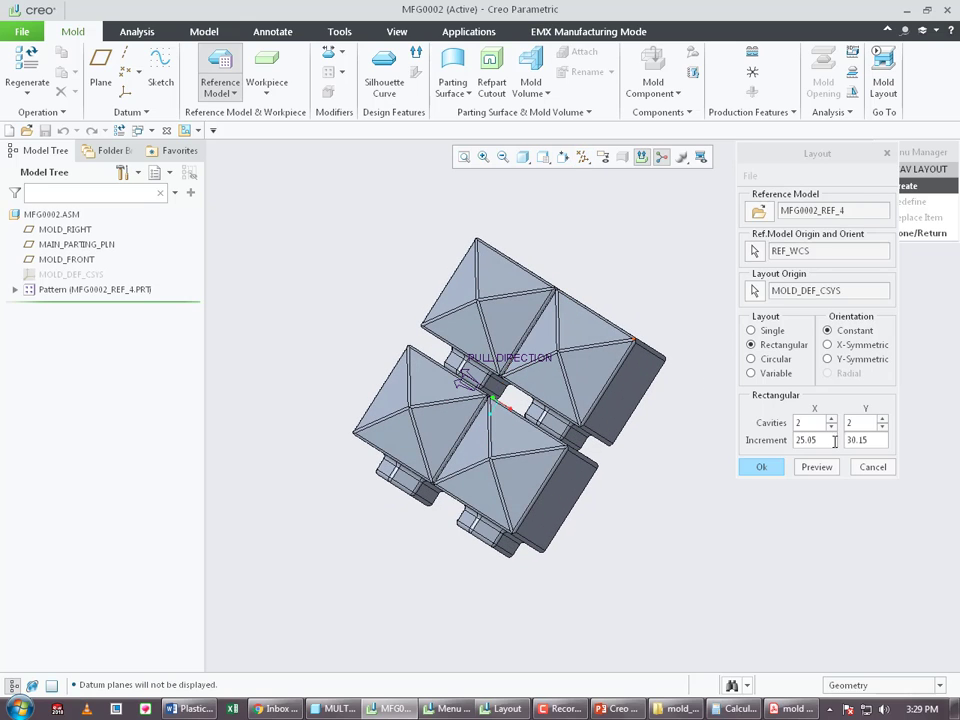
- Set the rectangular layout's increments to 40 in X and 60 in Y, and preview the cavities
{"action": "left_click", "coordinate": [806, 424]}
{"action": "key", "text": "Tab"}
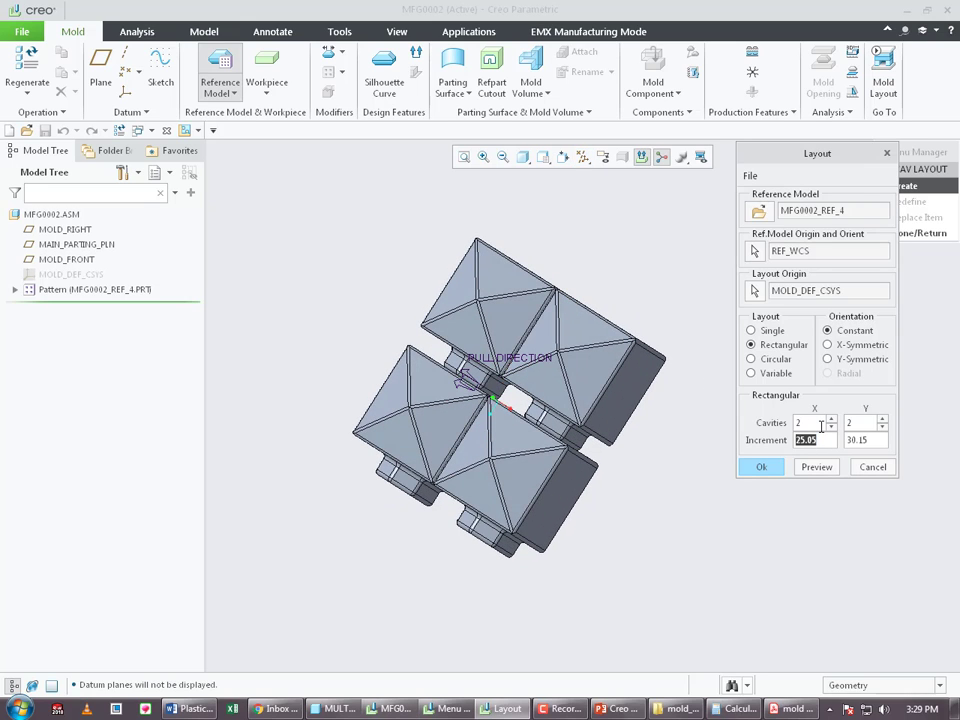
{"action": "type", "text": "40"}
{"action": "double_click", "coordinate": [859, 440]}
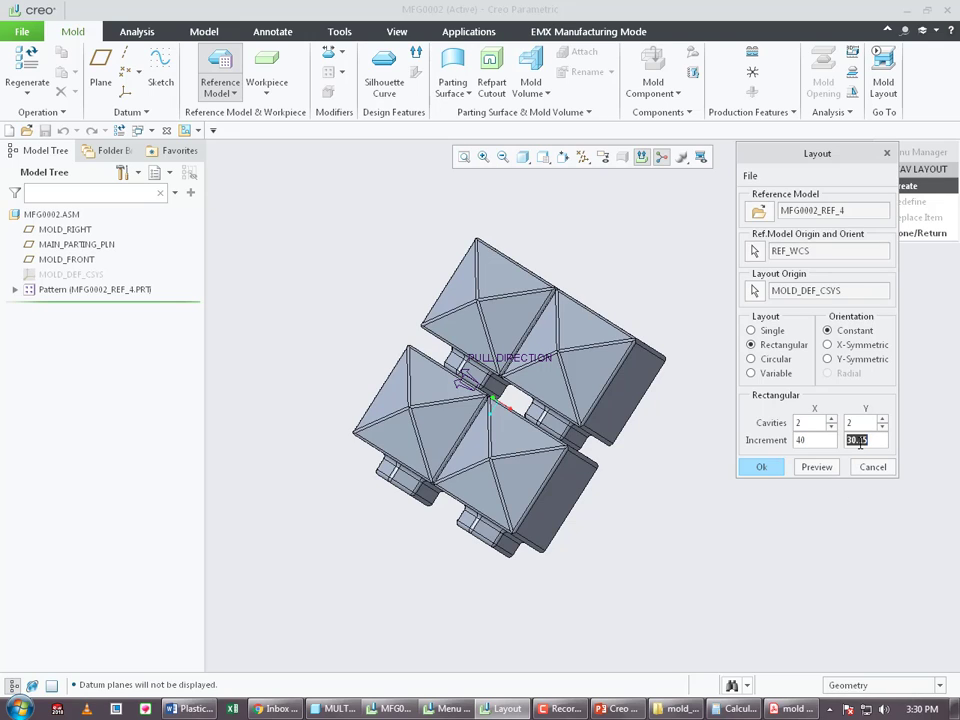
{"action": "type", "text": "60"}
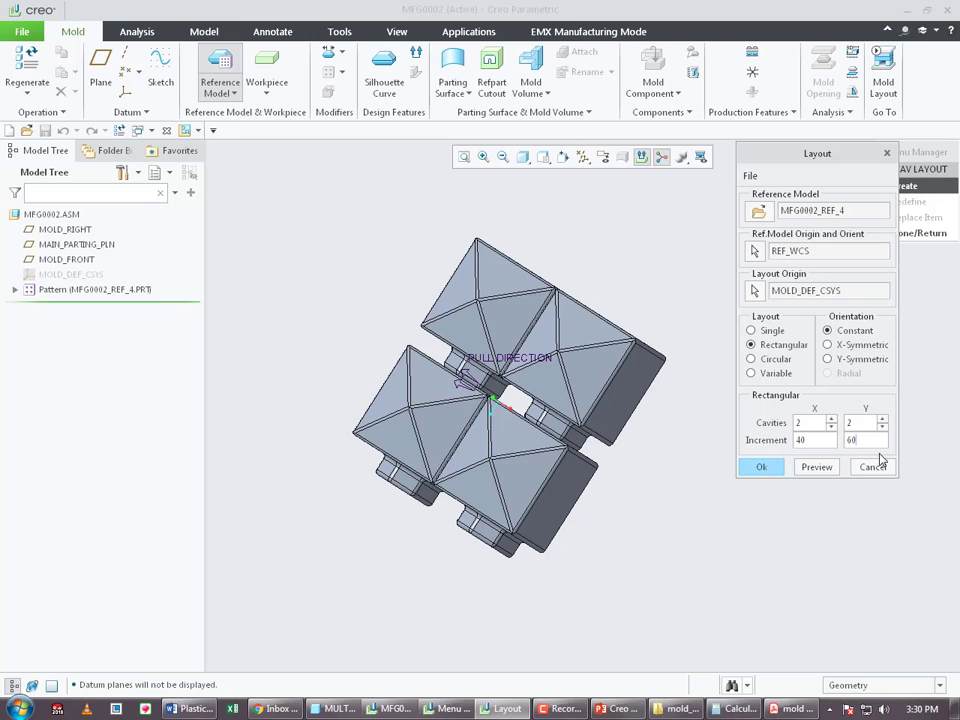
{"action": "left_click", "coordinate": [817, 467]}
{"action": "middle_click_drag", "start_coordinate": [528, 381], "coordinate": [608, 346]}
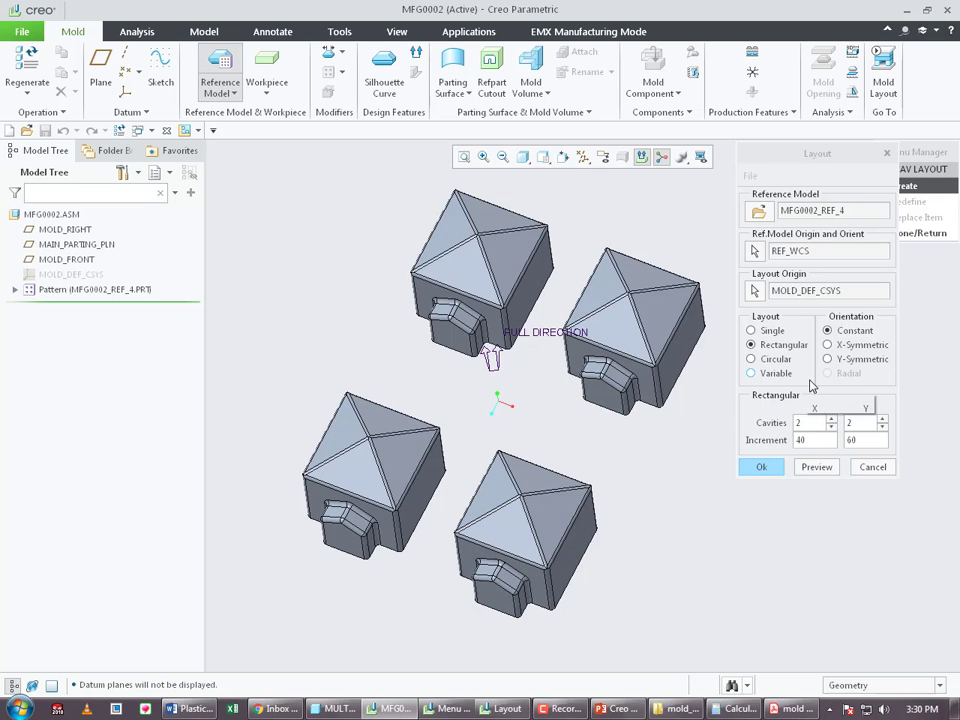
- Change the layout orientation to X-Symmetric, set the Y increment to 45, and preview the result
{"action": "left_click", "coordinate": [828, 344]}
{"action": "left_click", "coordinate": [816, 467]}
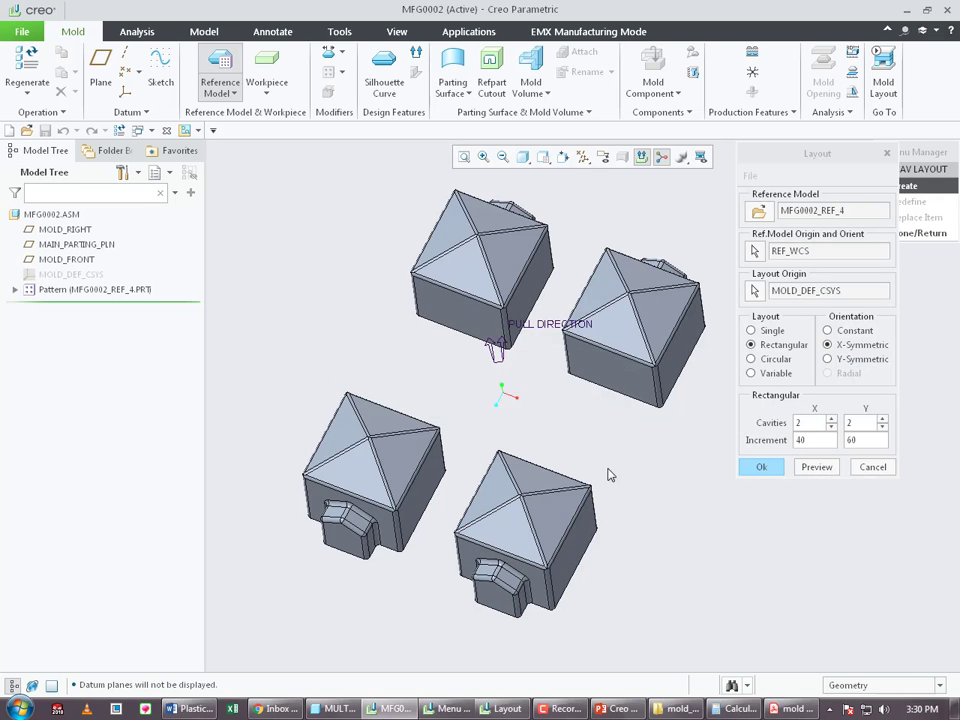
{"action": "middle_click_drag", "start_coordinate": [611, 474], "coordinate": [600, 500]}
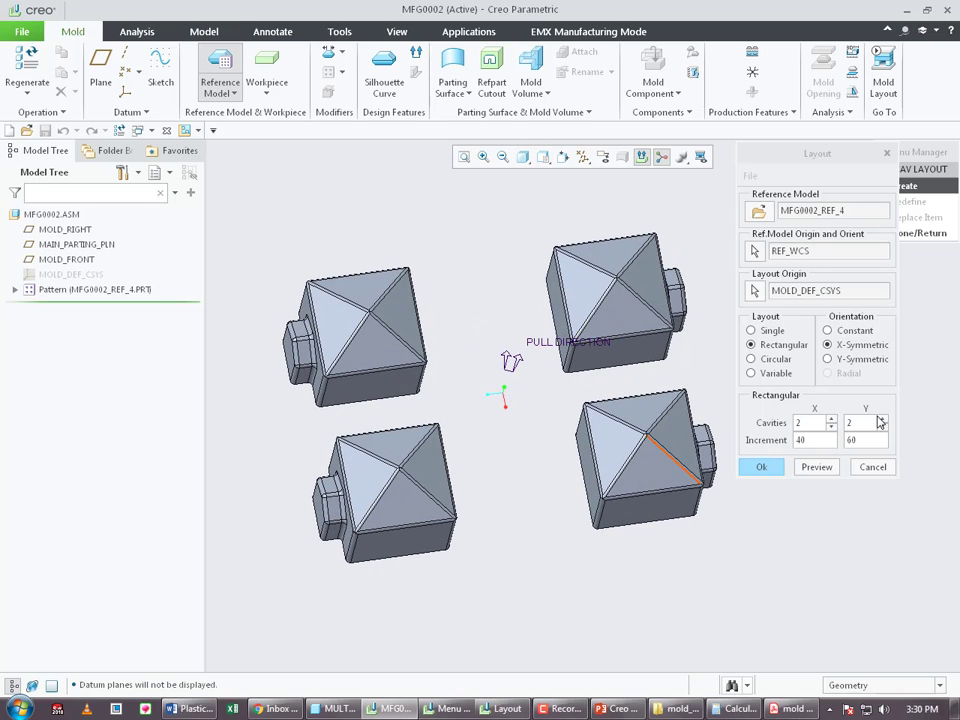
{"action": "double_click", "coordinate": [853, 439]}
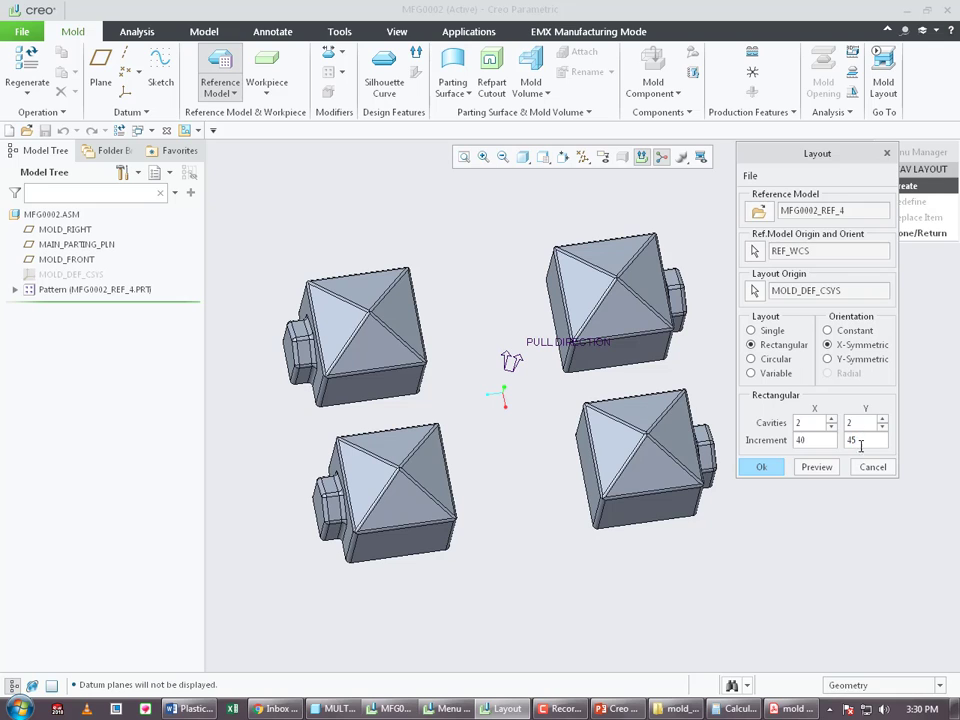
{"action": "type", "text": "45"}
{"action": "left_click", "coordinate": [820, 467]}
{"action": "middle_click_drag", "start_coordinate": [525, 446], "coordinate": [544, 425]}
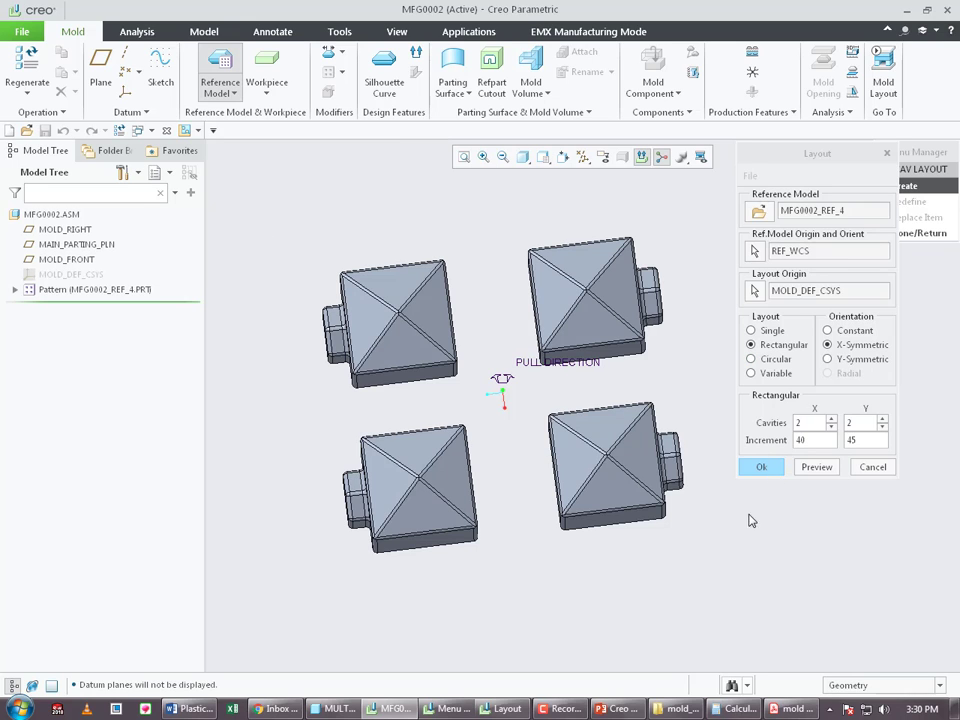
- Accept the rectangular cavity layout and finish the layout definition
{"action": "left_click", "coordinate": [762, 467]}
{"action": "middle_click_drag", "start_coordinate": [671, 435], "coordinate": [952, 253]}
{"action": "left_click", "coordinate": [925, 233]}
{"action": "middle_click_drag", "start_coordinate": [677, 405], "coordinate": [692, 374]}
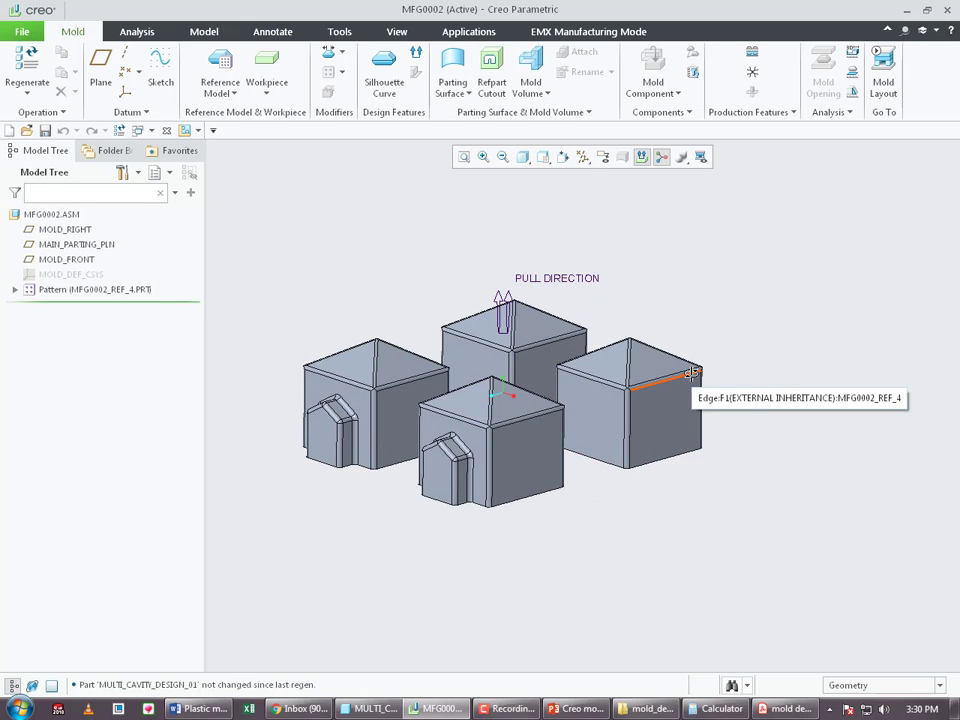
{"action": "mouse_move", "coordinate": [444, 317]}
{"action": "middle_mouse_down"}
{"action": "mouse_move", "coordinate": [463, 326]}
{"action": "mouse_move", "coordinate": [454, 336]}
{"action": "middle_mouse_up"}
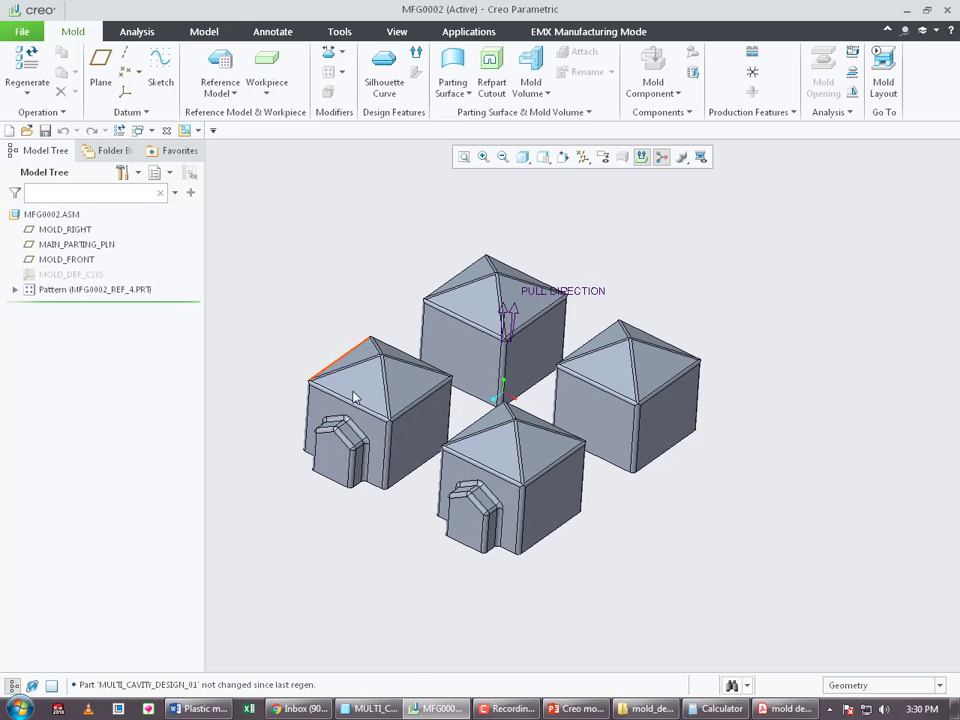
- Switch to the MULTI_CAVITY_DESIGN_01 part and move the feature insertion point to just before Shrinkage By Dim id 841
{"action": "mouse_move", "coordinate": [358, 713]}
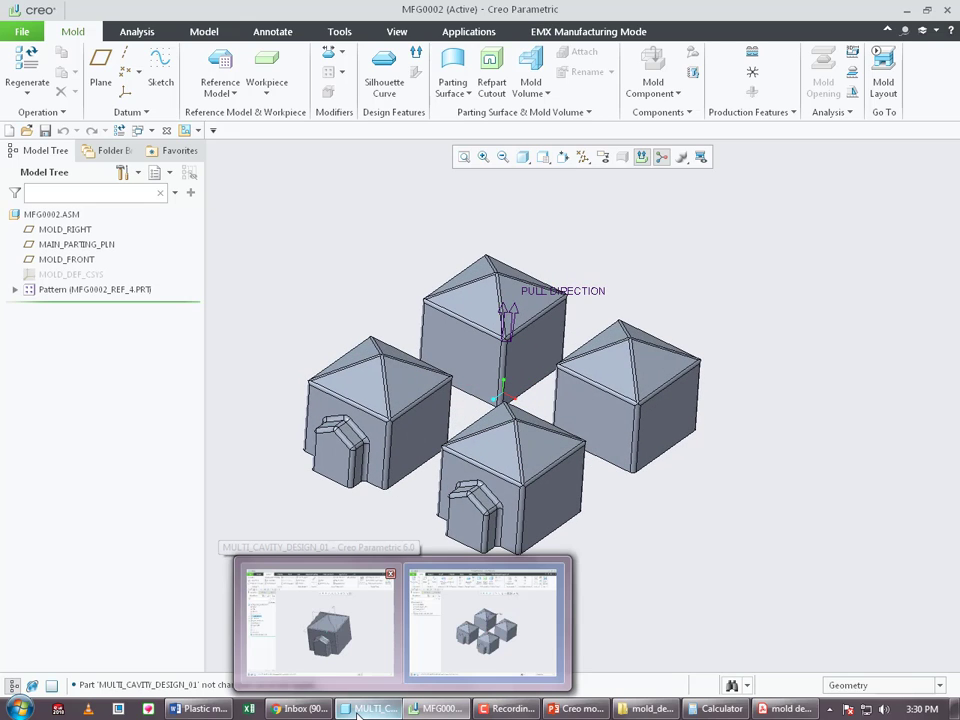
{"action": "left_click", "coordinate": [358, 713]}
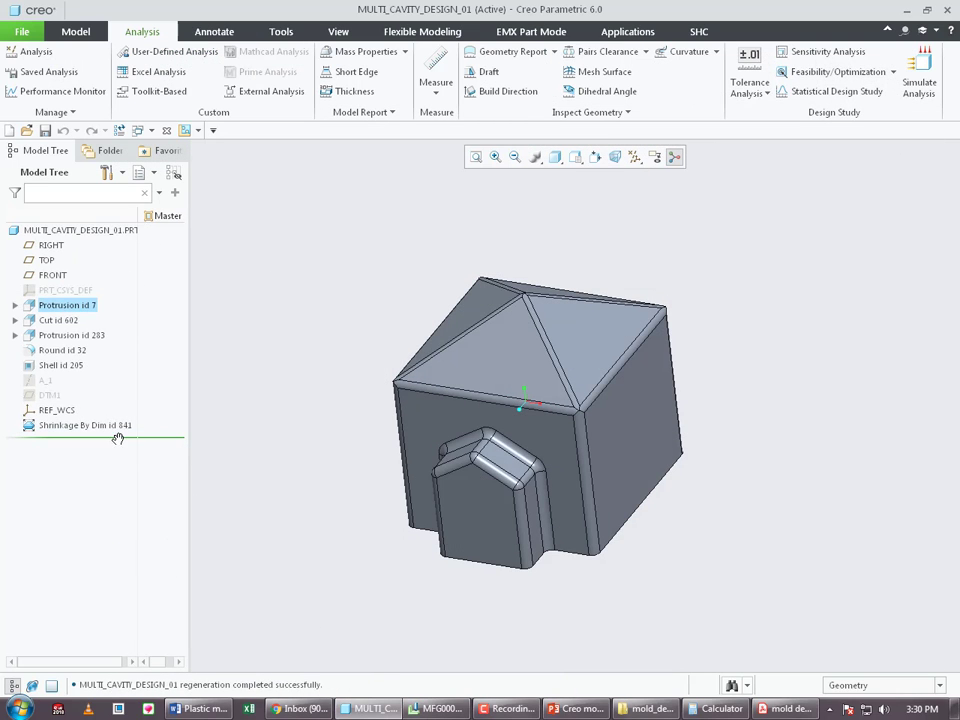
{"action": "left_click_drag", "start_coordinate": [118, 438], "coordinate": [122, 422]}
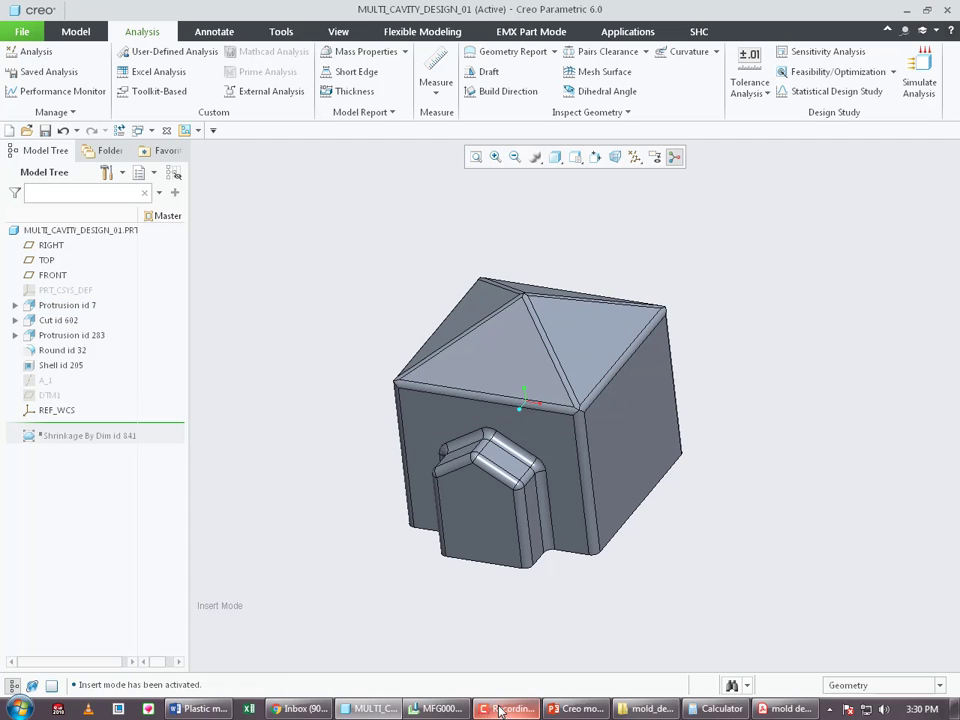
- In the MFG0002 assembly, start Shrink by scale and expand the reference model pattern down to its last member's inherited features
{"action": "left_click", "coordinate": [437, 712]}
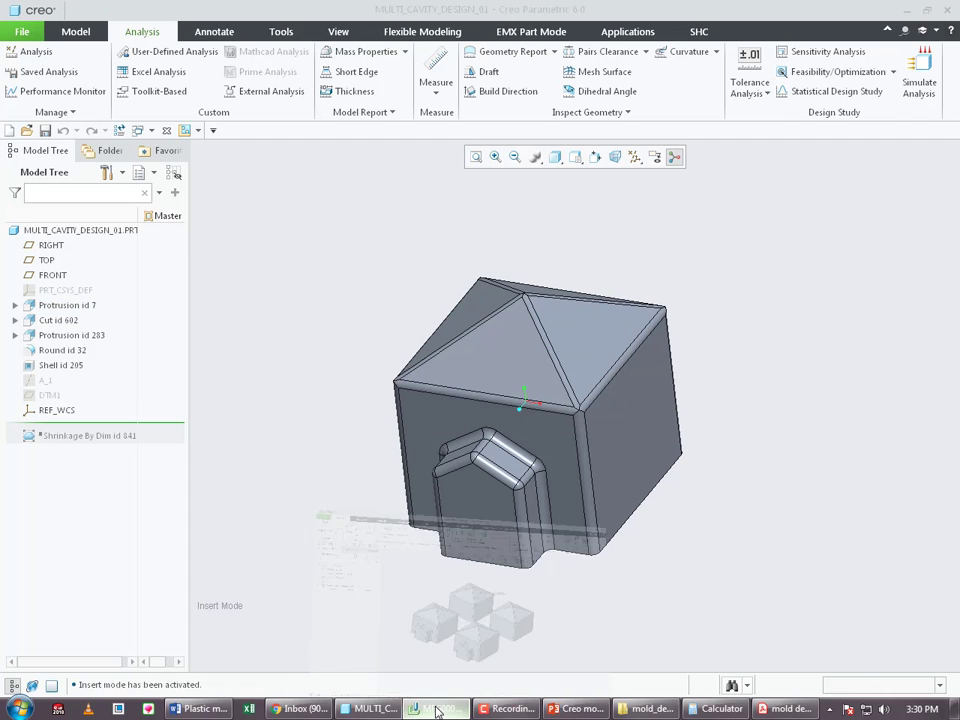
{"action": "middle_click_drag", "start_coordinate": [503, 390], "coordinate": [503, 334]}
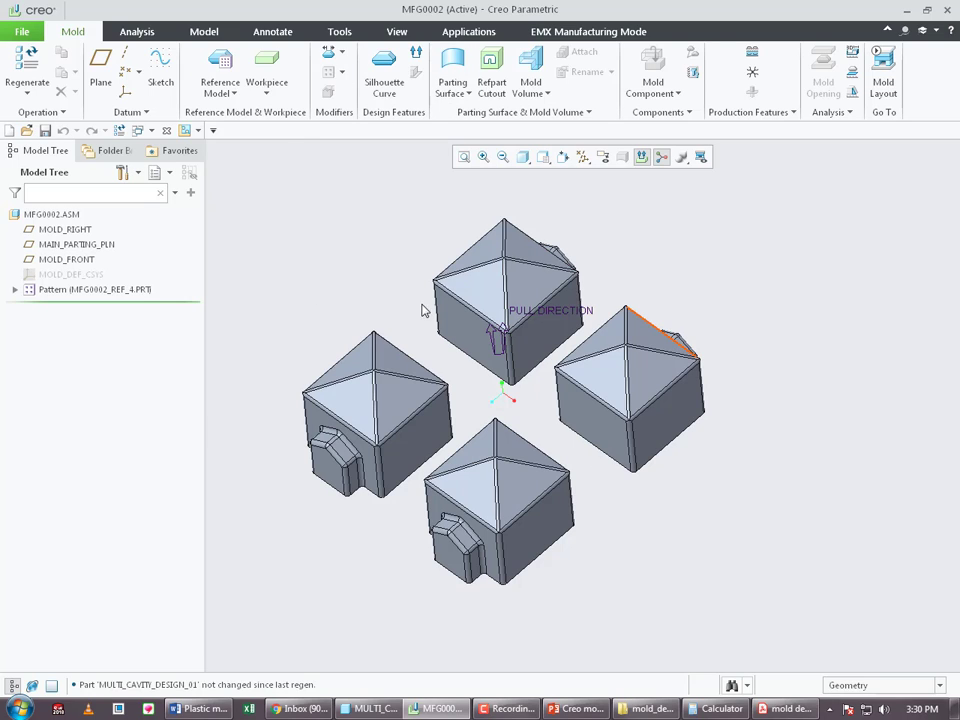
{"action": "left_click", "coordinate": [341, 51]}
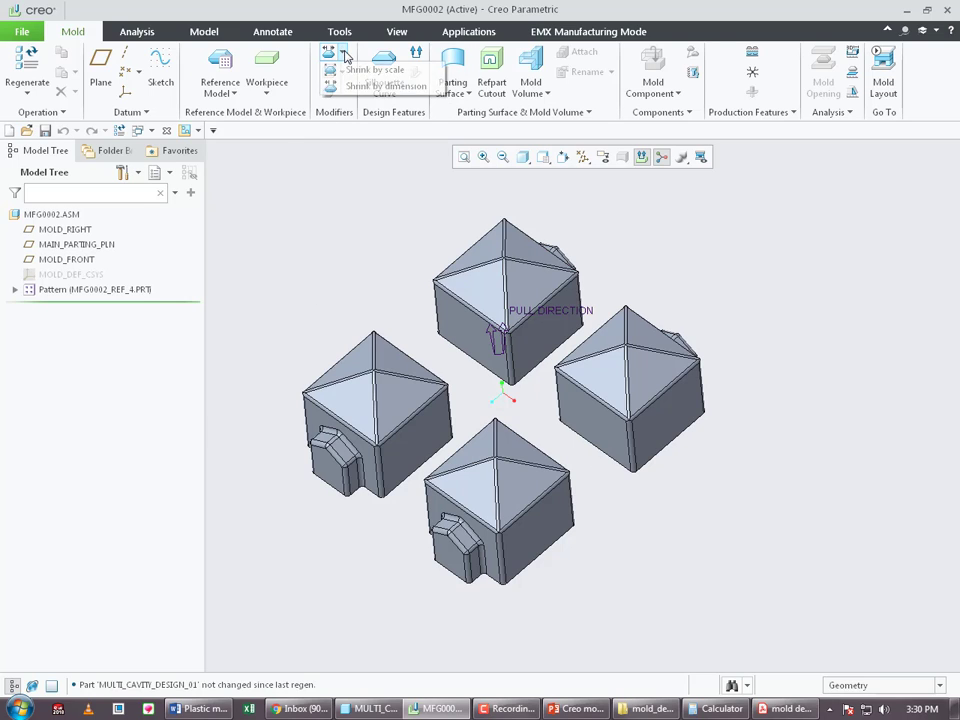
{"action": "left_click", "coordinate": [369, 71]}
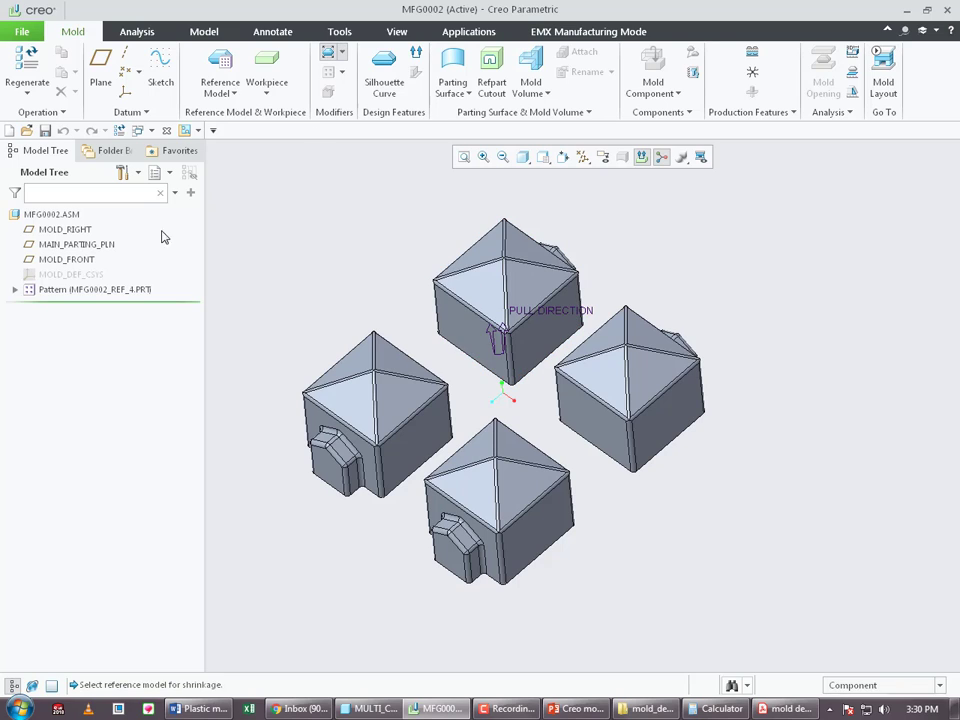
{"action": "left_click", "coordinate": [15, 290]}
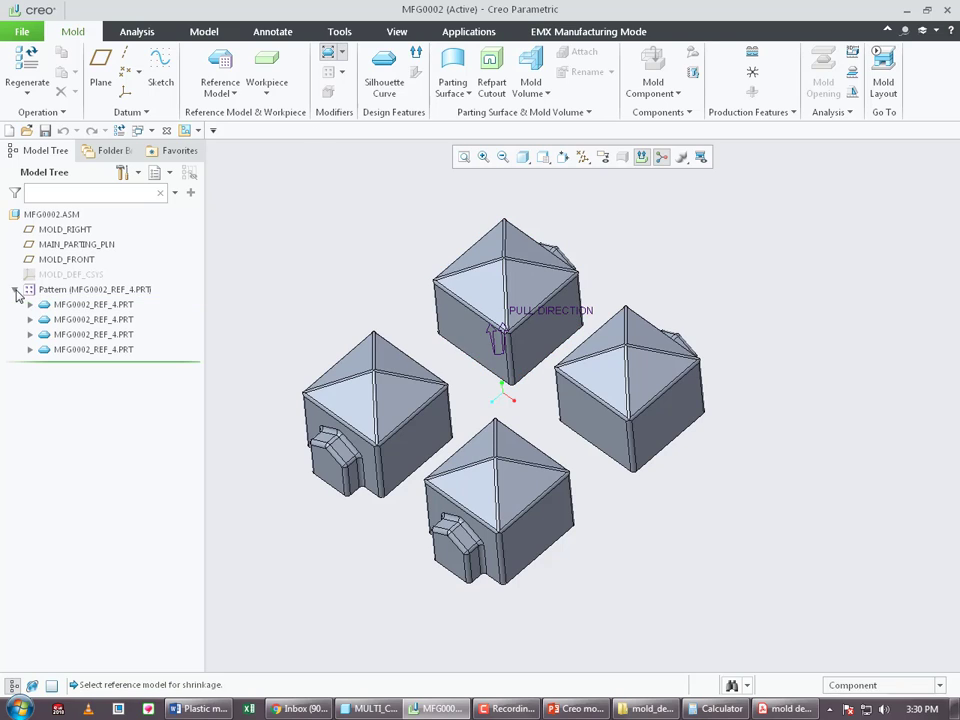
{"action": "left_click", "coordinate": [30, 350]}
{"action": "left_click", "coordinate": [44, 366]}
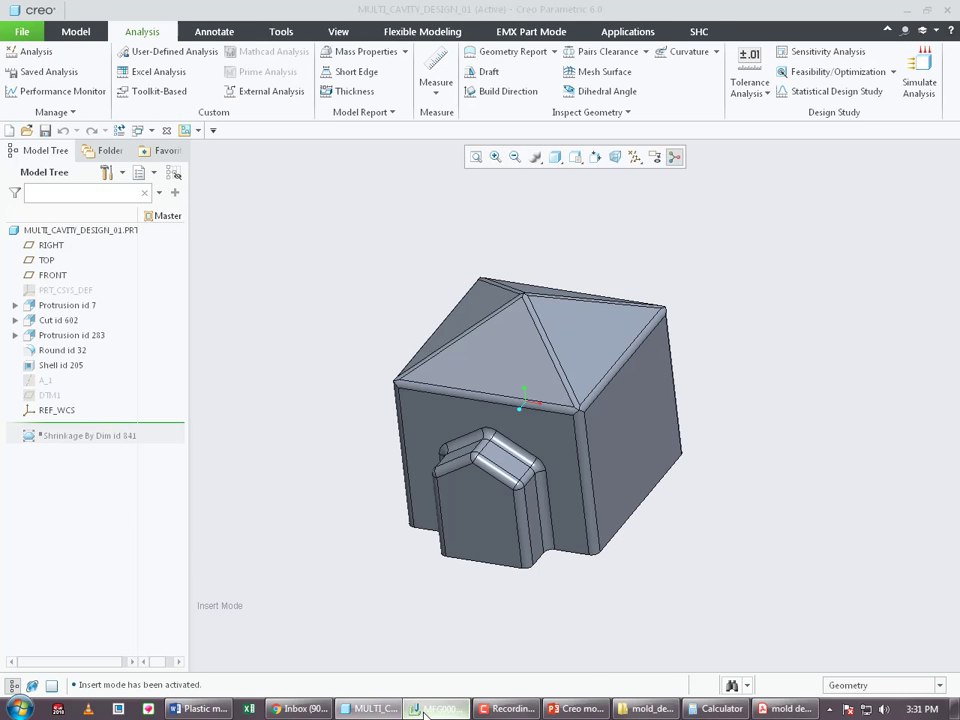
- Return to the MFG0002 assembly and delete the MFG0002_REF_4 pattern with all its members
{"action": "left_click", "coordinate": [423, 710]}
{"action": "right_click", "coordinate": [75, 289]}
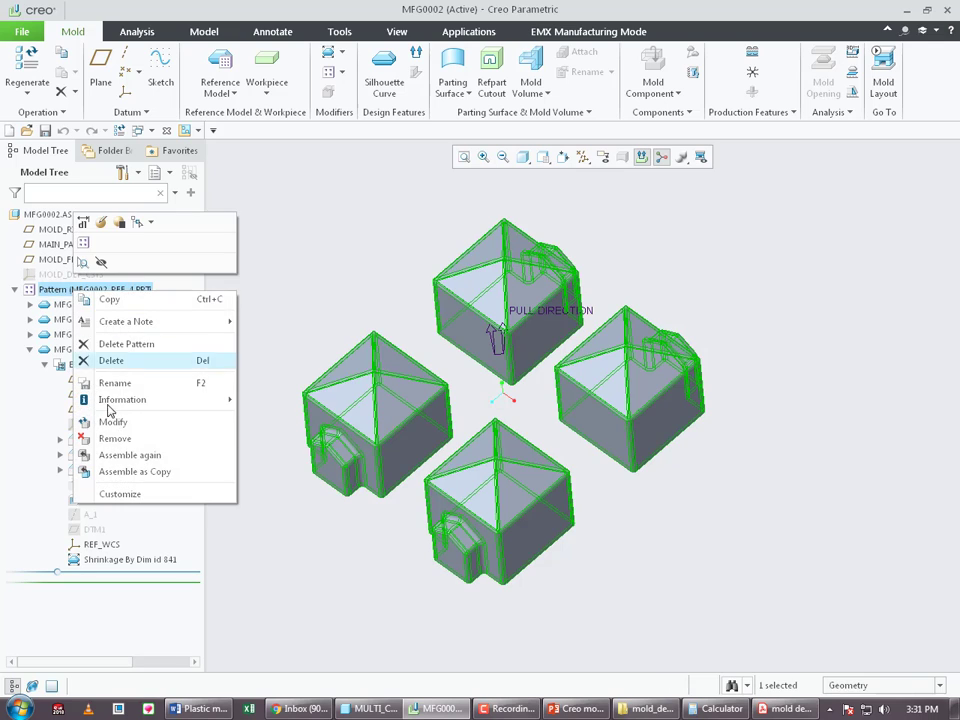
{"action": "left_click", "coordinate": [111, 360]}
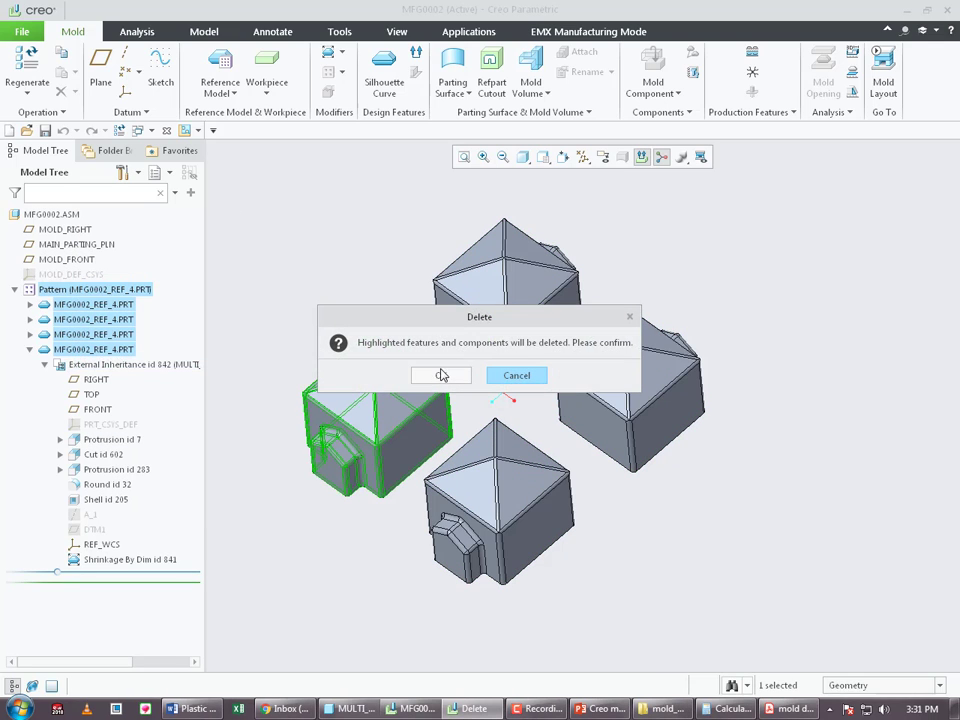
{"action": "left_click", "coordinate": [441, 375]}
- Turn on the display of all datum types in the mold assembly
{"action": "left_click", "coordinate": [583, 157]}
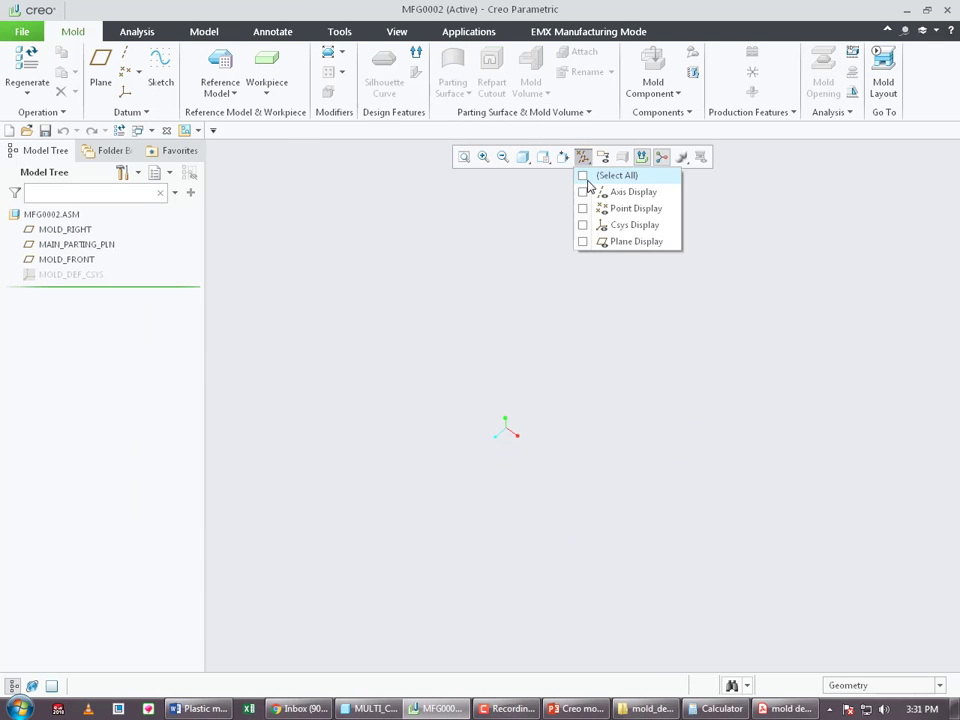
{"action": "left_click", "coordinate": [583, 175]}
{"action": "left_click", "coordinate": [525, 446]}
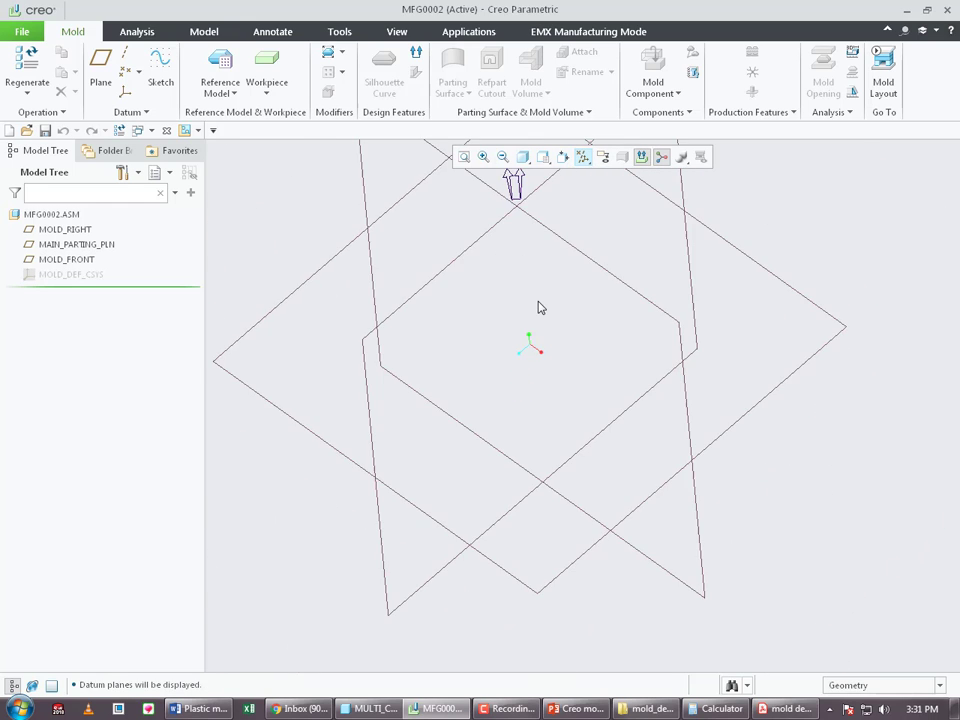
{"action": "scroll", "coordinate": [538, 307], "scroll_direction": "down", "scroll_amount": 2}
- Create a reference model from multi_cavity_design_01.prt using the Same model type
{"action": "left_click", "coordinate": [220, 65]}
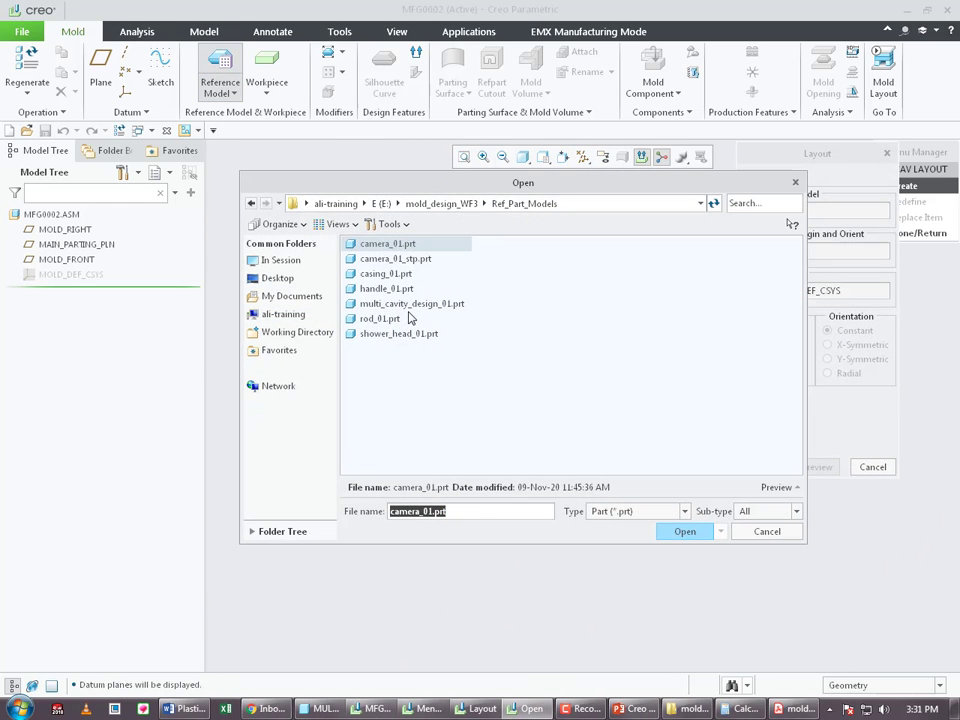
{"action": "left_click", "coordinate": [418, 305]}
{"action": "left_click", "coordinate": [688, 531]}
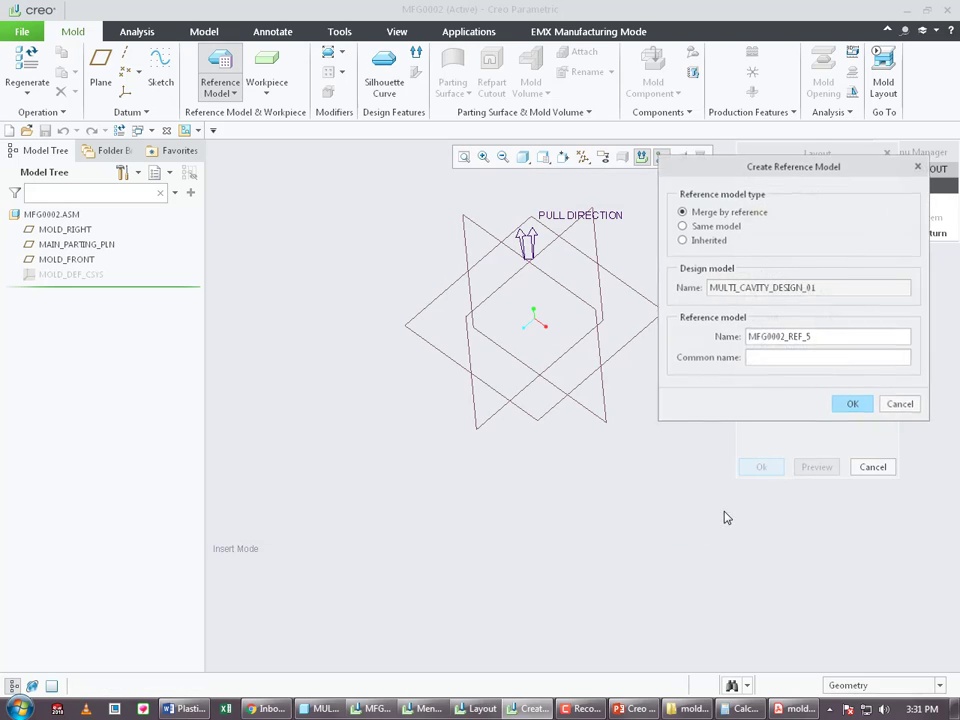
{"action": "left_click", "coordinate": [718, 226]}
{"action": "left_click", "coordinate": [855, 404]}
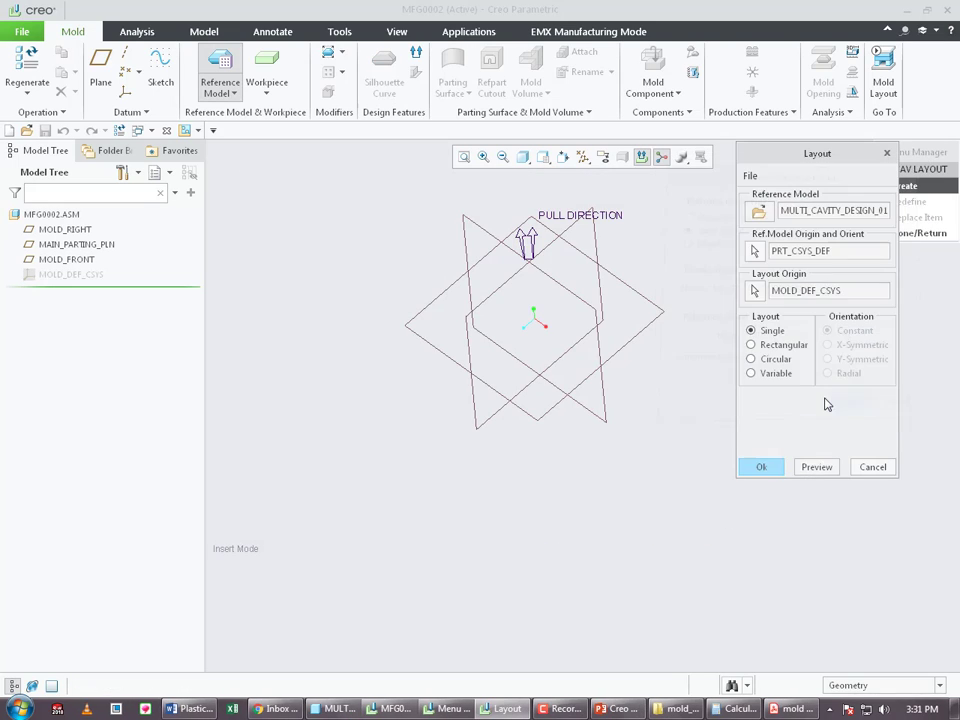
- Set the reference model's origin and orientation to the REF_WCS coordinate system and preview the single-cavity placement
{"action": "left_click", "coordinate": [826, 470]}
{"action": "left_click", "coordinate": [756, 252]}
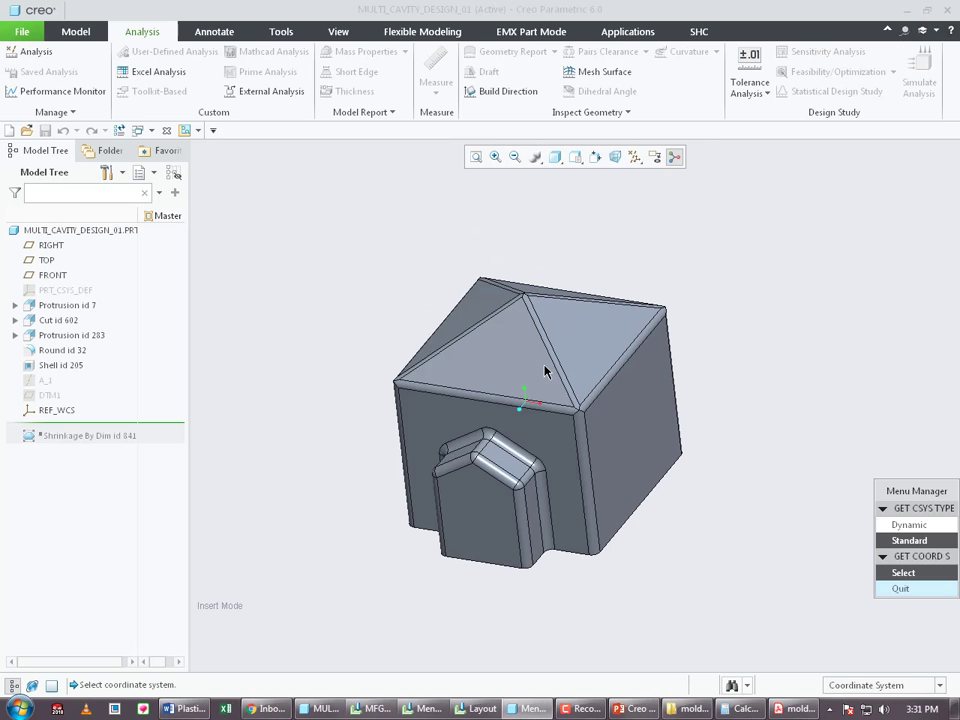
{"action": "left_click", "coordinate": [57, 410]}
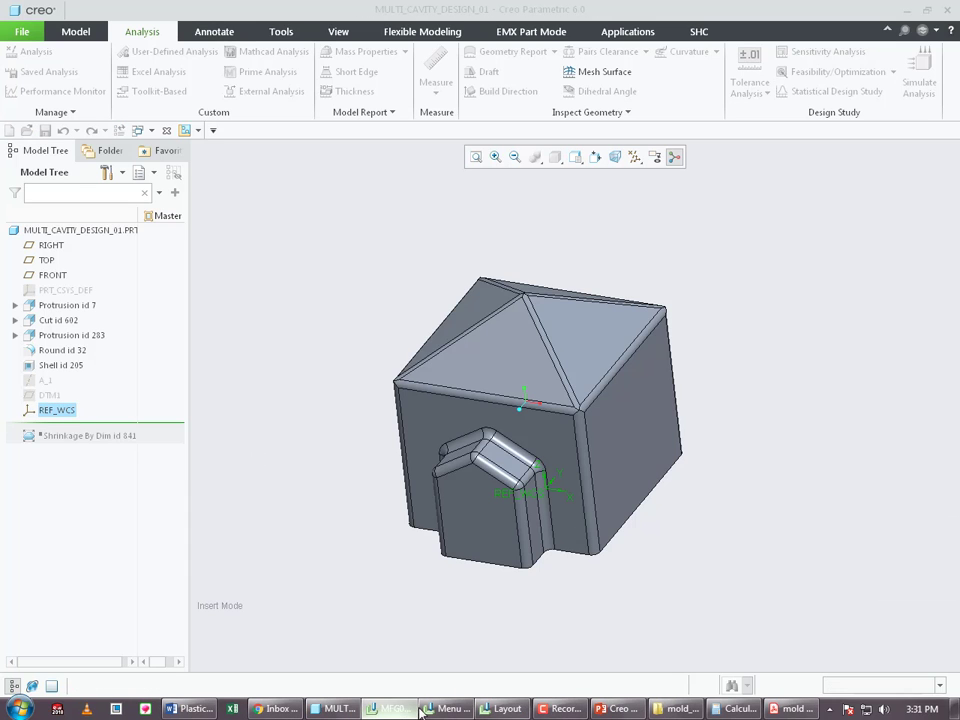
{"action": "mouse_move", "coordinate": [406, 713]}
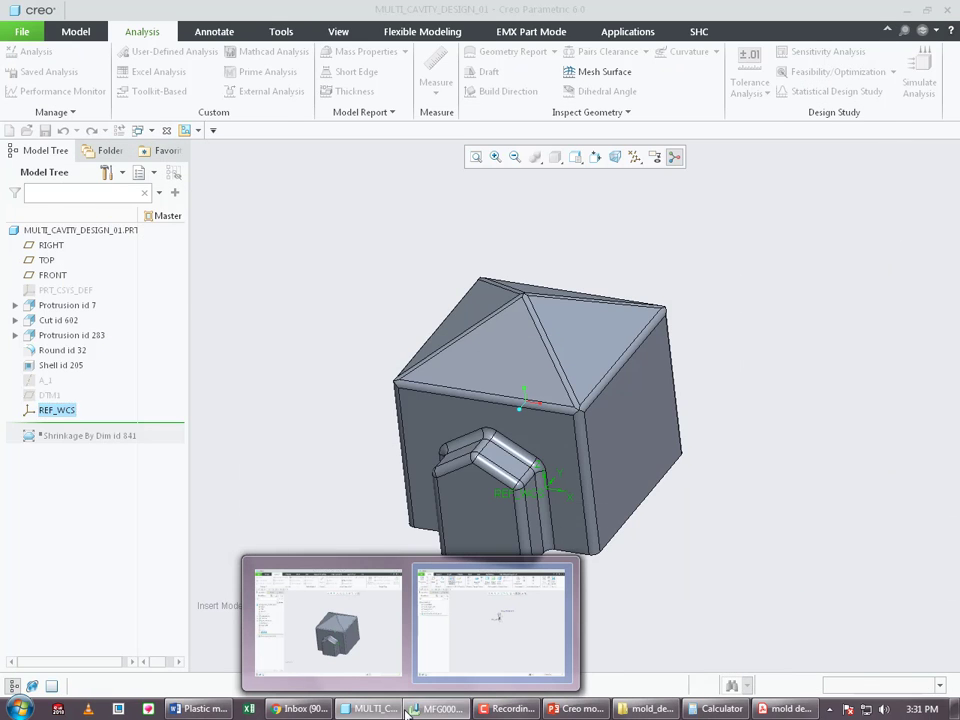
{"action": "left_click", "coordinate": [490, 620]}
{"action": "left_click", "coordinate": [817, 467]}
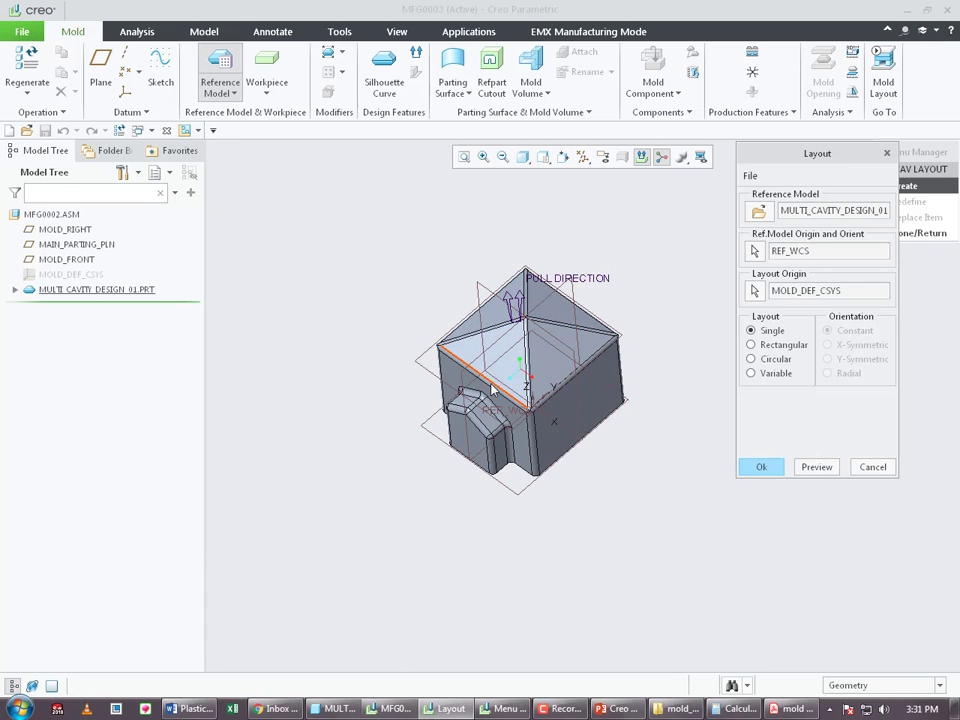
{"action": "middle_click_drag", "start_coordinate": [492, 390], "coordinate": [517, 364]}
{"action": "scroll", "coordinate": [482, 379], "scroll_direction": "up", "scroll_amount": 3}
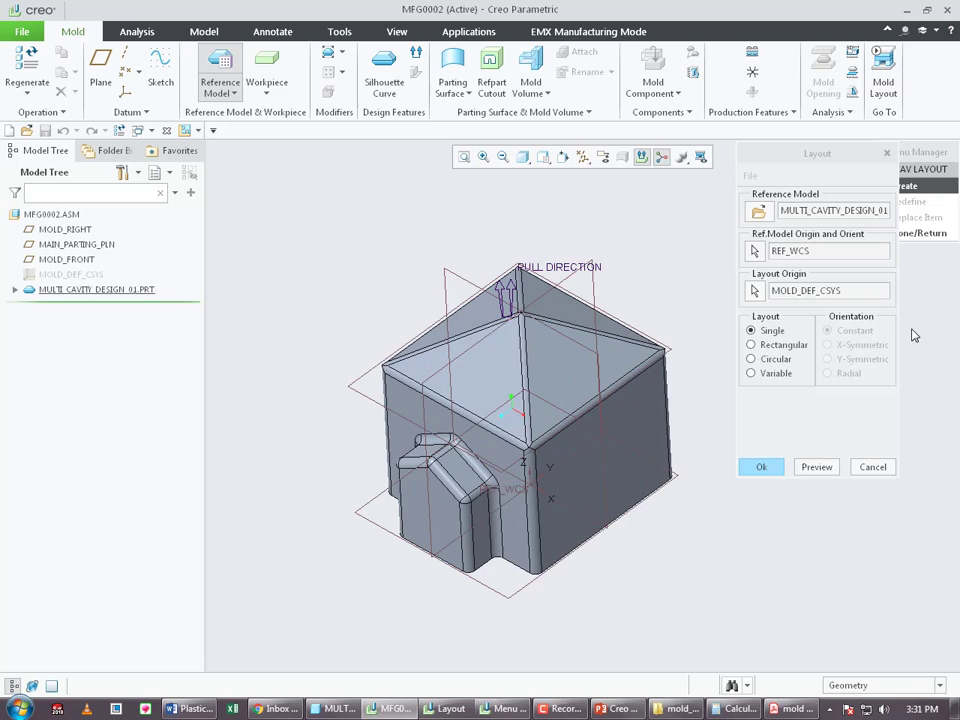
- Create a rectangular 2 by 2 layout with X-Symmetric orientation and an X increment of 40, then complete the layout definition
{"action": "left_click", "coordinate": [784, 345]}
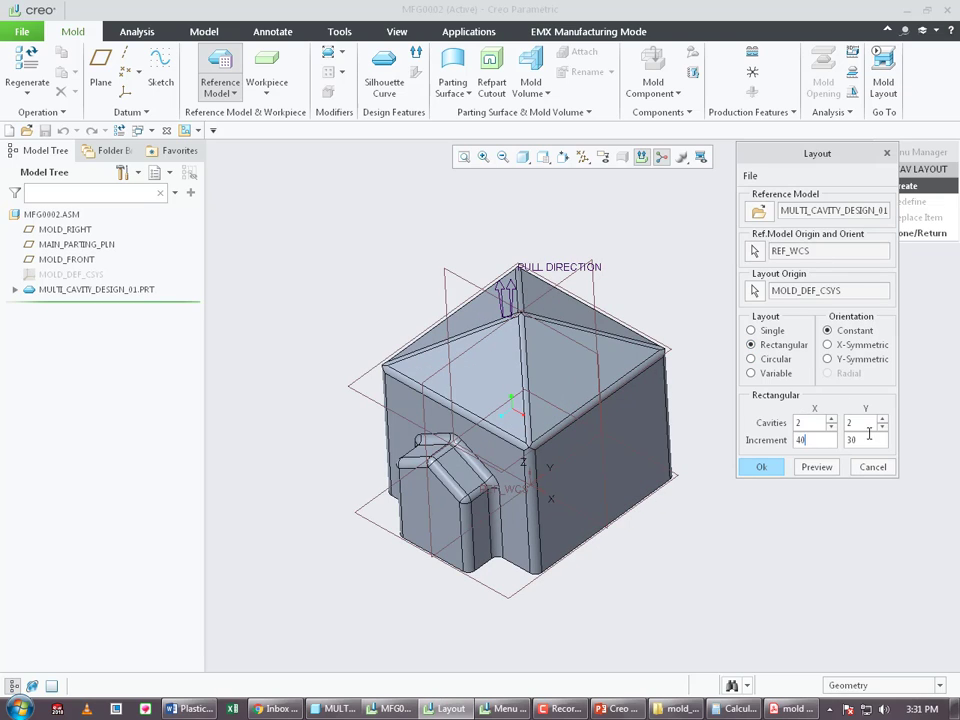
{"action": "double_click", "coordinate": [866, 440]}
{"action": "left_click", "coordinate": [849, 346]}
{"action": "left_click", "coordinate": [827, 471]}
{"action": "scroll", "coordinate": [589, 499], "scroll_direction": "down", "scroll_amount": 5}
{"action": "mouse_move", "coordinate": [589, 499]}
{"action": "middle_mouse_down"}
{"action": "mouse_move", "coordinate": [553, 500]}
{"action": "mouse_move", "coordinate": [534, 526]}
{"action": "mouse_move", "coordinate": [578, 494]}
{"action": "middle_mouse_up"}
{"action": "left_click", "coordinate": [763, 470]}
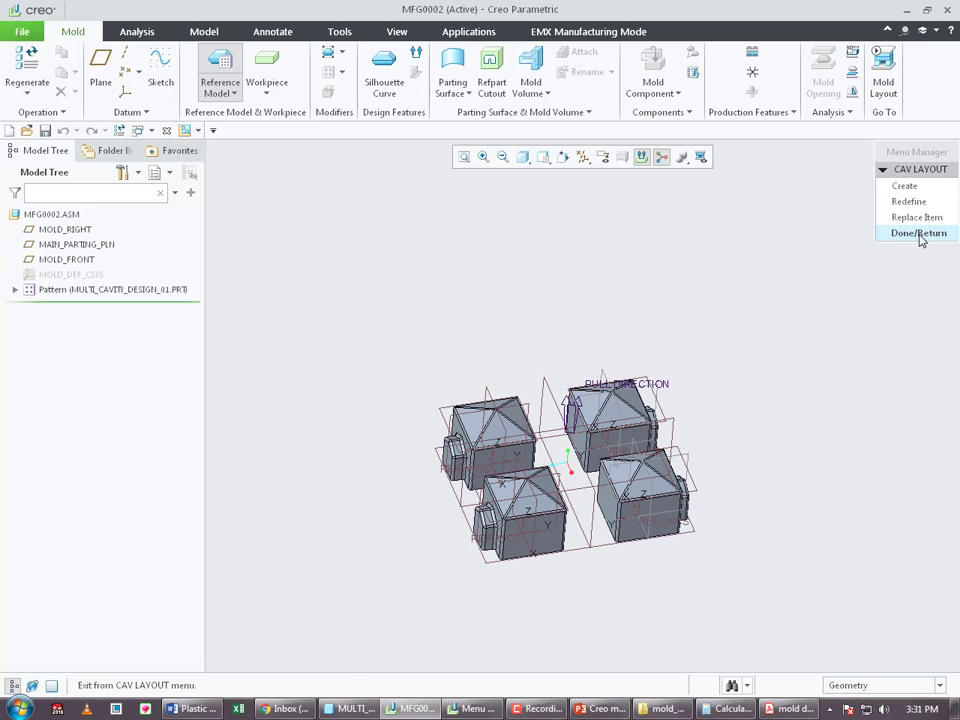
{"action": "left_click", "coordinate": [921, 233]}
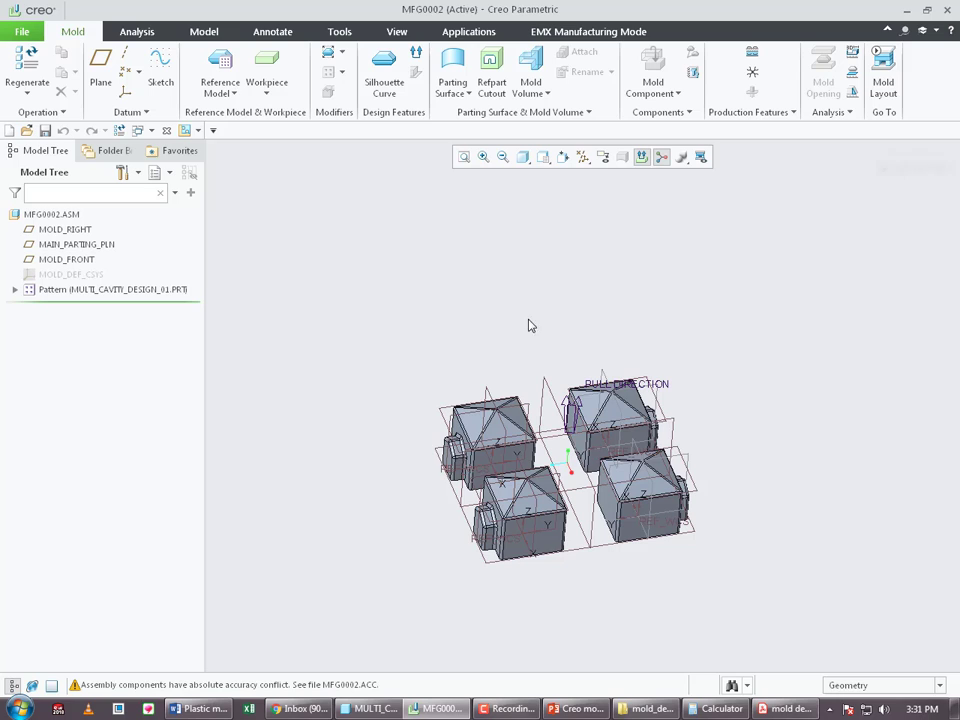
- Apply shrinkage by scale to one reference model of the pattern with REF_WCS as the coordinate system and a 0.009 shrink ratio
{"action": "left_click", "coordinate": [341, 51]}
{"action": "left_click", "coordinate": [370, 67]}
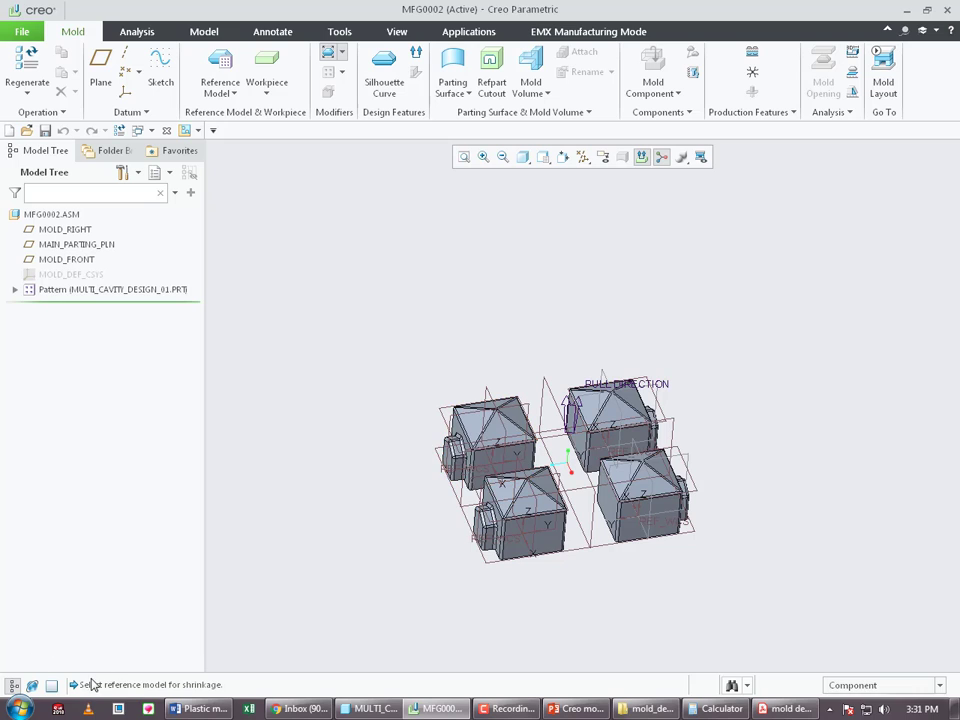
{"action": "left_click", "coordinate": [490, 430]}
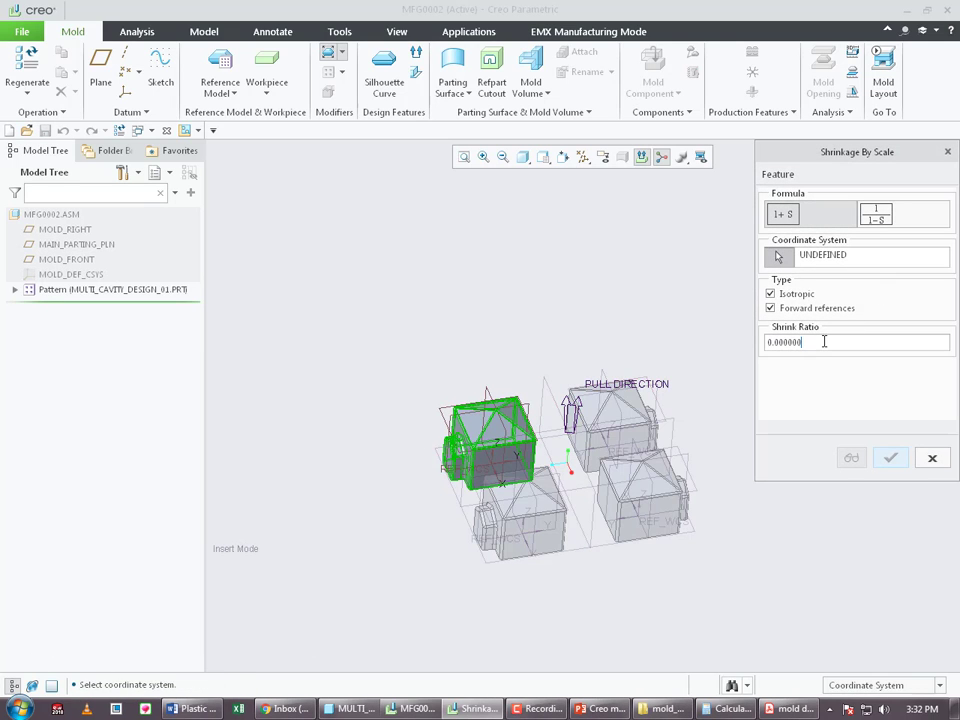
{"action": "double_click", "coordinate": [824, 341]}
{"action": "type", "text": "0"}
{"action": "left_click", "coordinate": [817, 258]}
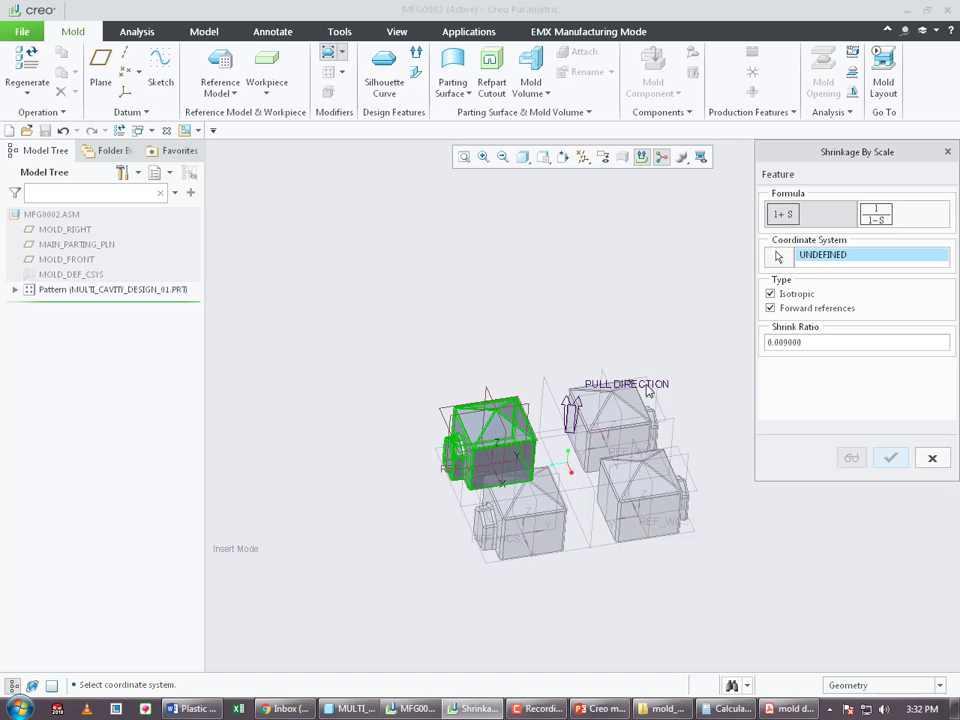
{"action": "left_click", "coordinate": [618, 457]}
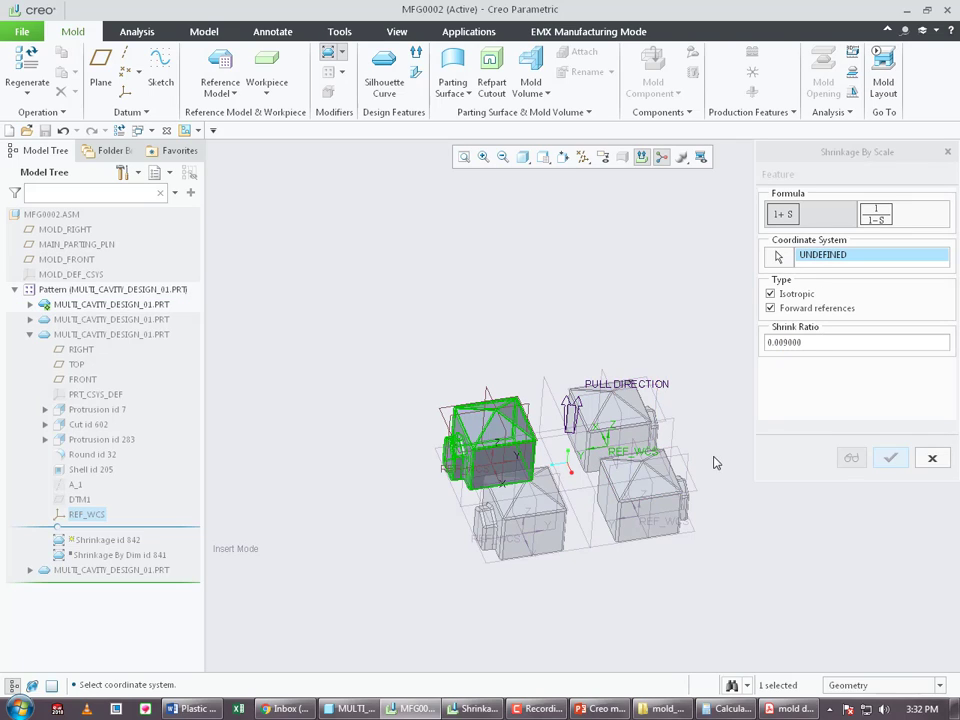
{"action": "left_click", "coordinate": [489, 456]}
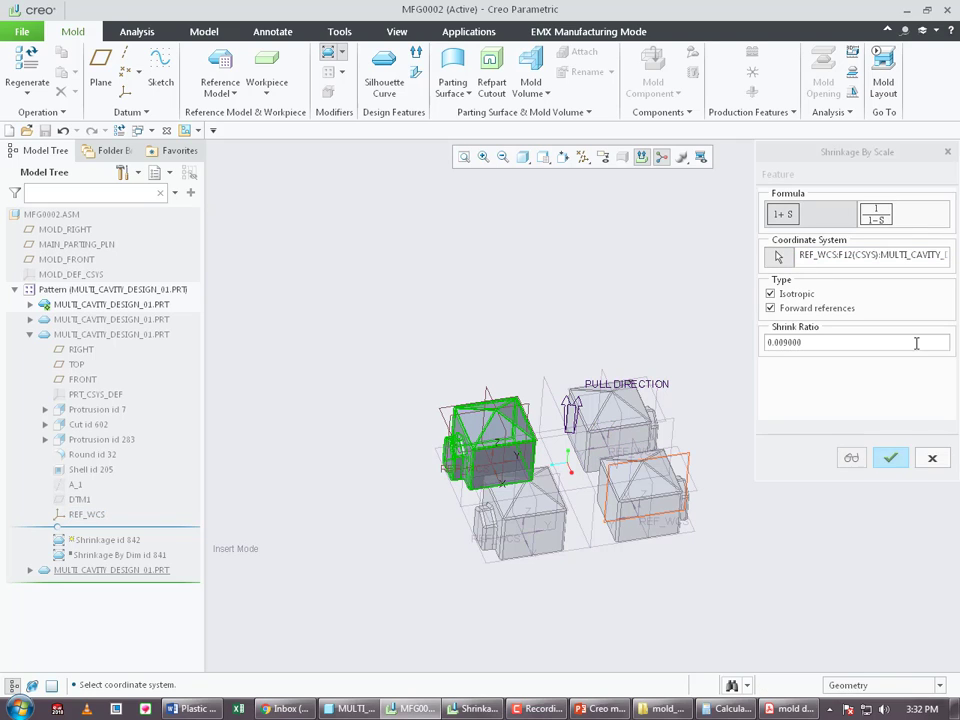
{"action": "left_click", "coordinate": [852, 459]}
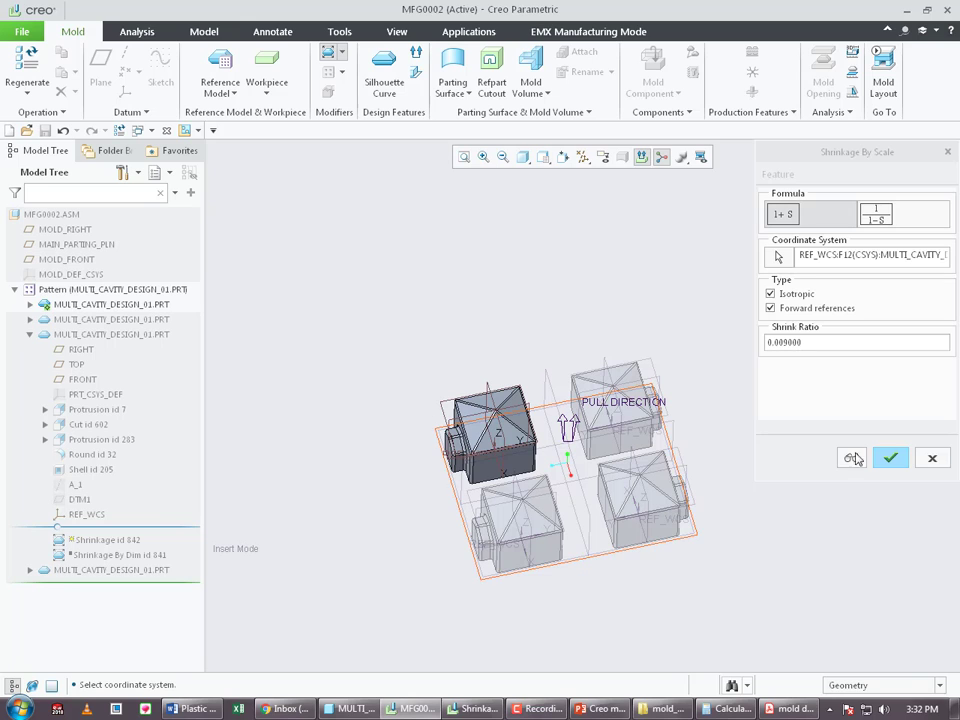
{"action": "left_click", "coordinate": [888, 458]}
- Measure the distance between the two opposite side walls of a reference model, view it from several angles and close the measurement
{"action": "scroll", "coordinate": [490, 440], "scroll_direction": "up", "scroll_amount": 3}
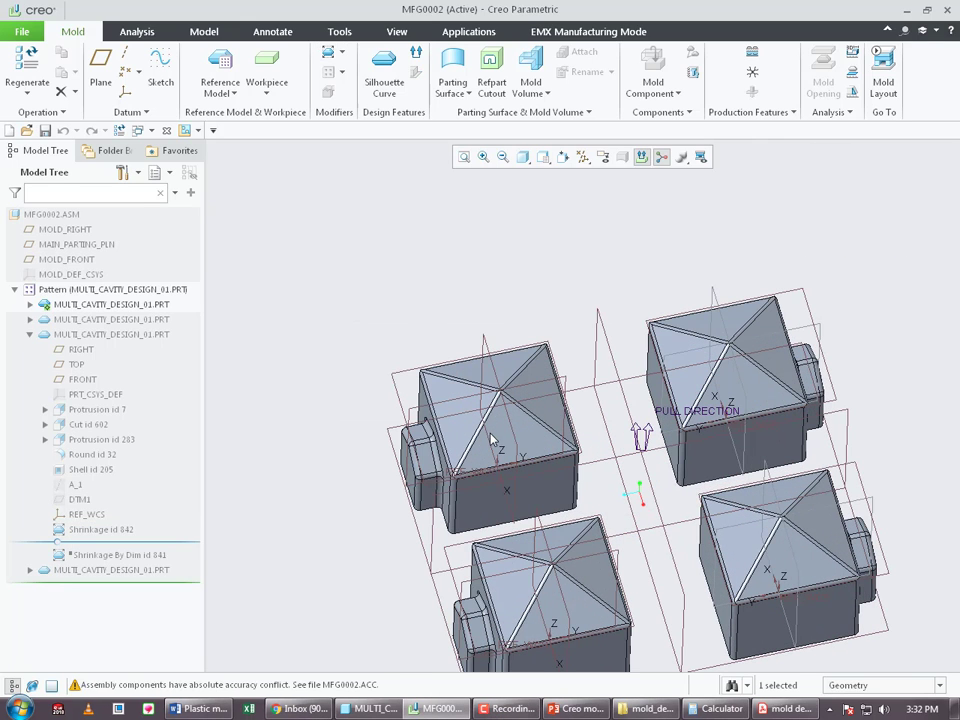
{"action": "left_click", "coordinate": [137, 31]}
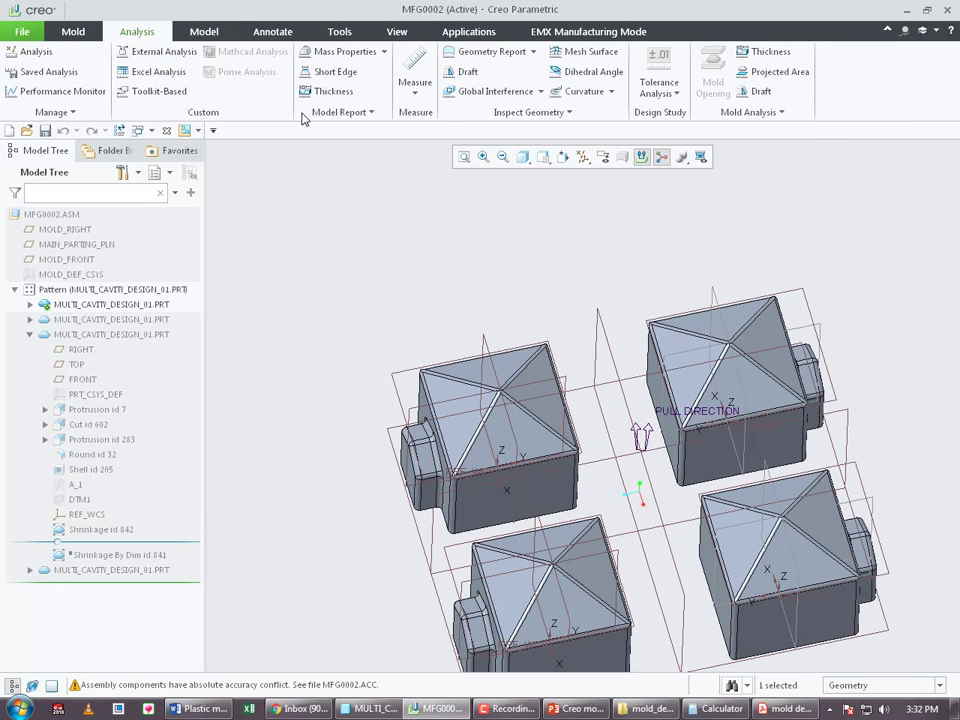
{"action": "left_click", "coordinate": [415, 84]}
{"action": "left_click", "coordinate": [440, 127]}
{"action": "left_click", "coordinate": [484, 510]}
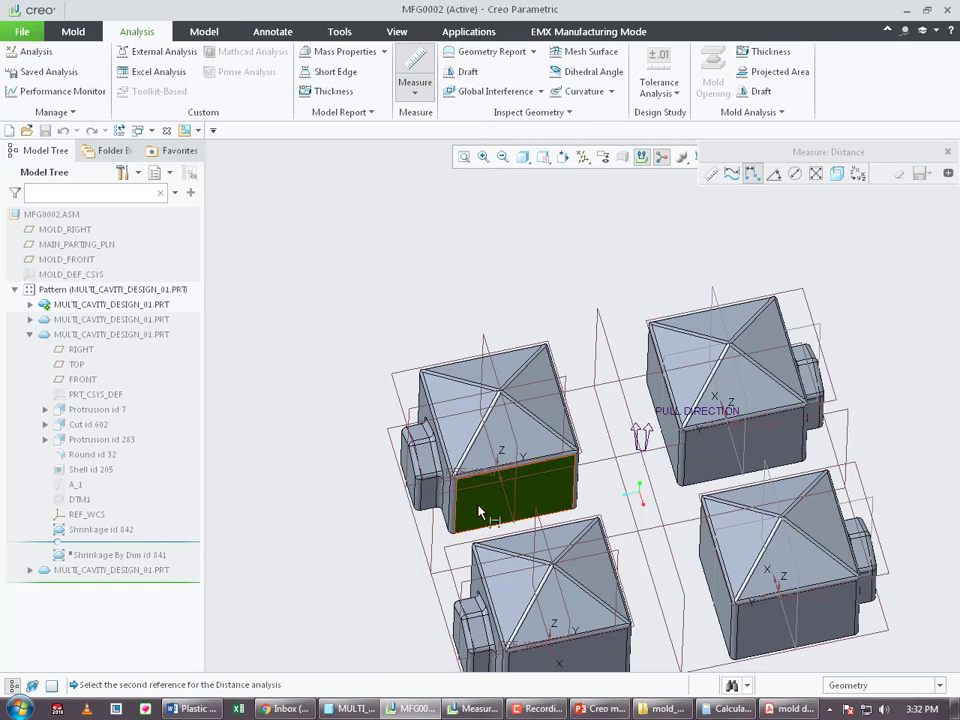
{"action": "middle_click_drag", "start_coordinate": [484, 510], "coordinate": [630, 345]}
{"action": "left_click", "coordinate": [550, 567]}
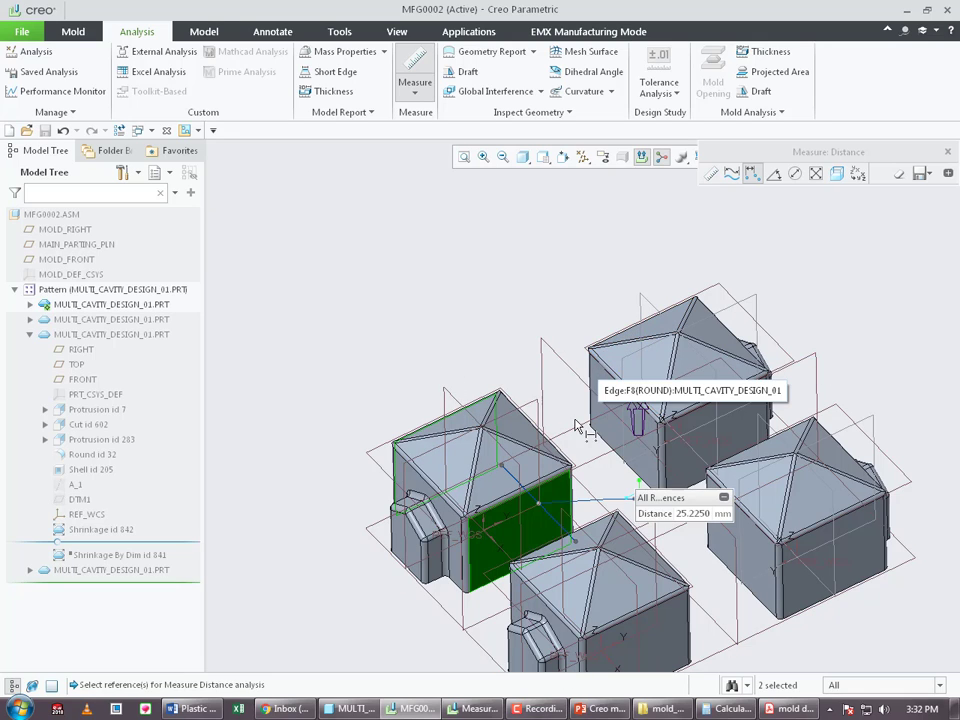
{"action": "scroll", "coordinate": [489, 470], "scroll_direction": "up", "scroll_amount": 1}
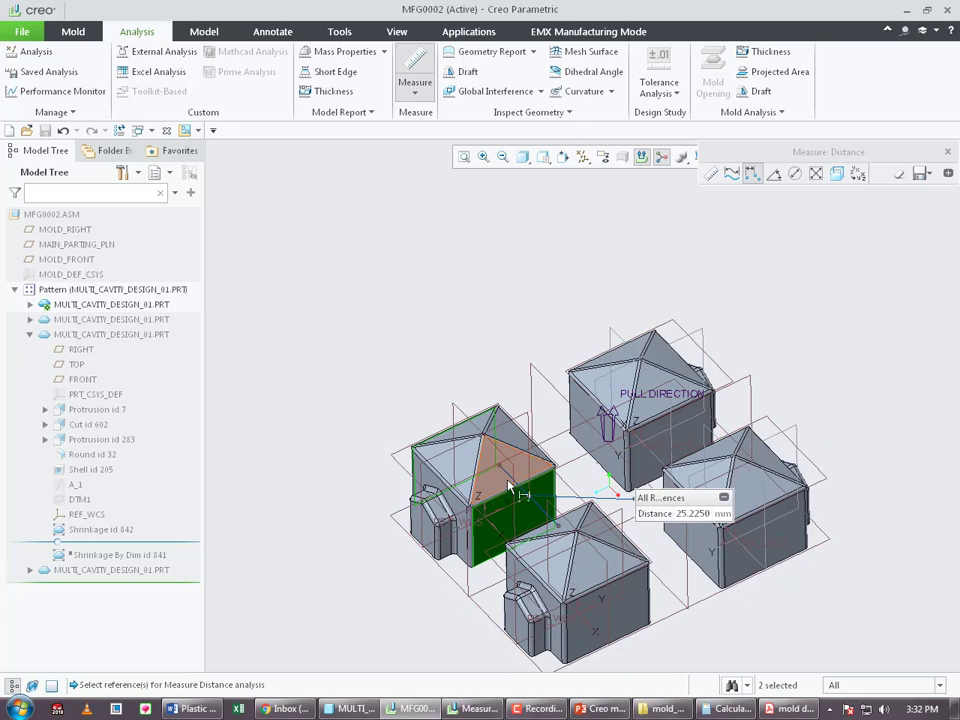
{"action": "middle_click_drag", "start_coordinate": [508, 488], "coordinate": [559, 429]}
{"action": "middle_click_drag", "start_coordinate": [435, 462], "coordinate": [385, 452]}
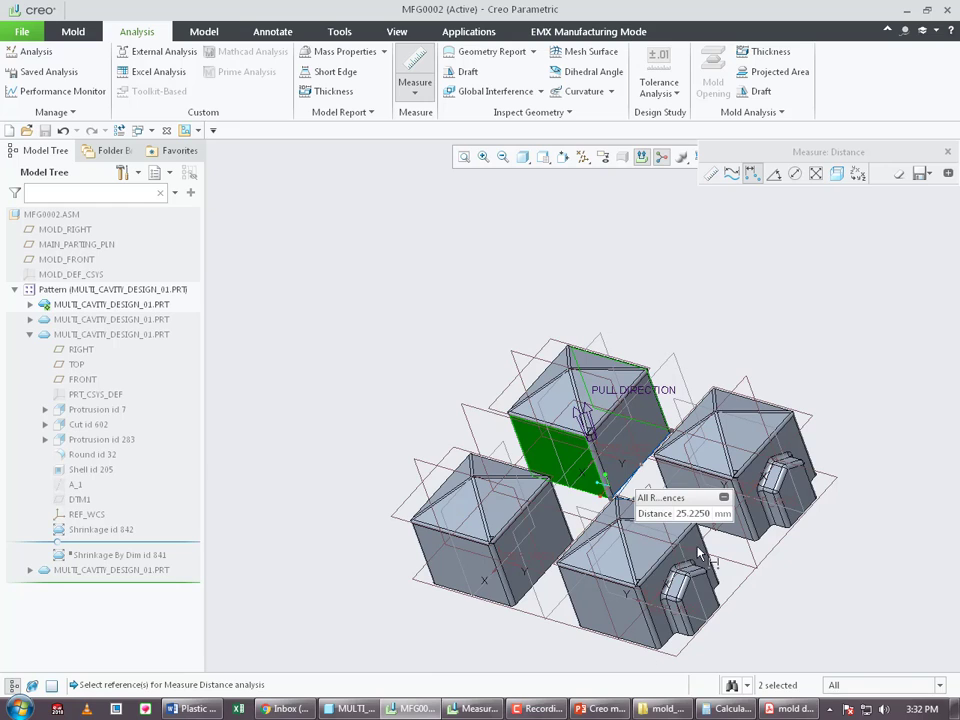
{"action": "left_click", "coordinate": [947, 153]}
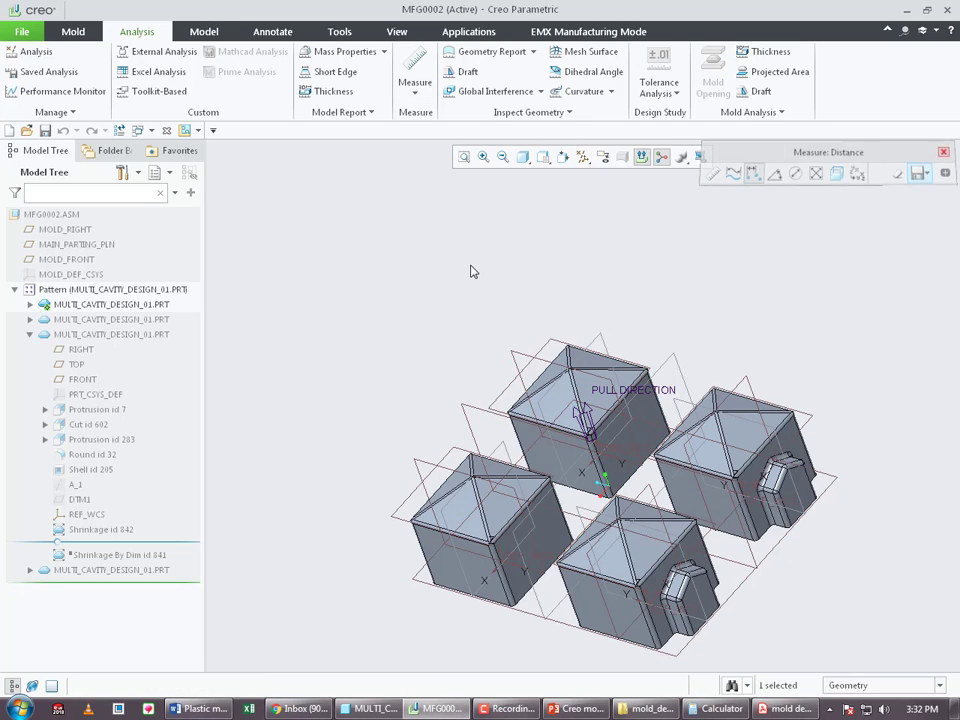
{"action": "left_click", "coordinate": [32, 334]}
{"action": "left_click", "coordinate": [30, 334]}
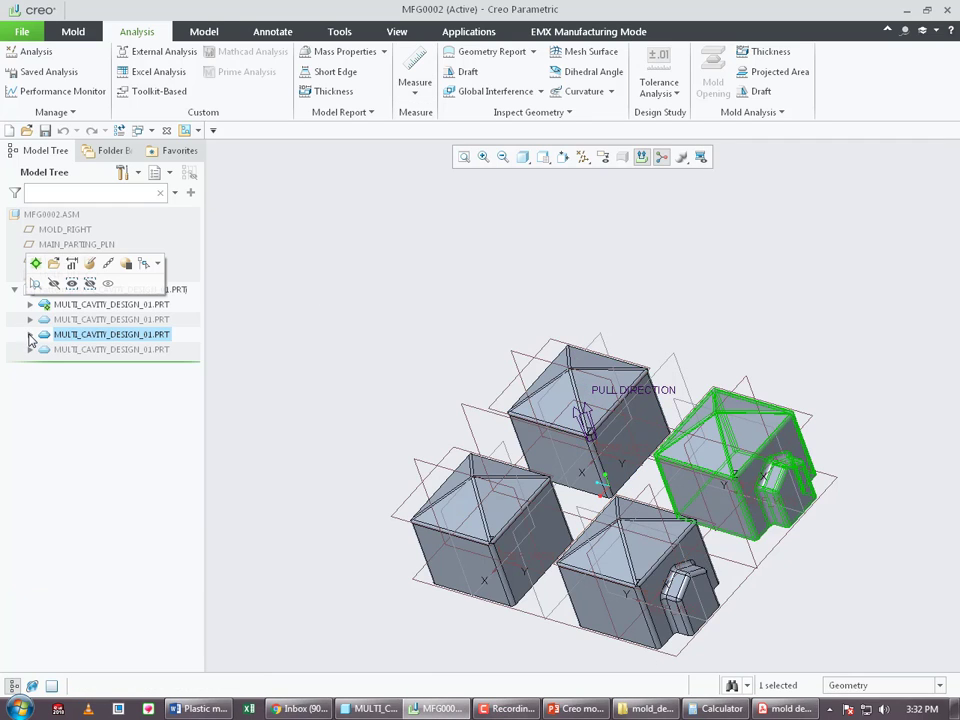
{"action": "right_click", "coordinate": [99, 320]}
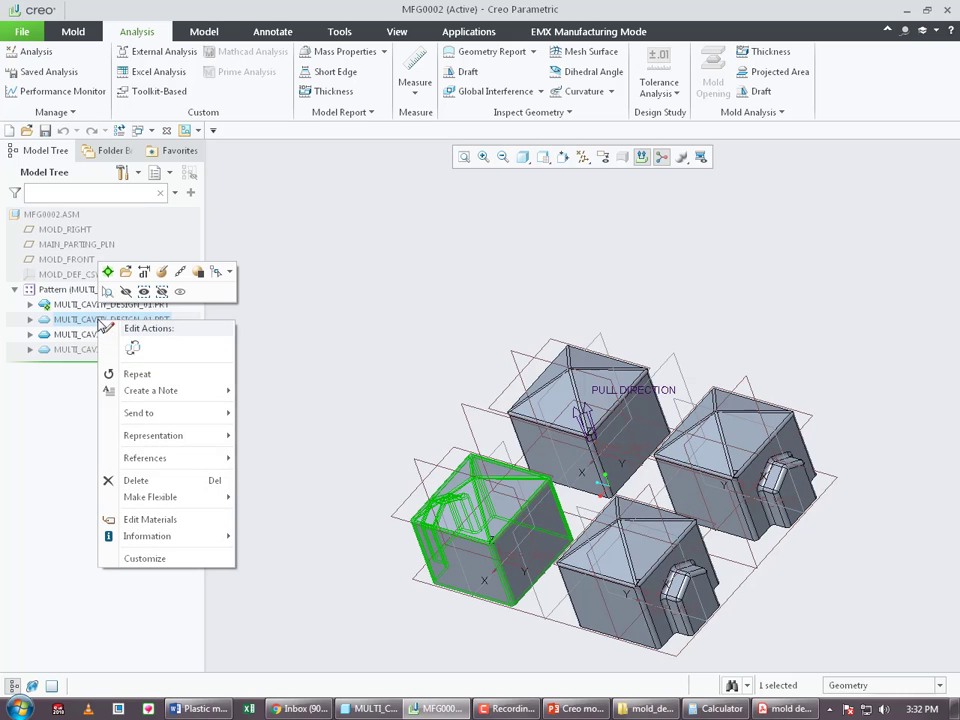
{"action": "left_click", "coordinate": [441, 257]}
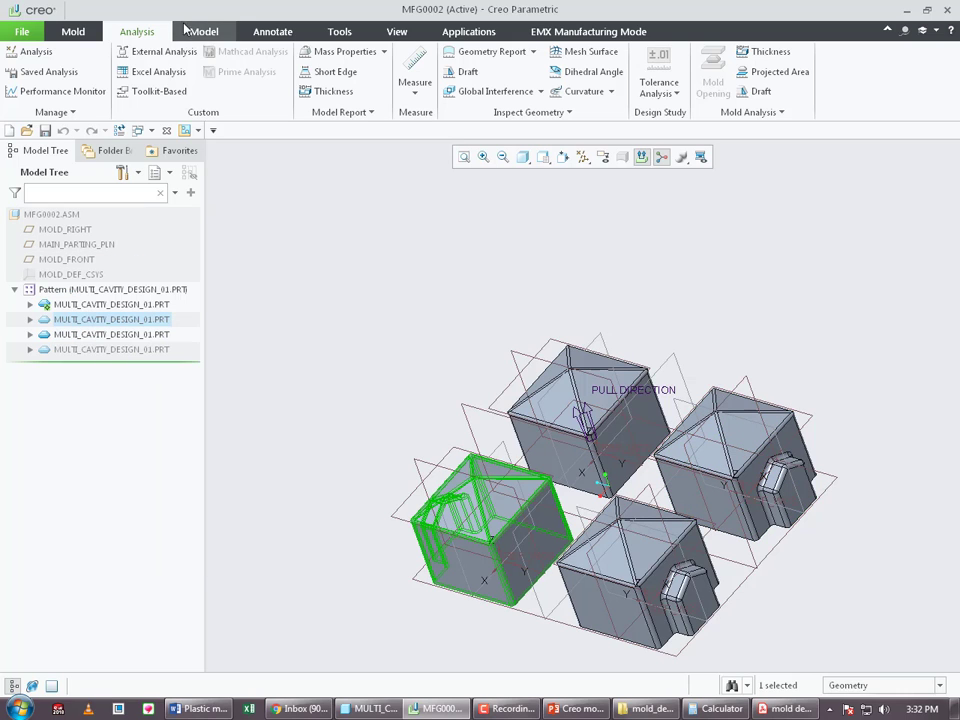
{"action": "left_click", "coordinate": [92, 33]}
{"action": "right_click", "coordinate": [86, 215]}
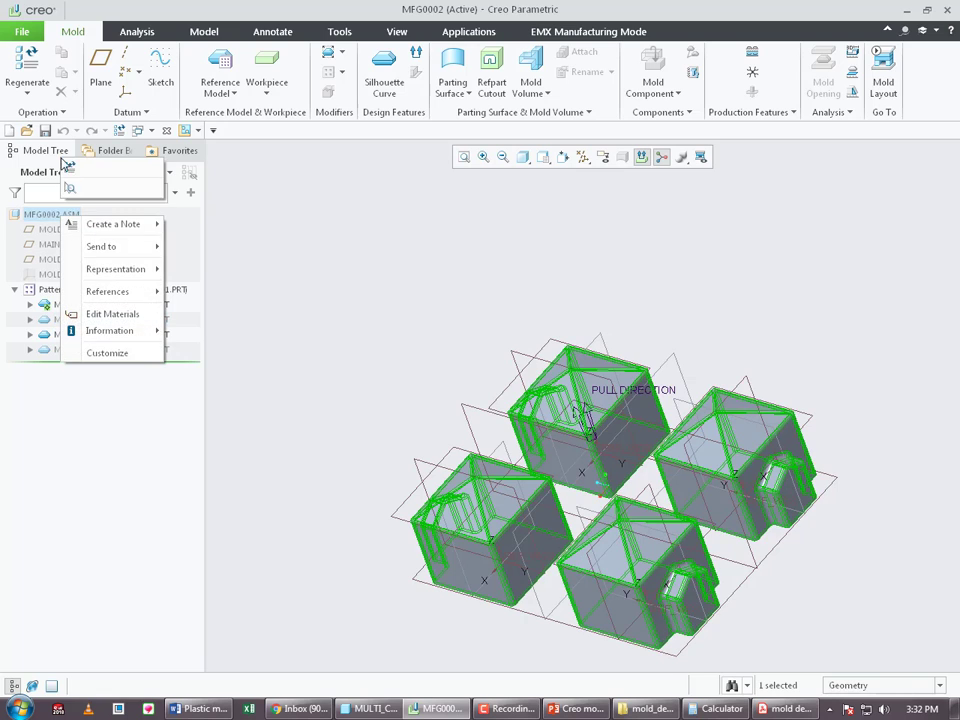
{"action": "left_click", "coordinate": [363, 300]}
{"action": "right_click", "coordinate": [88, 292]}
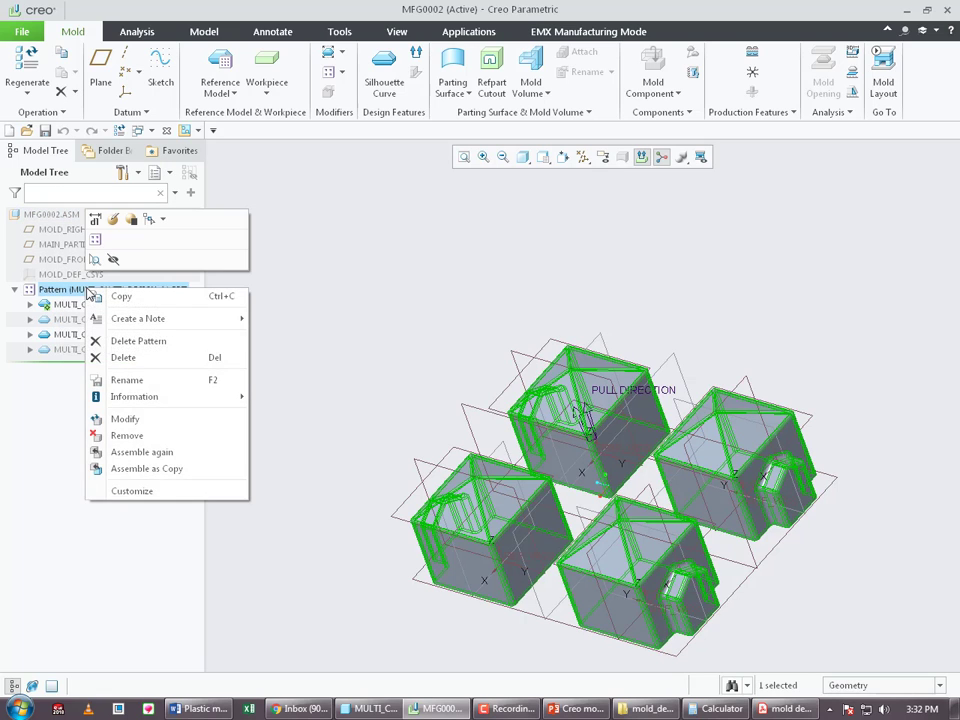
{"action": "left_click", "coordinate": [321, 296]}
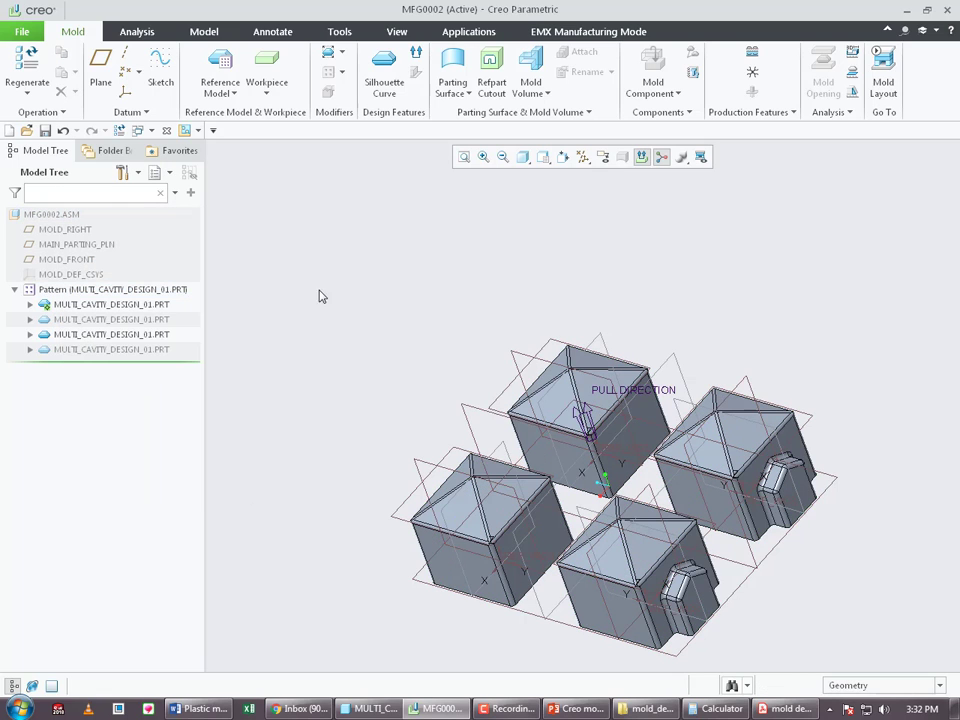
{"action": "right_click", "coordinate": [60, 216]}
{"action": "key", "text": "Escape"}
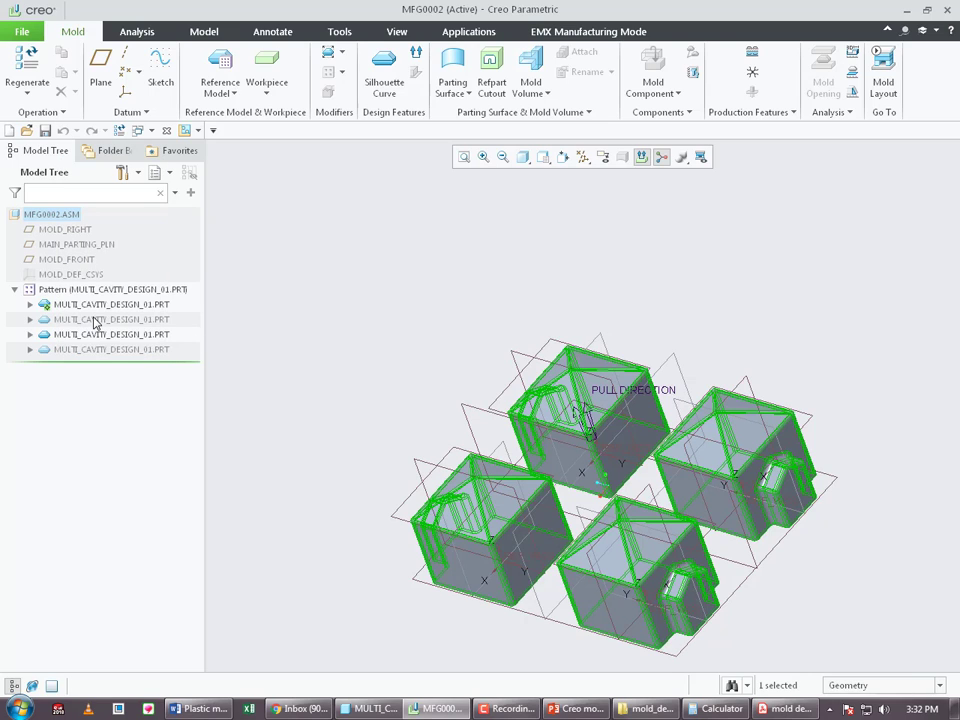
- Start shrinkage by scale on the second reference model in the pattern and pick a REF_WCS coordinate system for it
{"action": "left_click", "coordinate": [328, 52]}
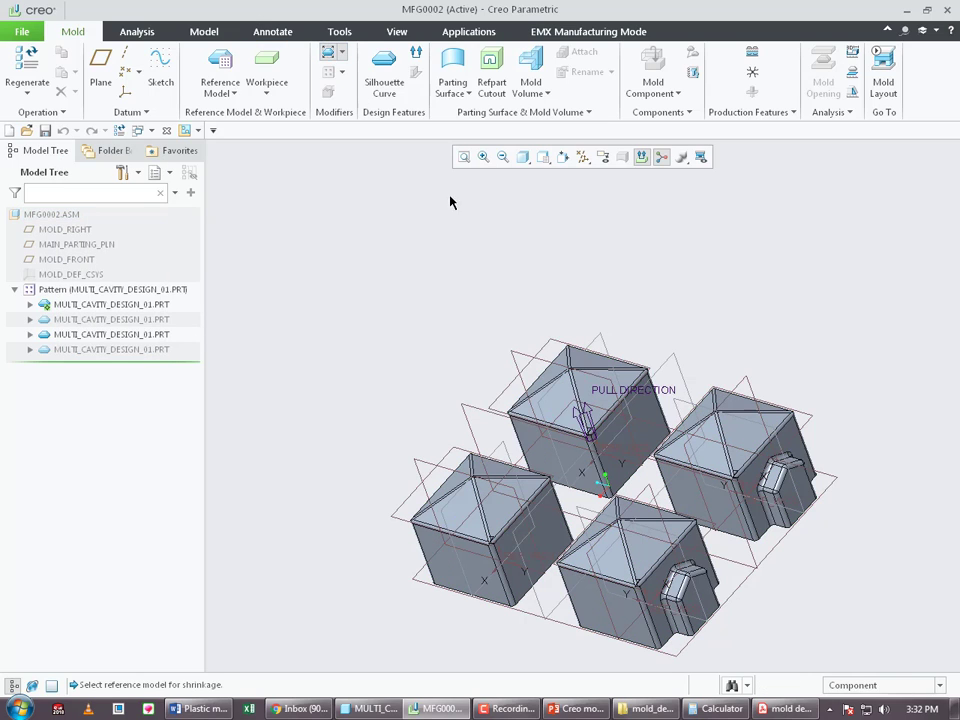
{"action": "left_click", "coordinate": [140, 319]}
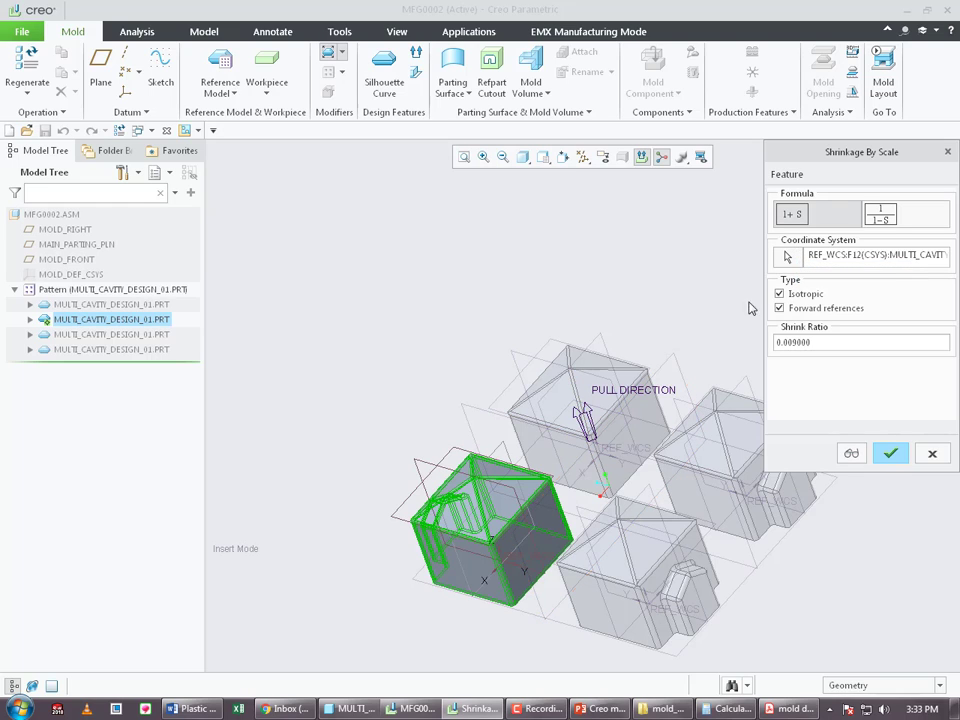
{"action": "left_click", "coordinate": [789, 258]}
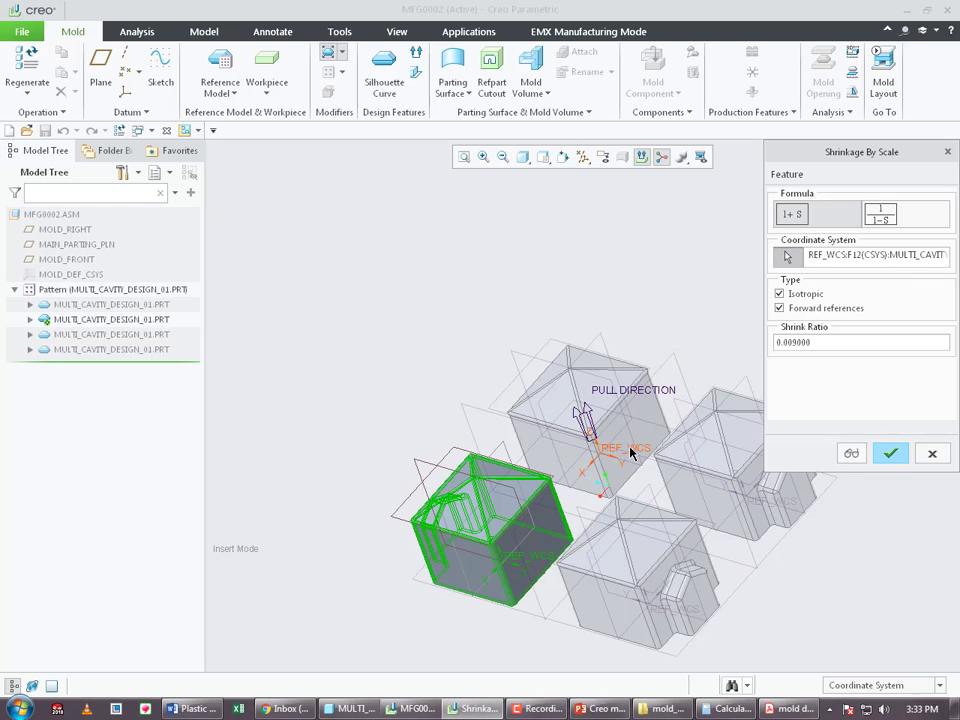
{"action": "left_click", "coordinate": [611, 444]}
{"action": "left_click", "coordinate": [786, 334]}
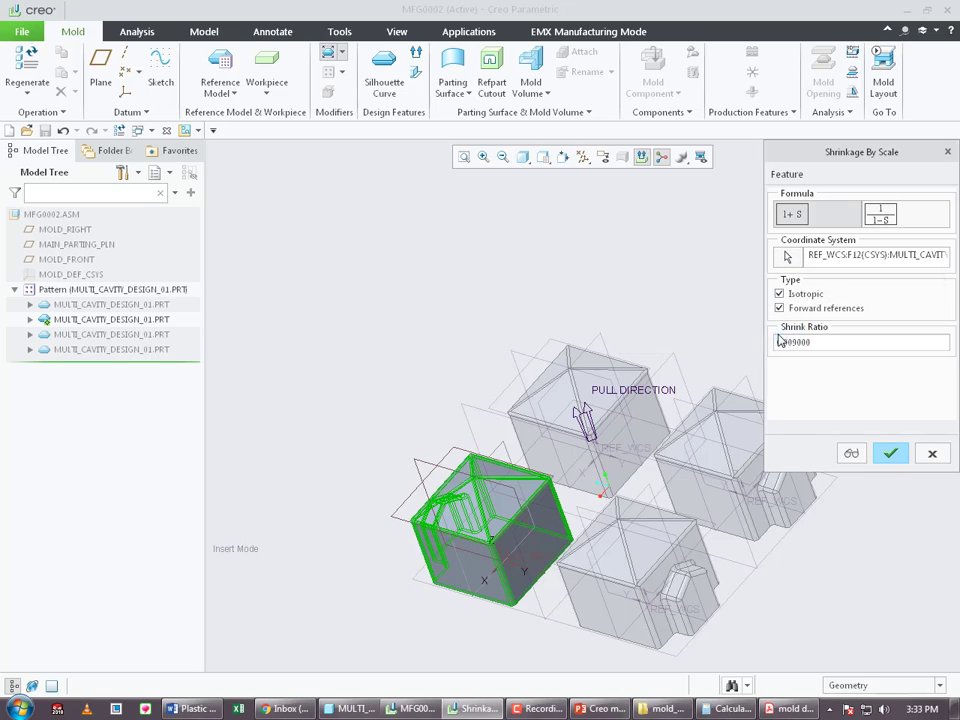
- Set the selection filter to Part, select the neighbouring reference model and accept the shrinkage by scale
{"action": "right_click", "coordinate": [603, 405]}
{"action": "right_click", "coordinate": [603, 405]}
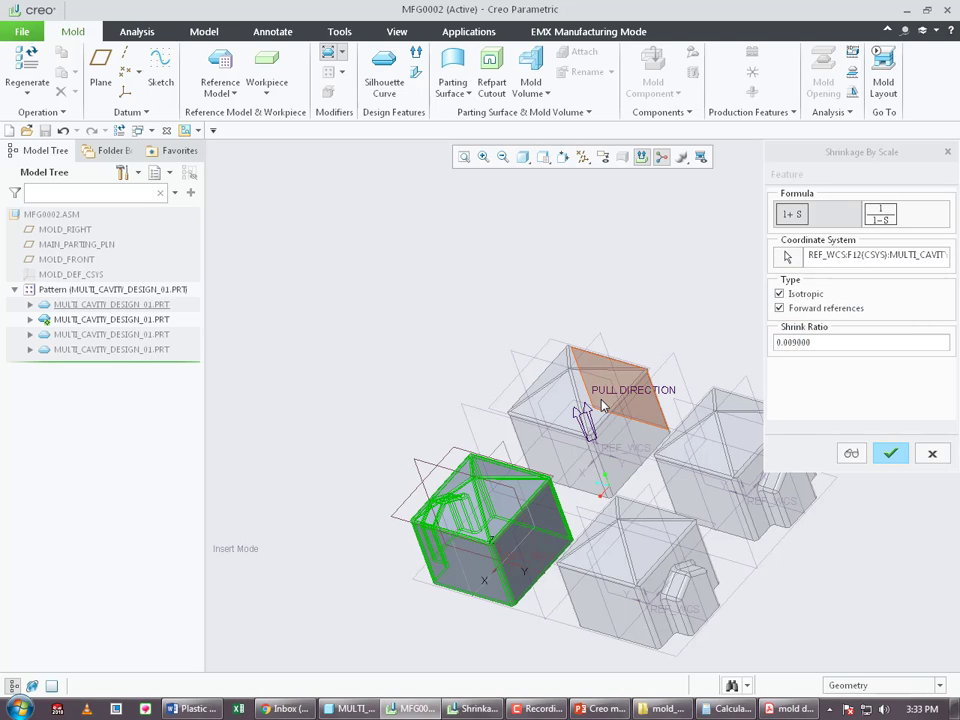
{"action": "right_click", "coordinate": [603, 405]}
{"action": "right_click", "coordinate": [603, 405]}
{"action": "left_click", "coordinate": [855, 685]}
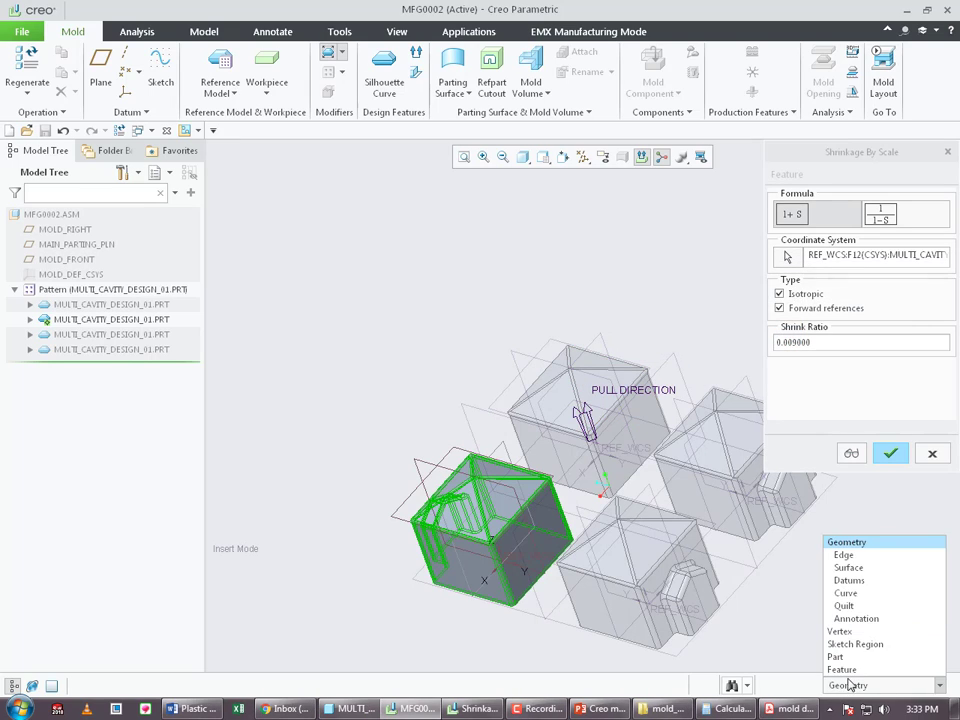
{"action": "left_click", "coordinate": [840, 656]}
{"action": "left_click", "coordinate": [591, 422]}
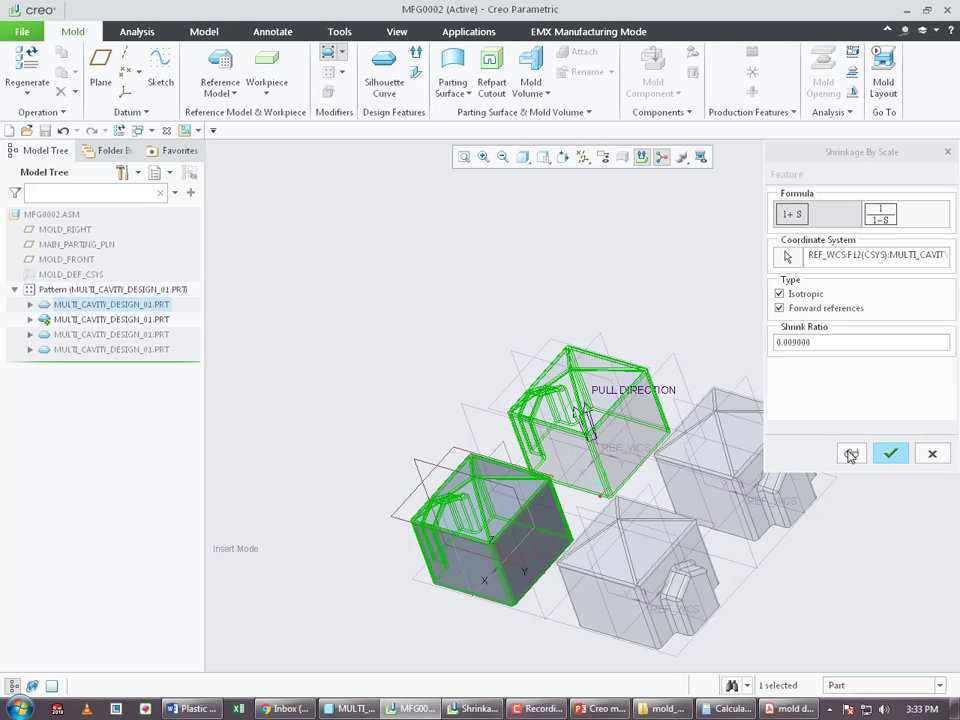
{"action": "left_click", "coordinate": [889, 455]}
- Examine the shrinkage features listed under the first two reference models and view the whole cavity layout
{"action": "middle_click_drag", "start_coordinate": [707, 461], "coordinate": [690, 474]}
{"action": "left_click", "coordinate": [30, 319]}
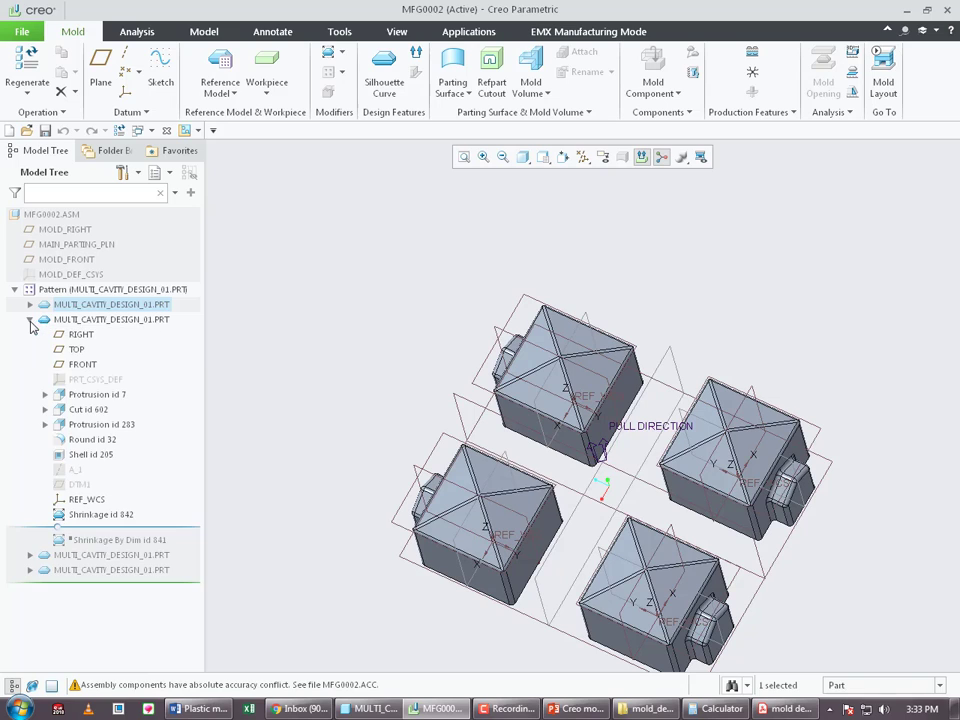
{"action": "left_click", "coordinate": [30, 319]}
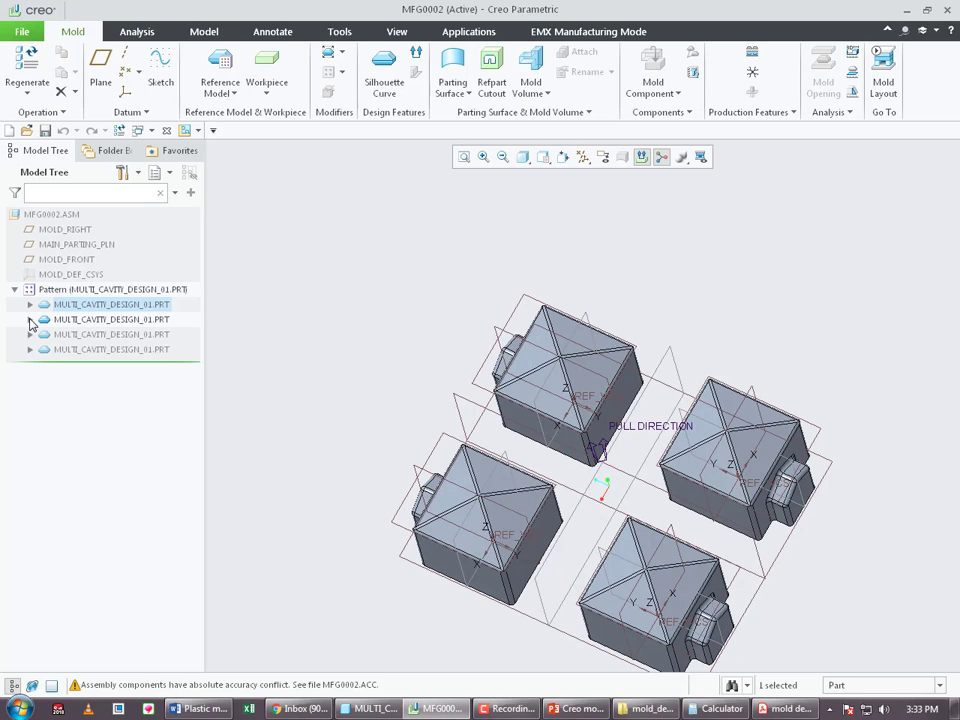
{"action": "left_click", "coordinate": [30, 305]}
{"action": "left_click", "coordinate": [30, 305]}
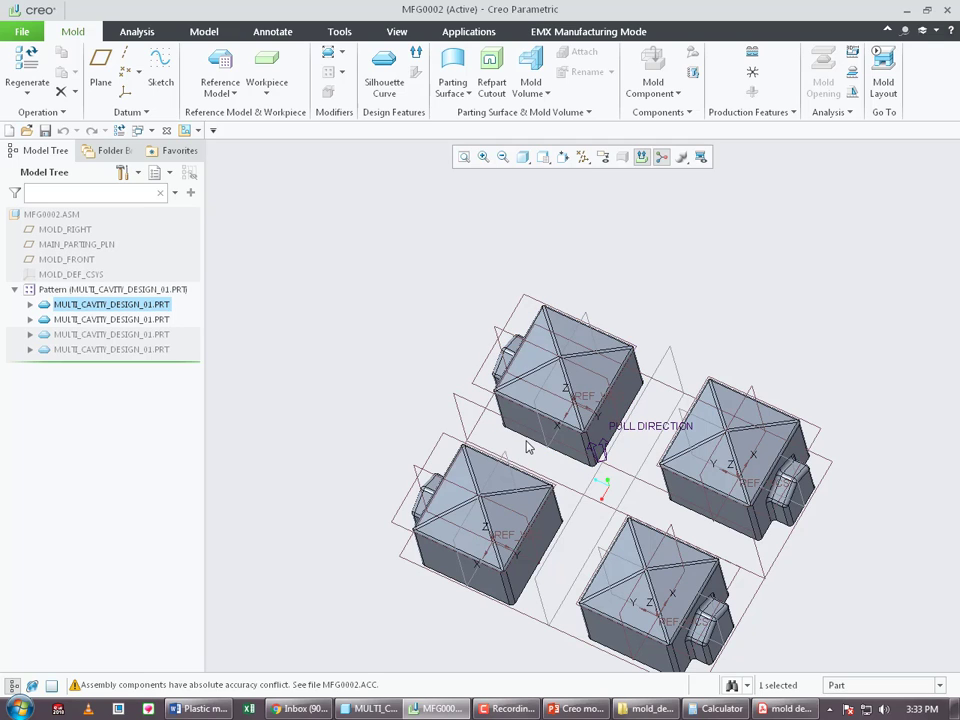
{"action": "scroll", "coordinate": [544, 438], "scroll_direction": "up", "scroll_amount": 4}
{"action": "middle_click_drag", "start_coordinate": [635, 432], "coordinate": [560, 440]}
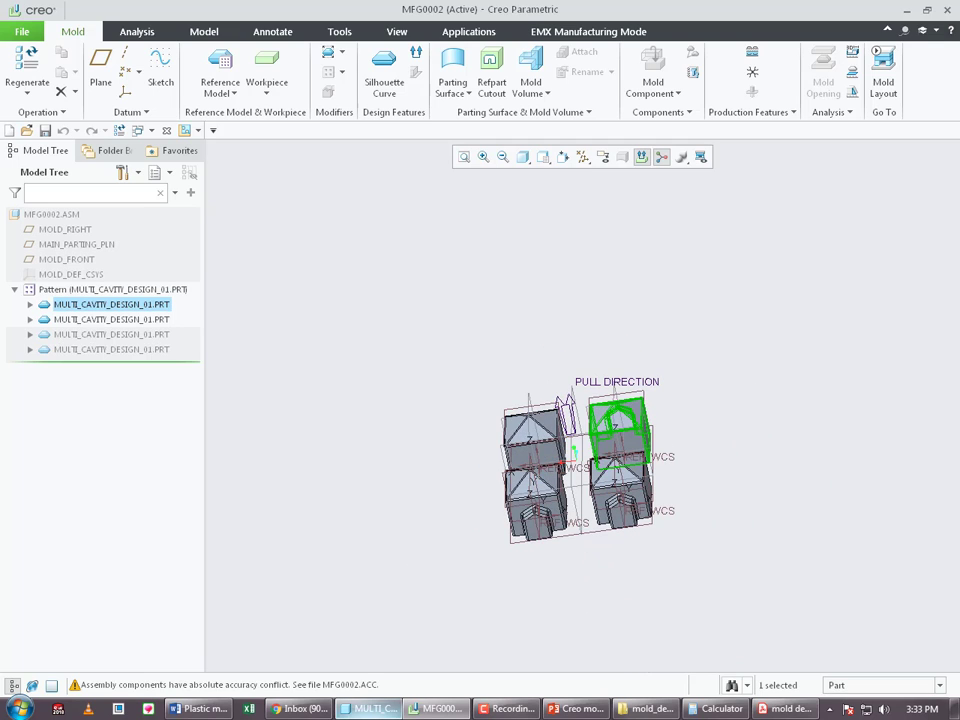
- Switch to the MULTI_CAVITY_DESIGN_01 part window and delete the Shrinkage By Dim feature
{"action": "left_click", "coordinate": [368, 714]}
{"action": "left_click", "coordinate": [368, 714]}
{"action": "left_click", "coordinate": [368, 714]}
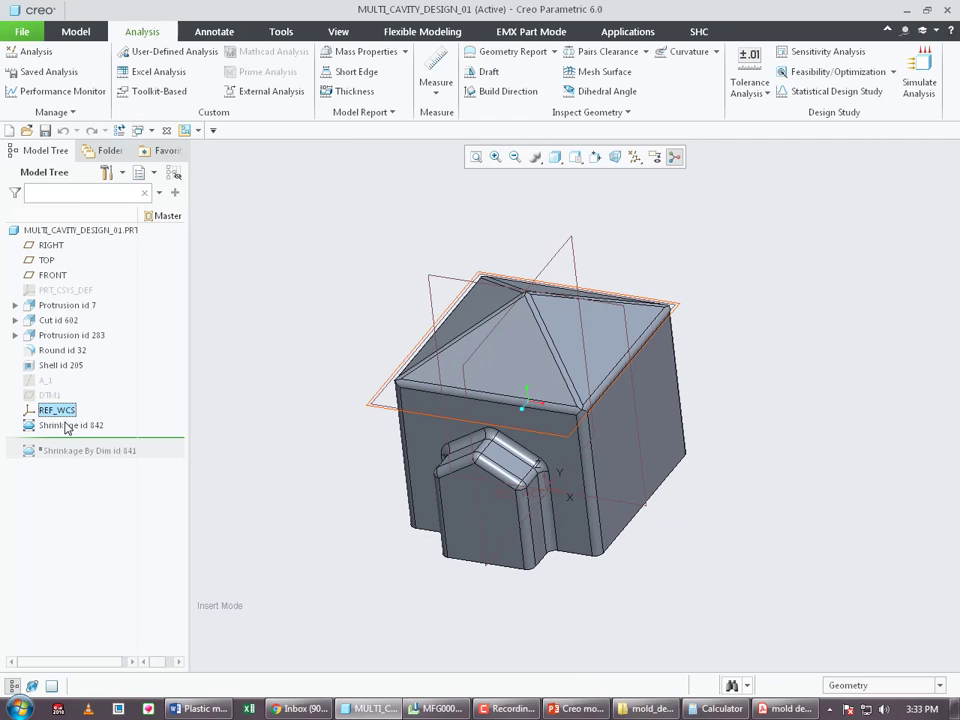
{"action": "right_click", "coordinate": [95, 451]}
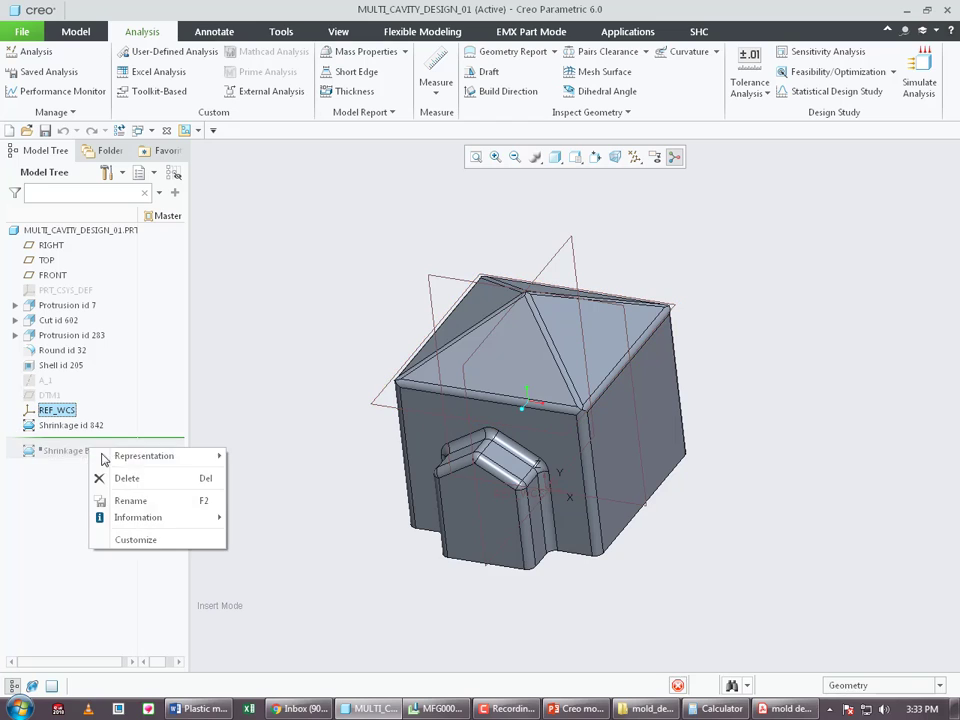
{"action": "left_click", "coordinate": [140, 487]}
{"action": "left_click", "coordinate": [442, 373]}
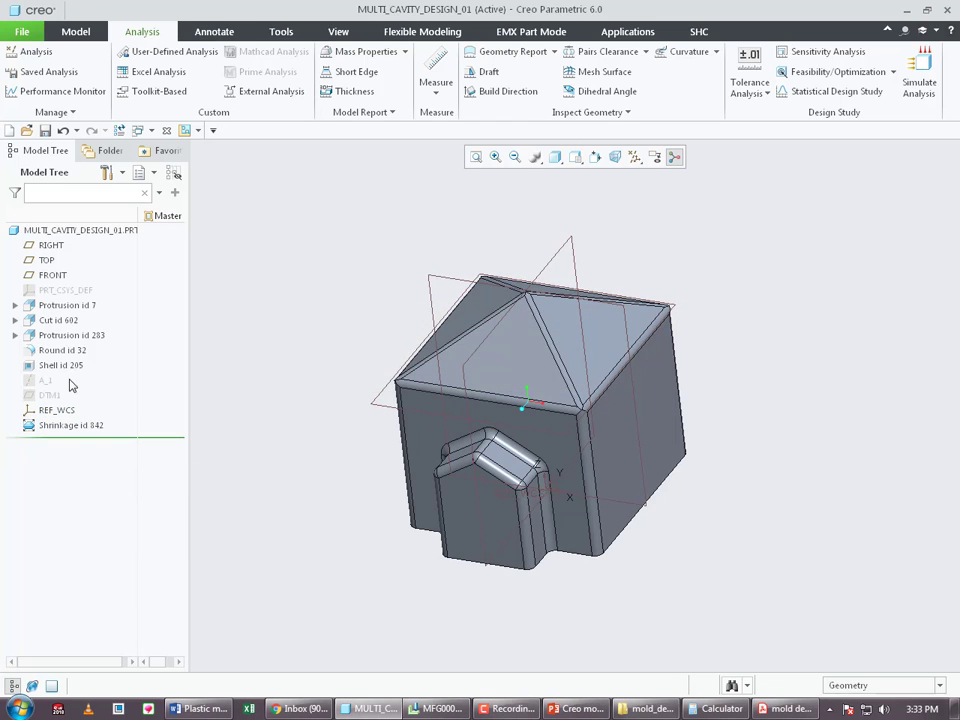
- View the part from another side and open the options for preparing the model for distribution
{"action": "middle_click_drag", "start_coordinate": [613, 363], "coordinate": [666, 401]}
{"action": "left_click", "coordinate": [22, 36]}
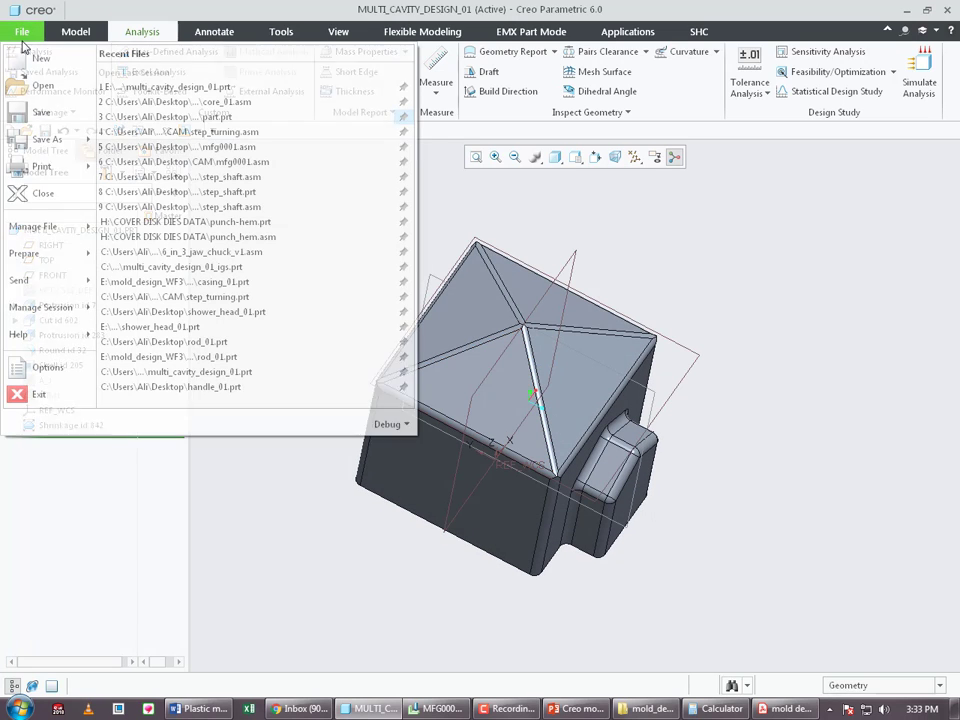
{"action": "mouse_move", "coordinate": [70, 253]}
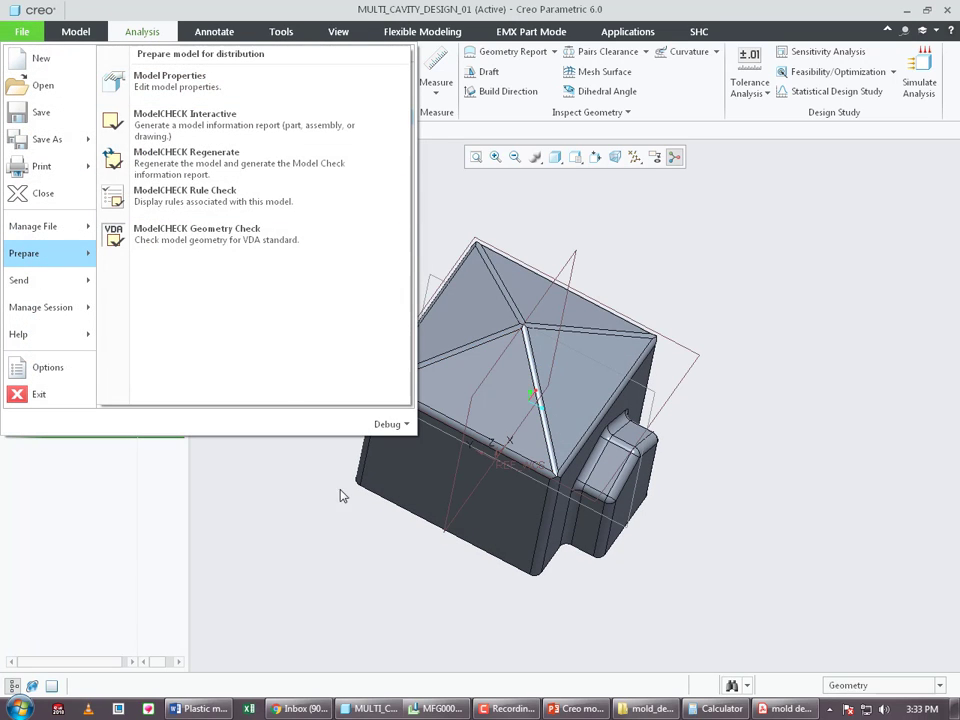
- Return to the MFG0002 mold assembly window and inspect the cavities up close
{"action": "left_click", "coordinate": [437, 709]}
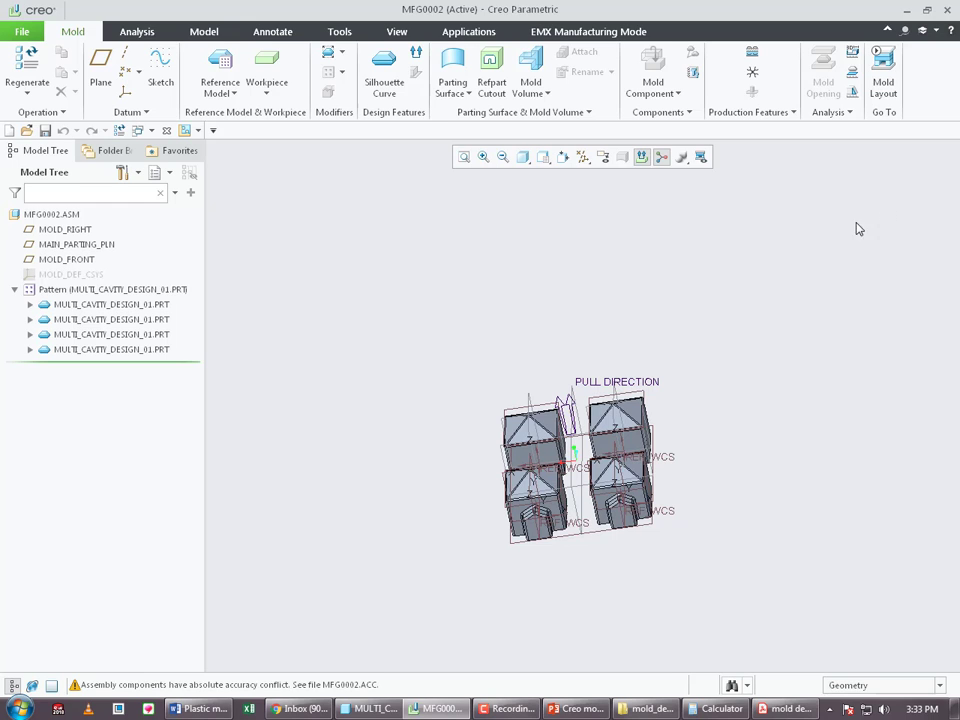
{"action": "middle_click_drag", "start_coordinate": [856, 229], "coordinate": [628, 594]}
{"action": "scroll", "coordinate": [671, 606], "scroll_direction": "down", "scroll_amount": 5}
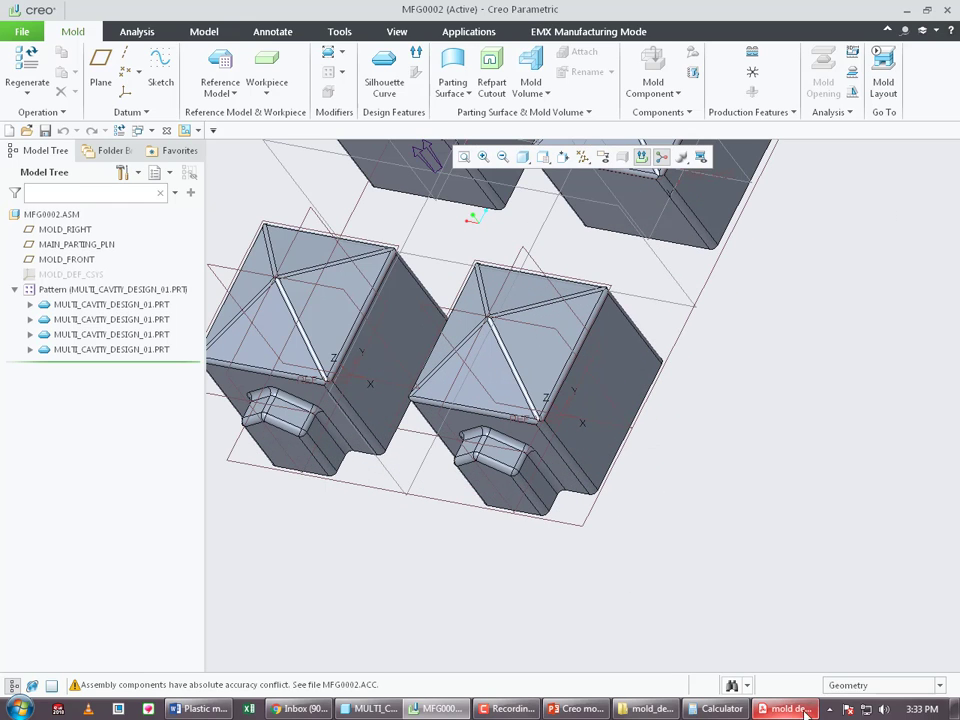